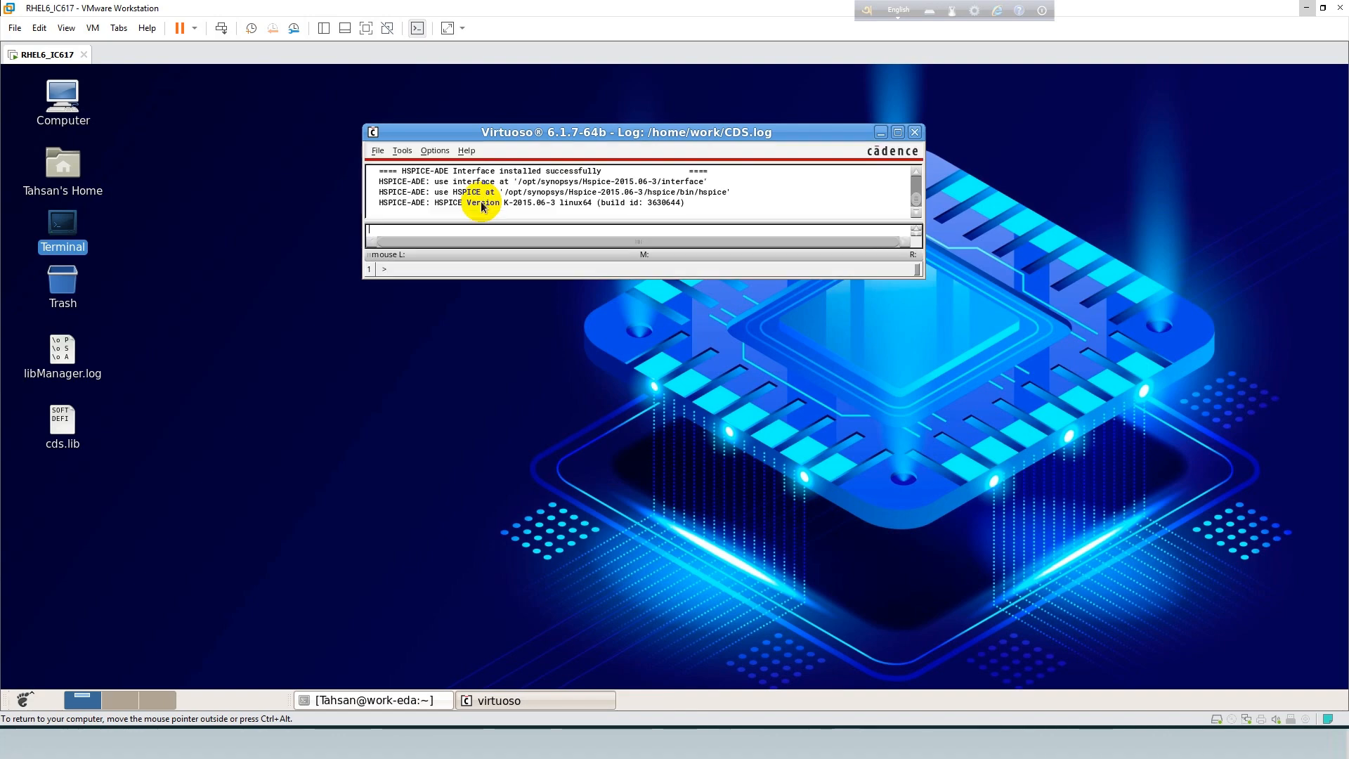
Open the Library Manager and create a schematic cell view named O3AI in the cmos_gates library, with its editor window maximized.
left_click(402, 152)
left_click(399, 172)
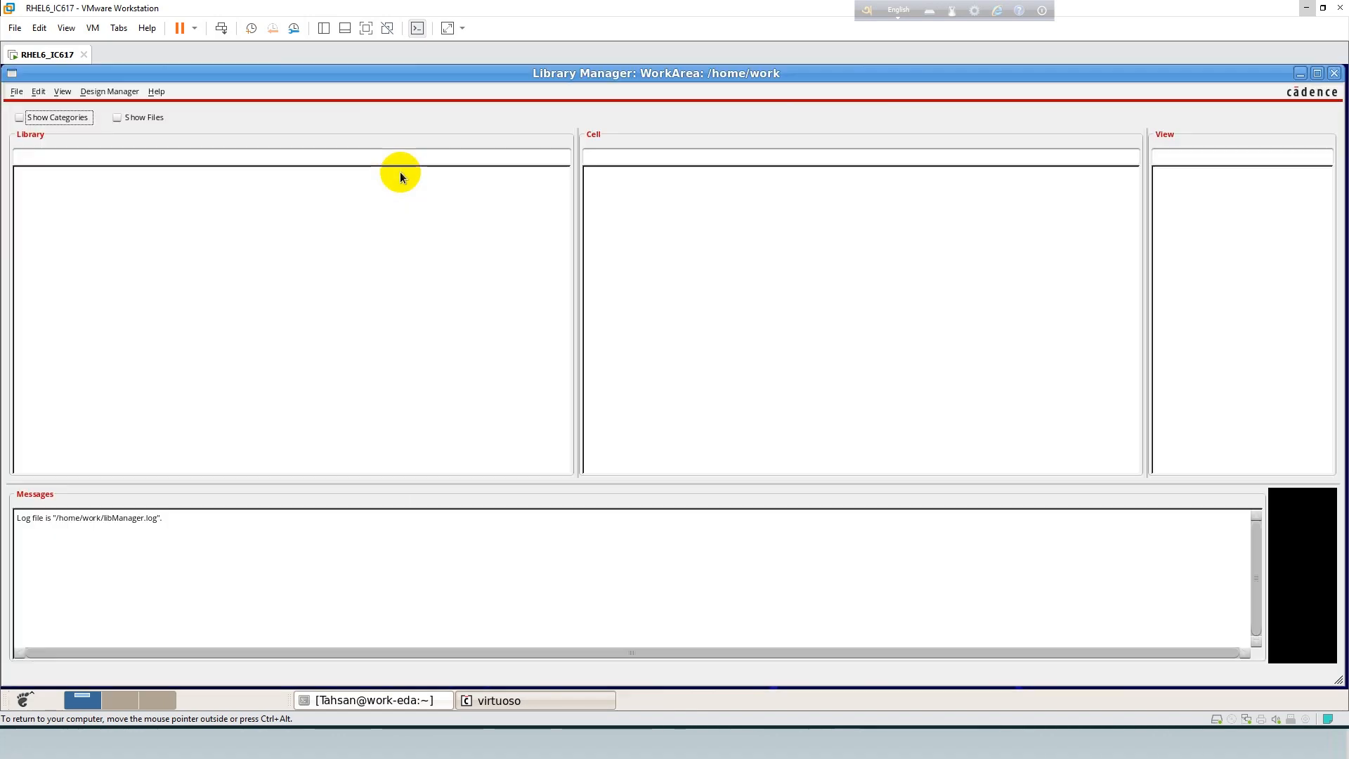
left_click(37, 291)
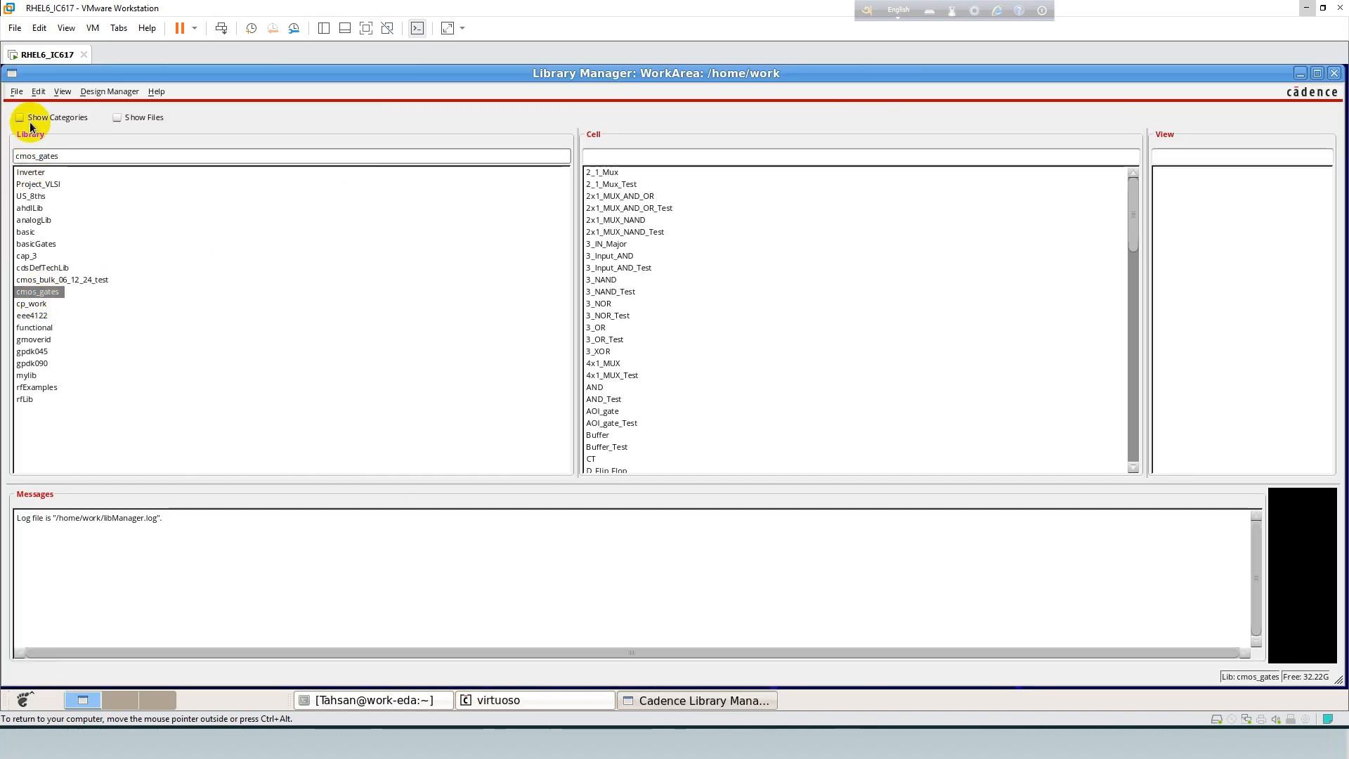
left_click(16, 92)
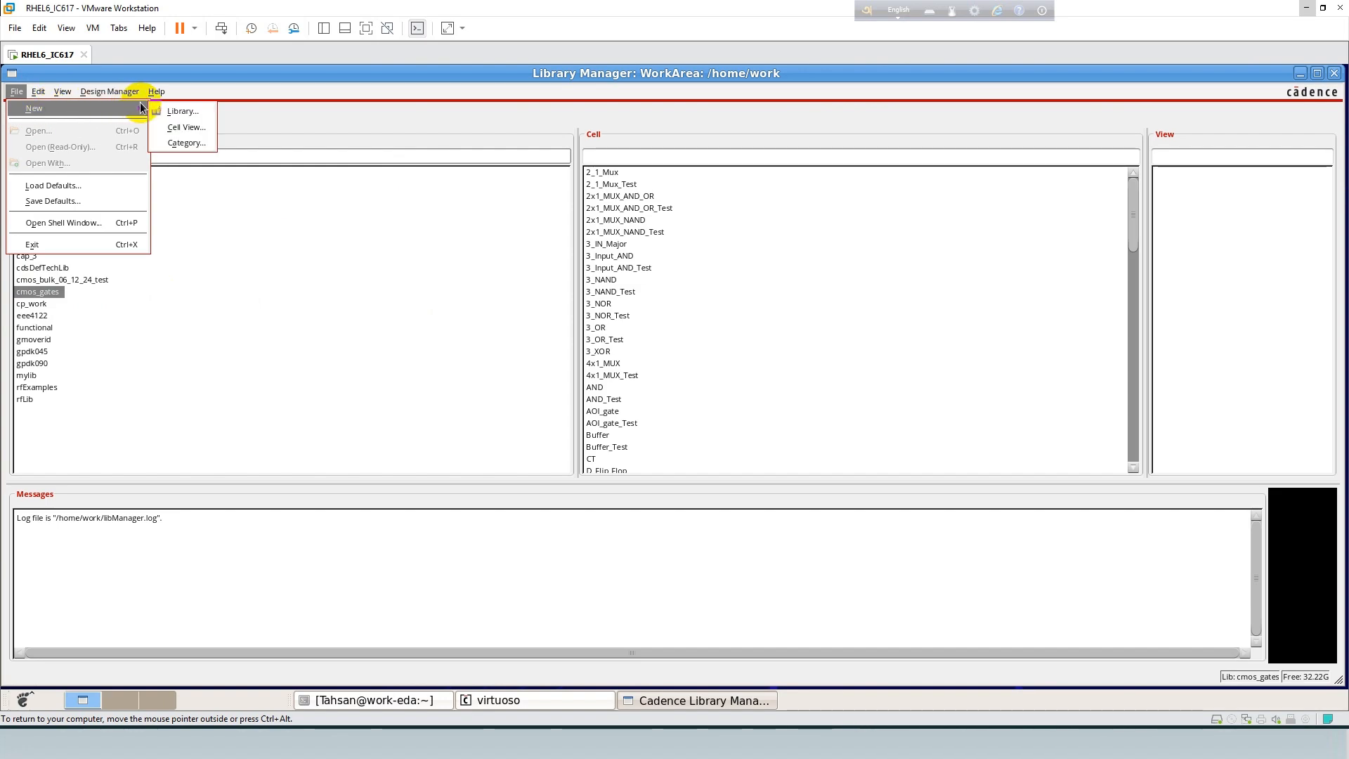
left_click(162, 124)
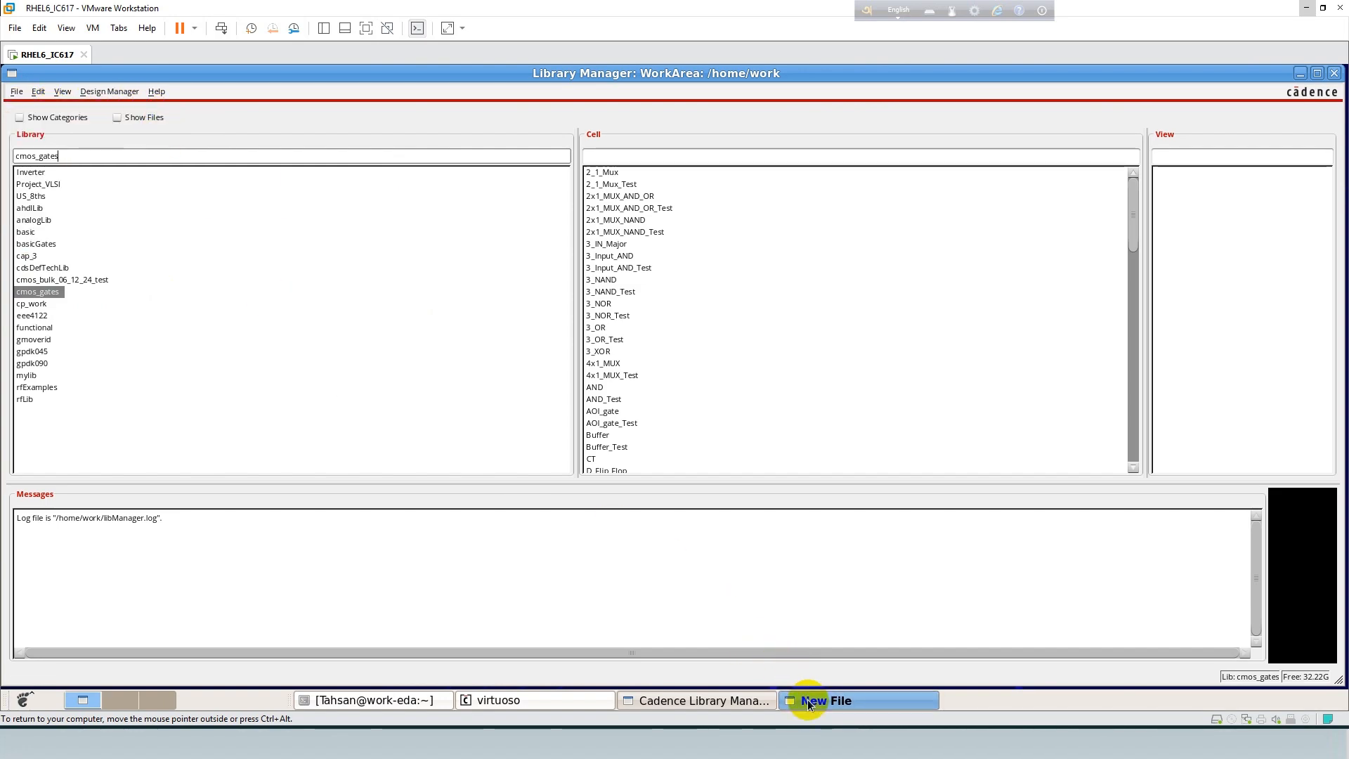
left_click(858, 699)
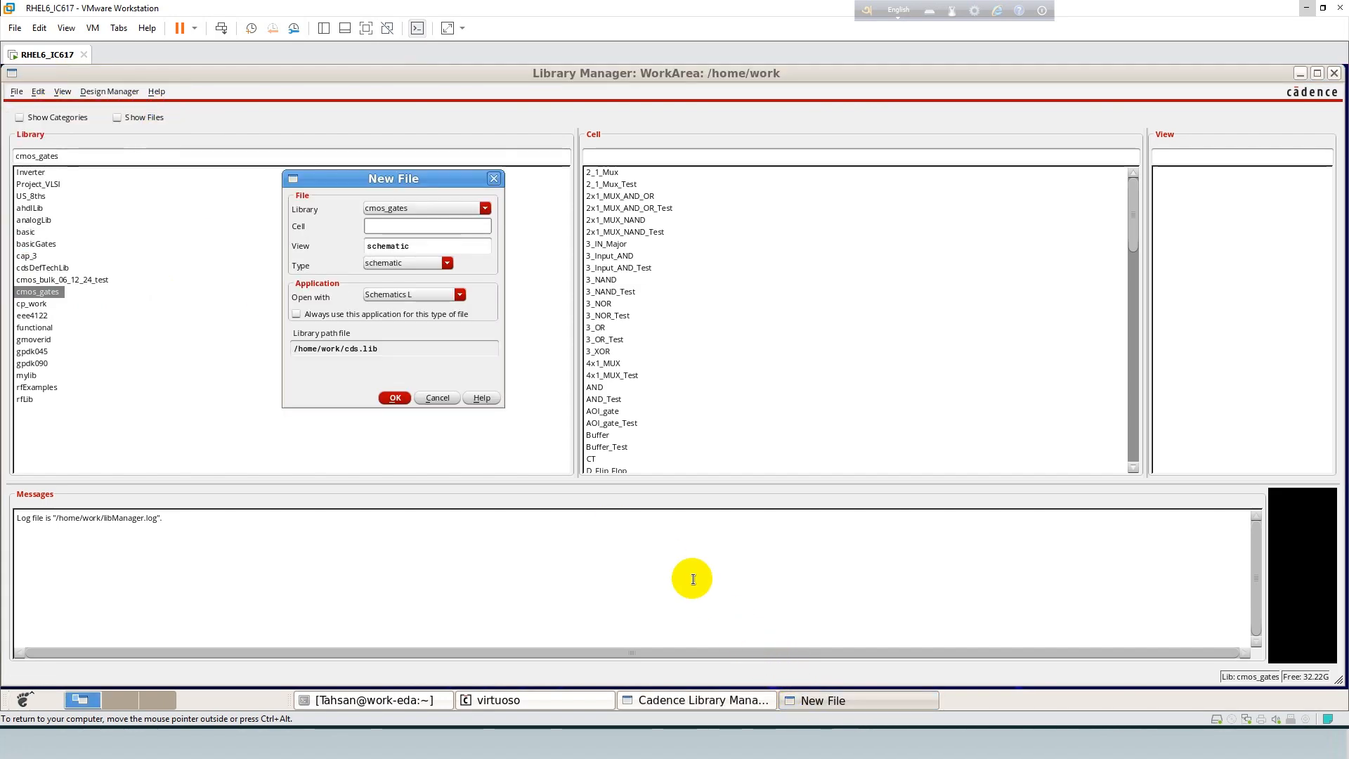
type("0")
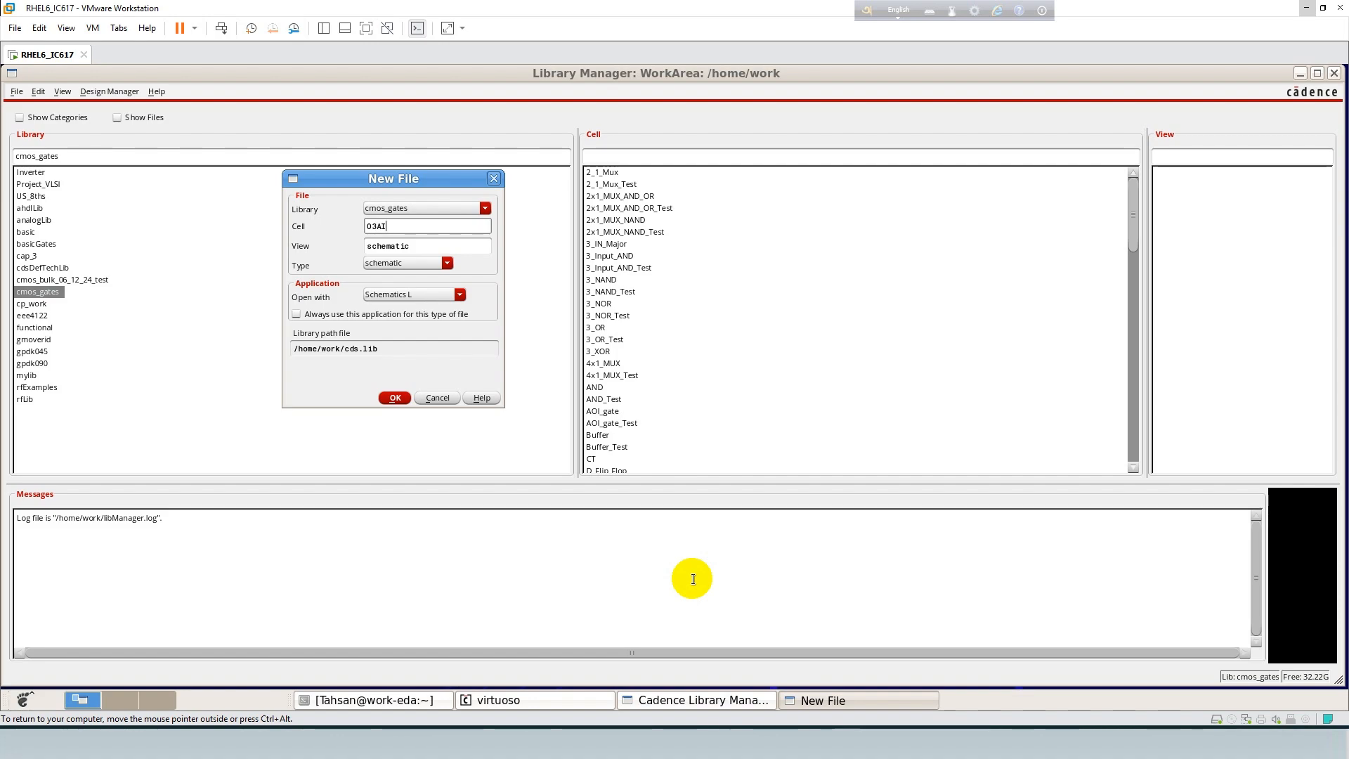
left_click(395, 398)
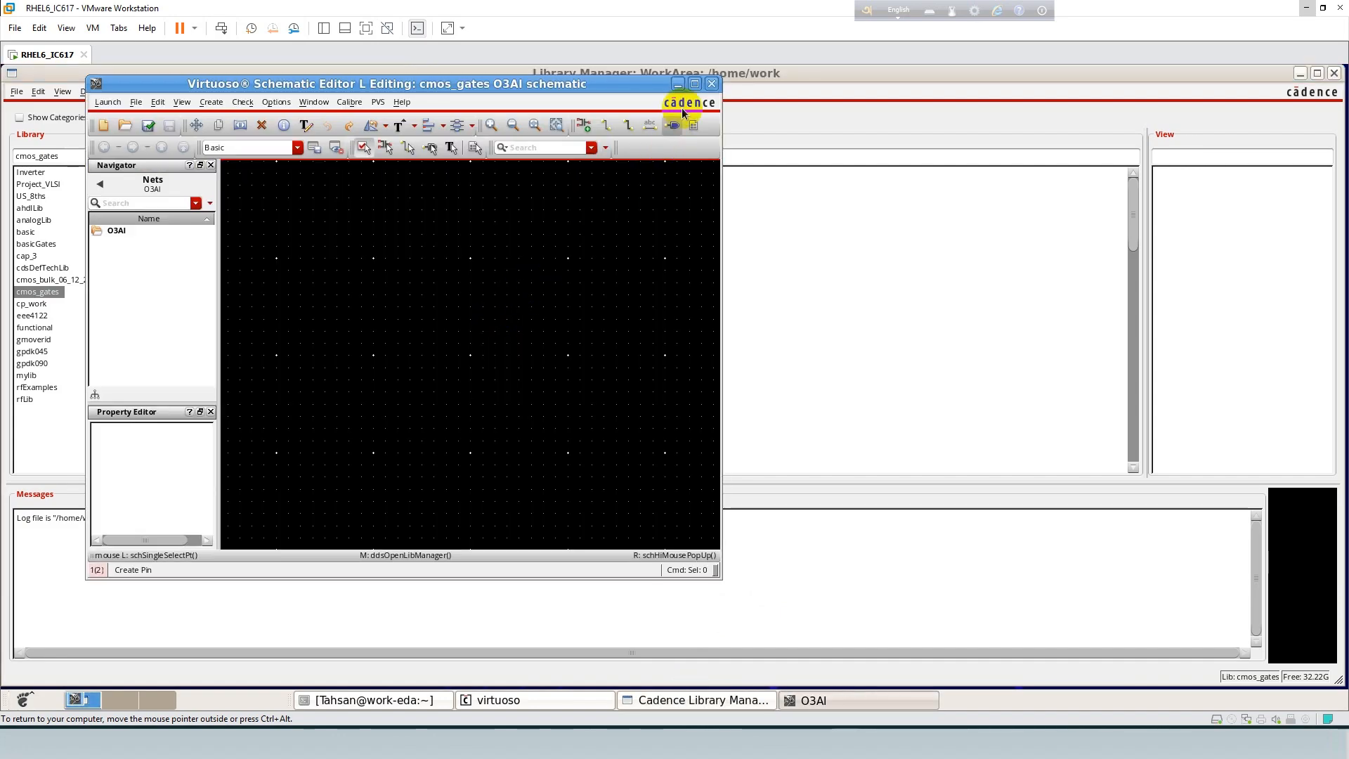
left_click(694, 84)
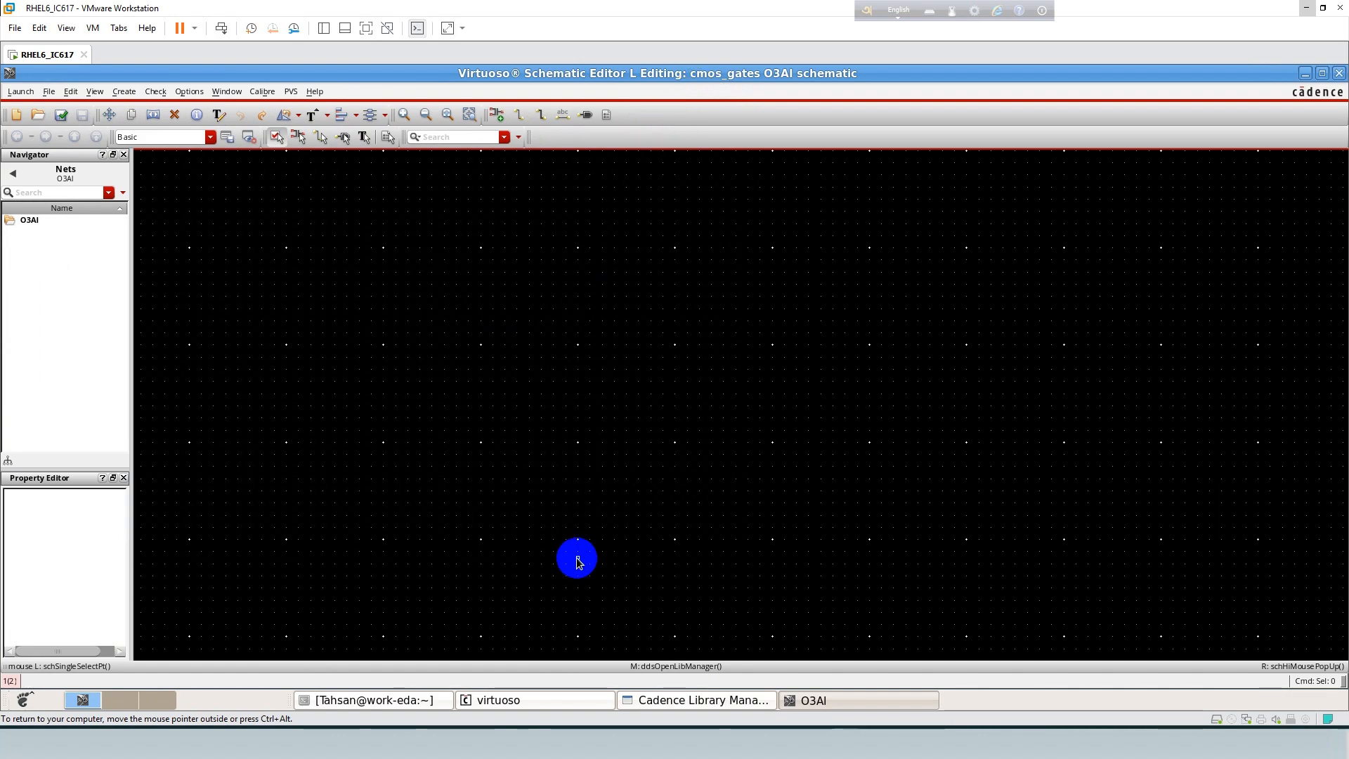
Place four pmos1v symbols from the gpdk045 library: three stacked vertically and the fourth beside the lowest one.
key("i")
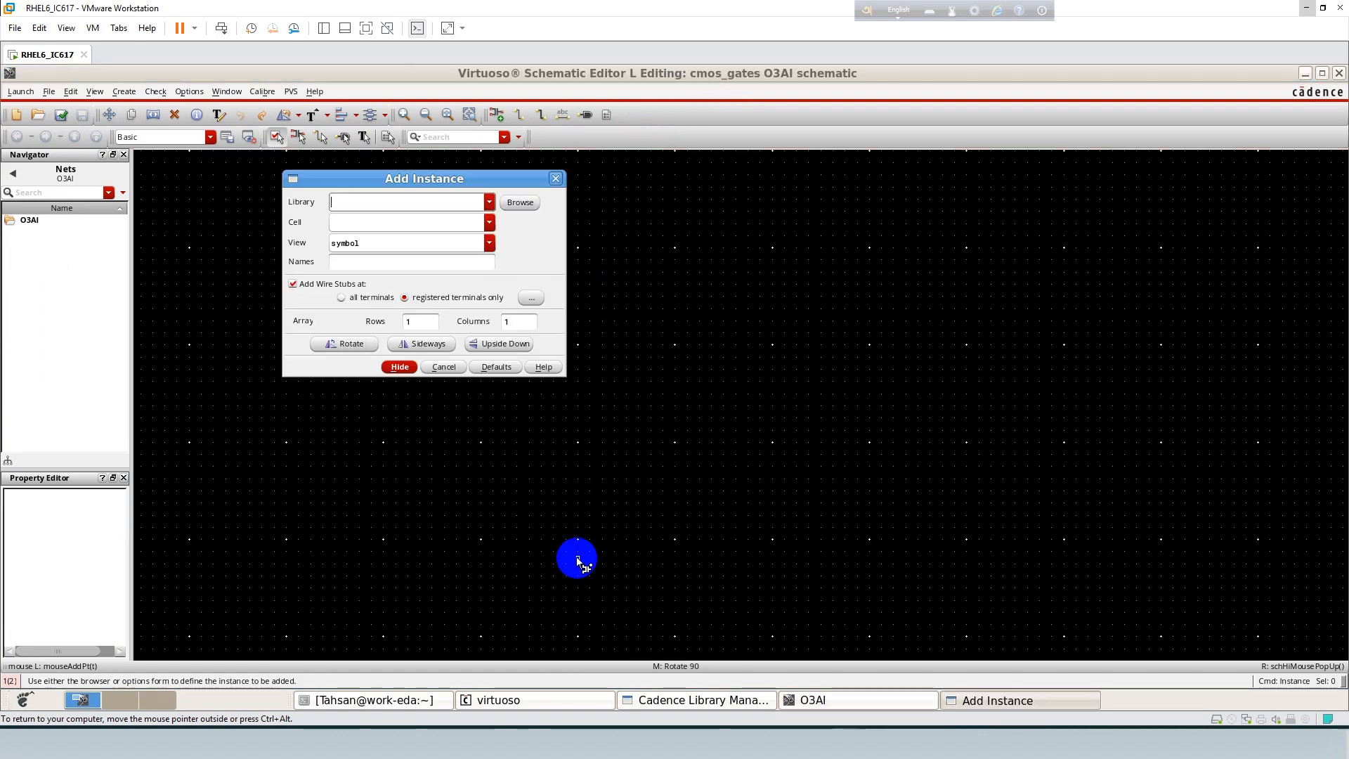
left_click(492, 204)
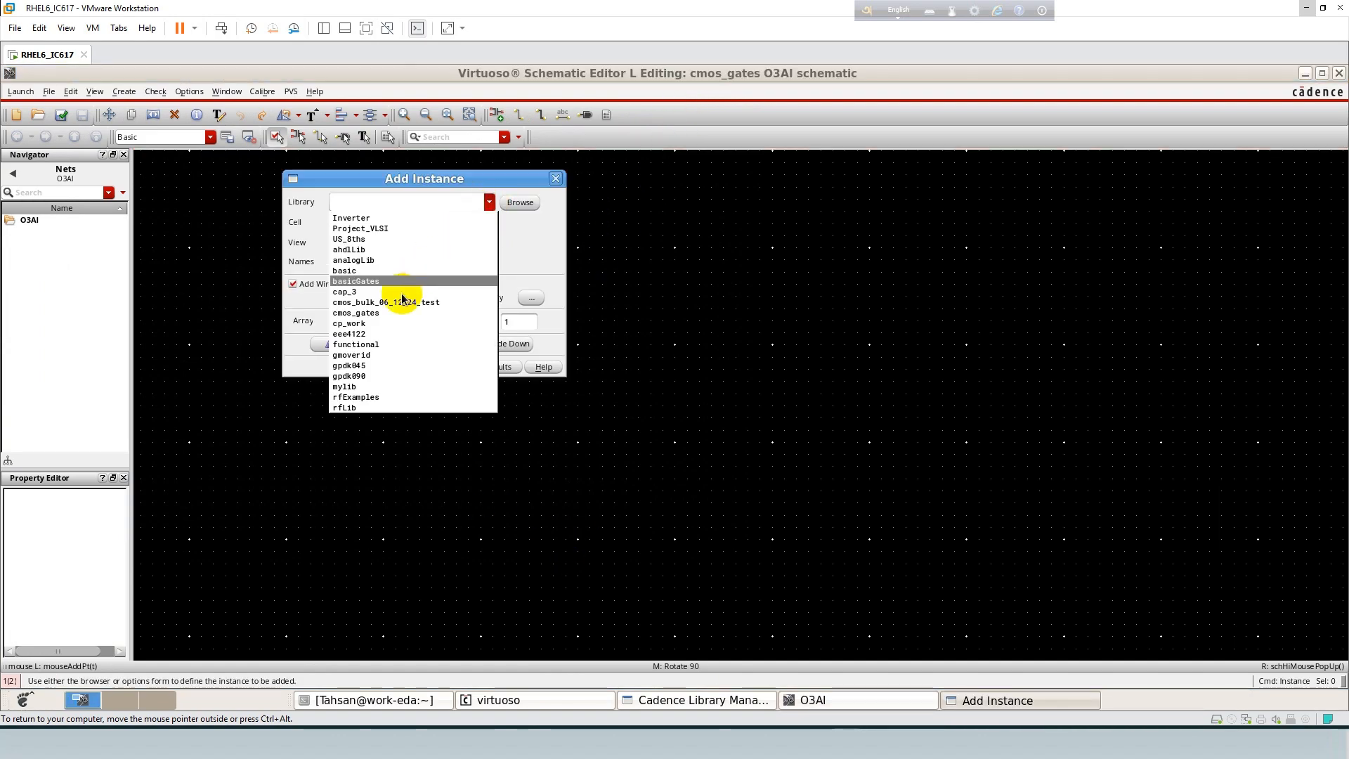
left_click(368, 346)
left_click(362, 224)
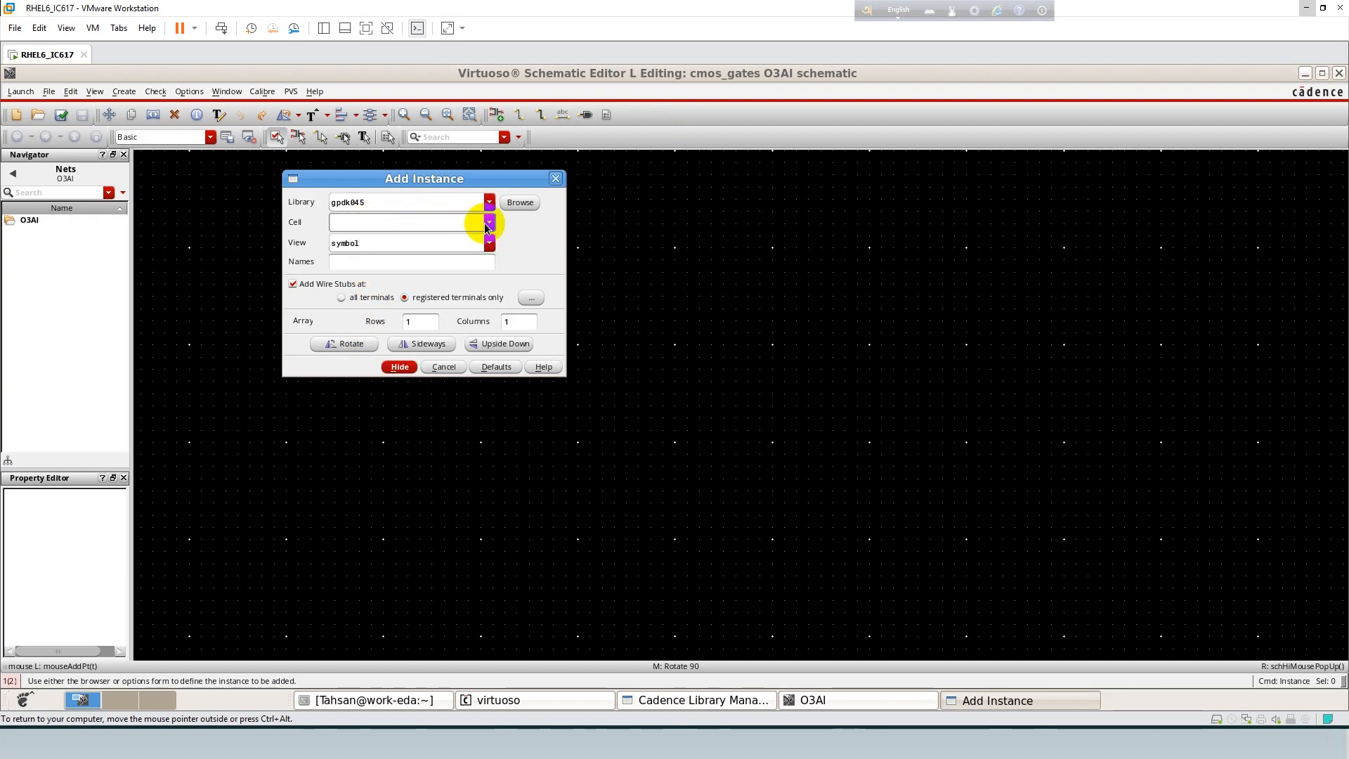
type("pmos1v")
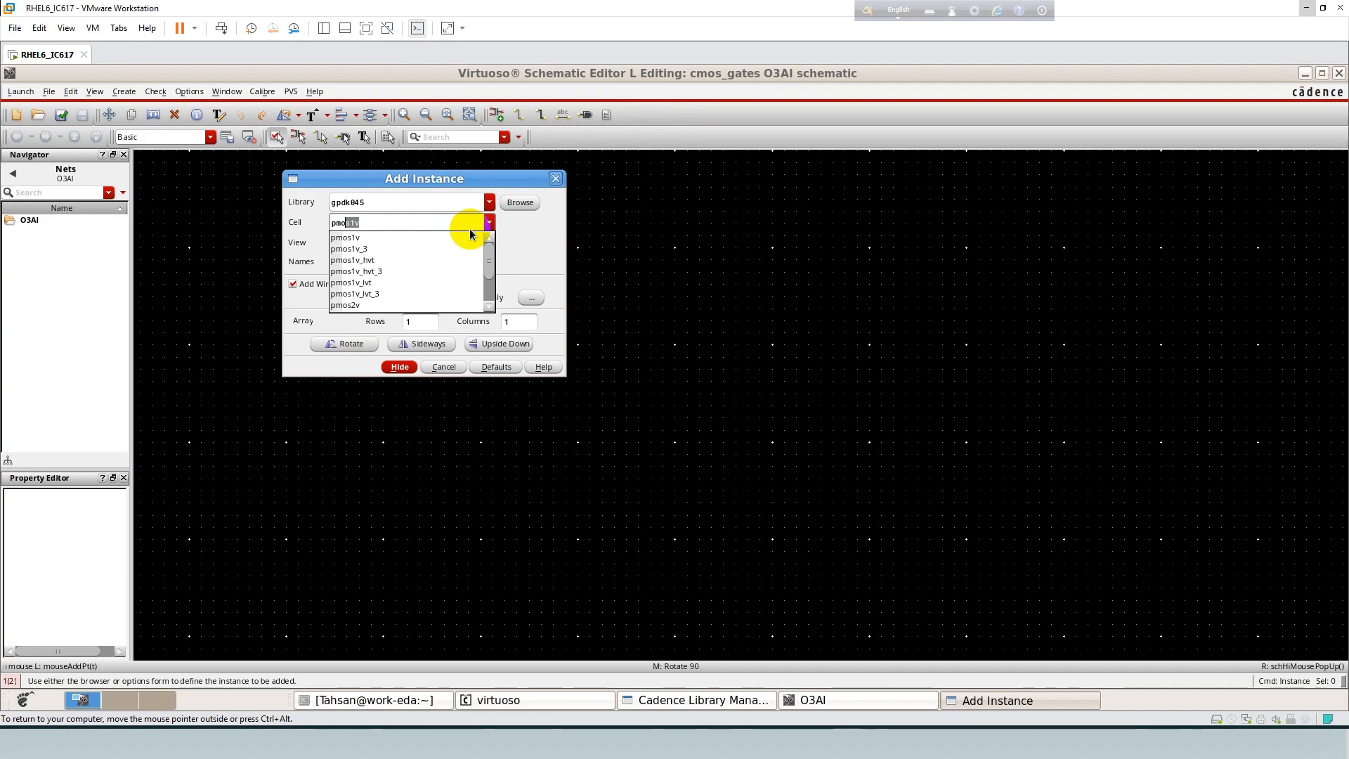
left_click(383, 238)
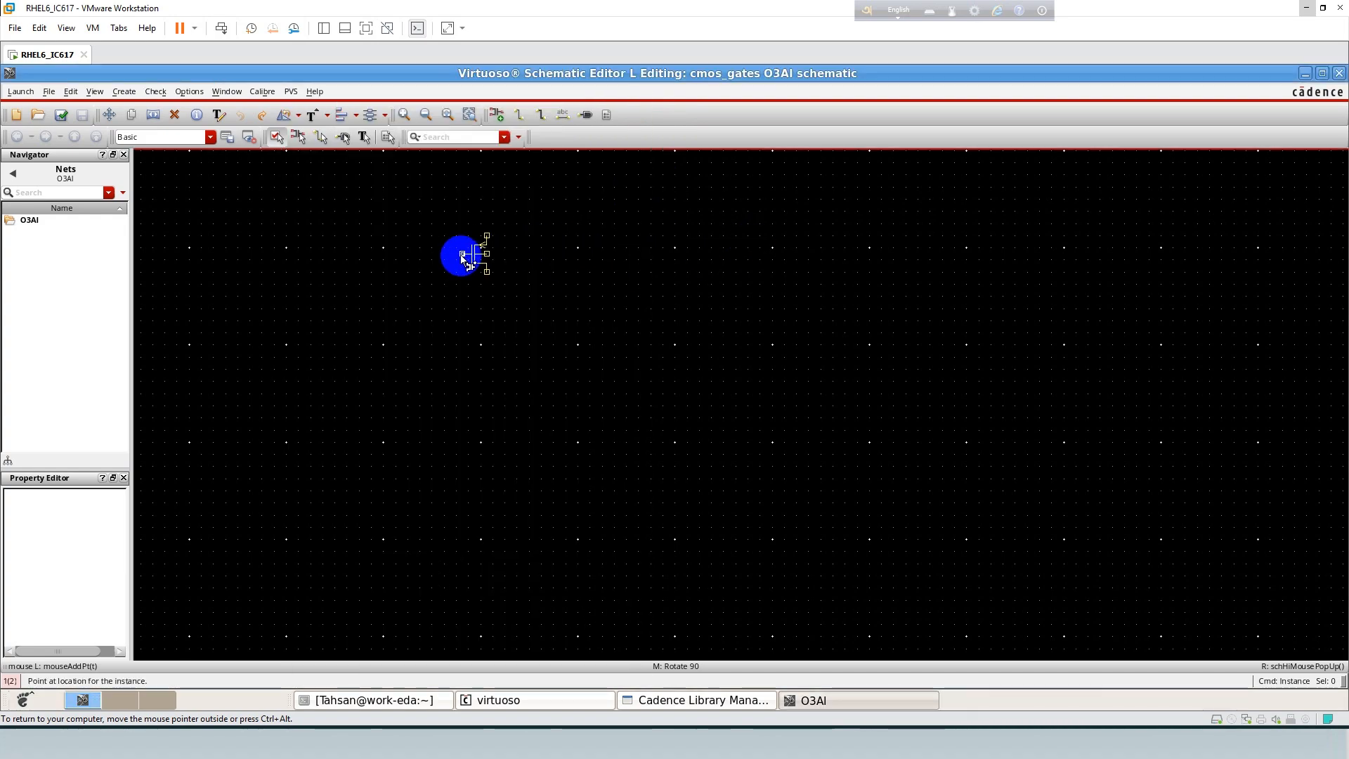
left_click(458, 268)
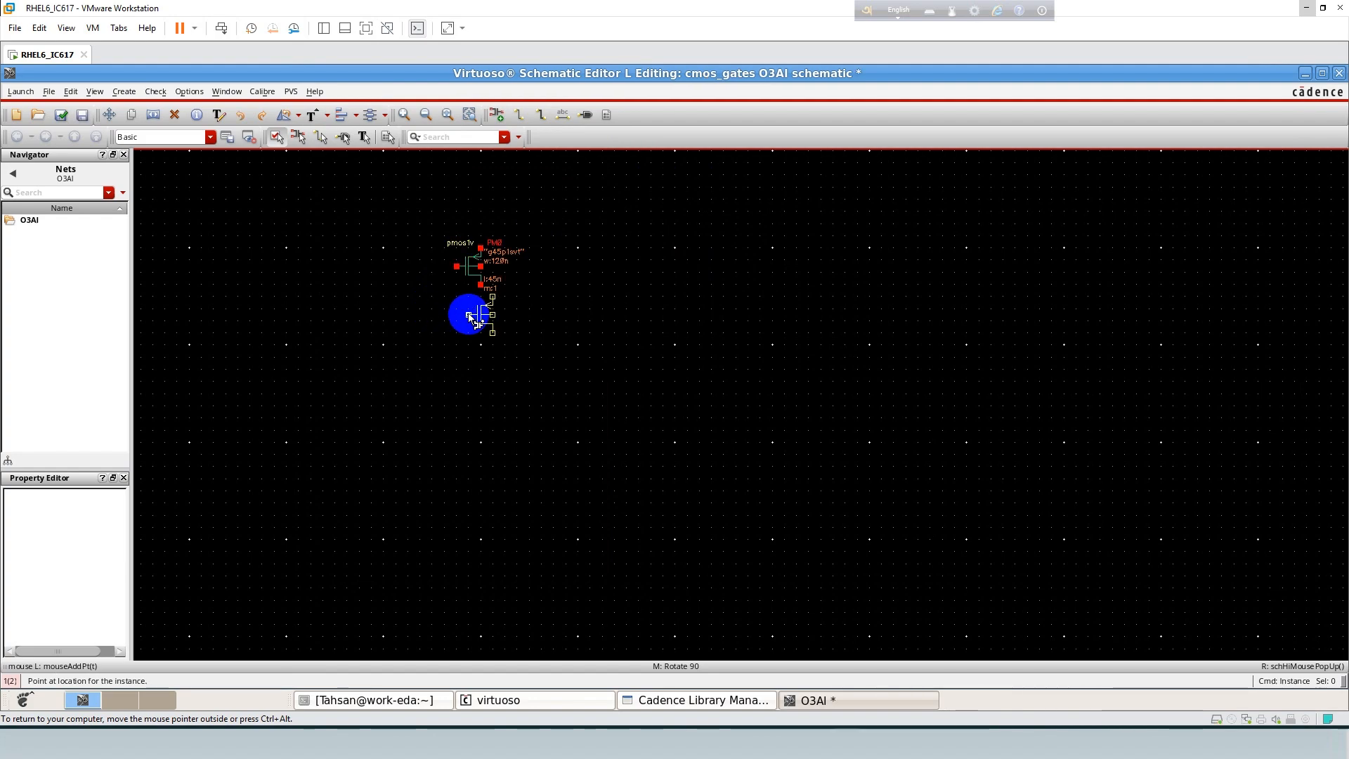
left_click(457, 329)
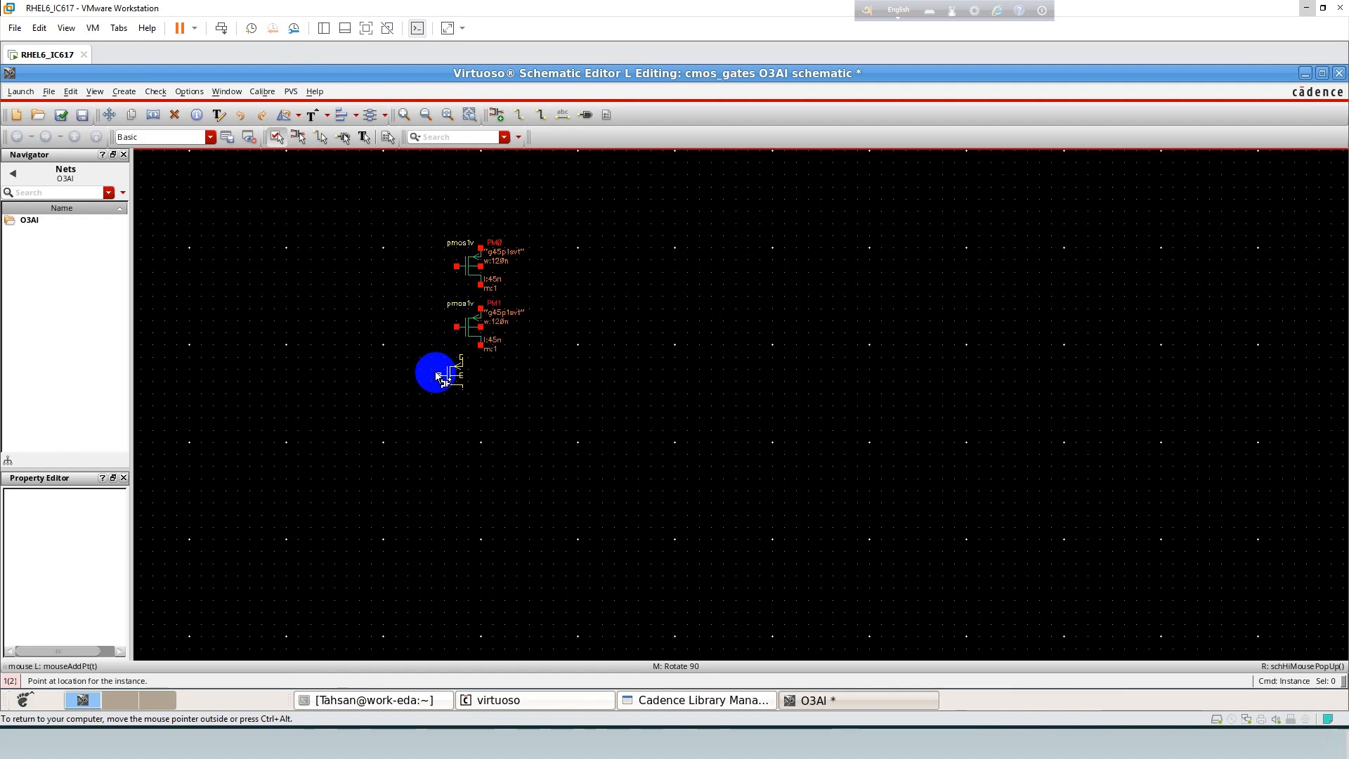
left_click(458, 391)
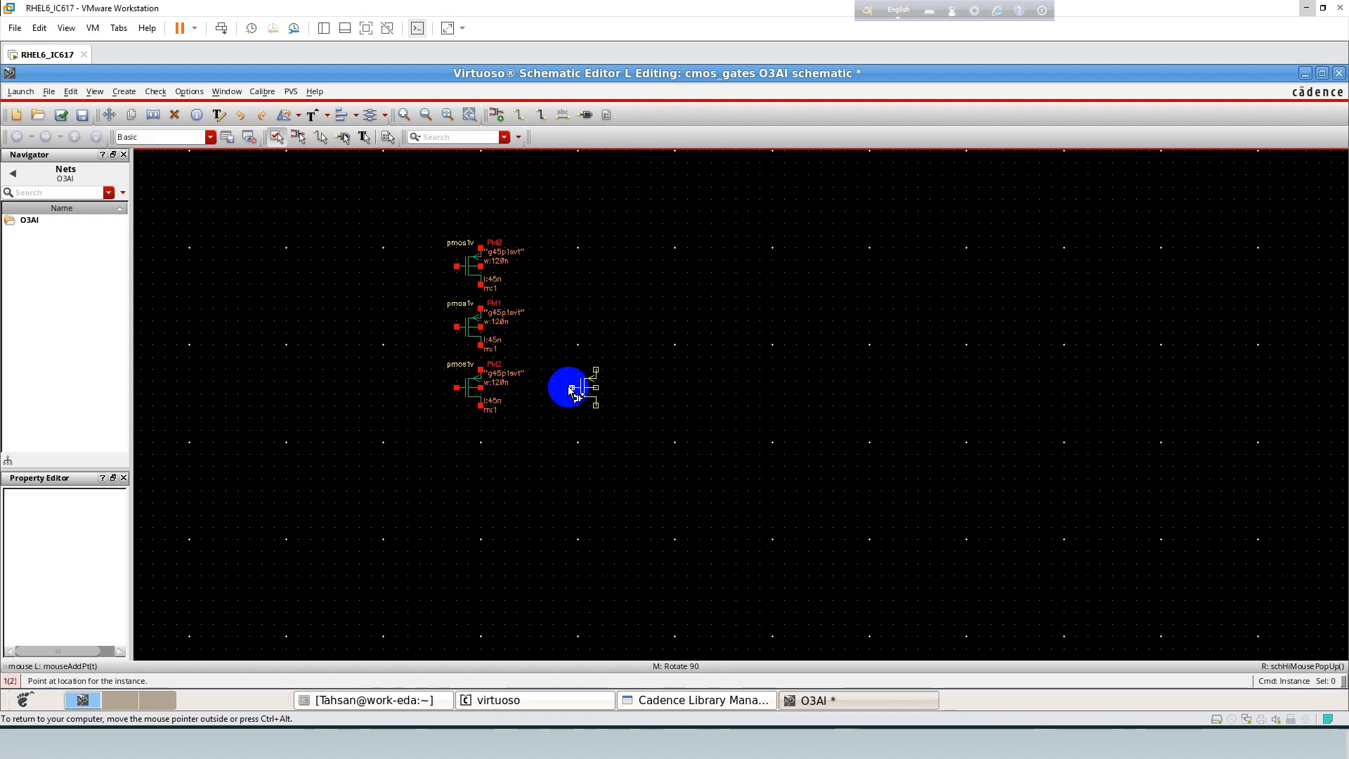
left_click(571, 391)
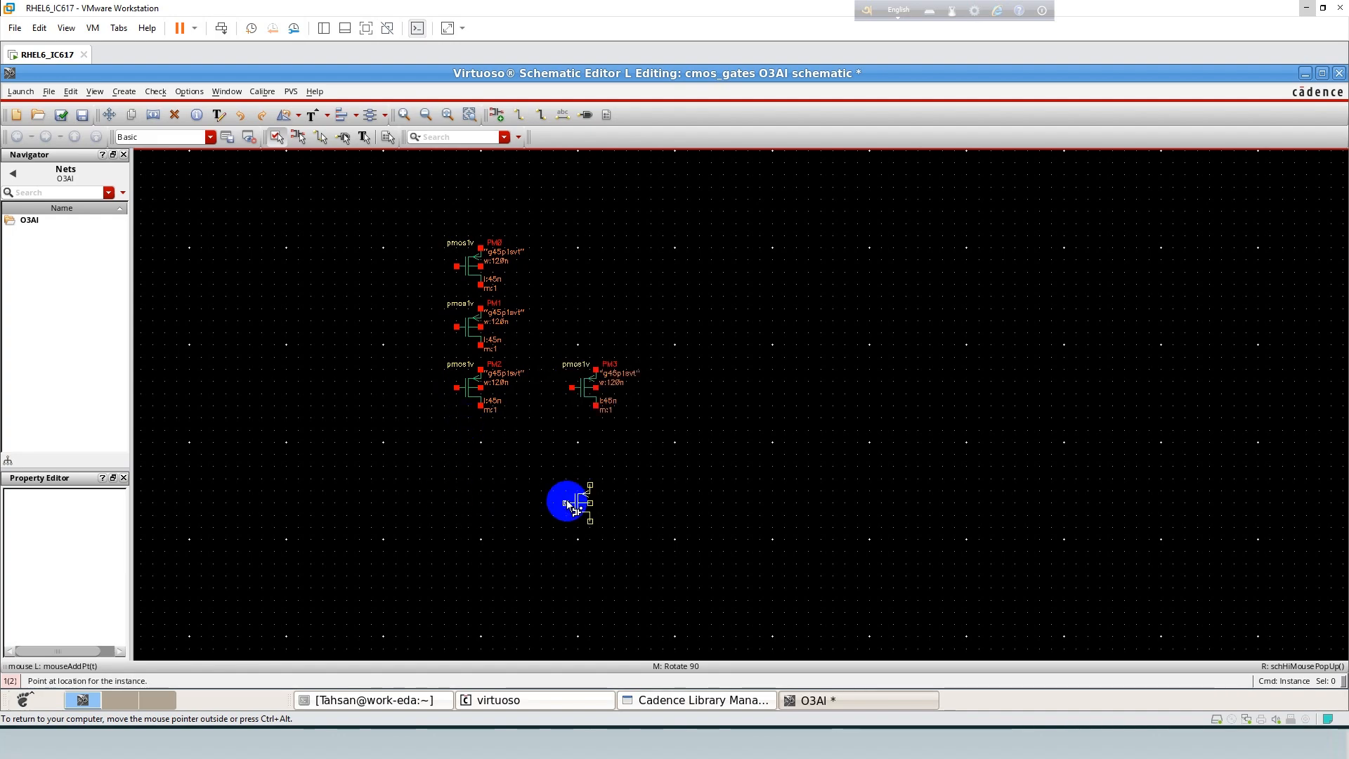
key("Escape")
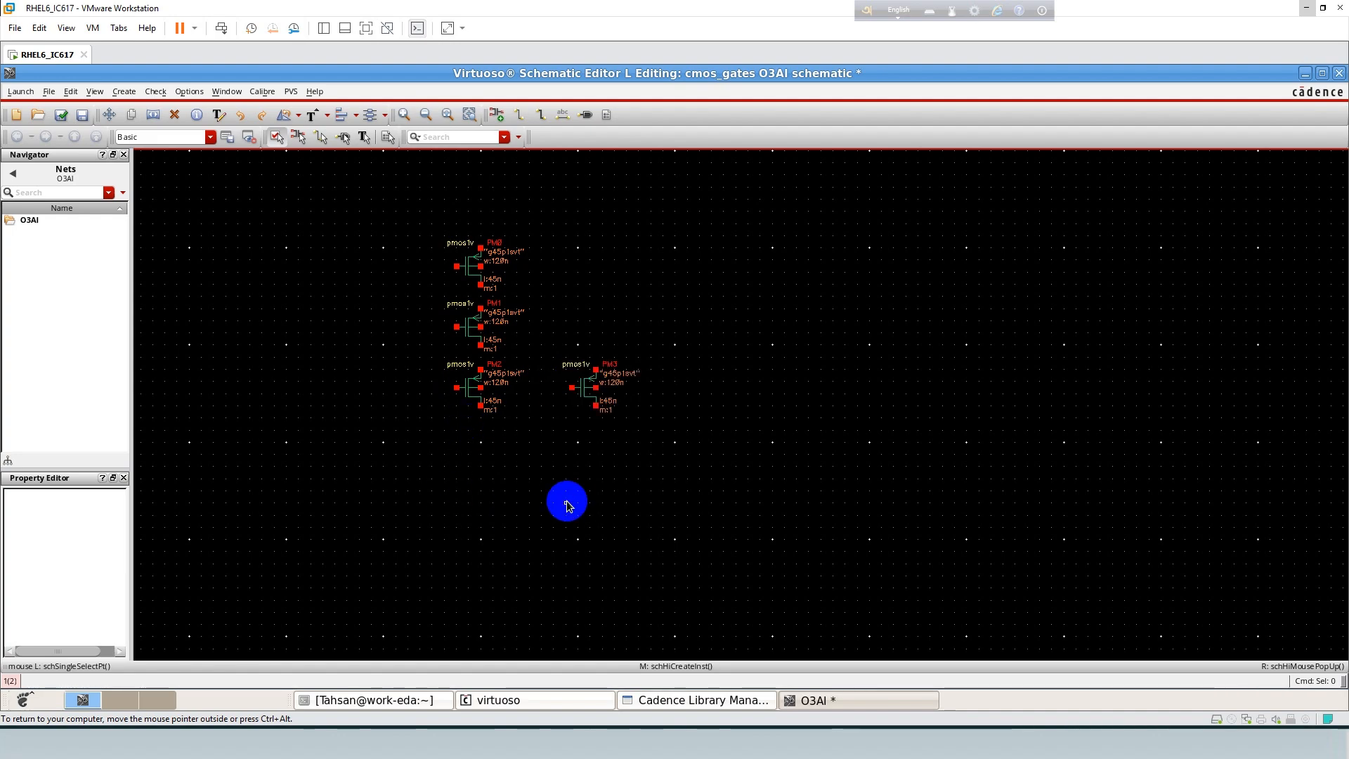
Flip the fourth PMOS transistor, beside the lowest one of the stack, horizontally.
left_click(586, 390)
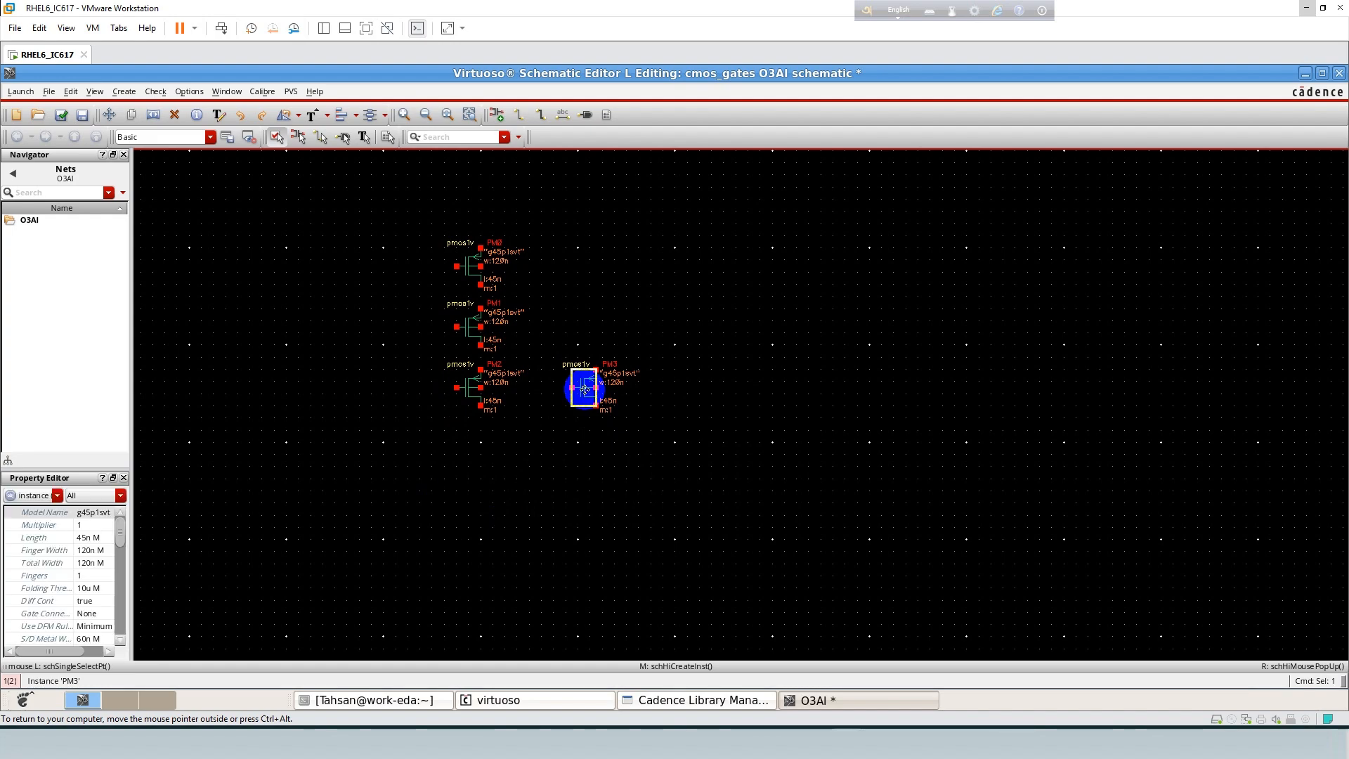
left_click(300, 116)
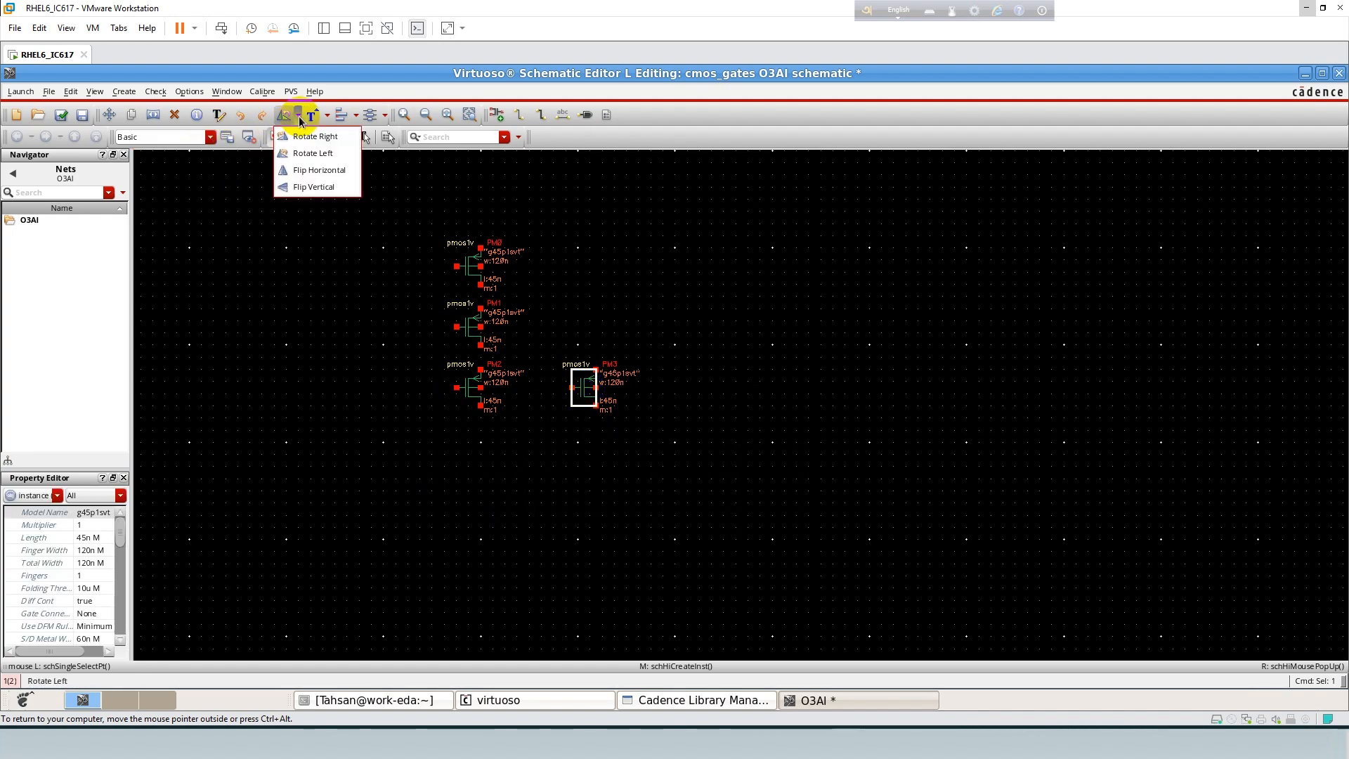
left_click(302, 170)
left_click(698, 345)
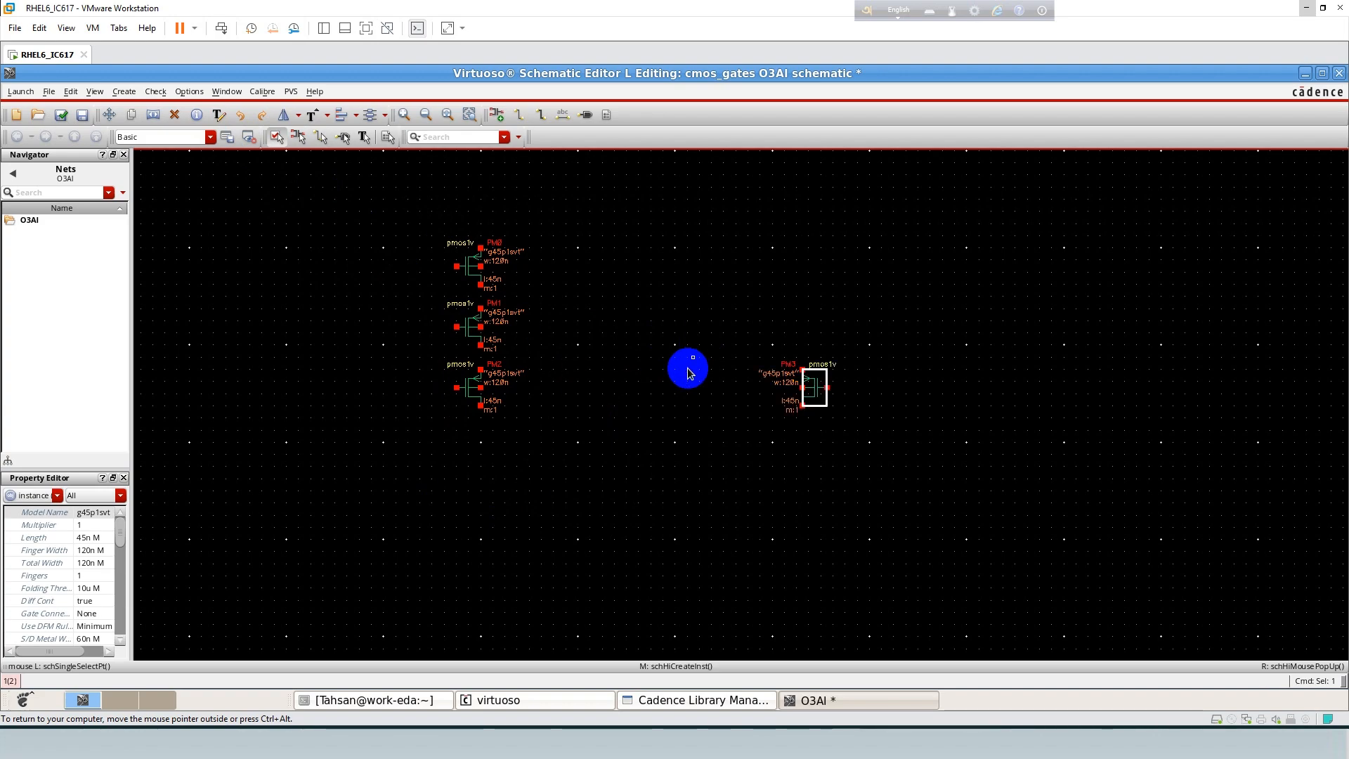
Move the flipped PMOS transistor back next to the lowest stacked PMOS and align the two at the same height.
key("s")
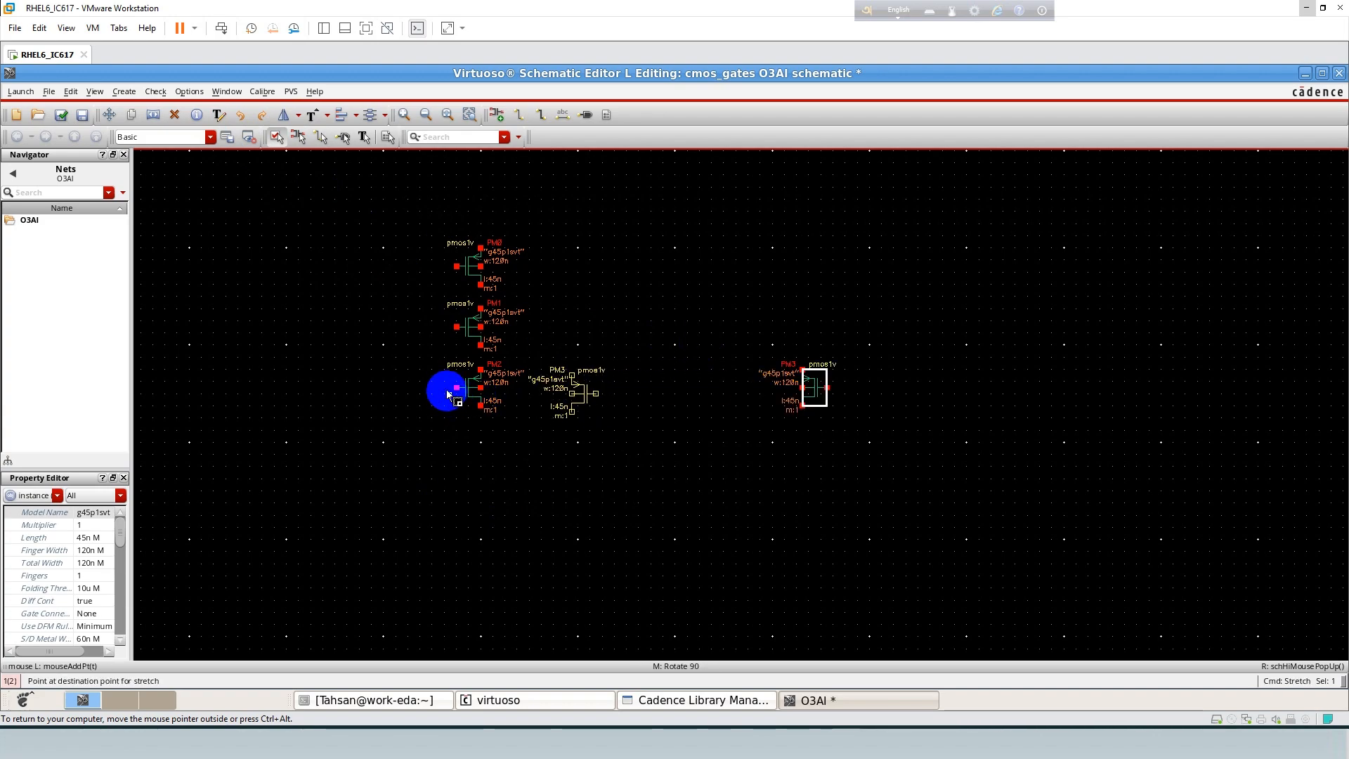
left_click(447, 388)
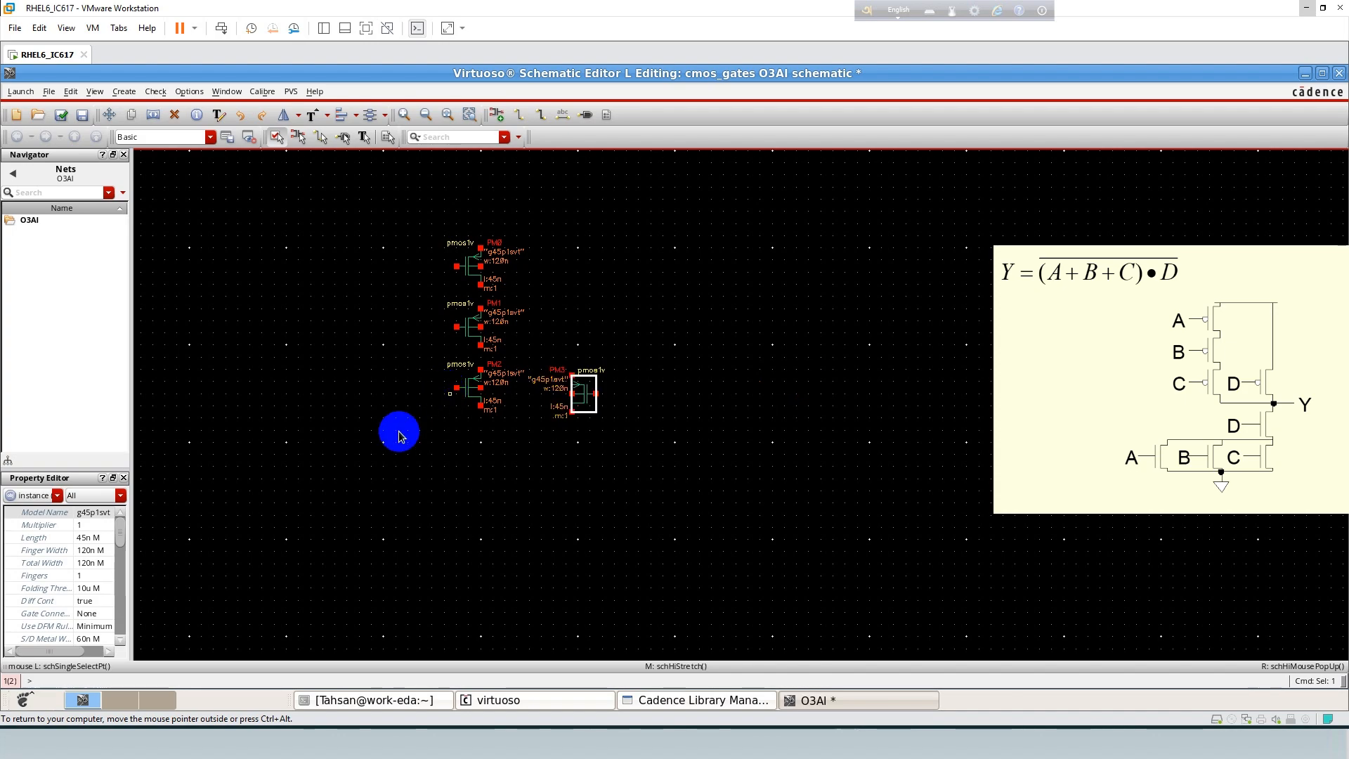
left_click(479, 458)
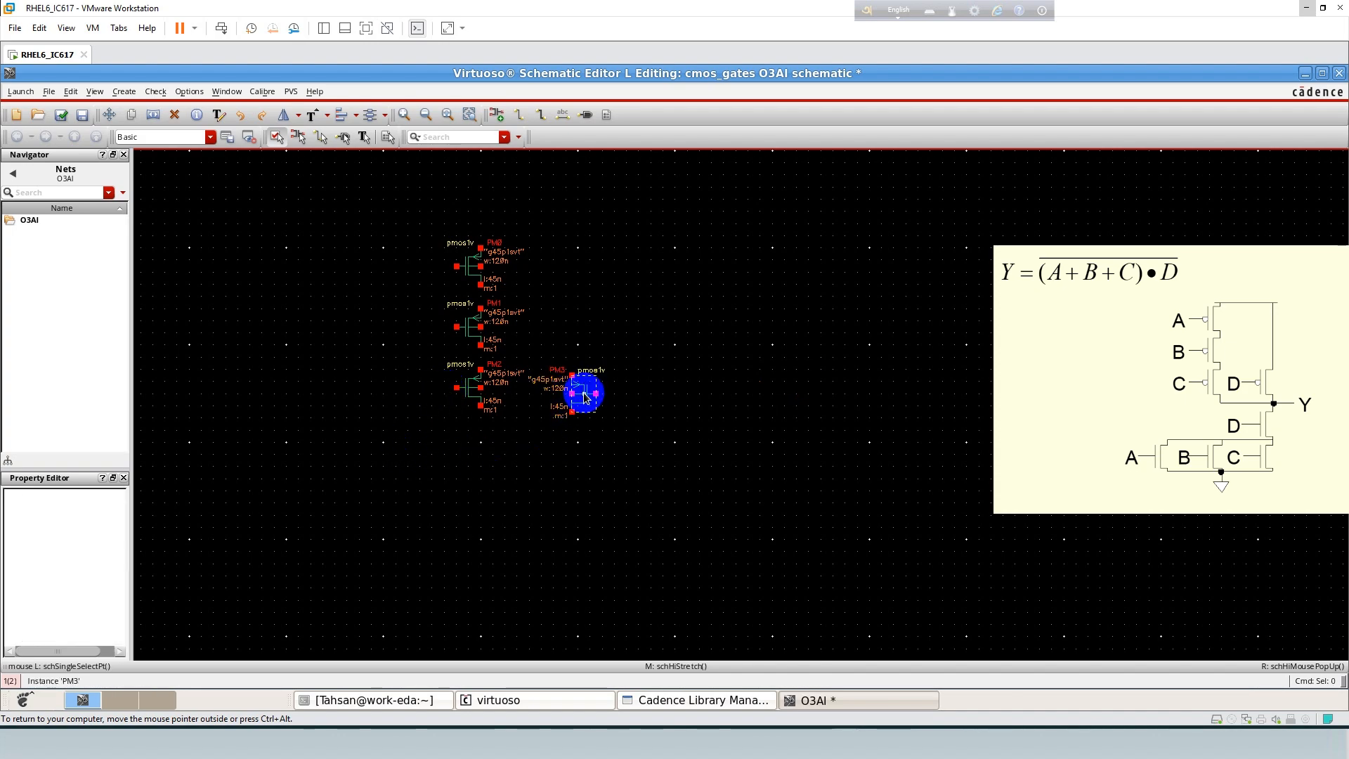
left_click_drag(584, 393, 584, 386)
left_click(585, 388)
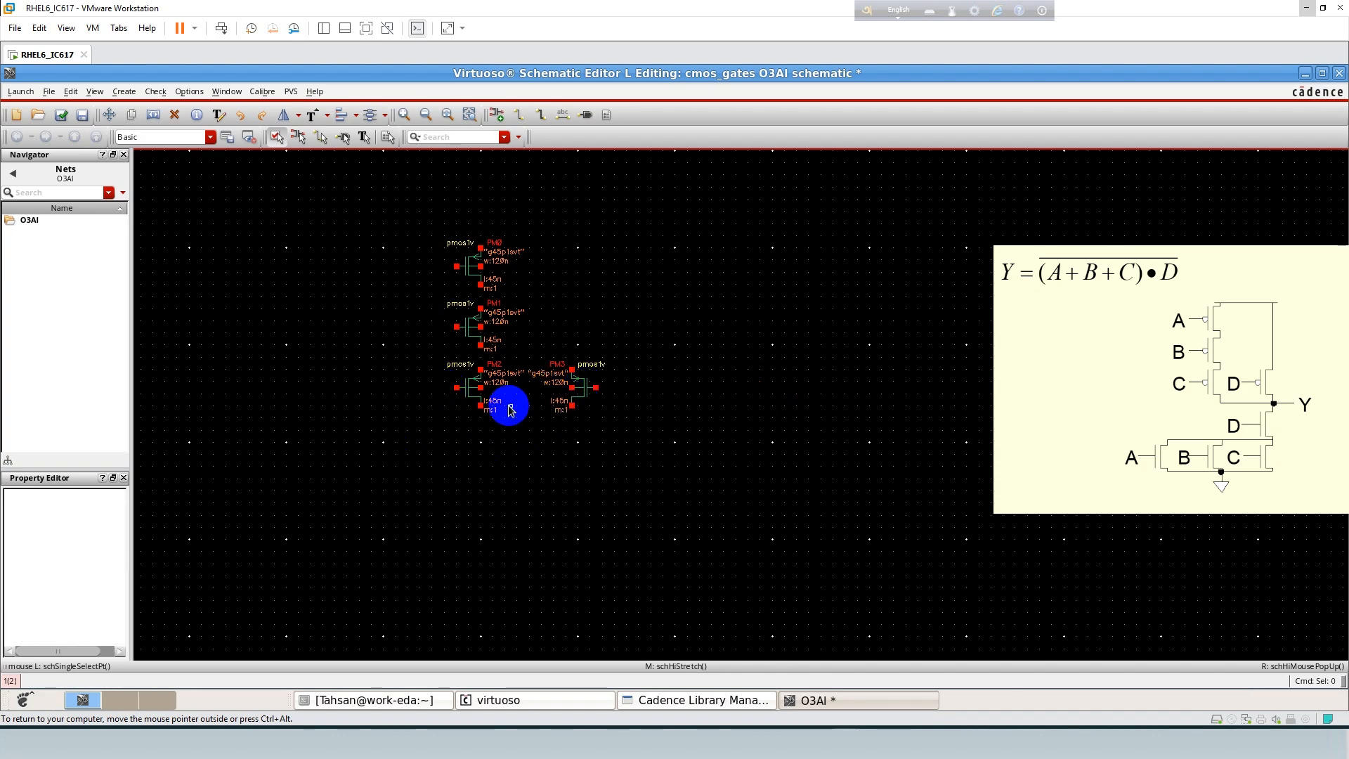
Place one nmos1v symbol from the gpdk045 library centrally below the lower pair of PMOS transistors.
key("f")
scroll(743, 330, "down", 3)
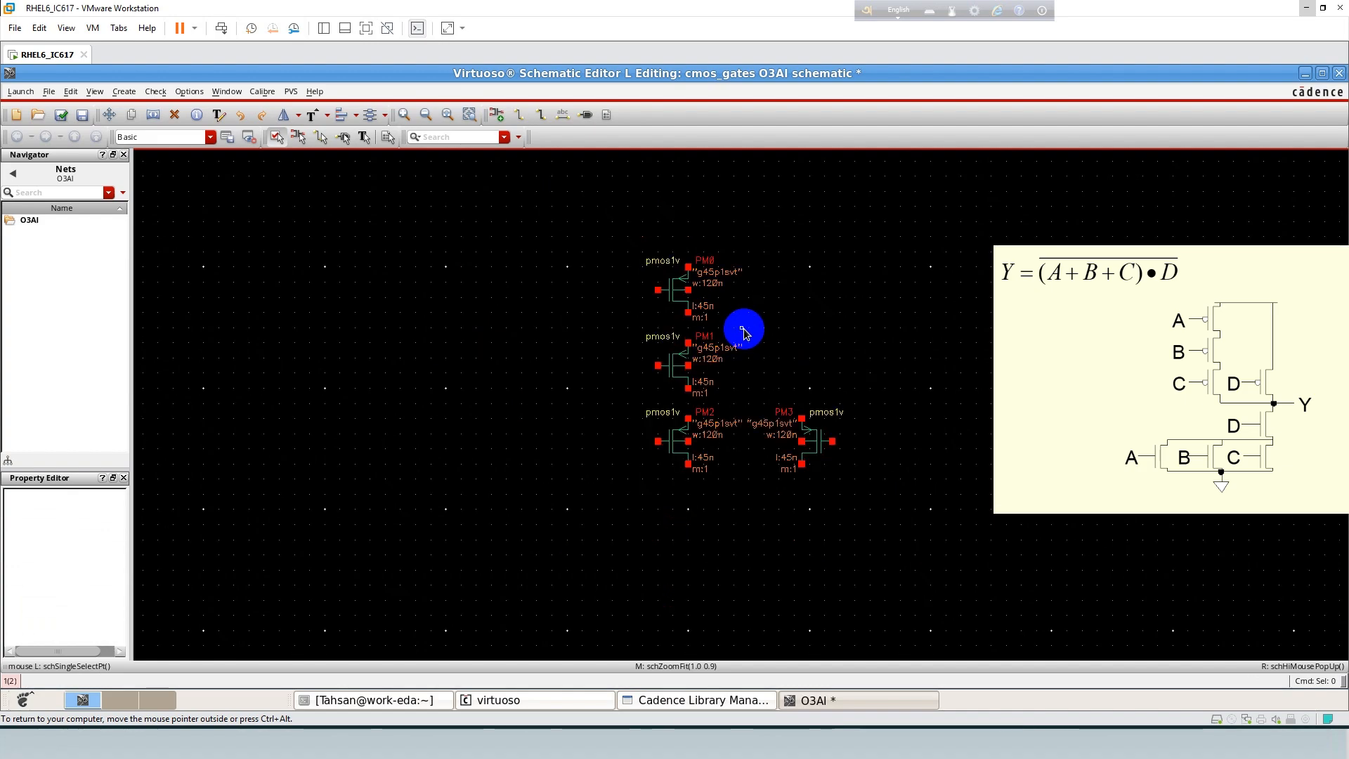
scroll(803, 544, "down", 3)
scroll(816, 613, "up", 5)
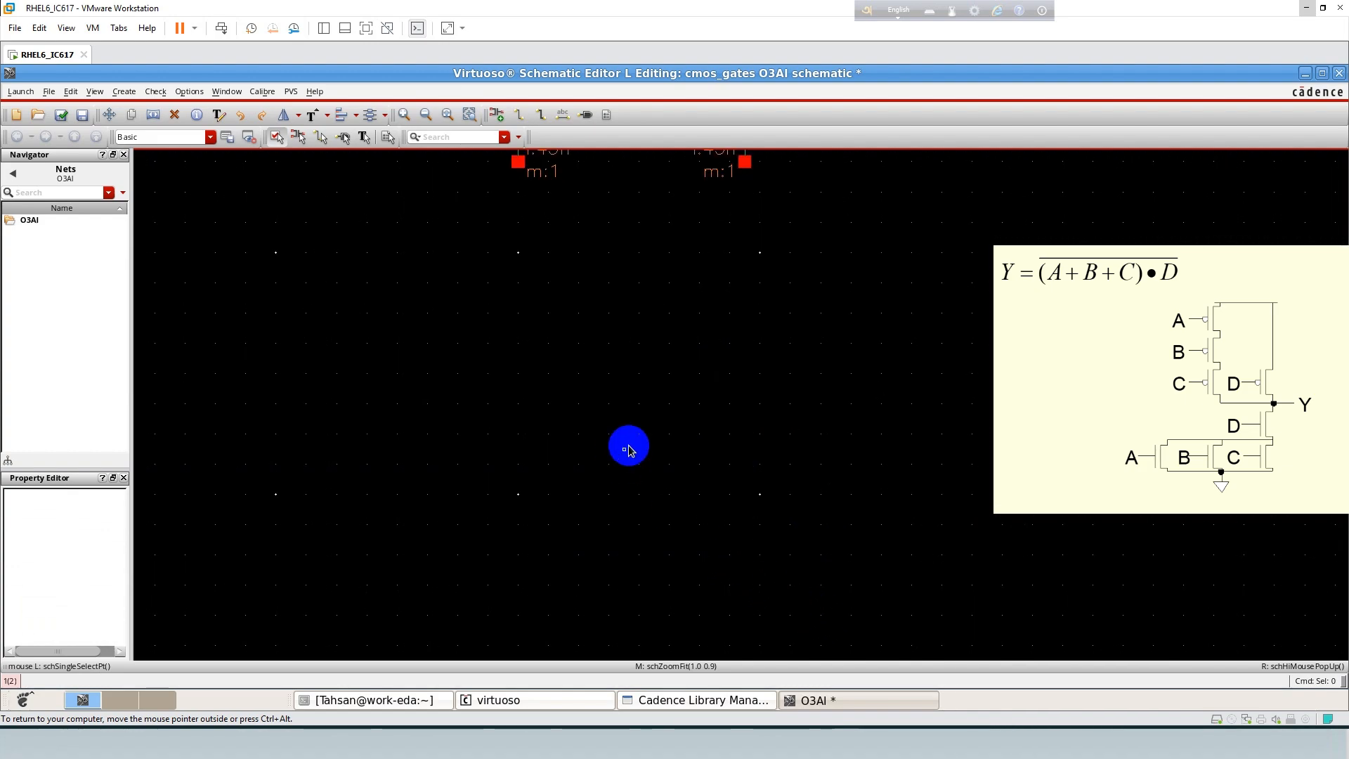
key("i")
left_click_drag(373, 120, 339, 121)
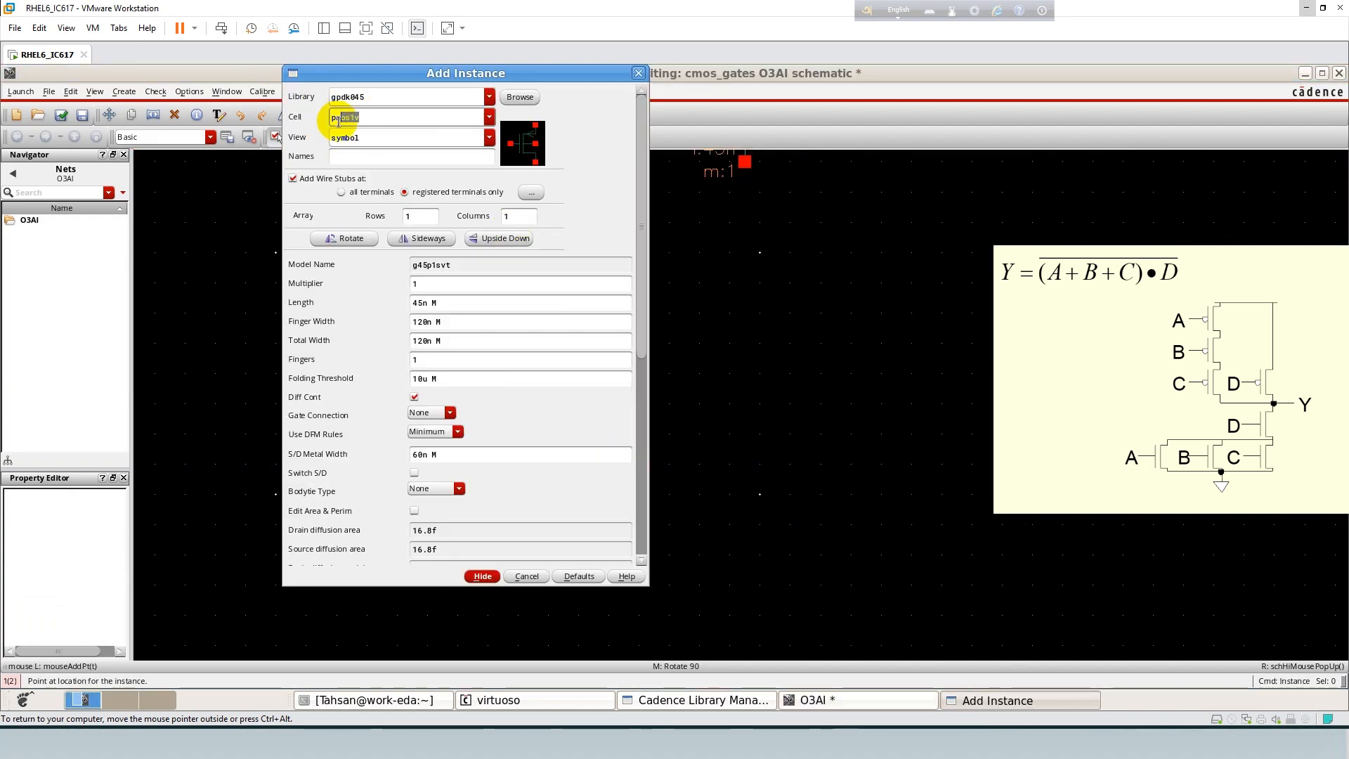
type("nmos1v")
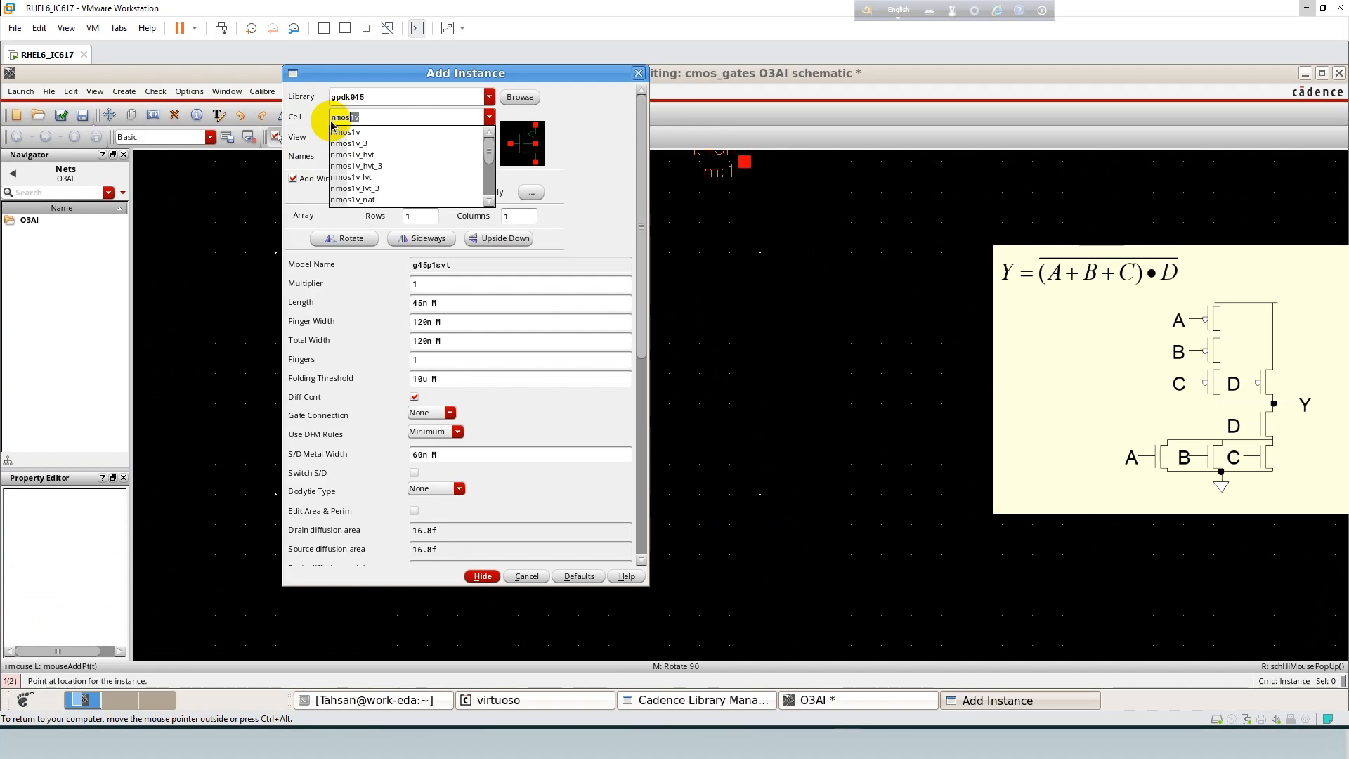
left_click(421, 136)
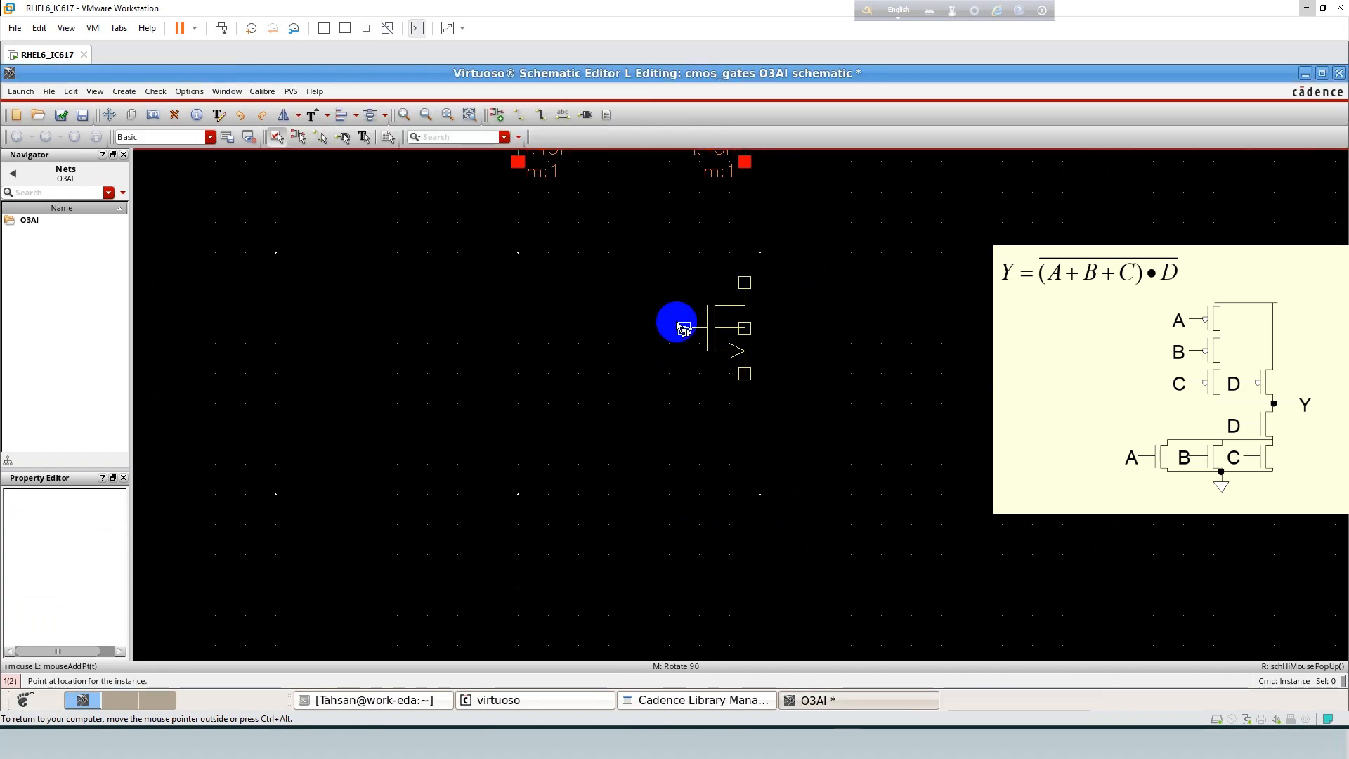
scroll(681, 327, "down", 2, "ctrl")
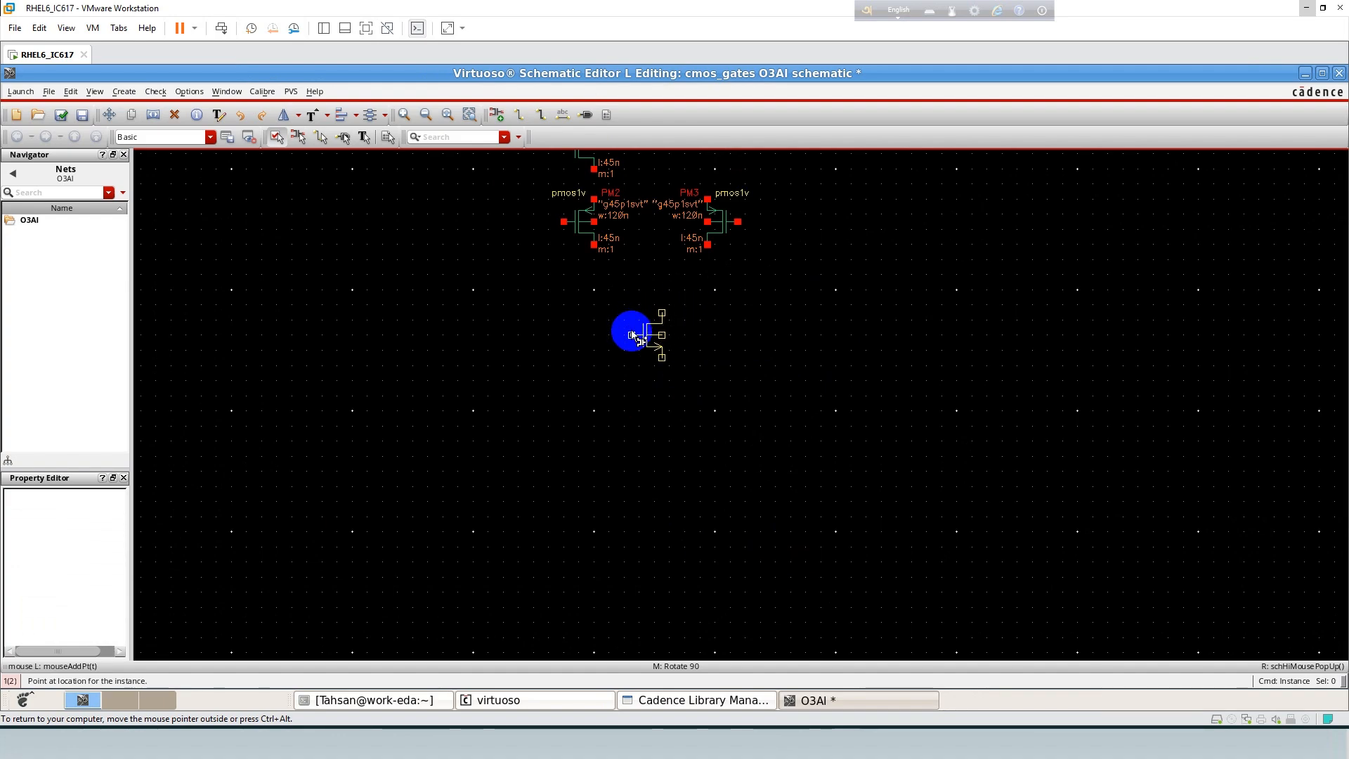
left_click(641, 336)
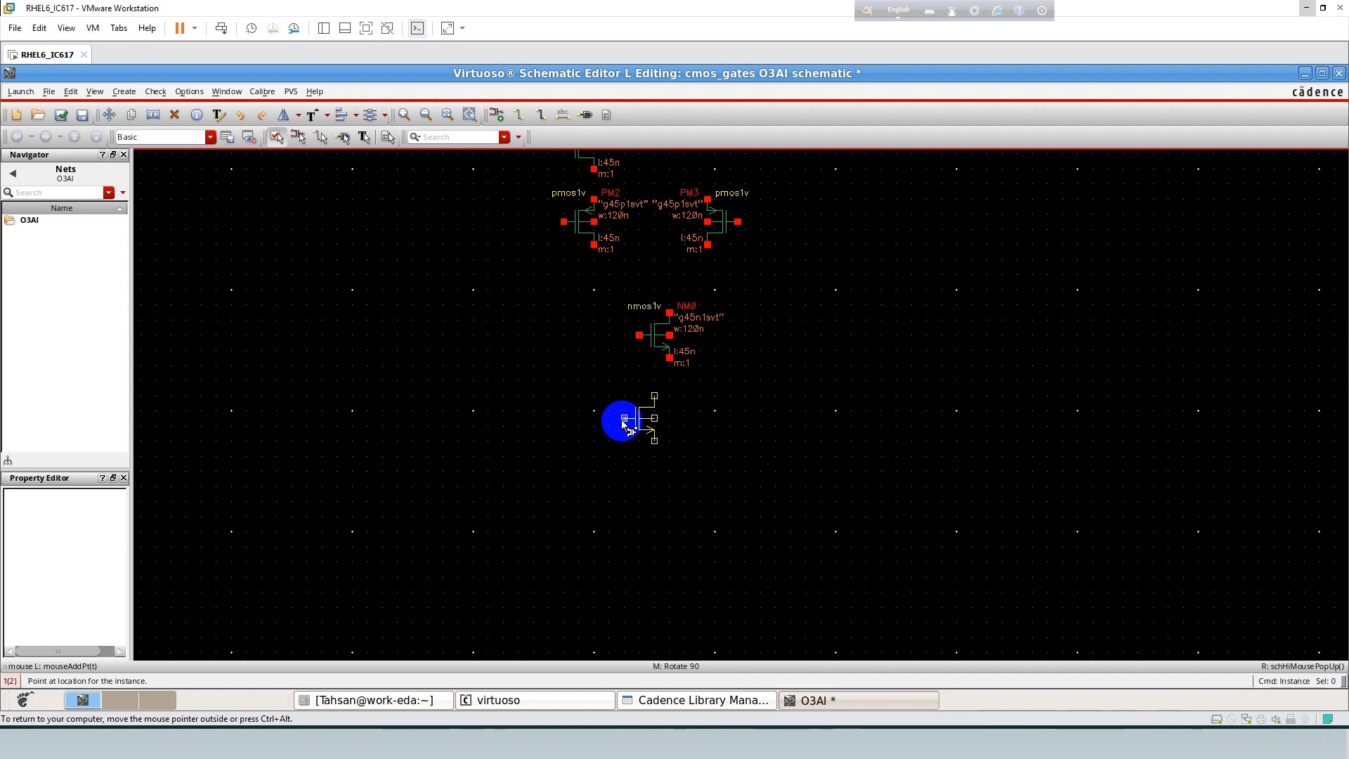
Place three more nmos1v transistors side by side in a row beneath the first NMOS.
left_click(624, 419)
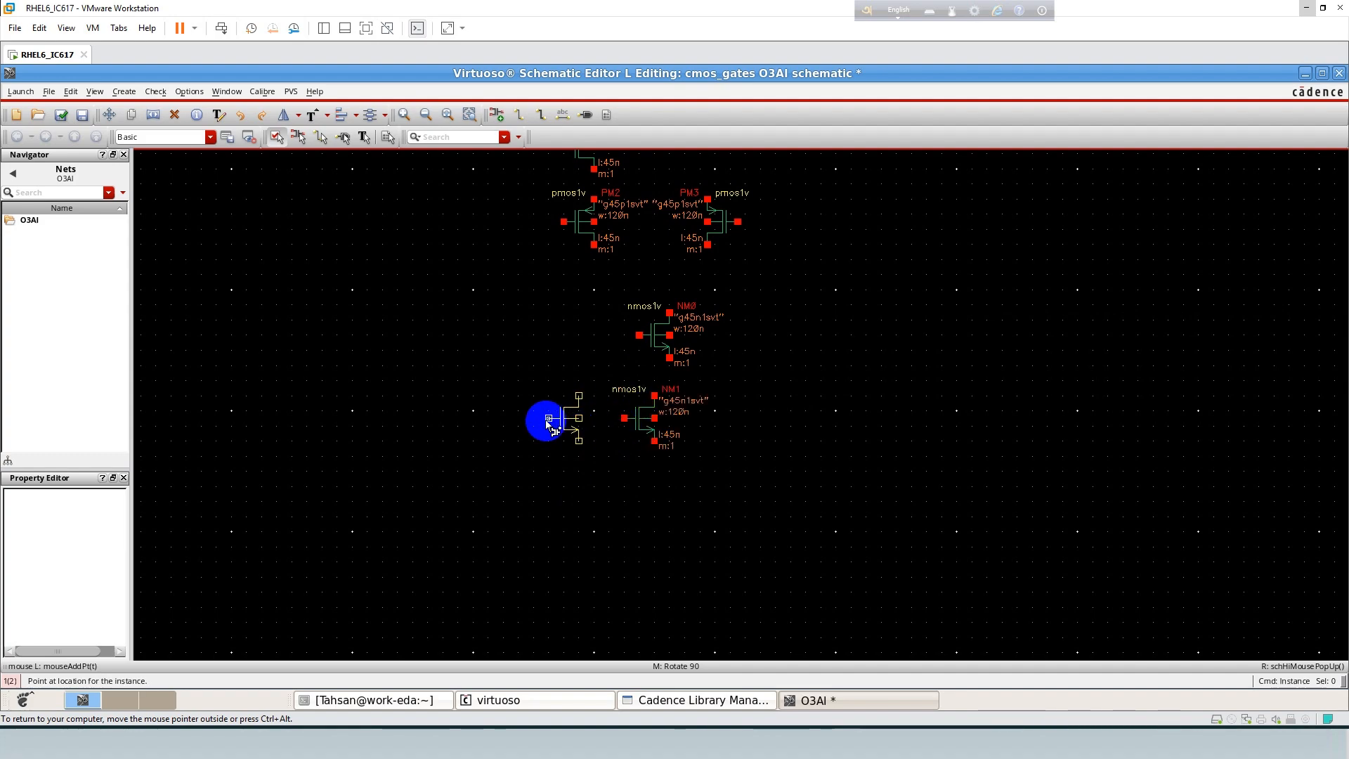
left_click(534, 419)
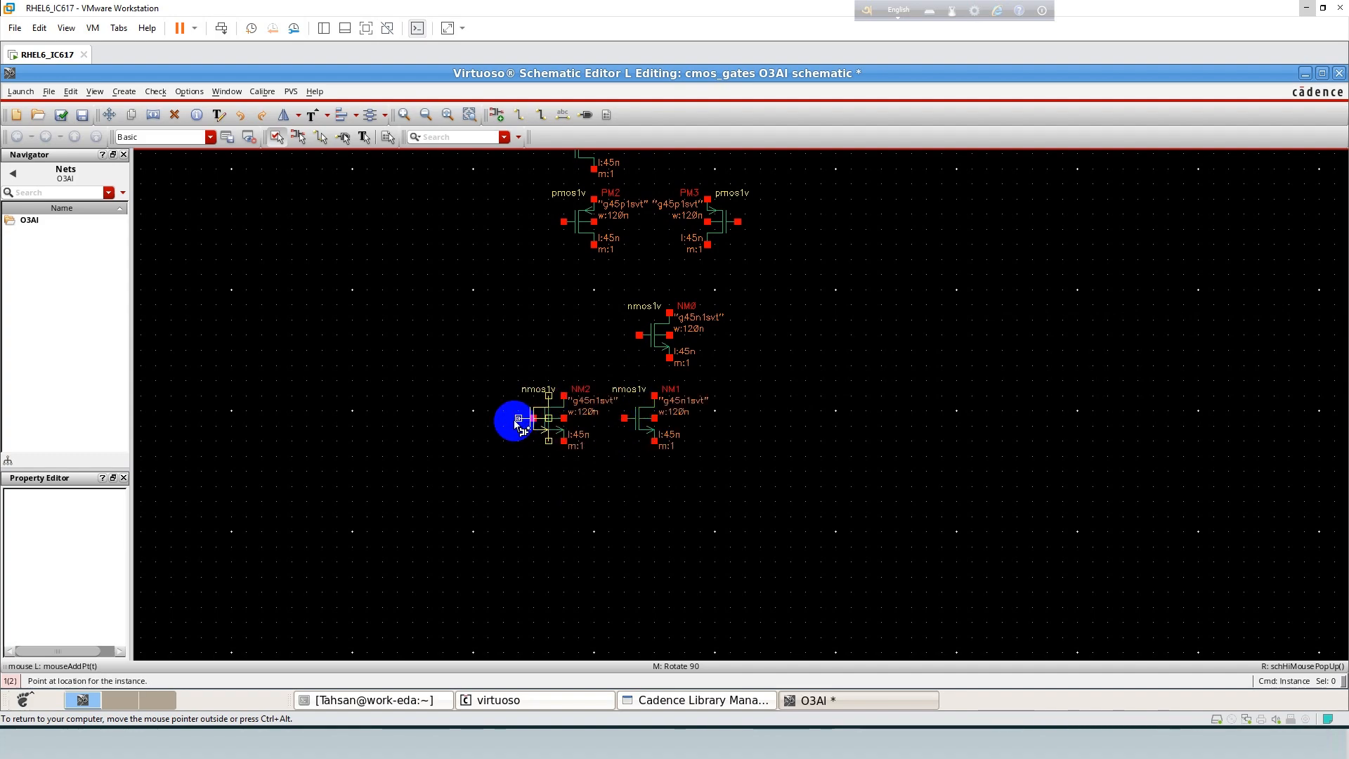
left_click(450, 419)
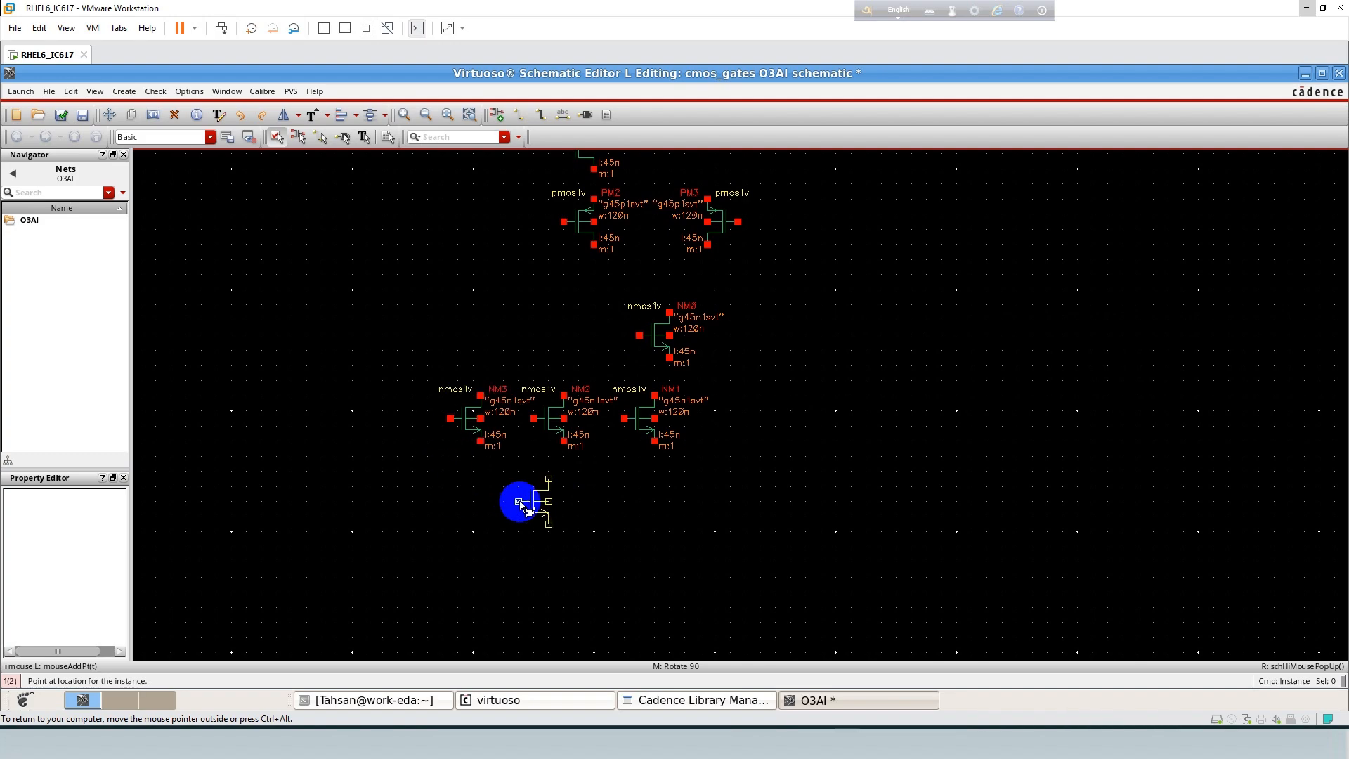
Wire the three stacked PMOS transistors PM0, PM1 and PM2 in series, with a short wire stub above PM0's source.
key("Escape")
key("f")
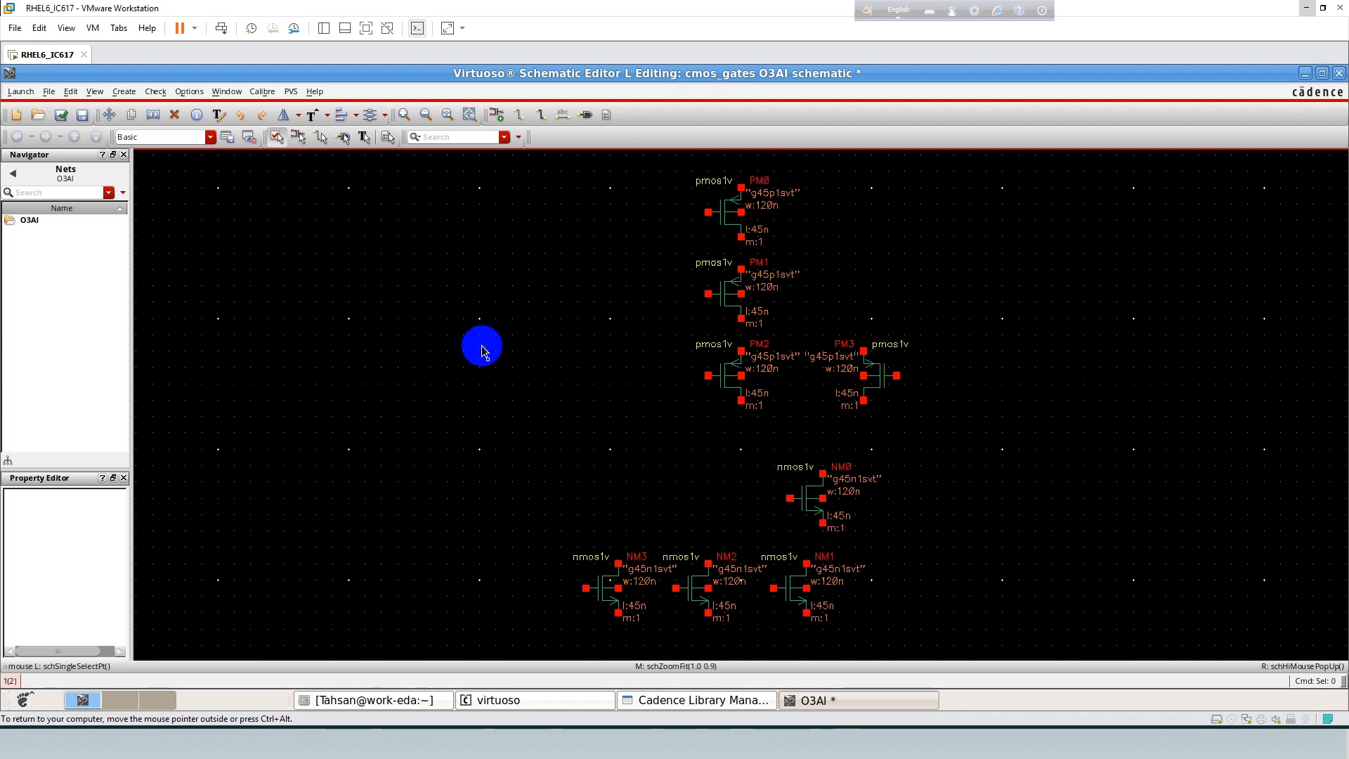
key("w")
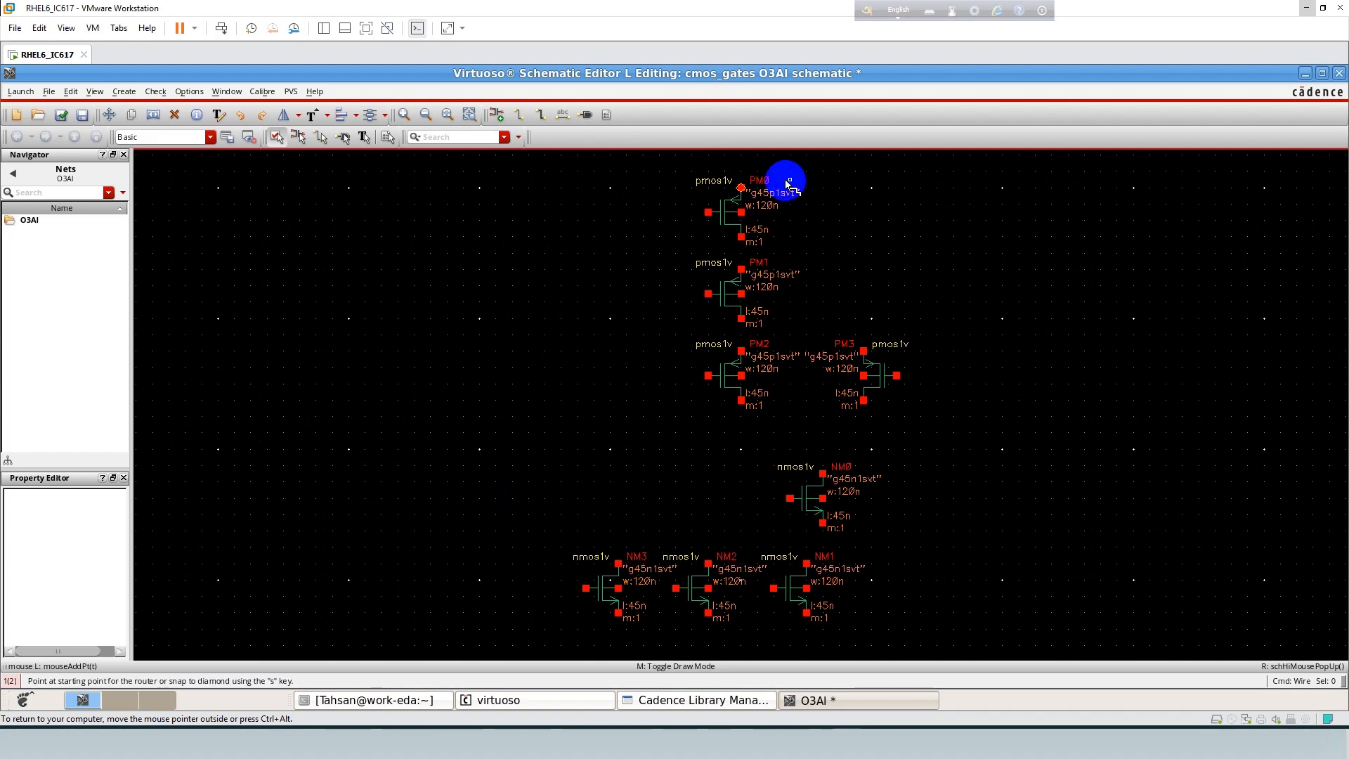
left_click(741, 188)
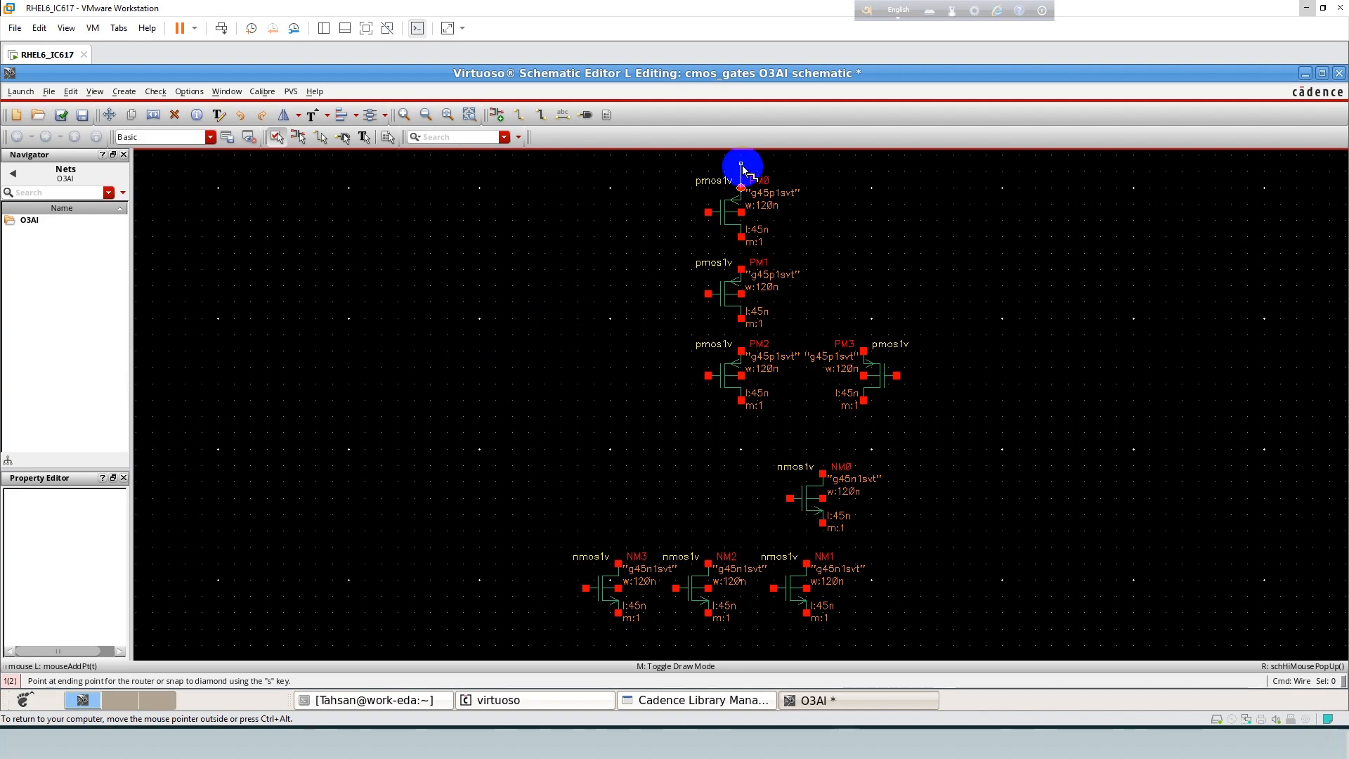
double_click(742, 165)
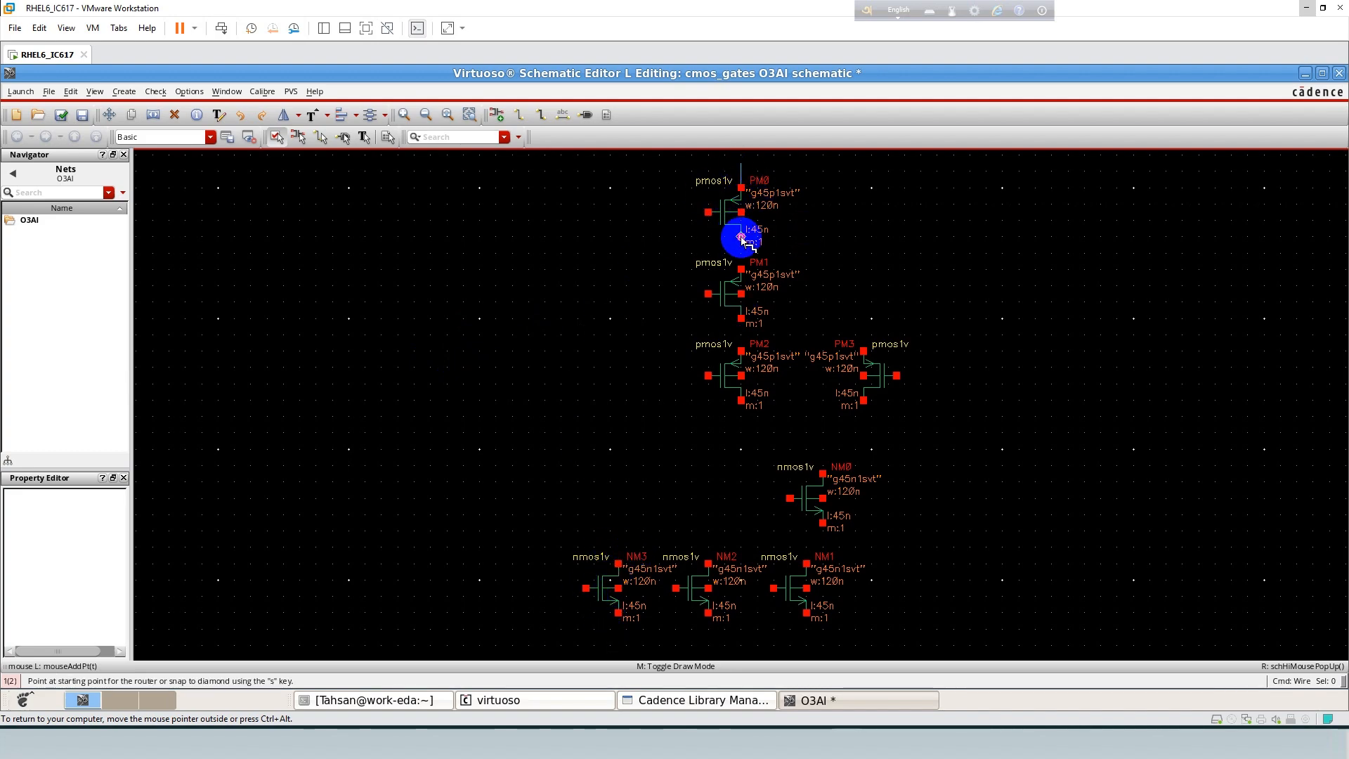
left_click(742, 270)
left_click(742, 269)
left_click(742, 318)
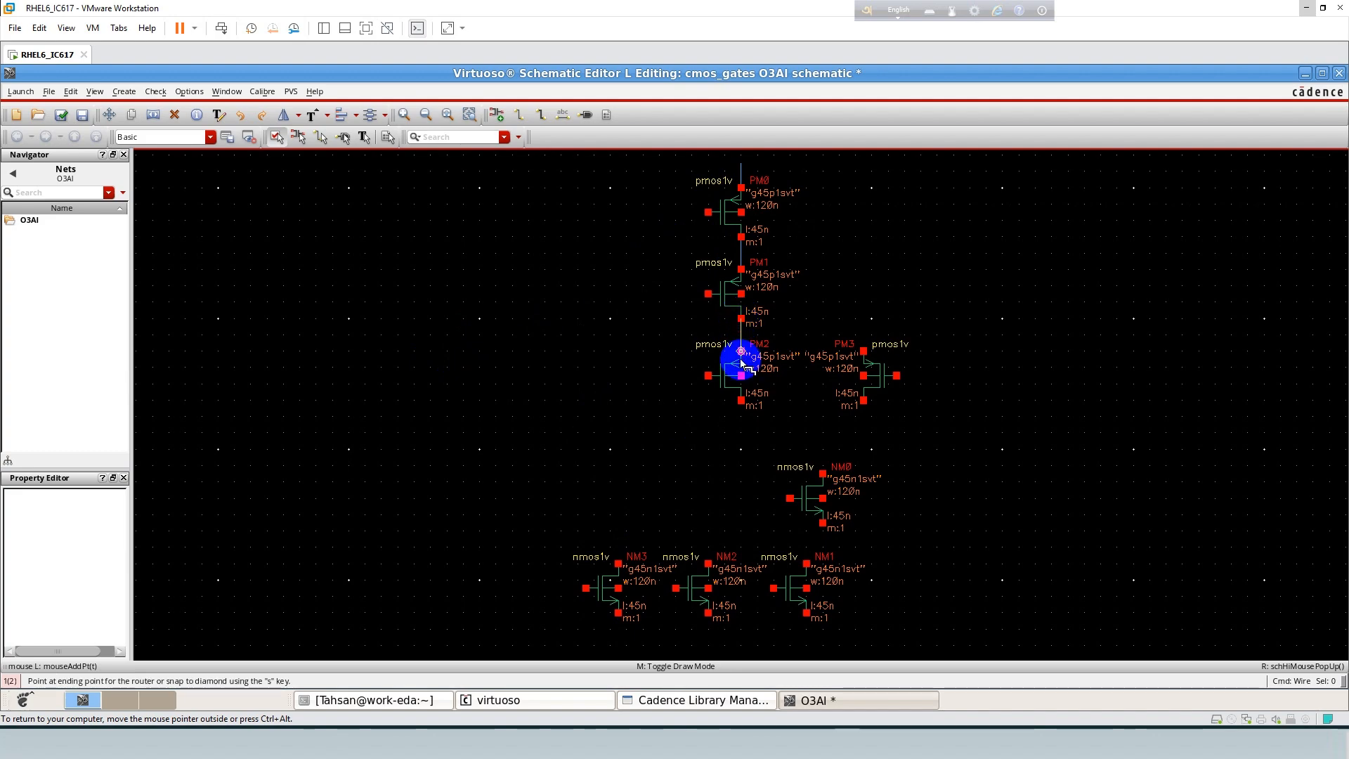
left_click(741, 351)
Wire the drains of PM2 and PM3 together below them, and connect PM3's source to the wire end above PM0.
left_click(741, 401)
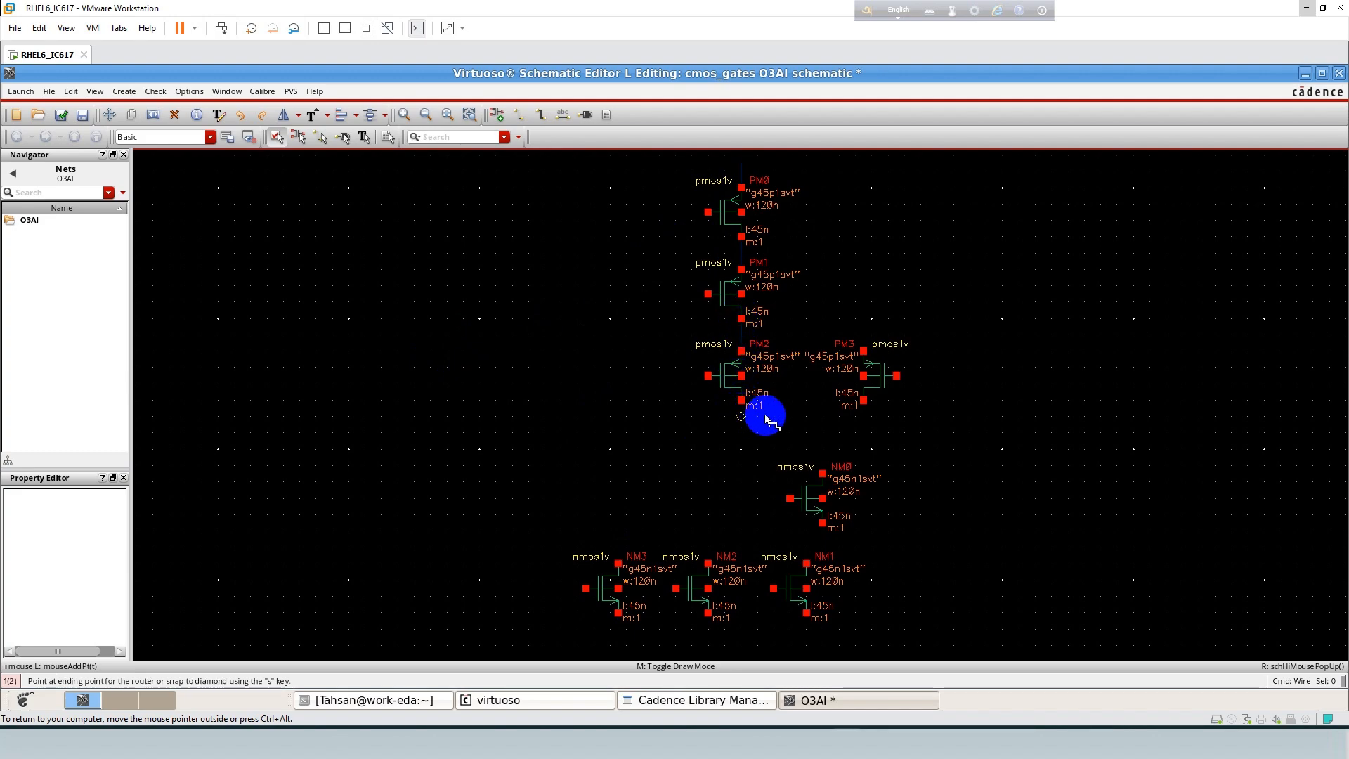
left_click(863, 426)
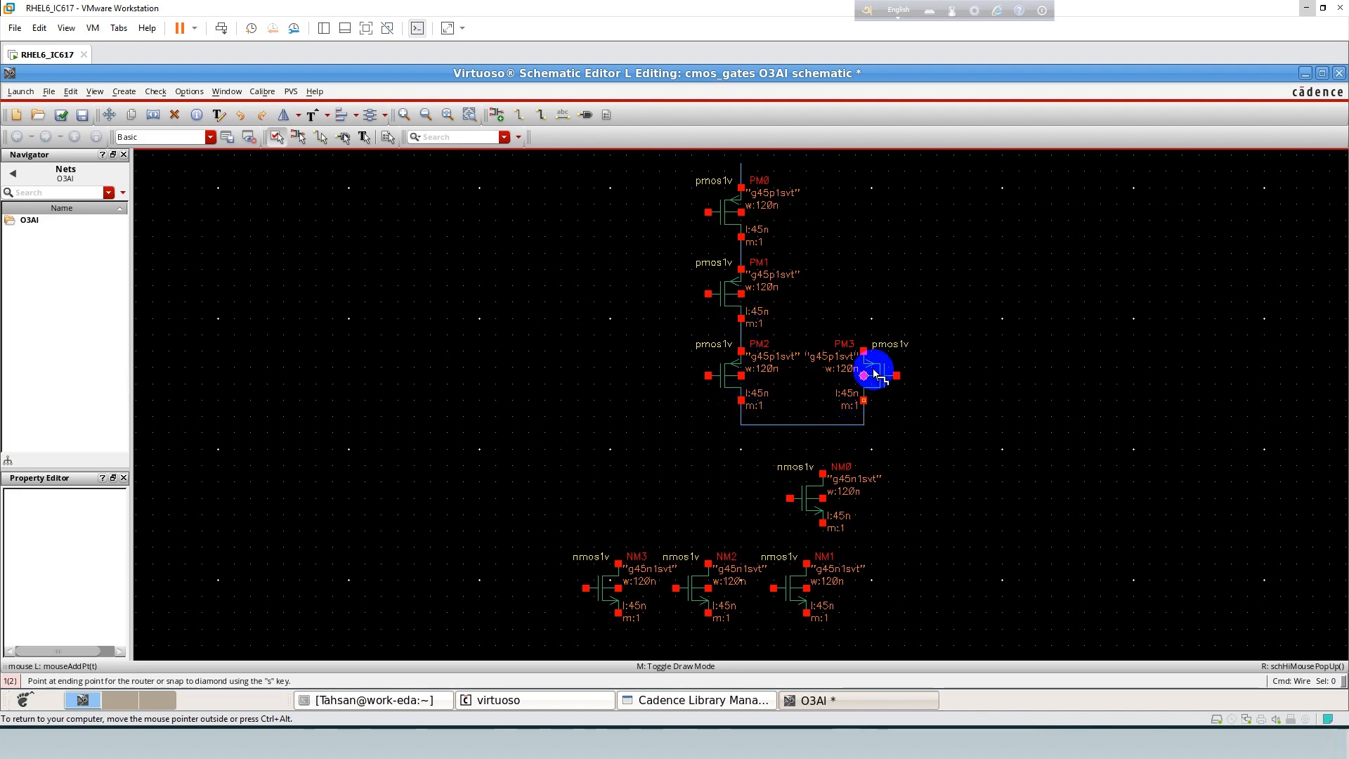
left_click(864, 351)
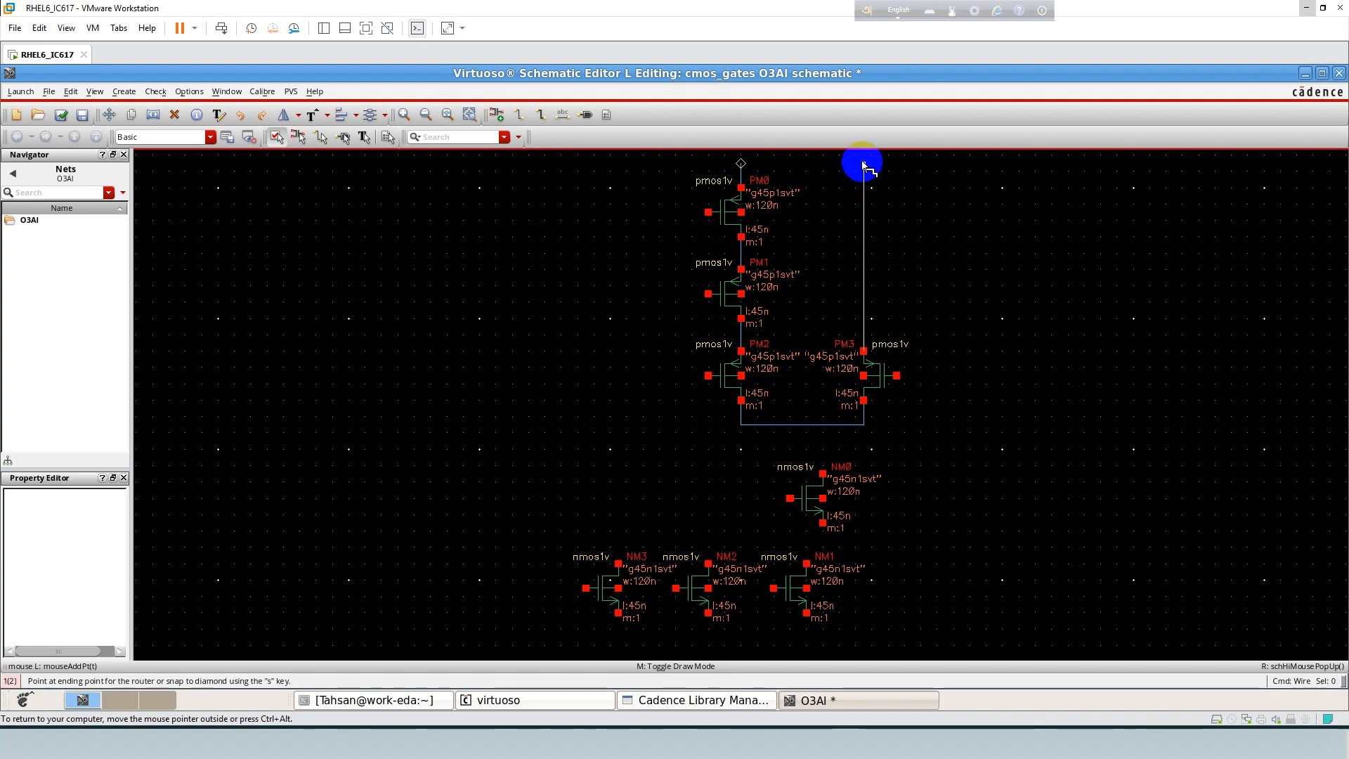
left_click(742, 164)
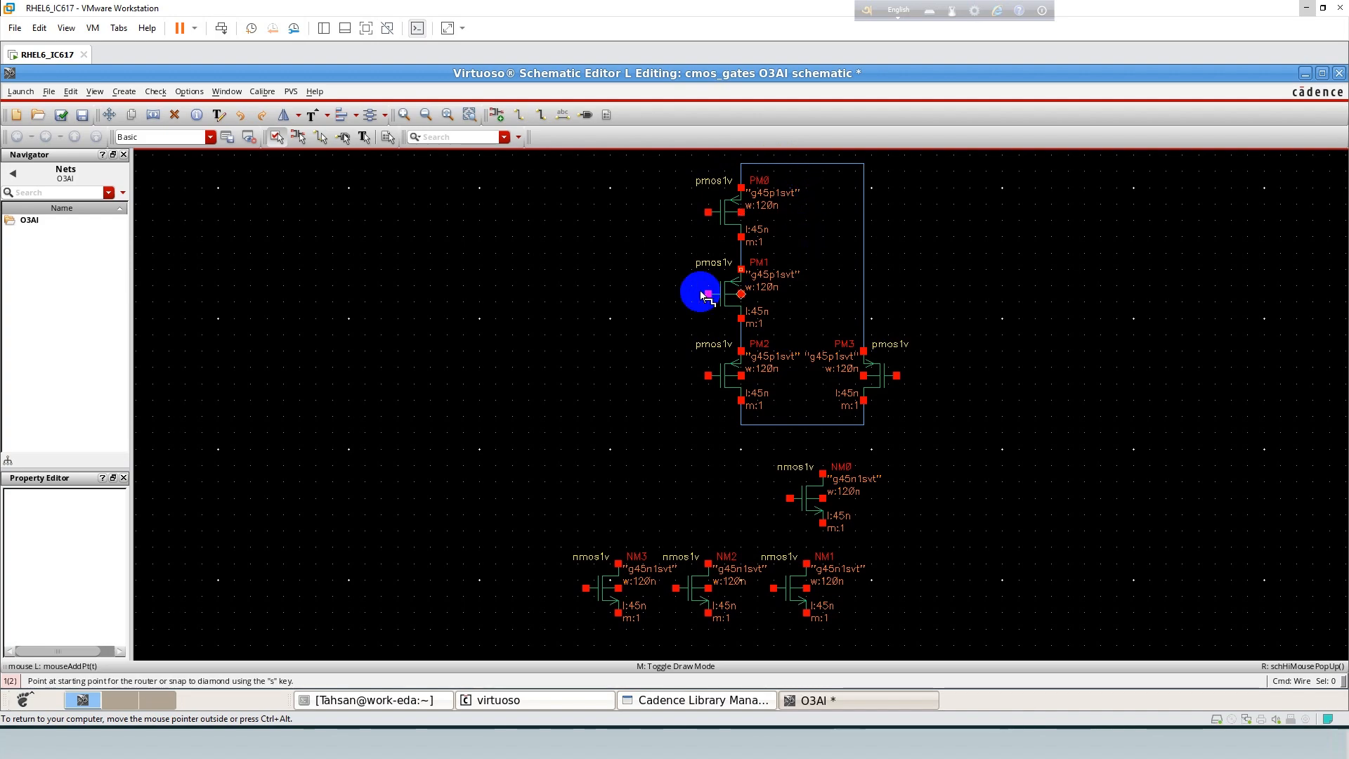
Draw short horizontal wire stubs outward from the gates of the stacked PMOS transistors PM0, PM1 and PM2.
left_click(708, 211)
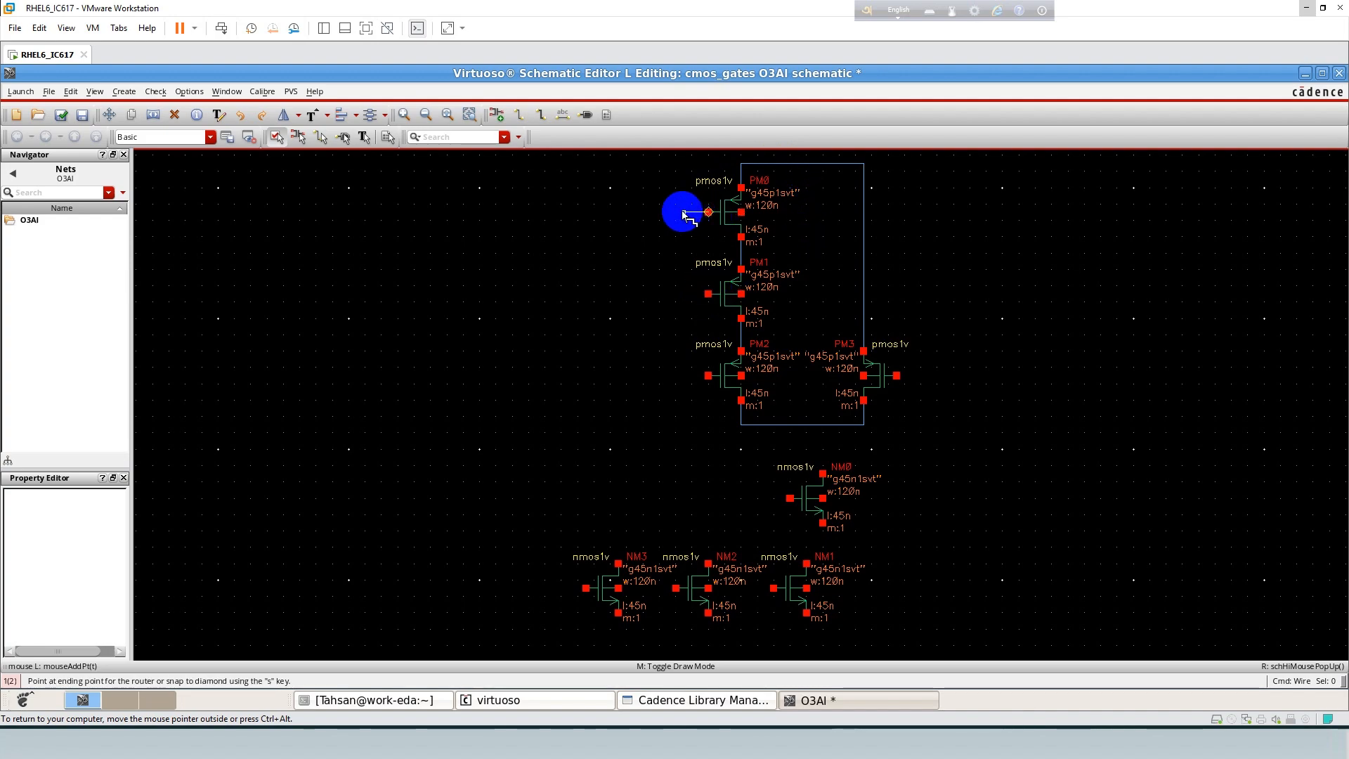
double_click(685, 212)
left_click(708, 295)
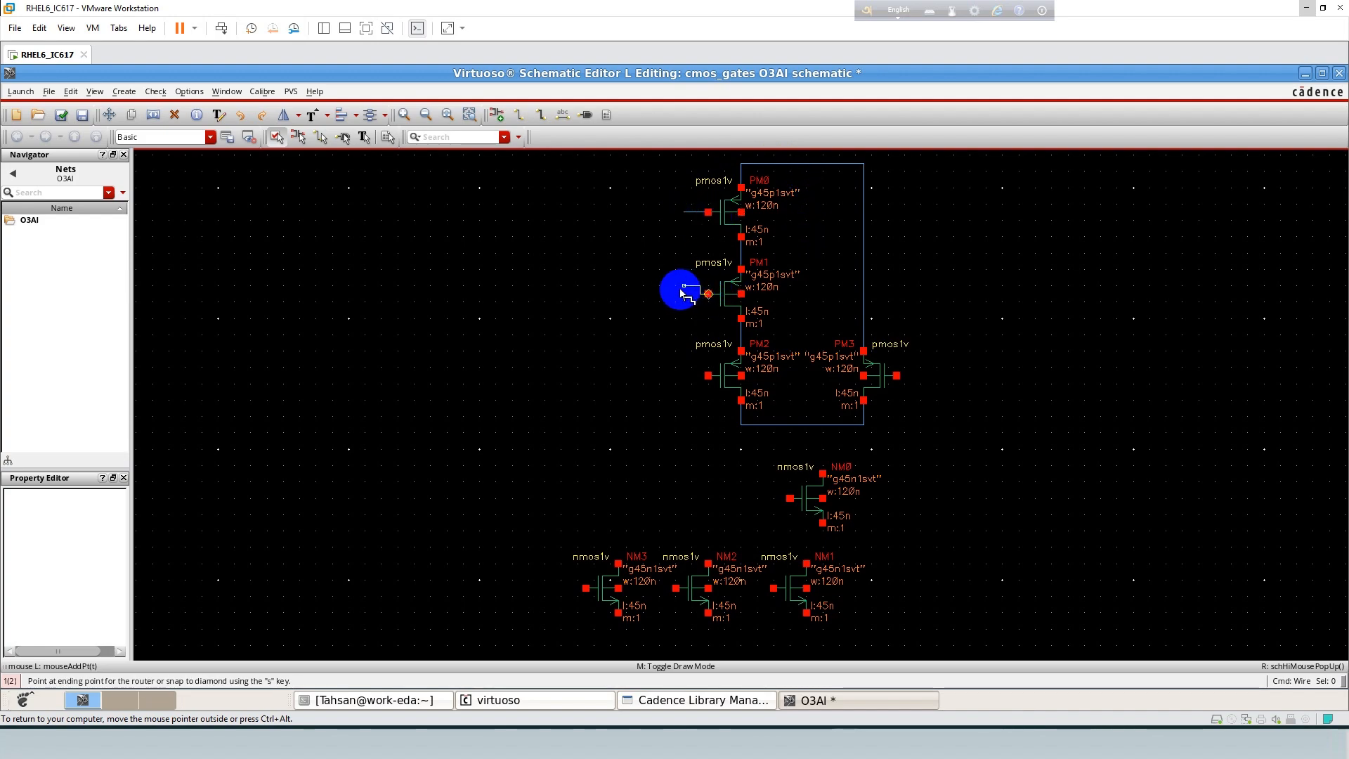
double_click(684, 295)
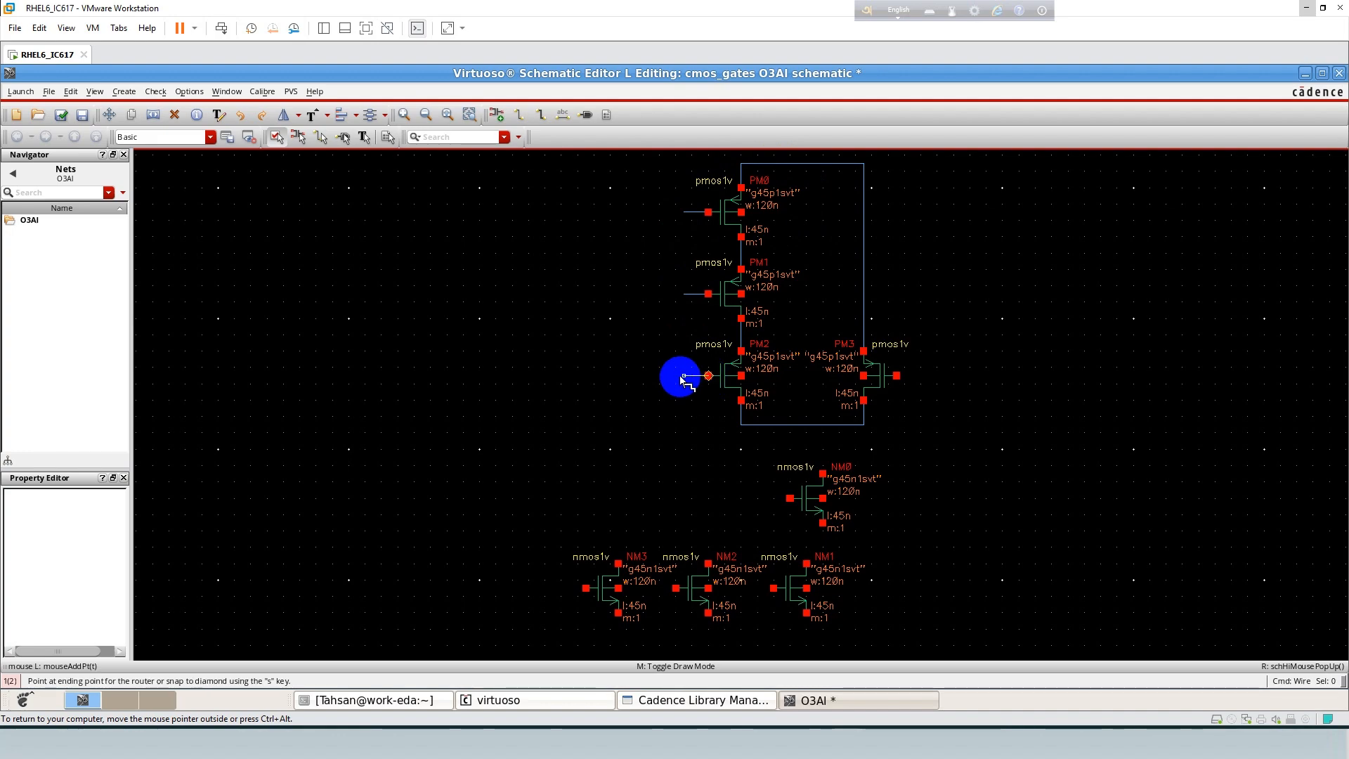
key("f")
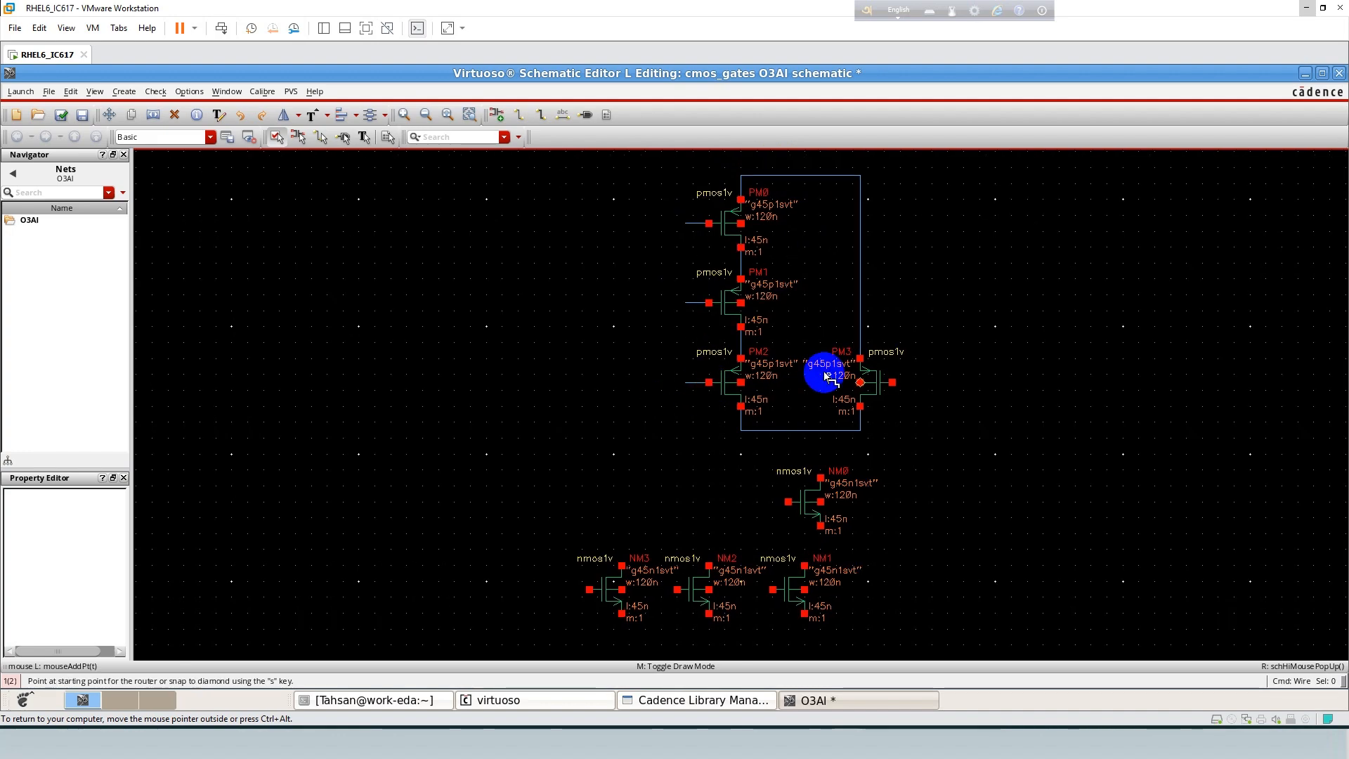
Add a vertical wire stub above the middle of the top PMOS wire and an outward stub on PM3's gate.
left_click(805, 176)
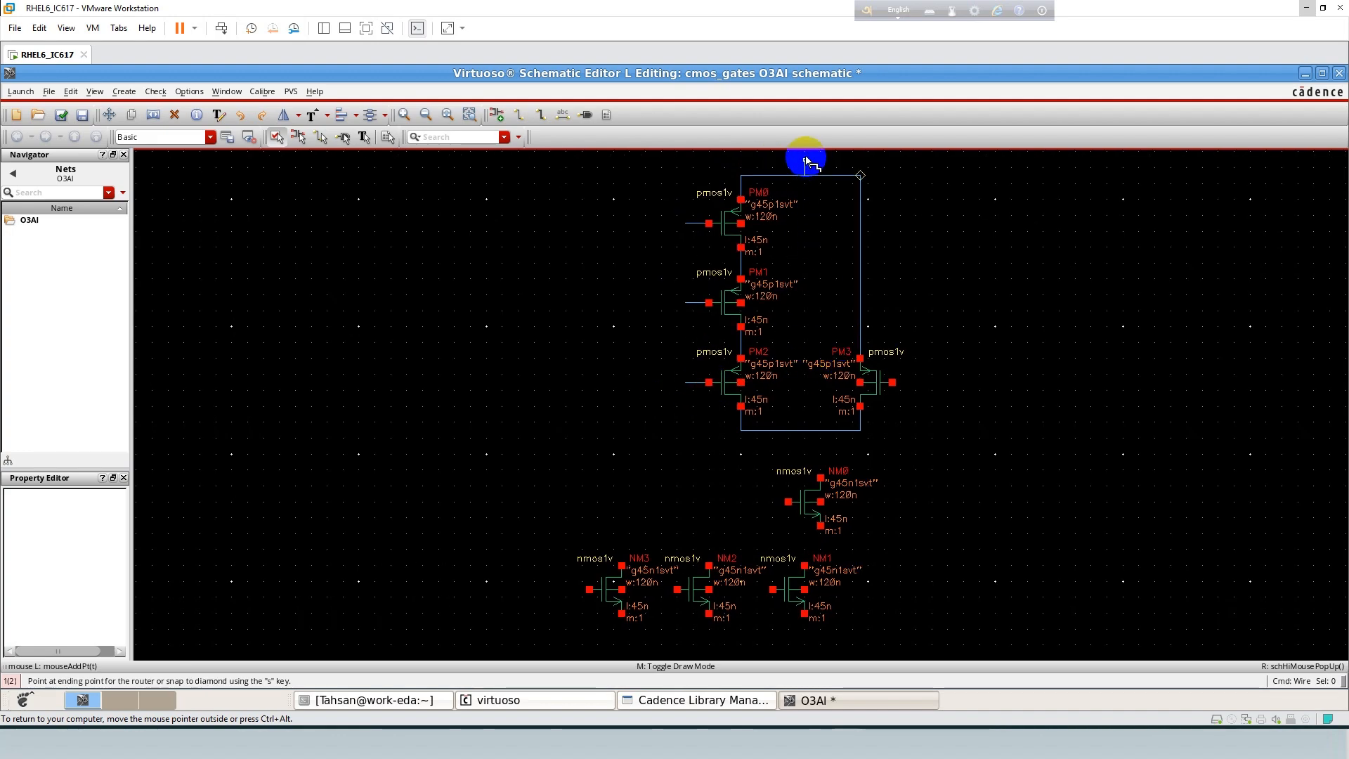
left_click(806, 155)
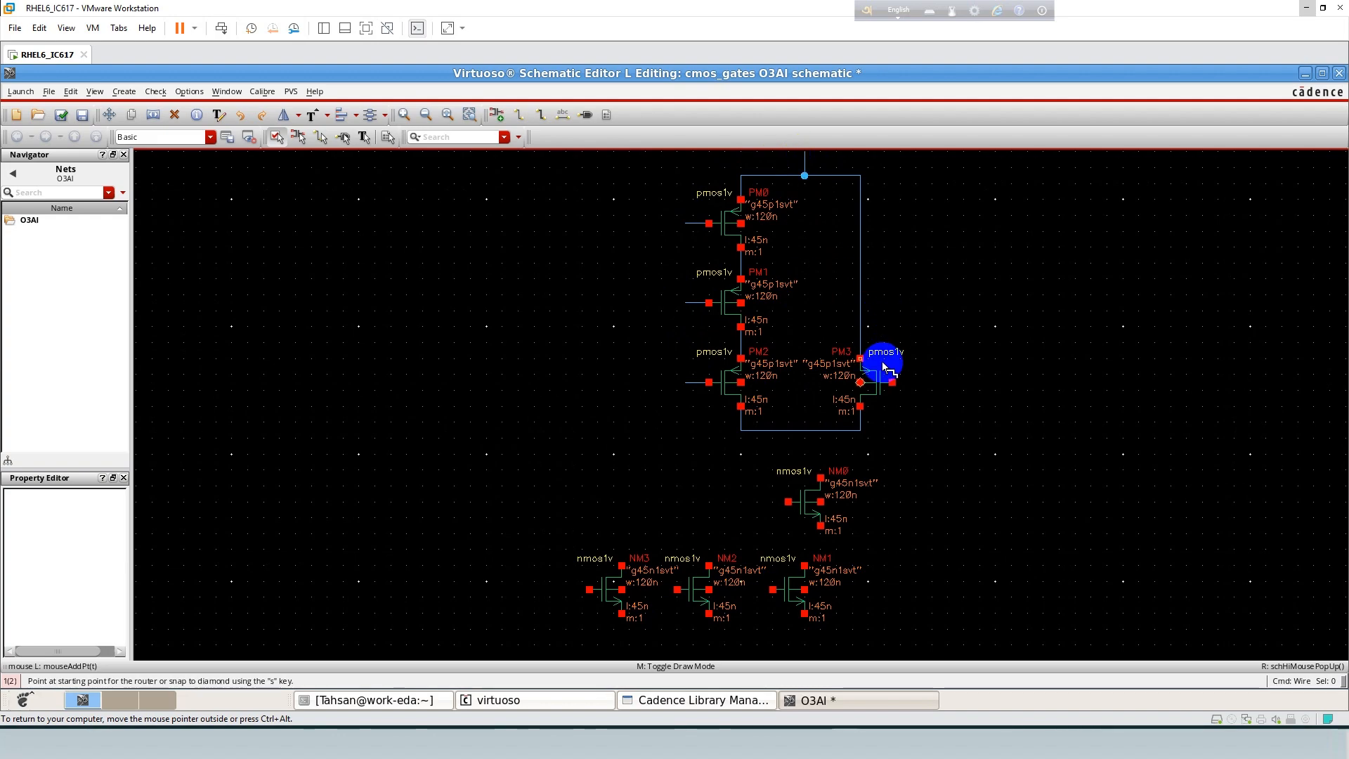
left_click(891, 383)
left_click(923, 383)
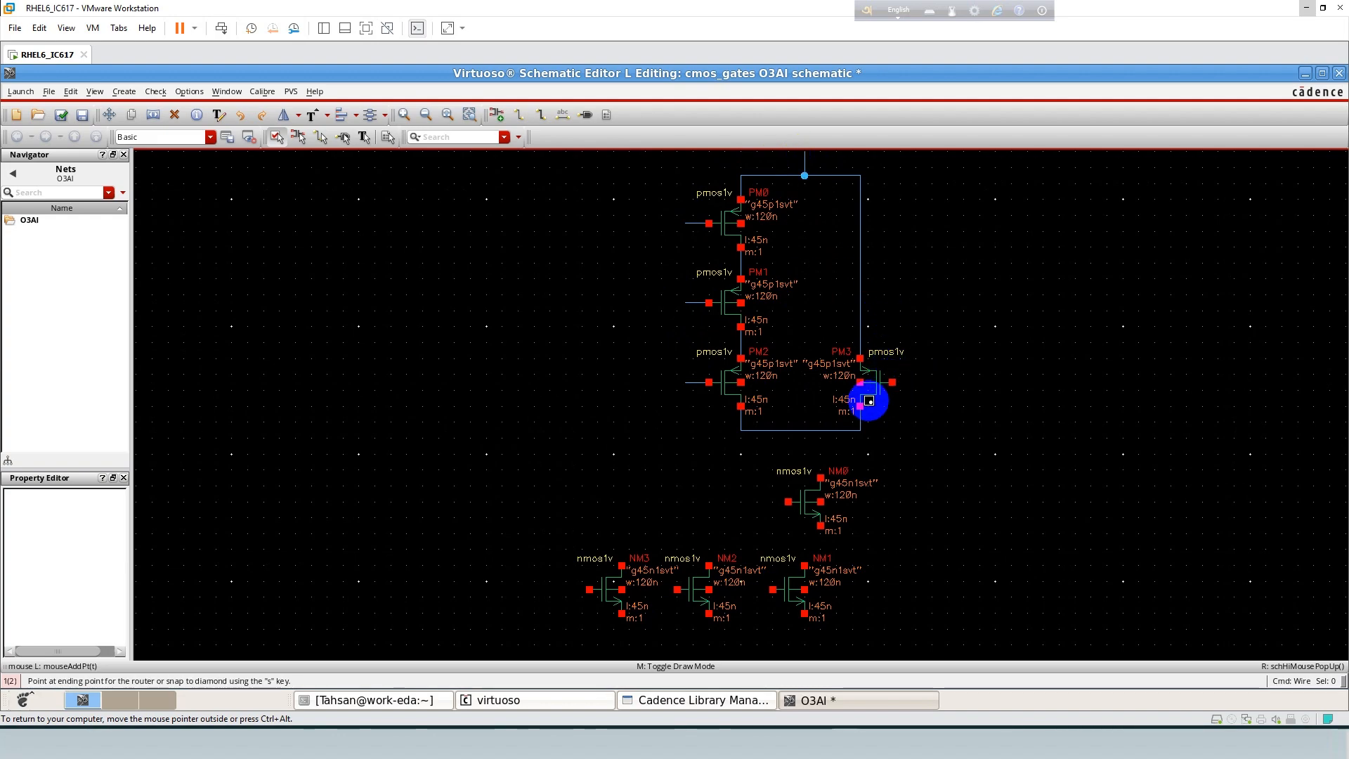
Connect the bulk terminals of all four PMOS transistors together and run the shared wire up to the top source wire.
left_click(741, 382)
left_click(861, 382)
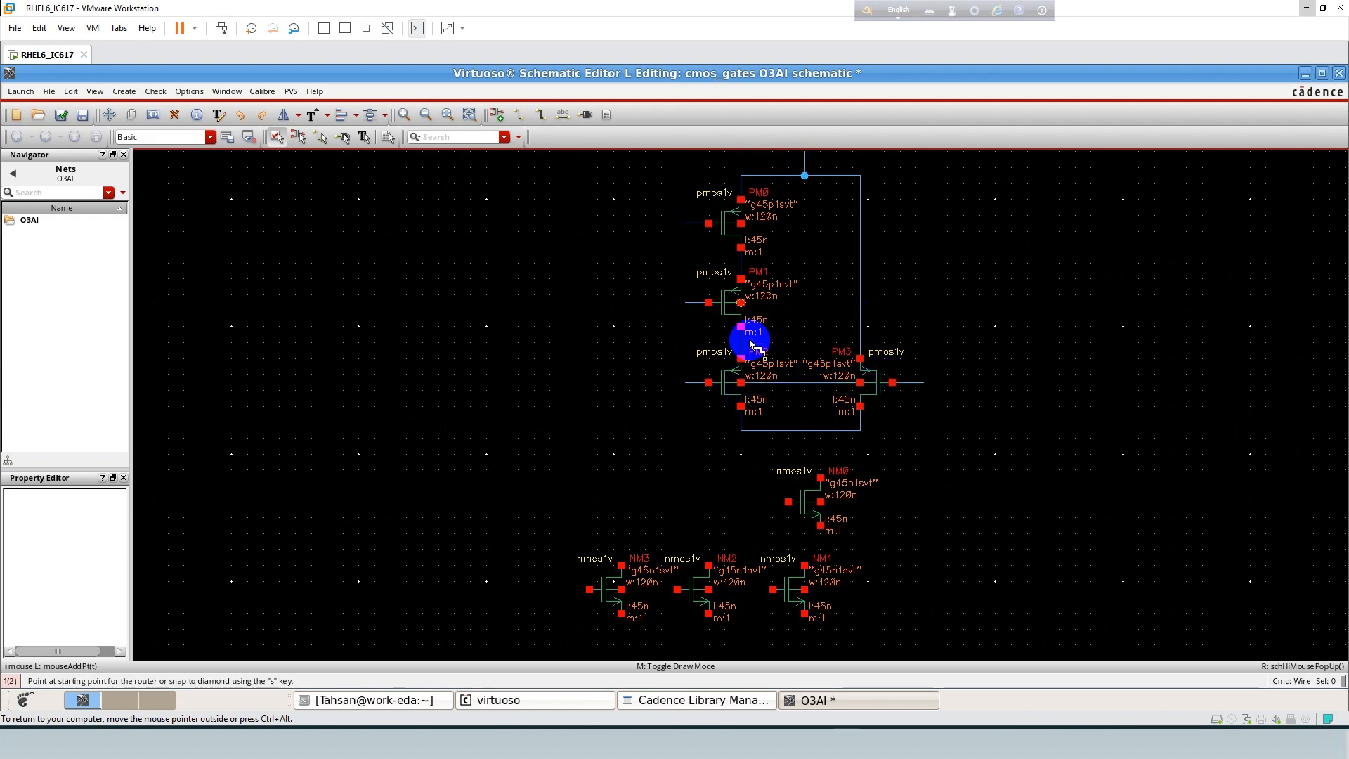
left_click(742, 303)
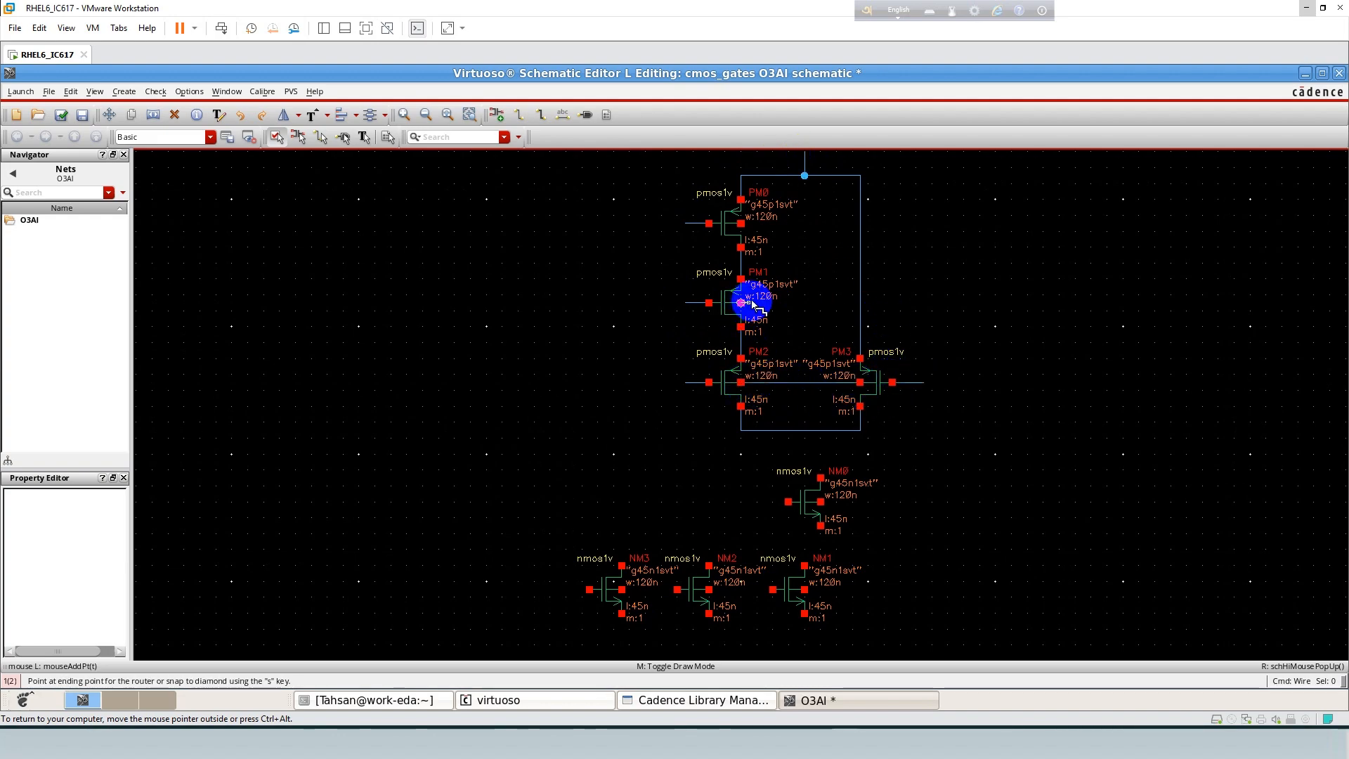
left_click(757, 383)
left_click(742, 223)
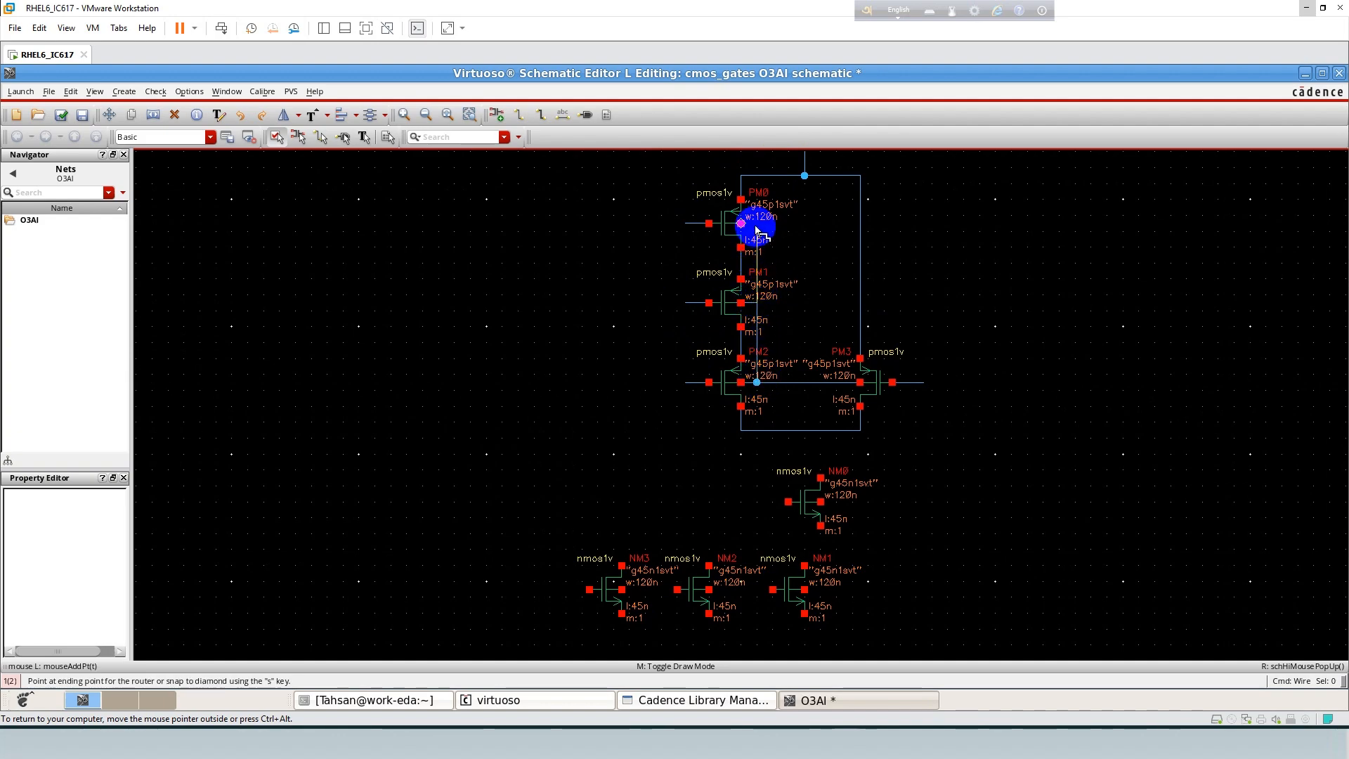
left_click(762, 224)
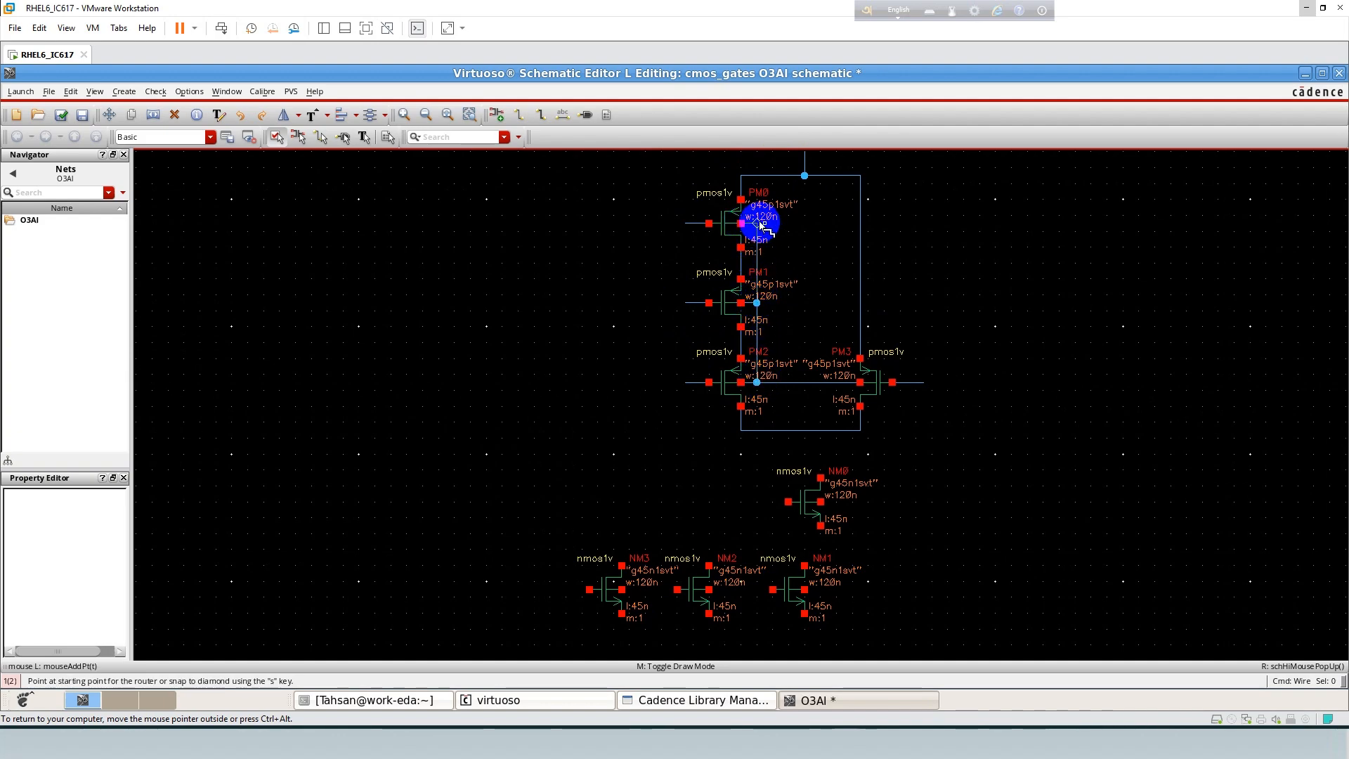
left_click(762, 223)
left_click(757, 175)
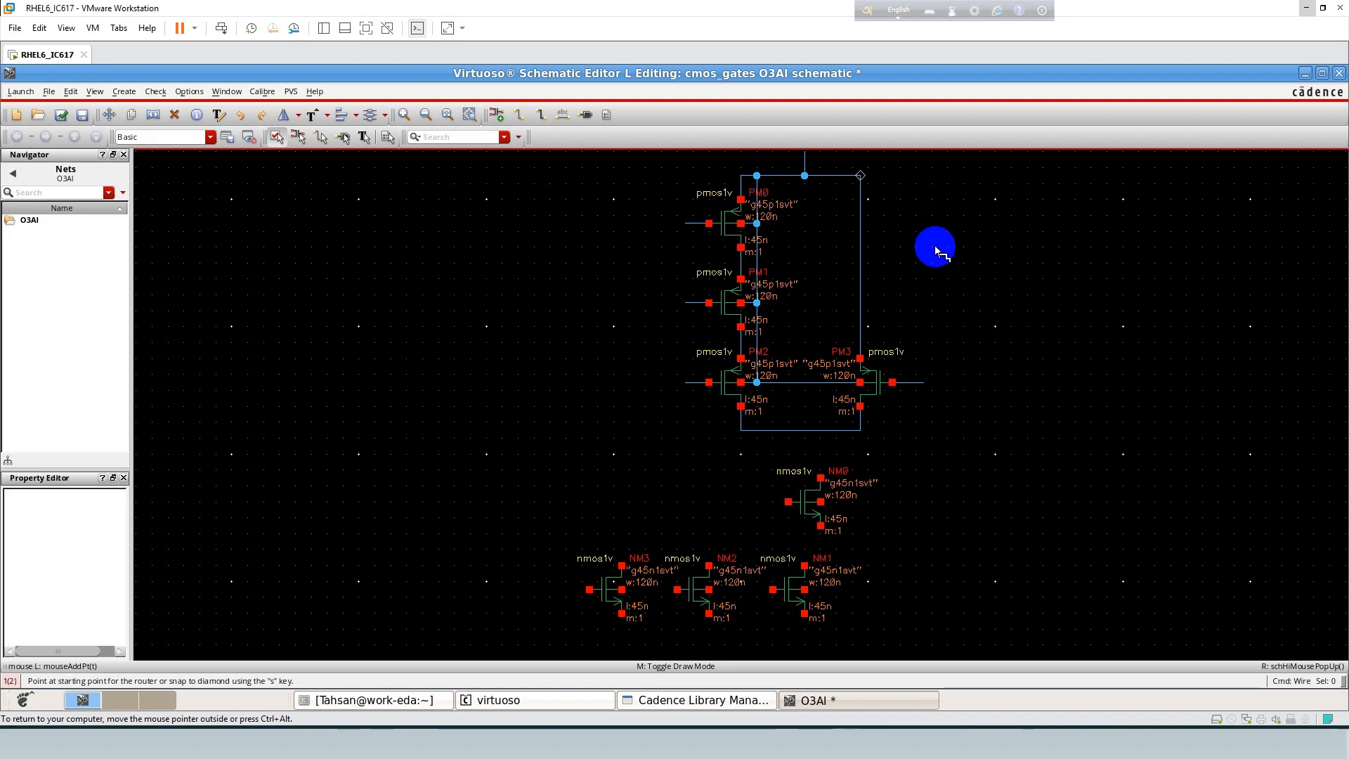
Wire the sources of NM3 and NM1 together below the NMOS row, and their drains together above it.
left_click(622, 613)
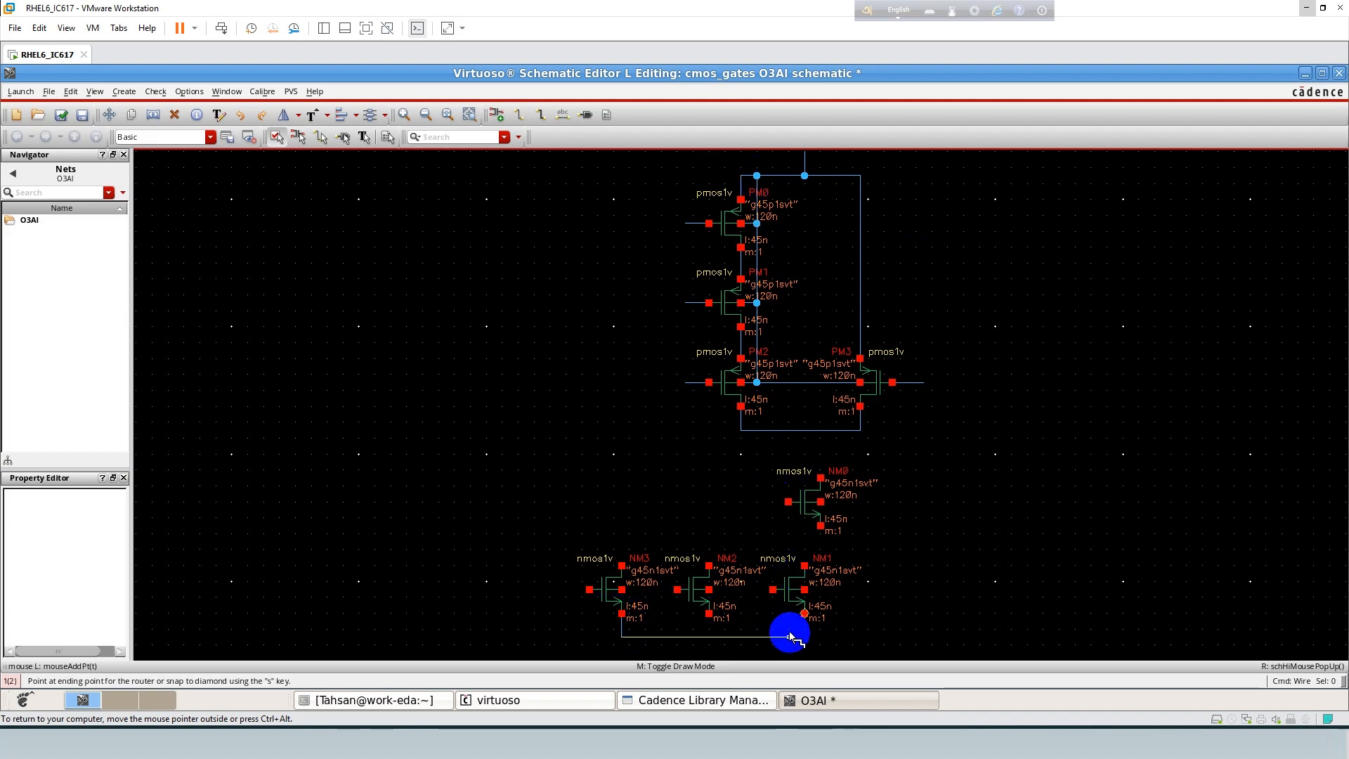
left_click(805, 614)
left_click(622, 565)
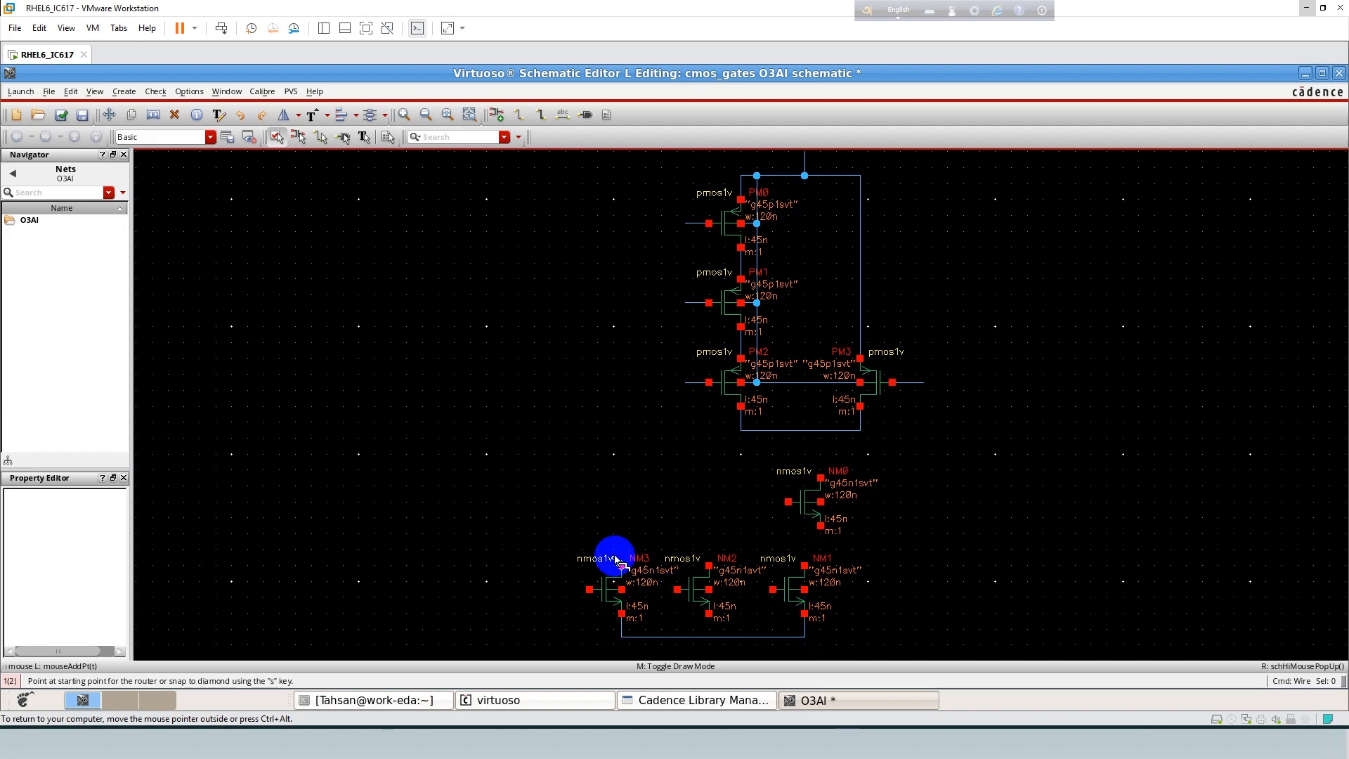
left_click(805, 565)
left_click(805, 565)
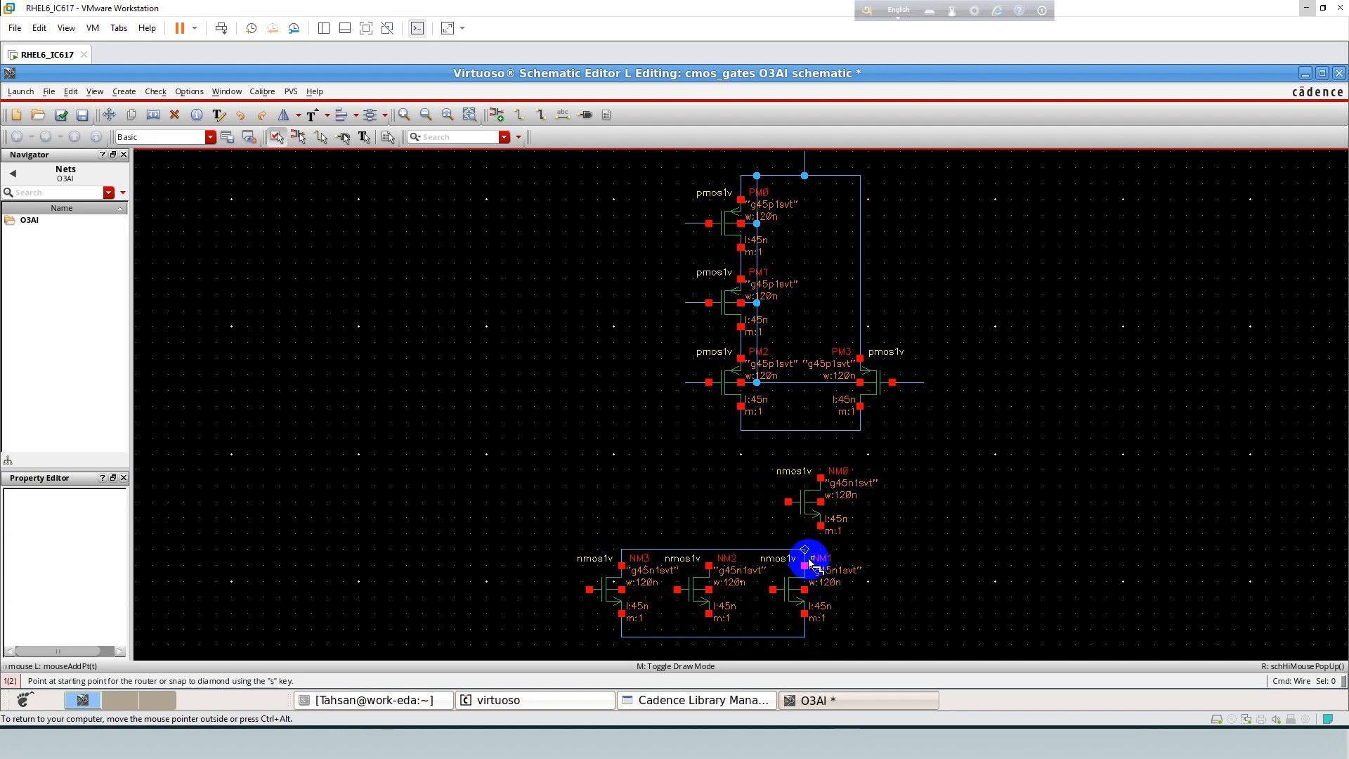
Connect NM0's source to the drain wire of the NMOS row and its drain to the wire joining PM2 and PM3.
left_click(820, 525)
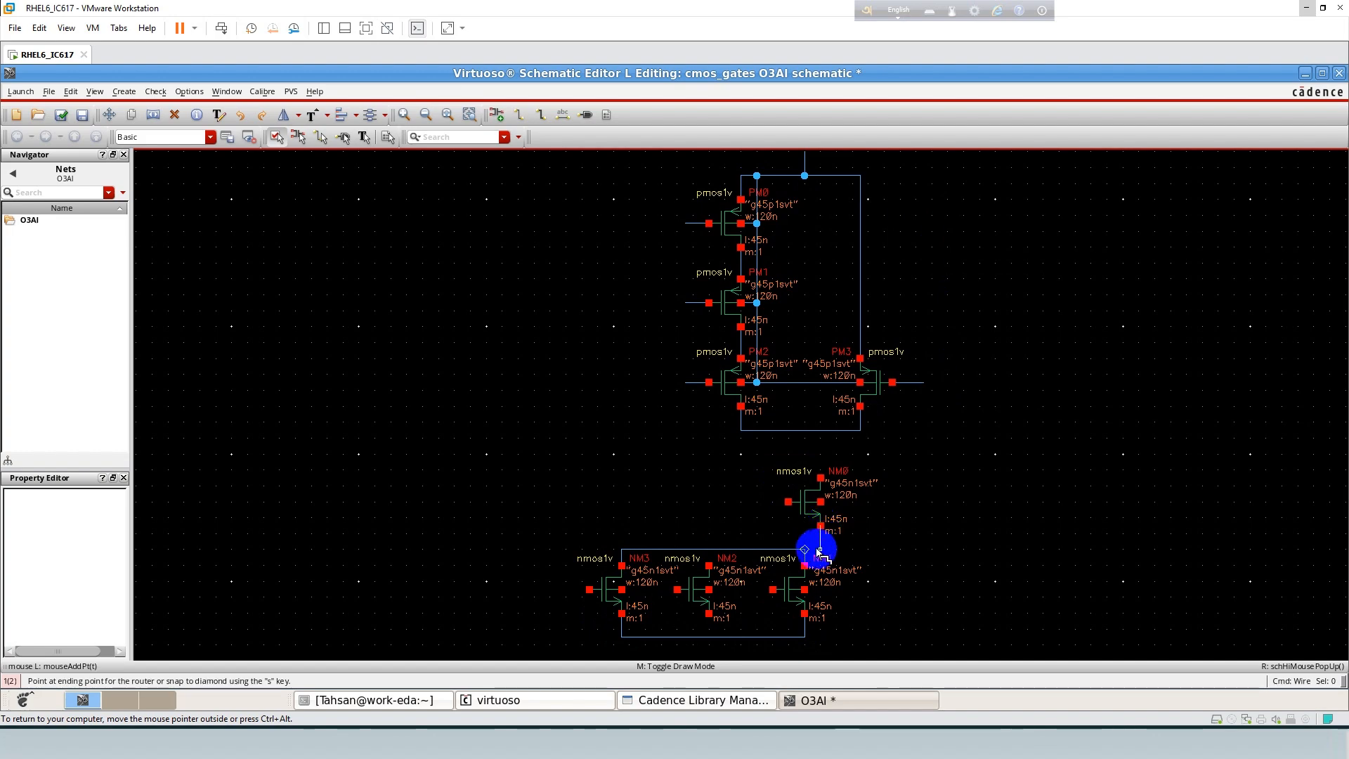
left_click(805, 549)
left_click(821, 478)
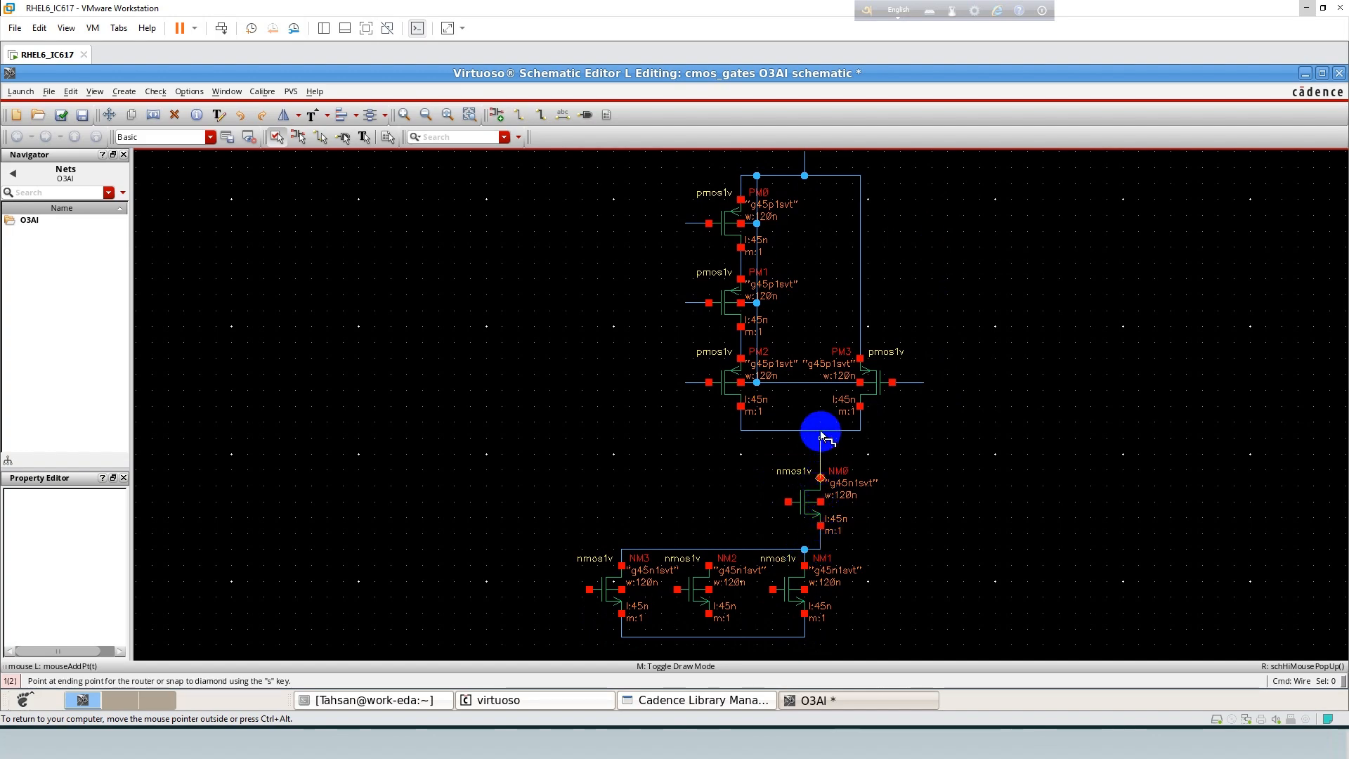
left_click(821, 430)
Draw short horizontal wire stubs outward from the gates of the four NMOS transistors NM0, NM3, NM2 and NM1.
left_click(788, 501)
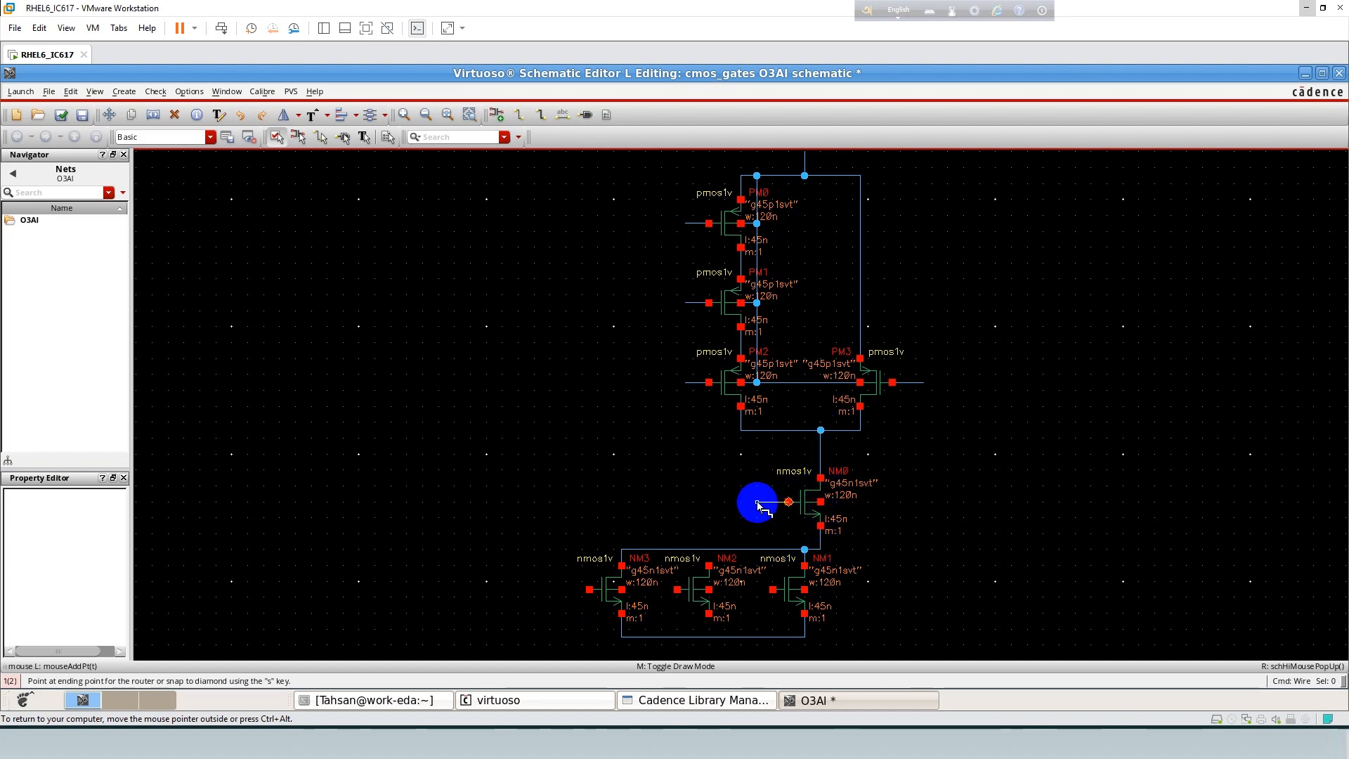
left_click(764, 502)
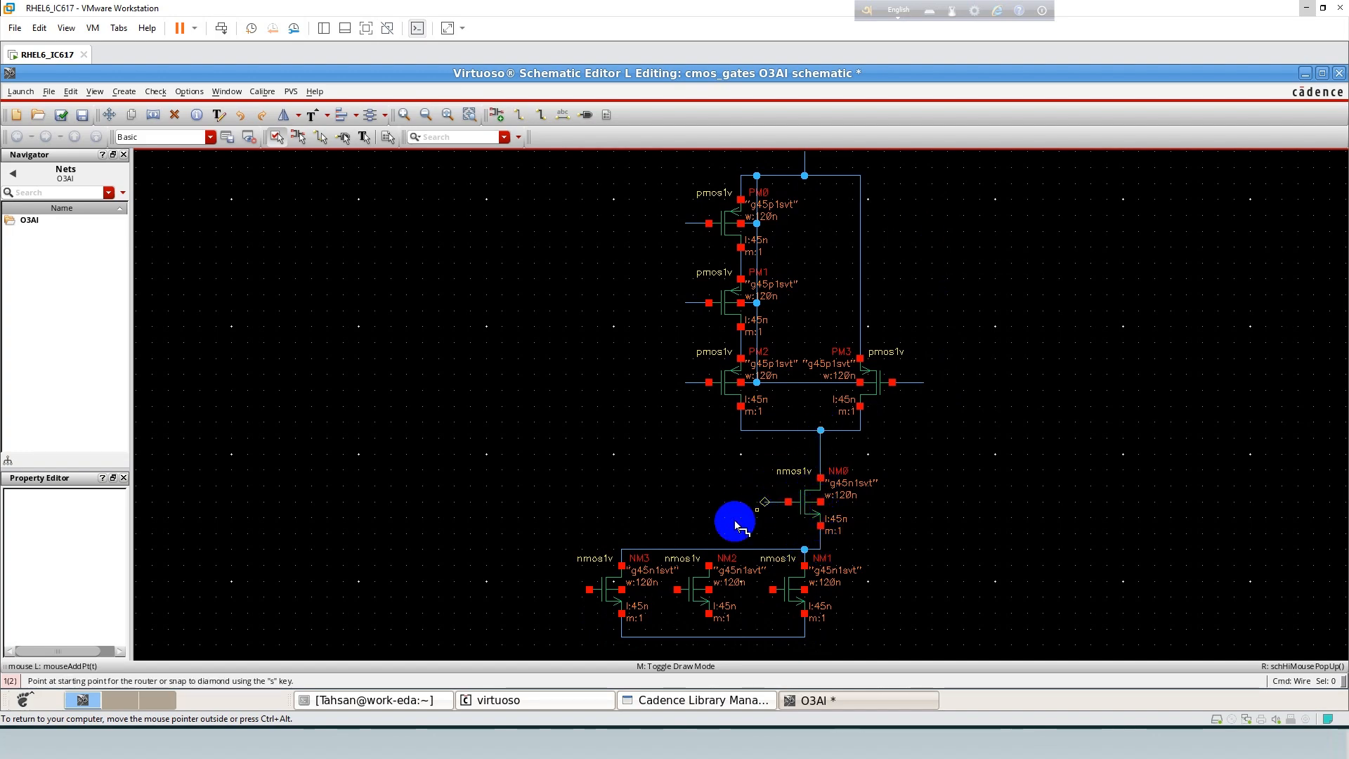
left_click(590, 590)
left_click(566, 591)
left_click(676, 591)
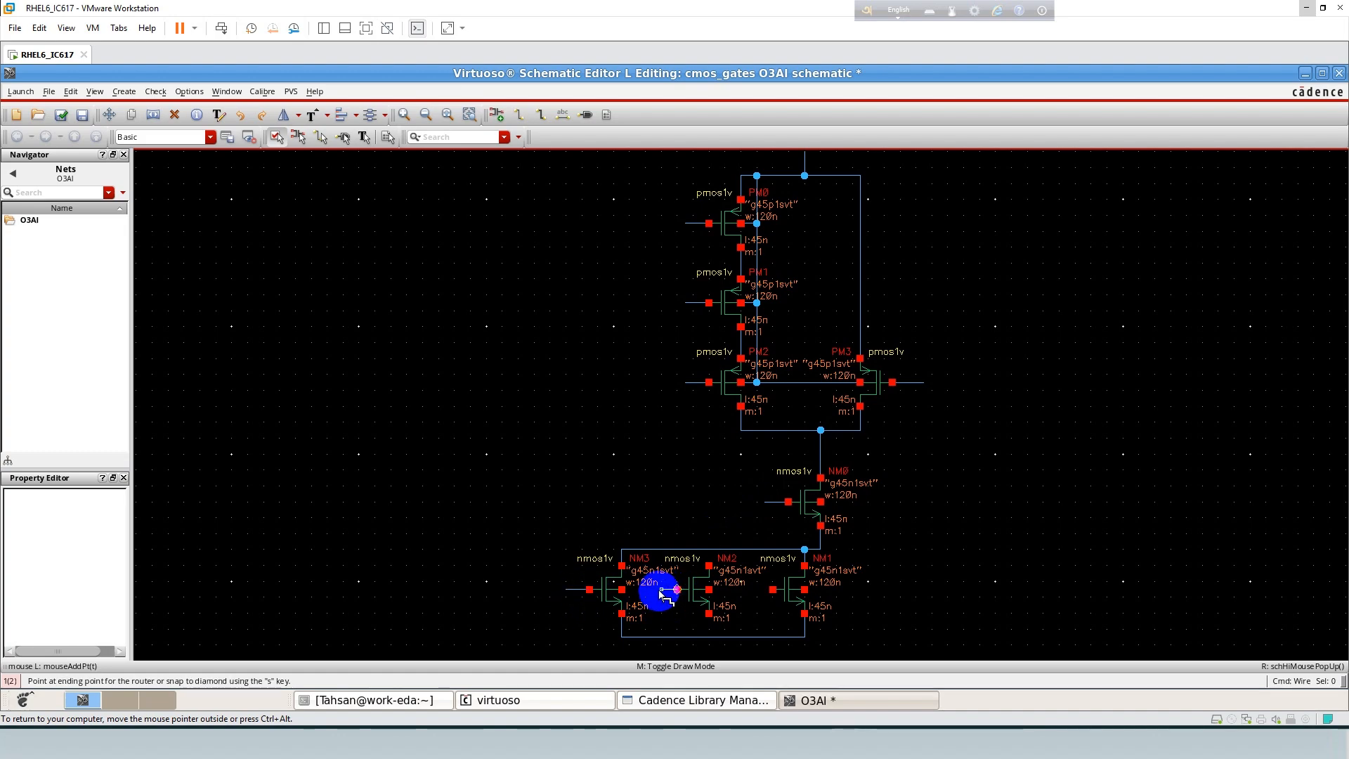
left_click(655, 592)
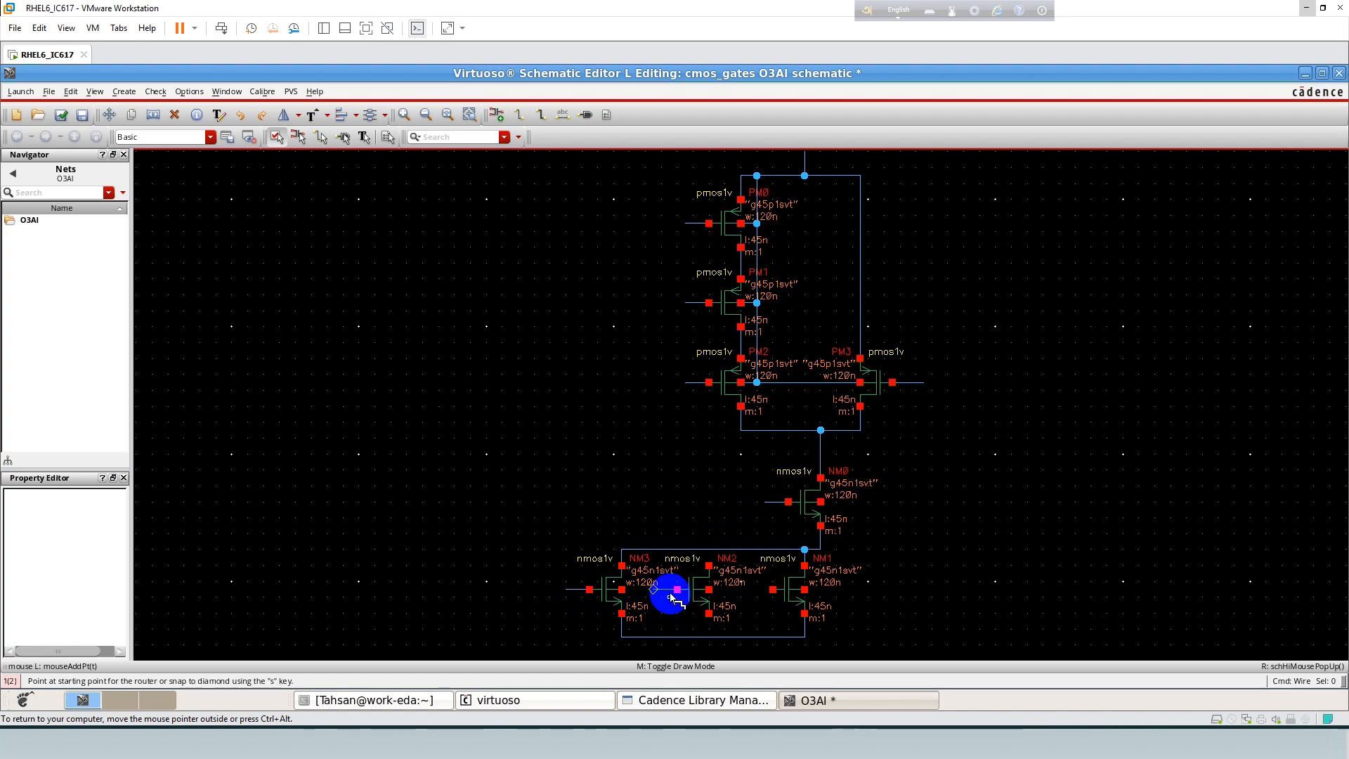
left_click(774, 591)
left_click(750, 591)
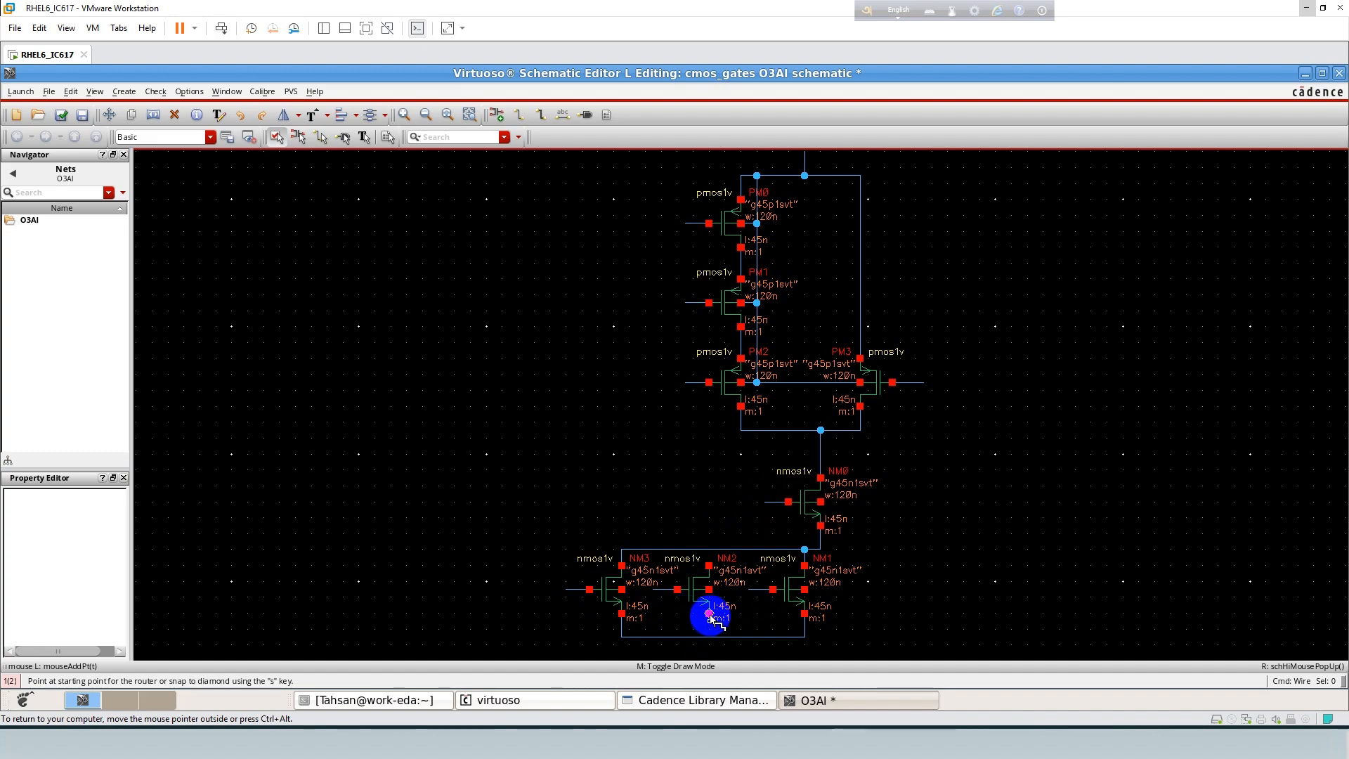
Wire NM2's source and the bulks of NM3, NM2 and NM1 to the bottom source wire, and draw a short stub from NM0's bulk.
left_click(710, 637)
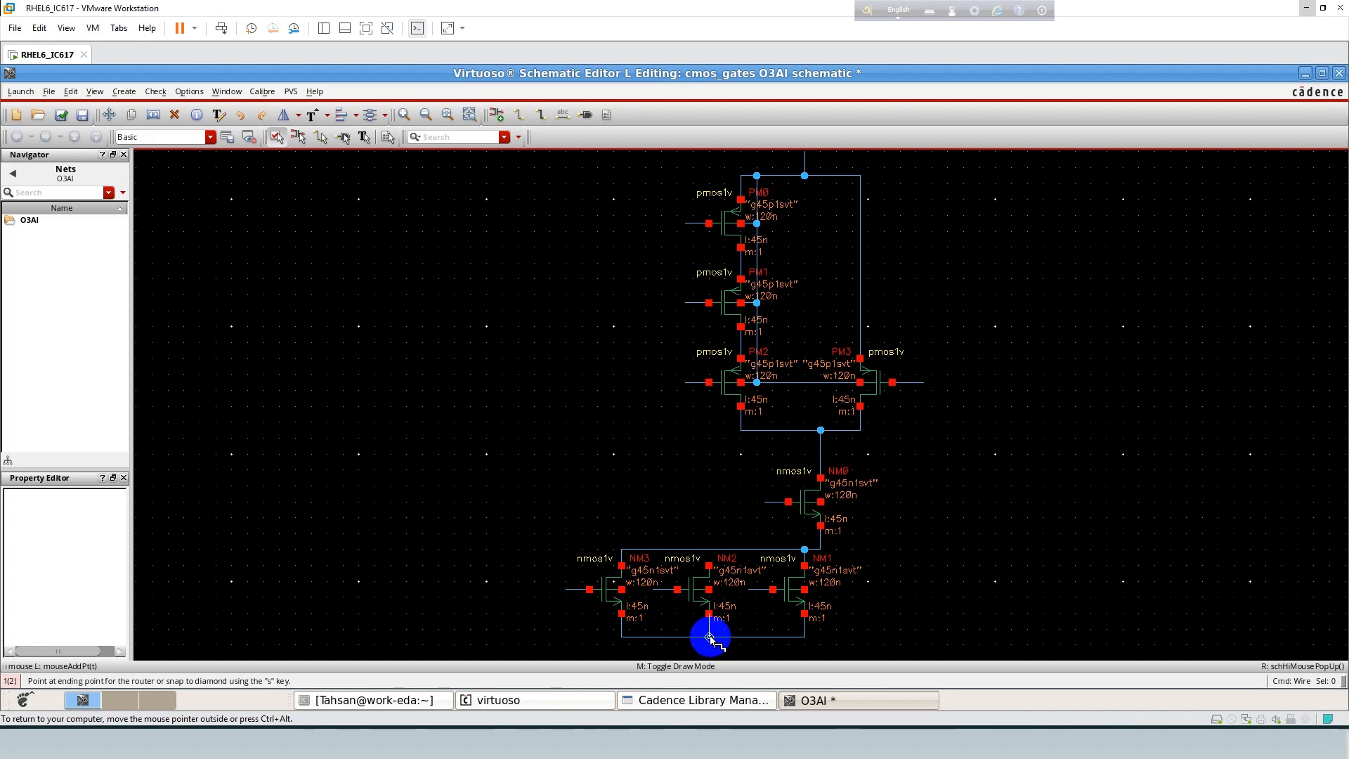
left_click(637, 637)
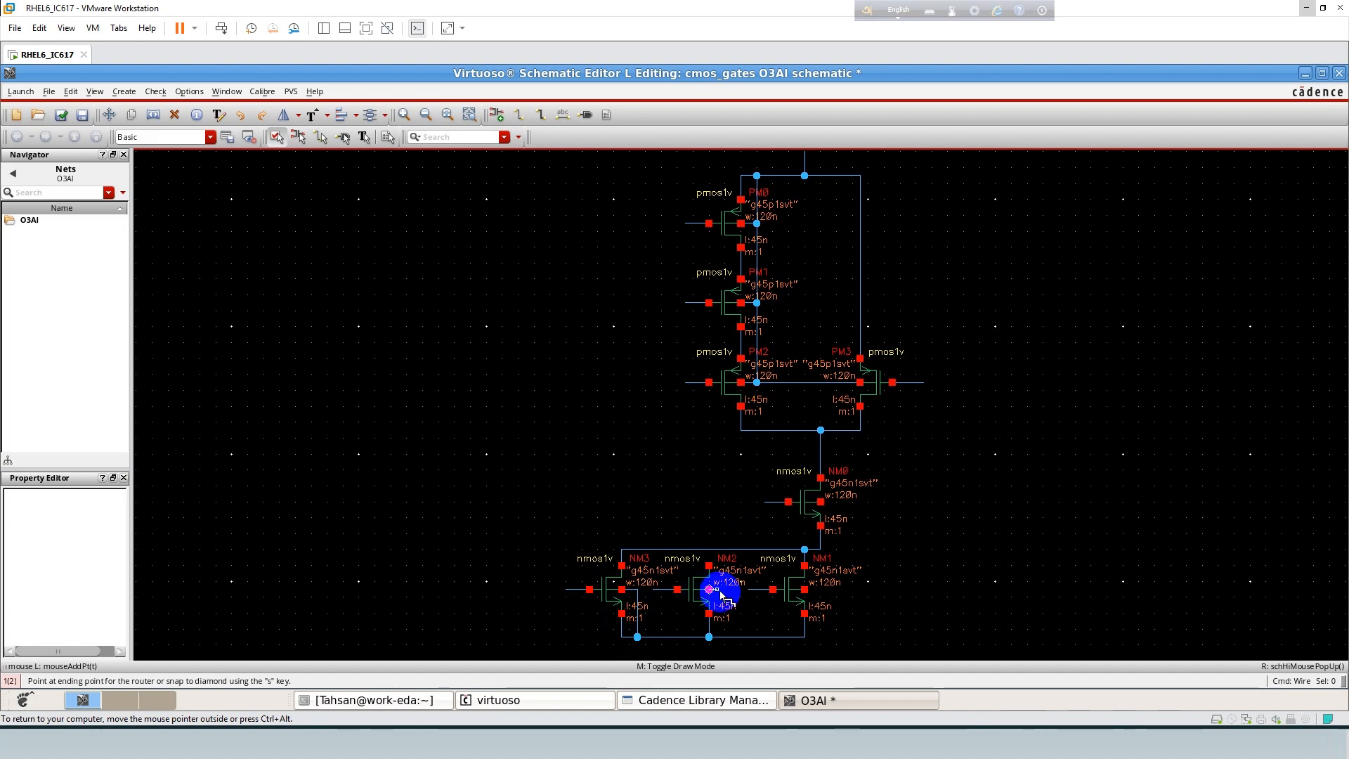
left_click(725, 637)
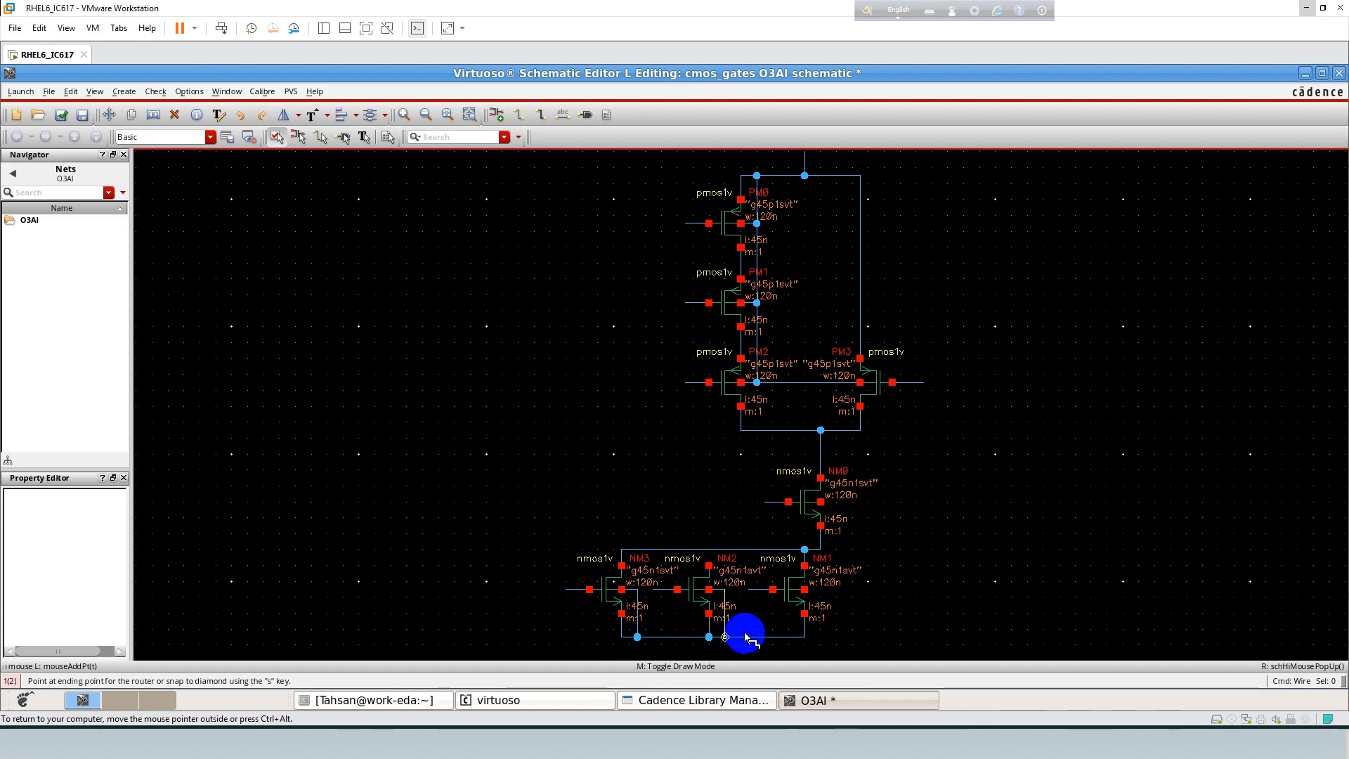
left_click(806, 591)
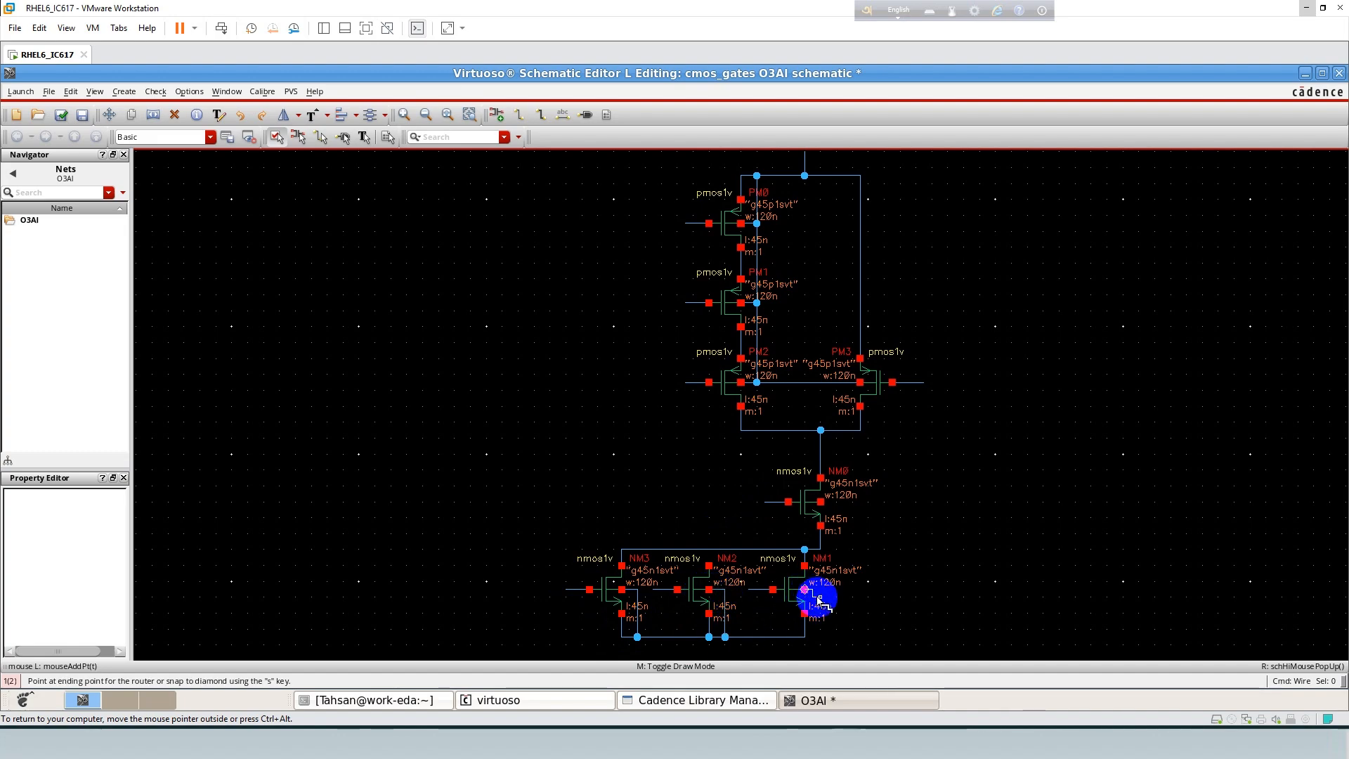
left_click(805, 637)
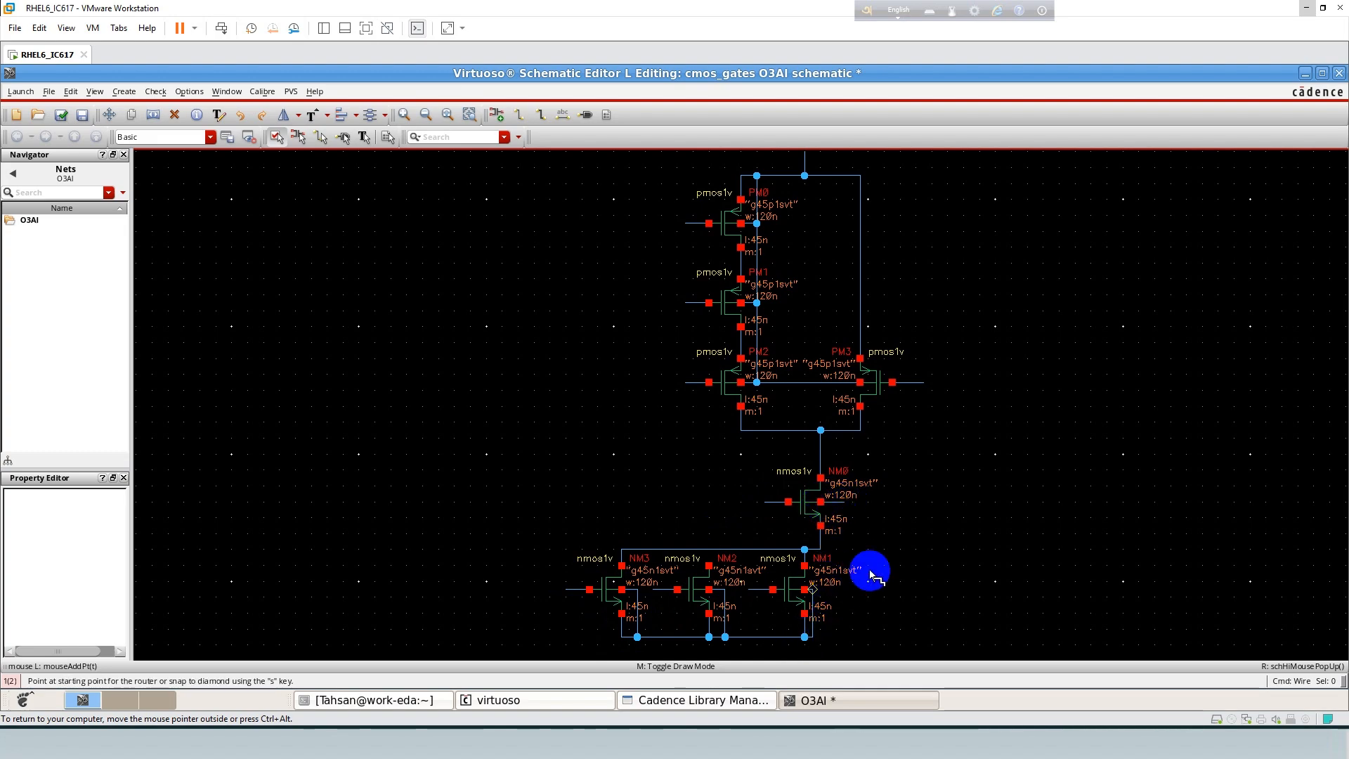
Draw a long horizontal output wire from the node above NM0 and a short stub down from the bottom source wire.
left_click(821, 453)
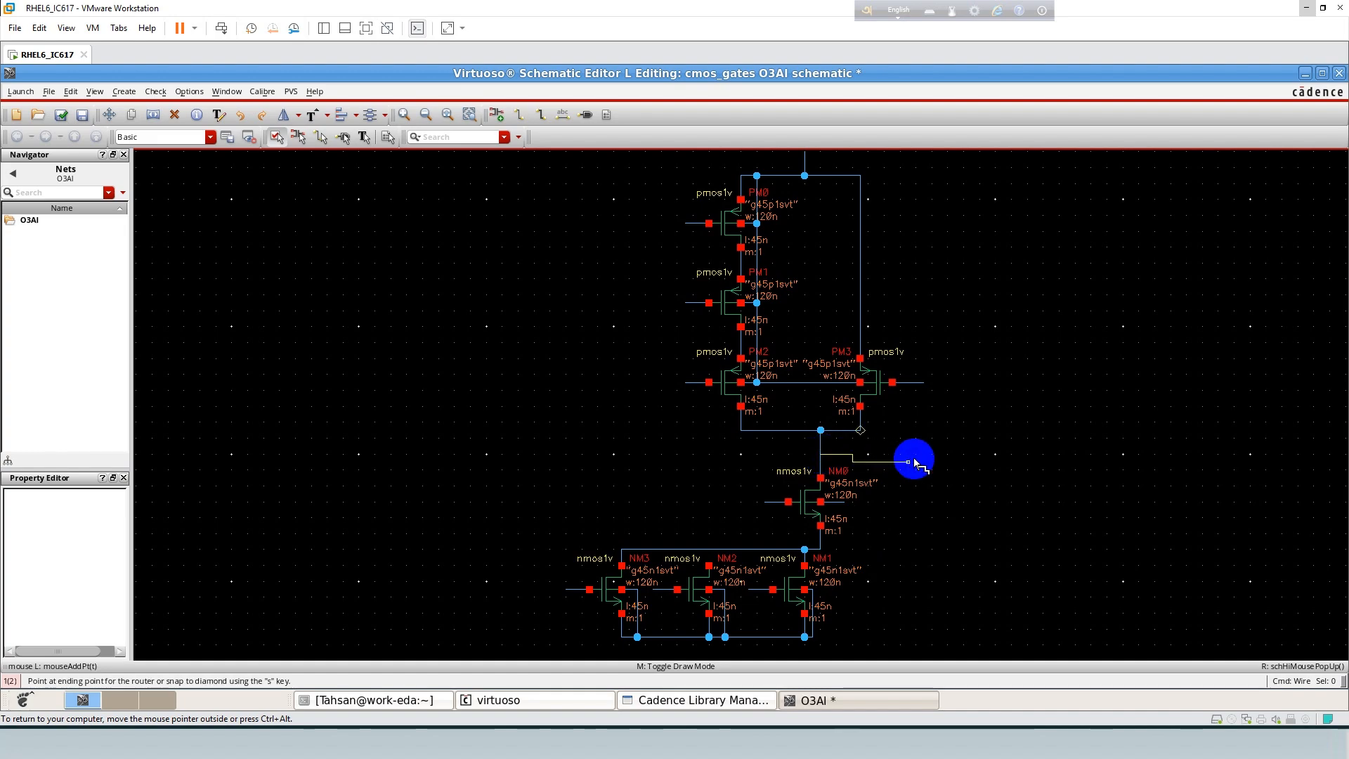
left_click(993, 455)
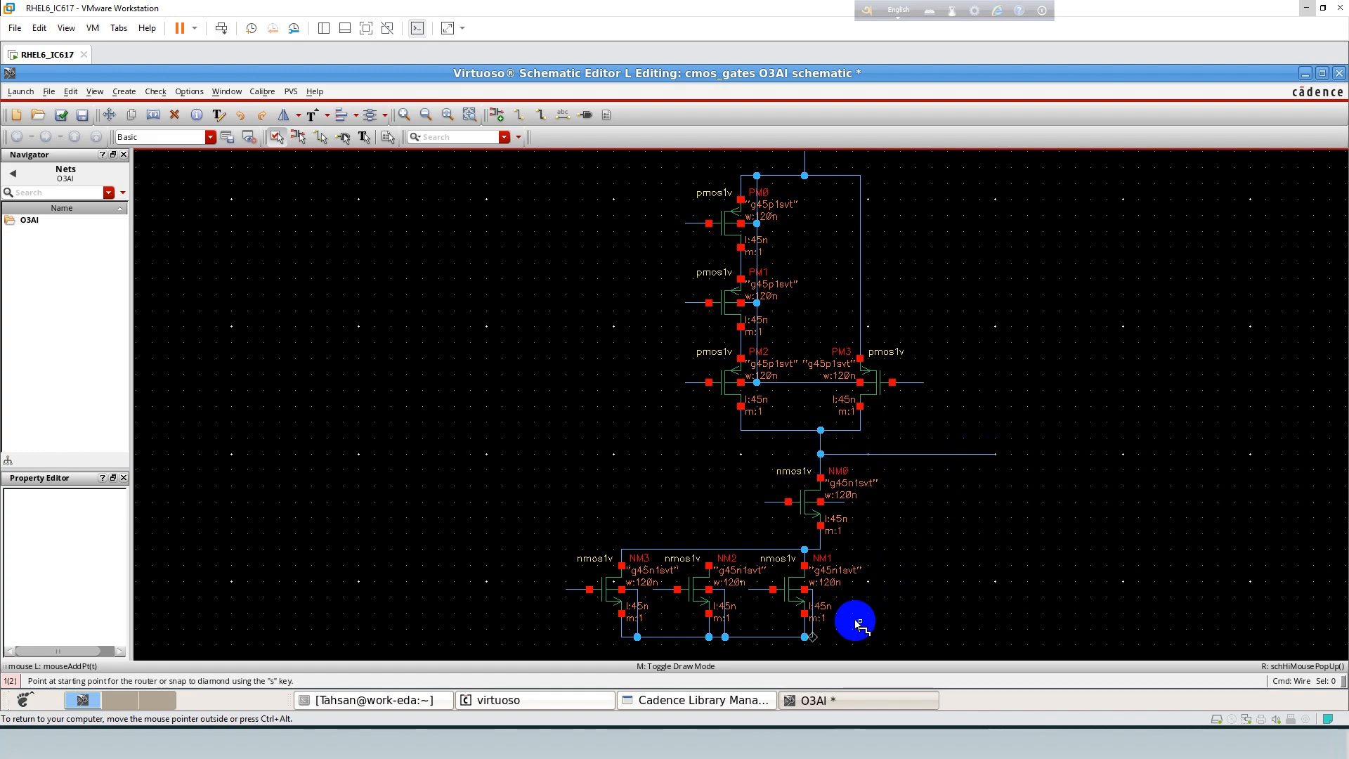
left_click(686, 637)
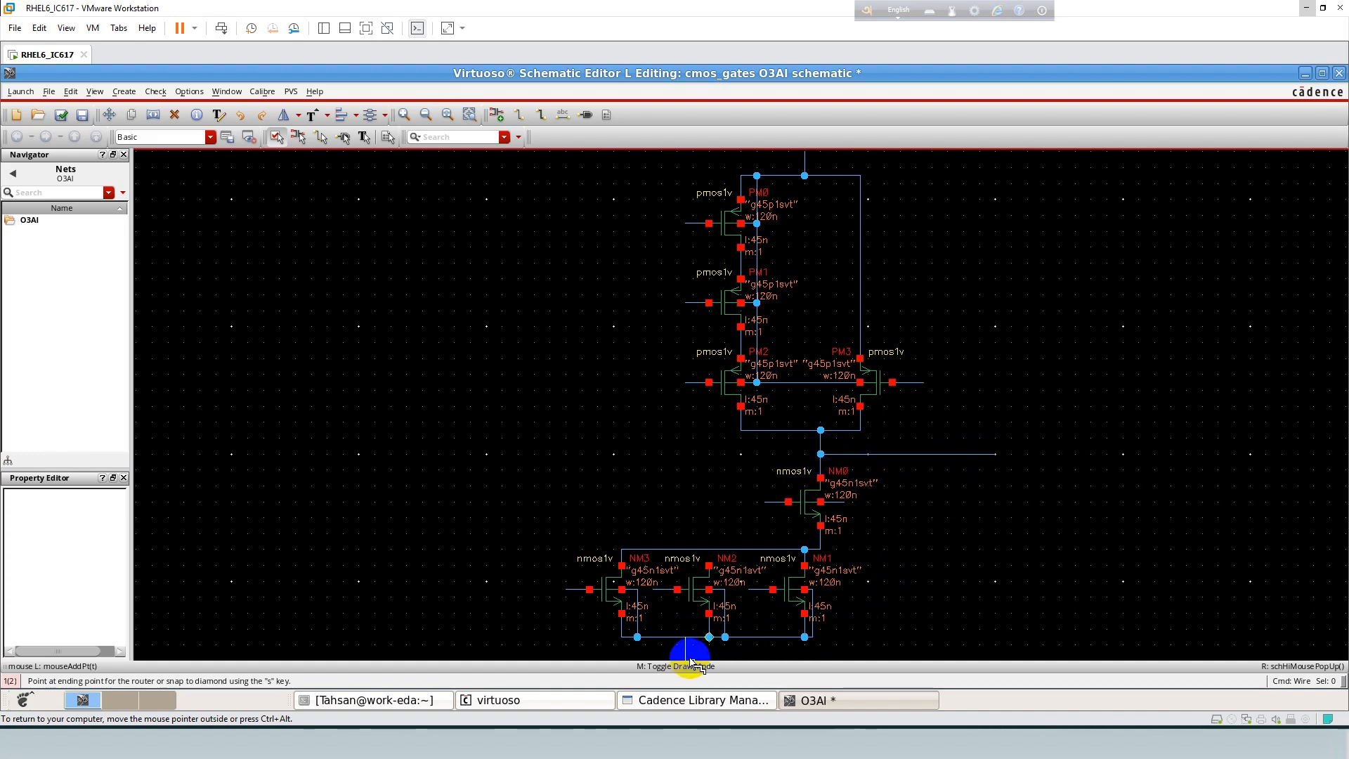
left_click(687, 662)
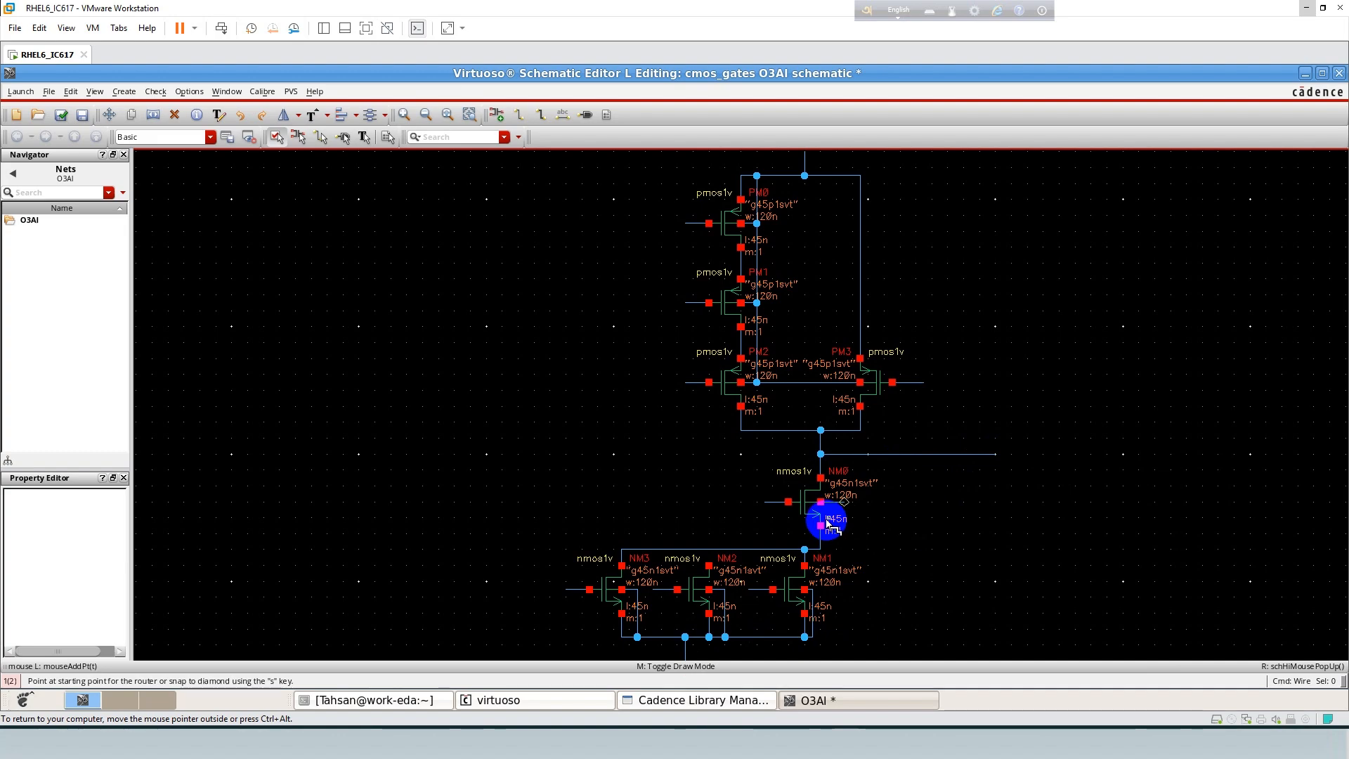
scroll(828, 523, "down", 1, "ctrl")
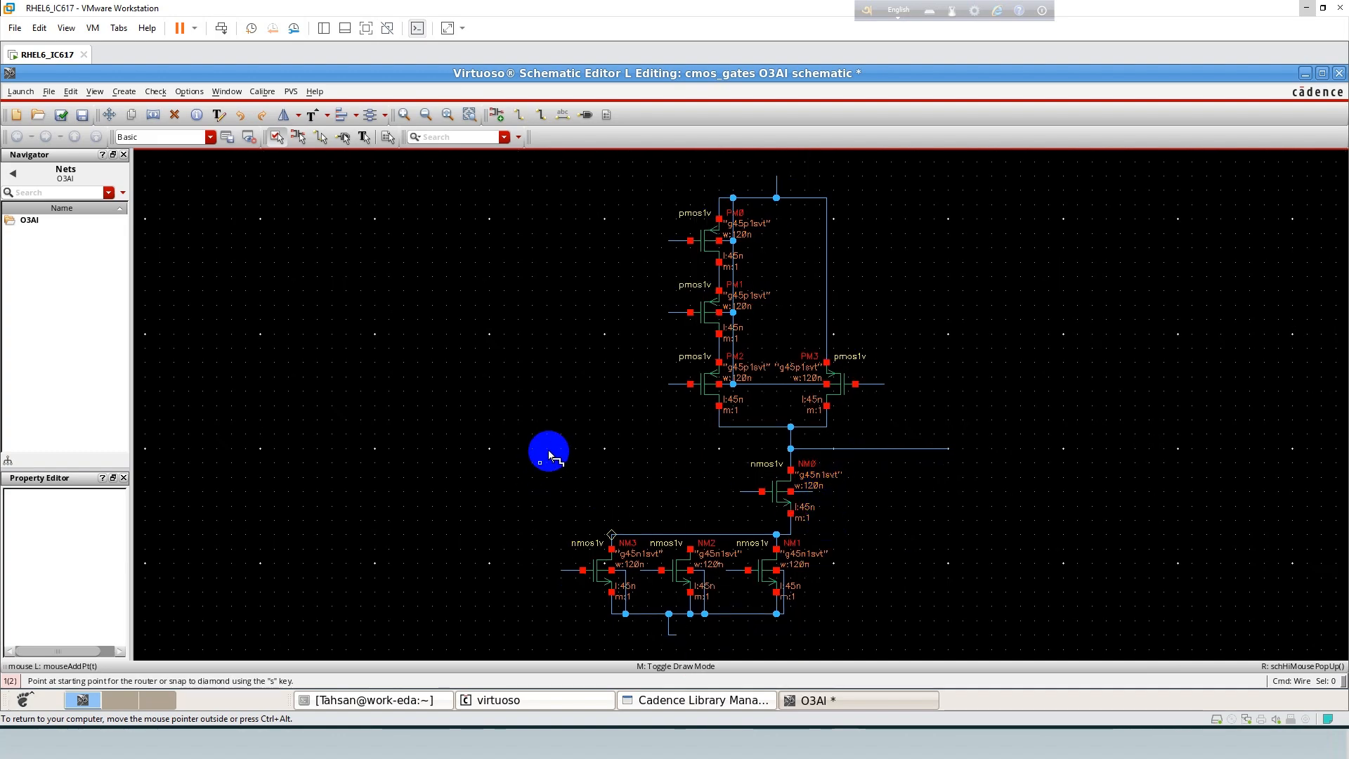
key("Escape")
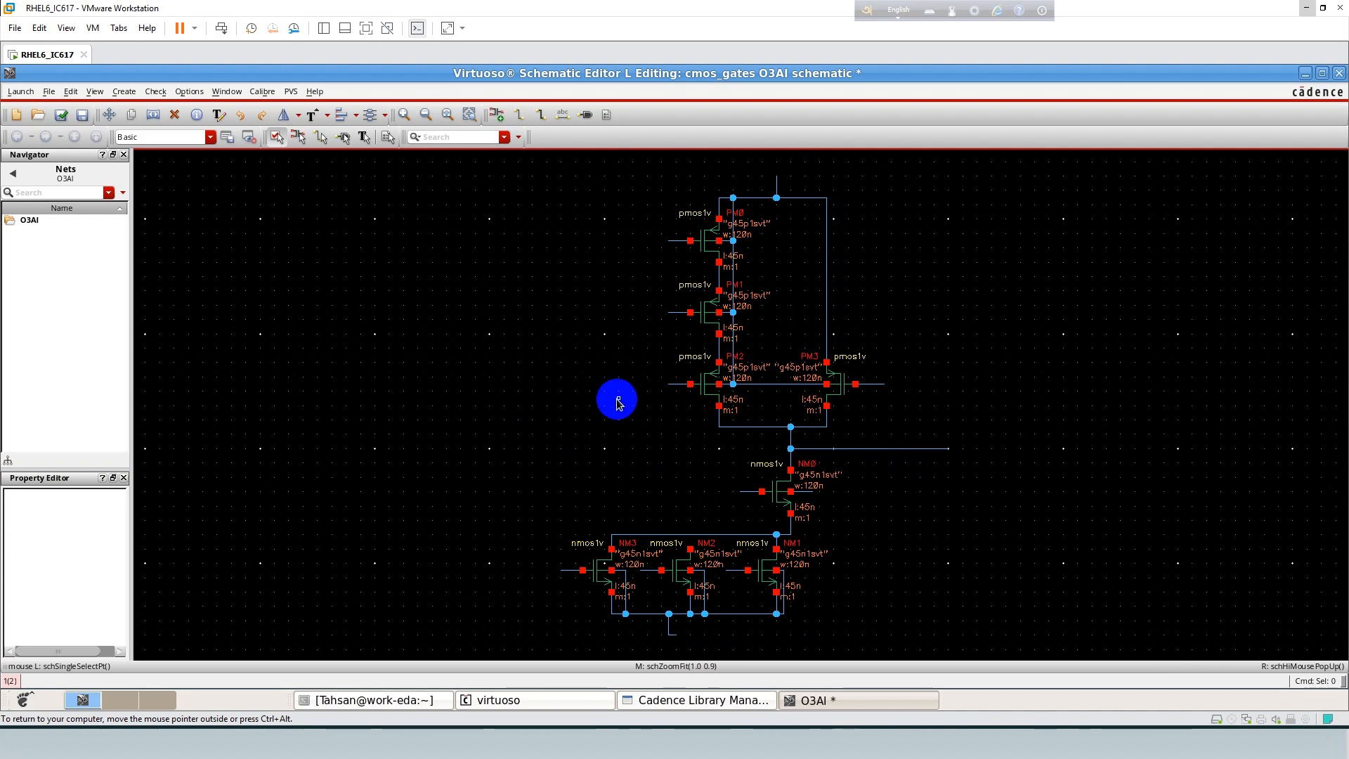
Create input pins VDD, VSS, A, B, C, D and OUTPUT and place them in a column beside the transistor circuit.
type("p")
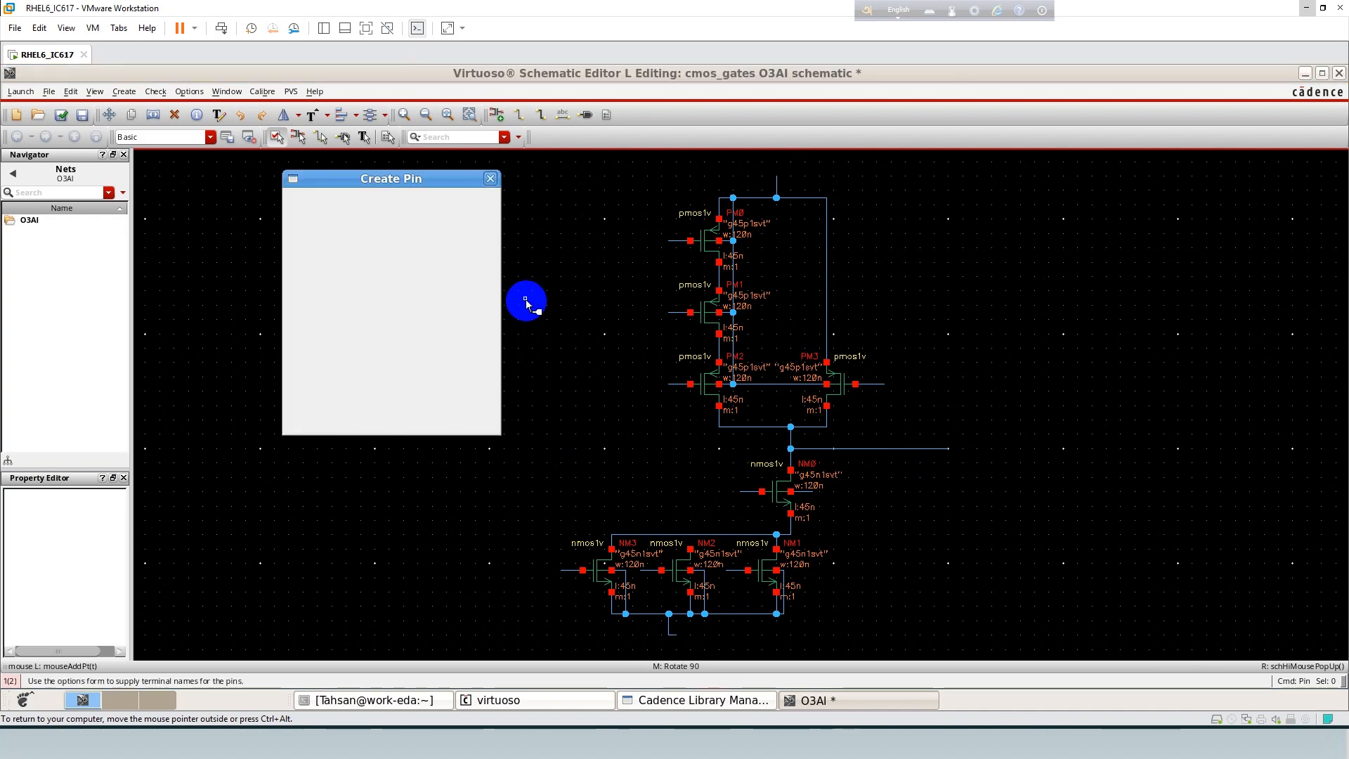
type("VDD")
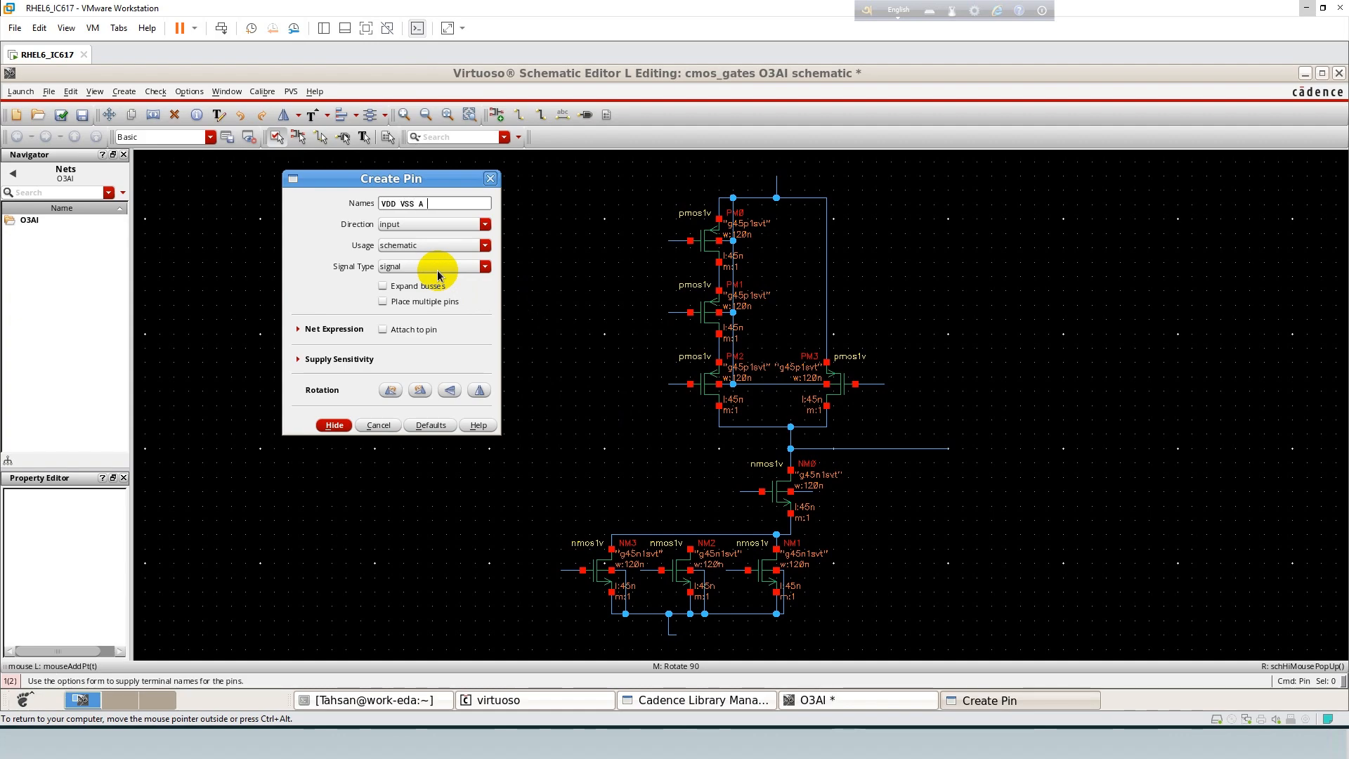
type("VSS A B C D OUTPUT")
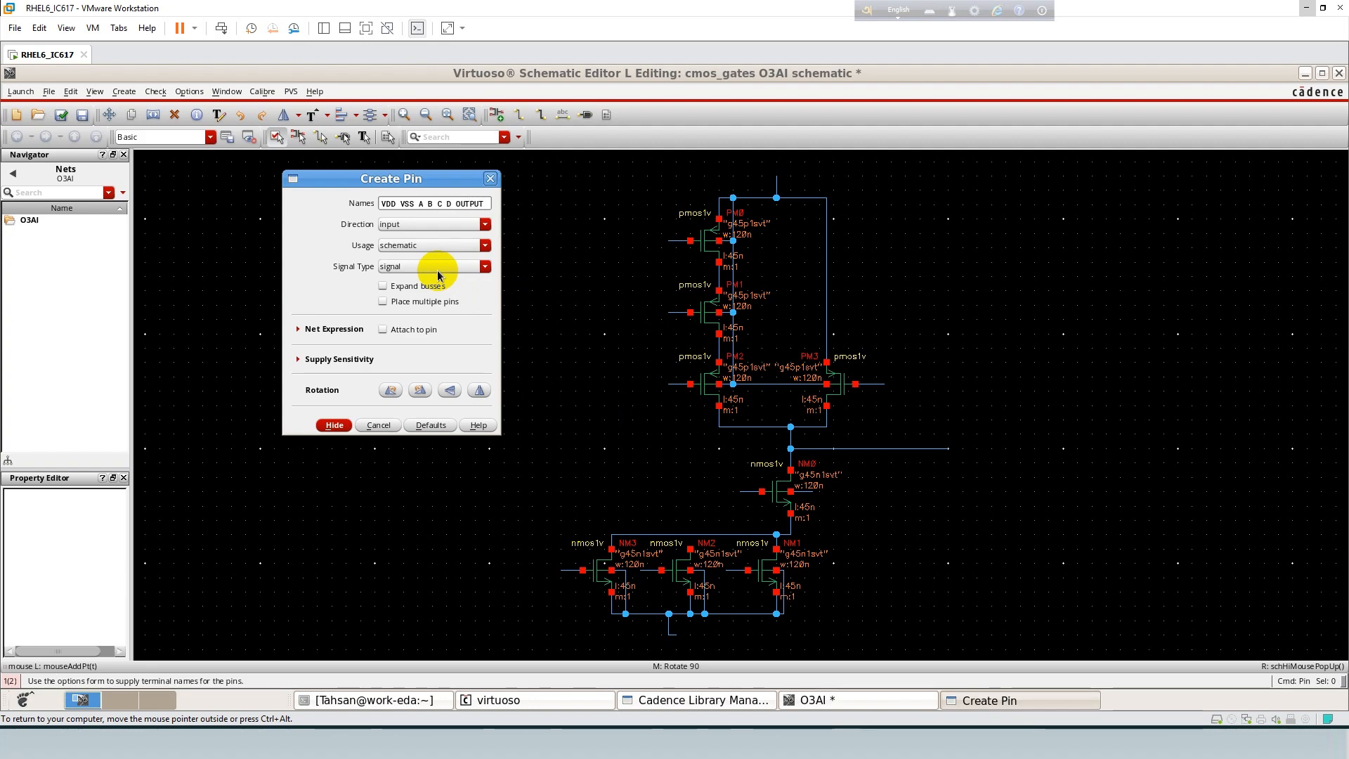
key("Return")
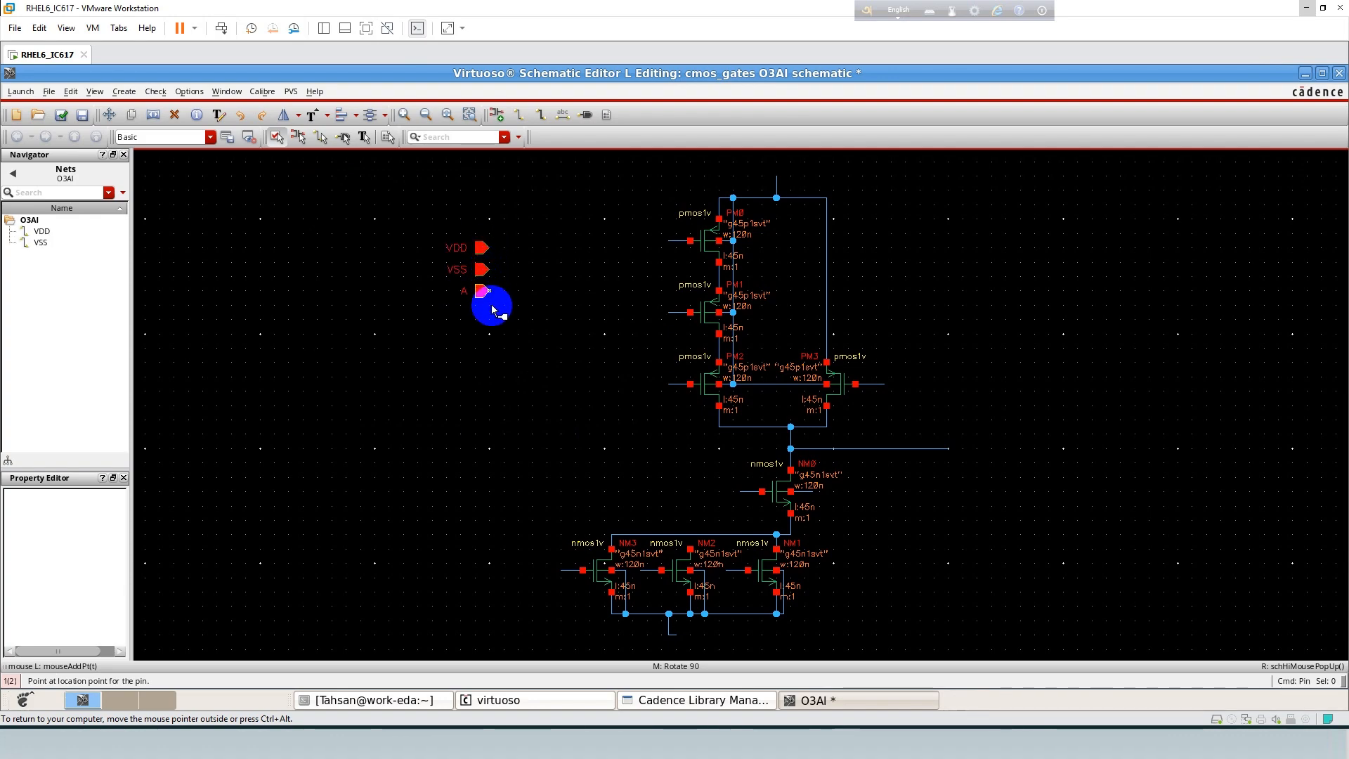
left_click(490, 339)
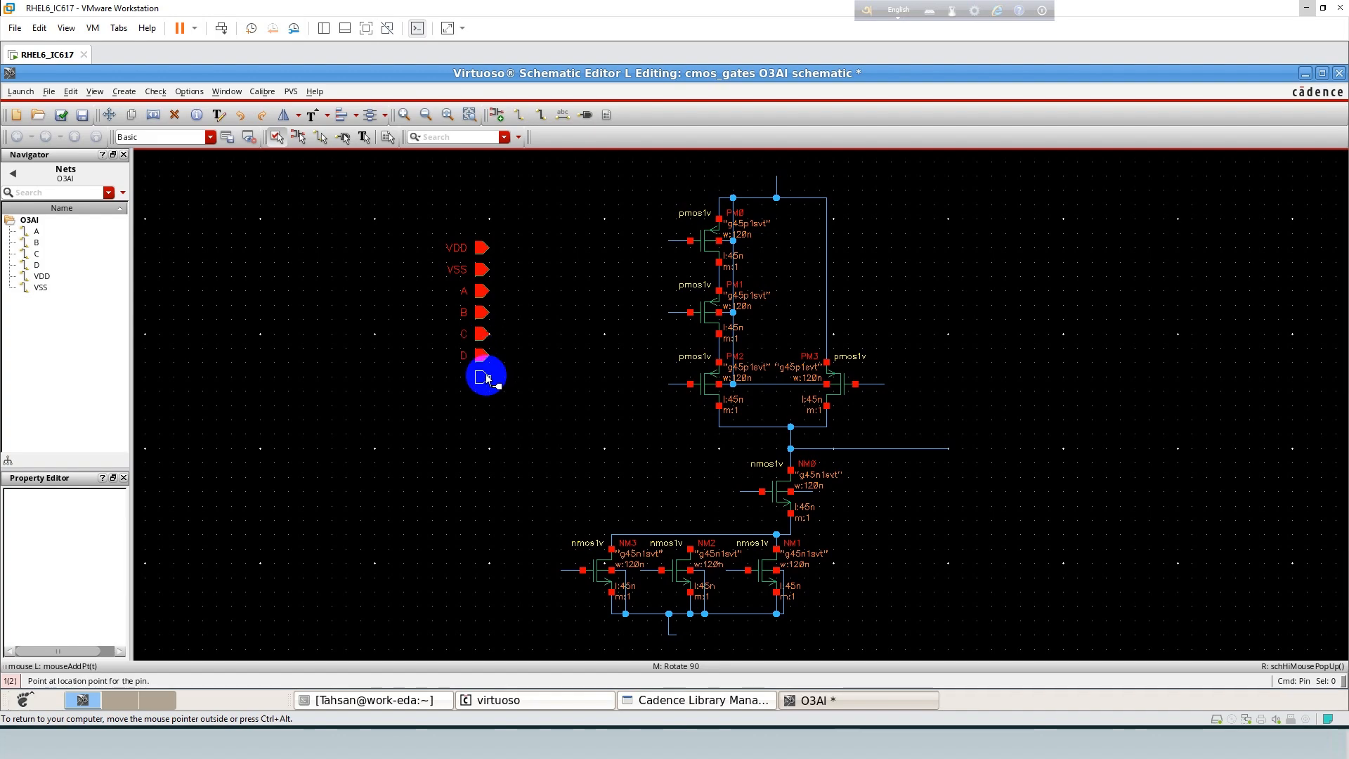
left_click(469, 377)
key("Escape")
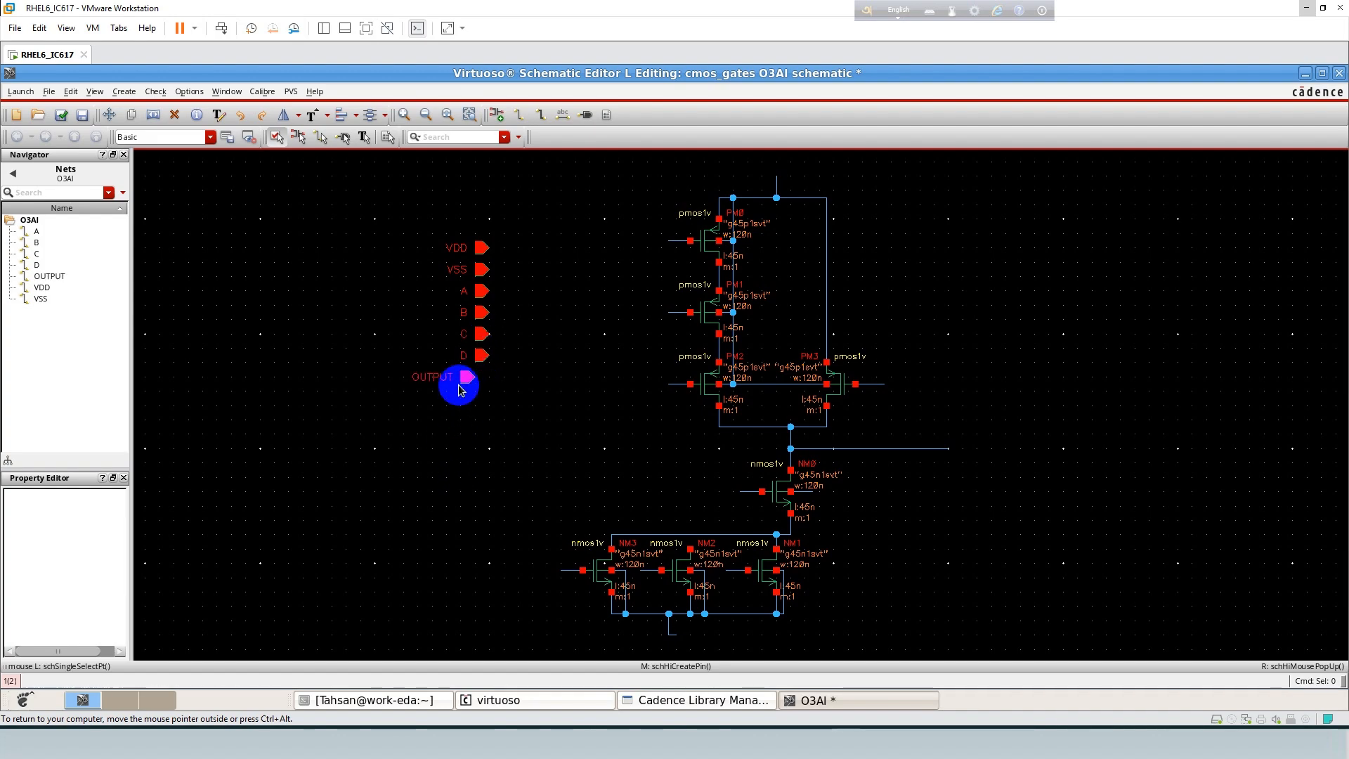
Change the direction of the OUTPUT pin to output.
left_click(462, 384)
key("q")
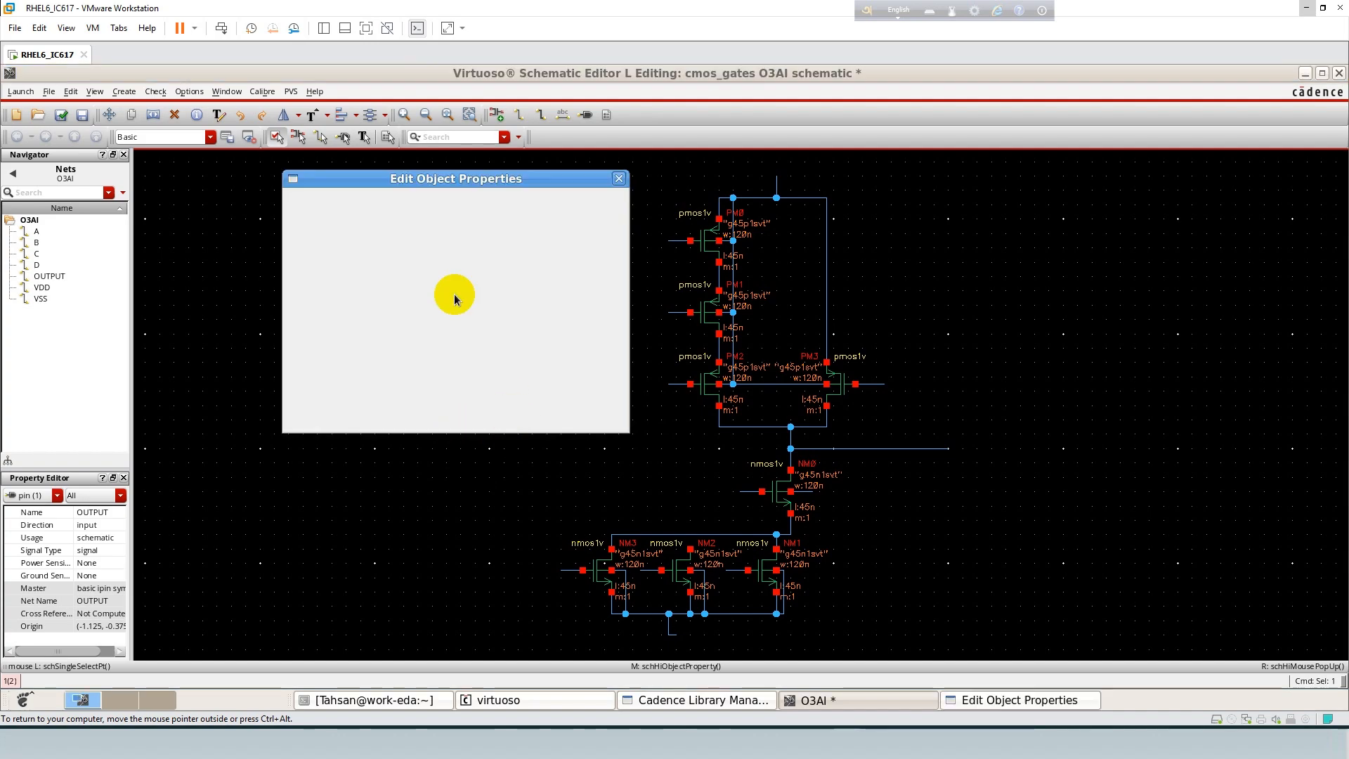
left_click(420, 291)
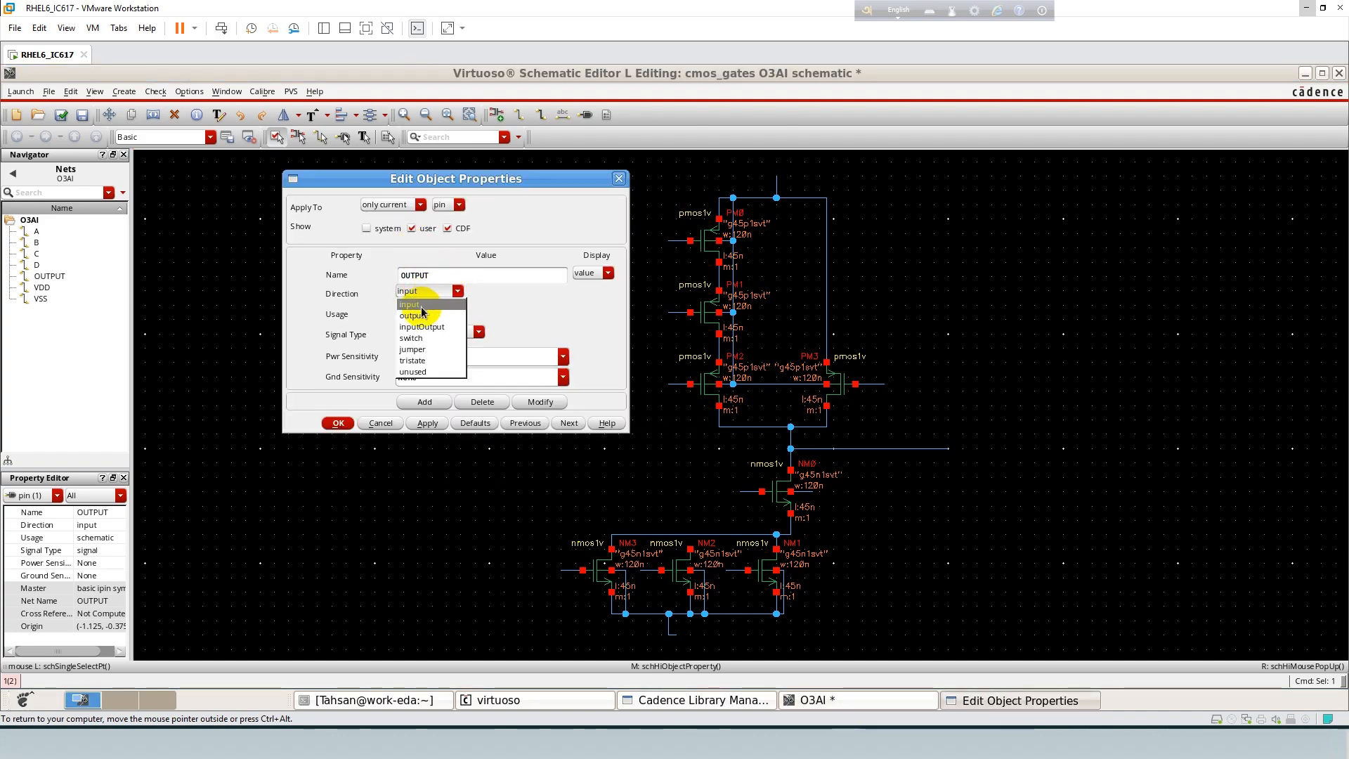
left_click(416, 334)
left_click(338, 427)
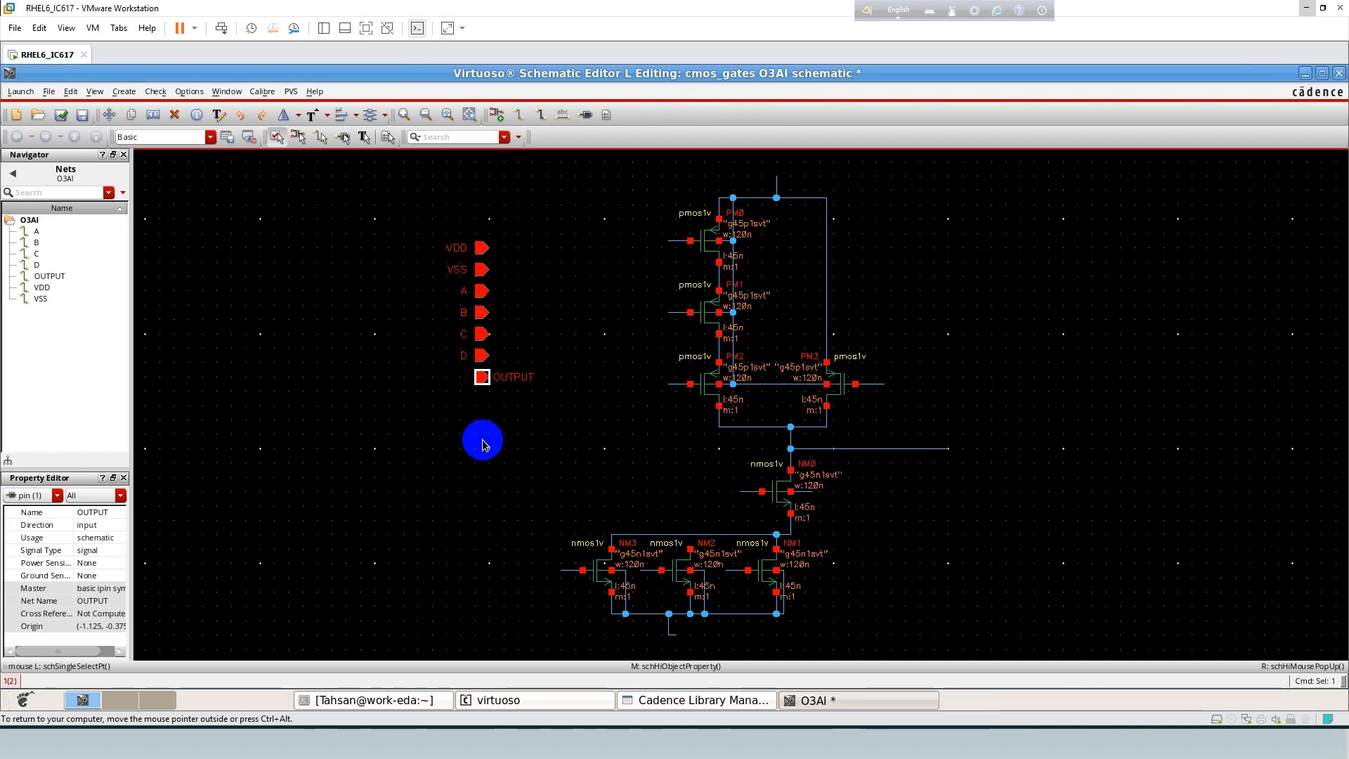
Move the whole column of seven pins closer to the transistor circuit.
left_click(460, 439)
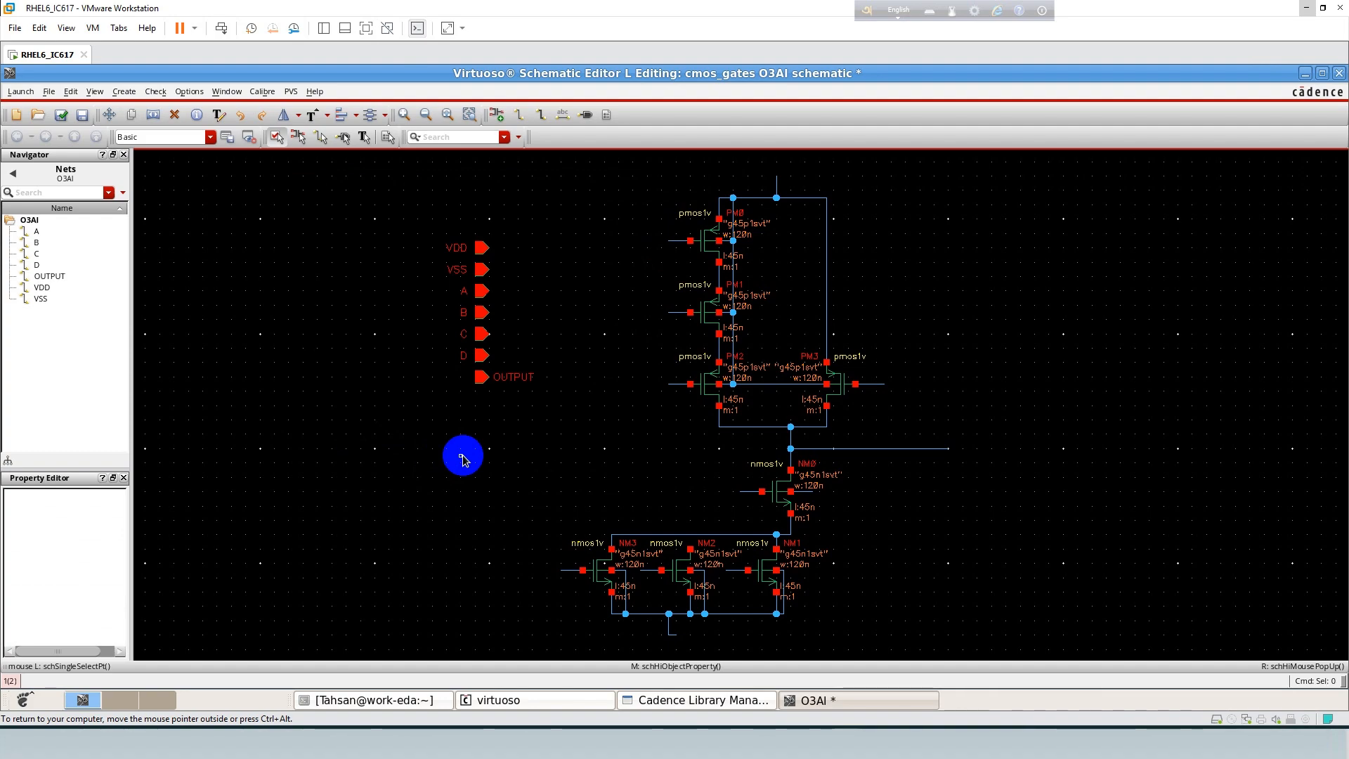
left_click_drag(437, 231, 625, 452)
left_click(466, 490)
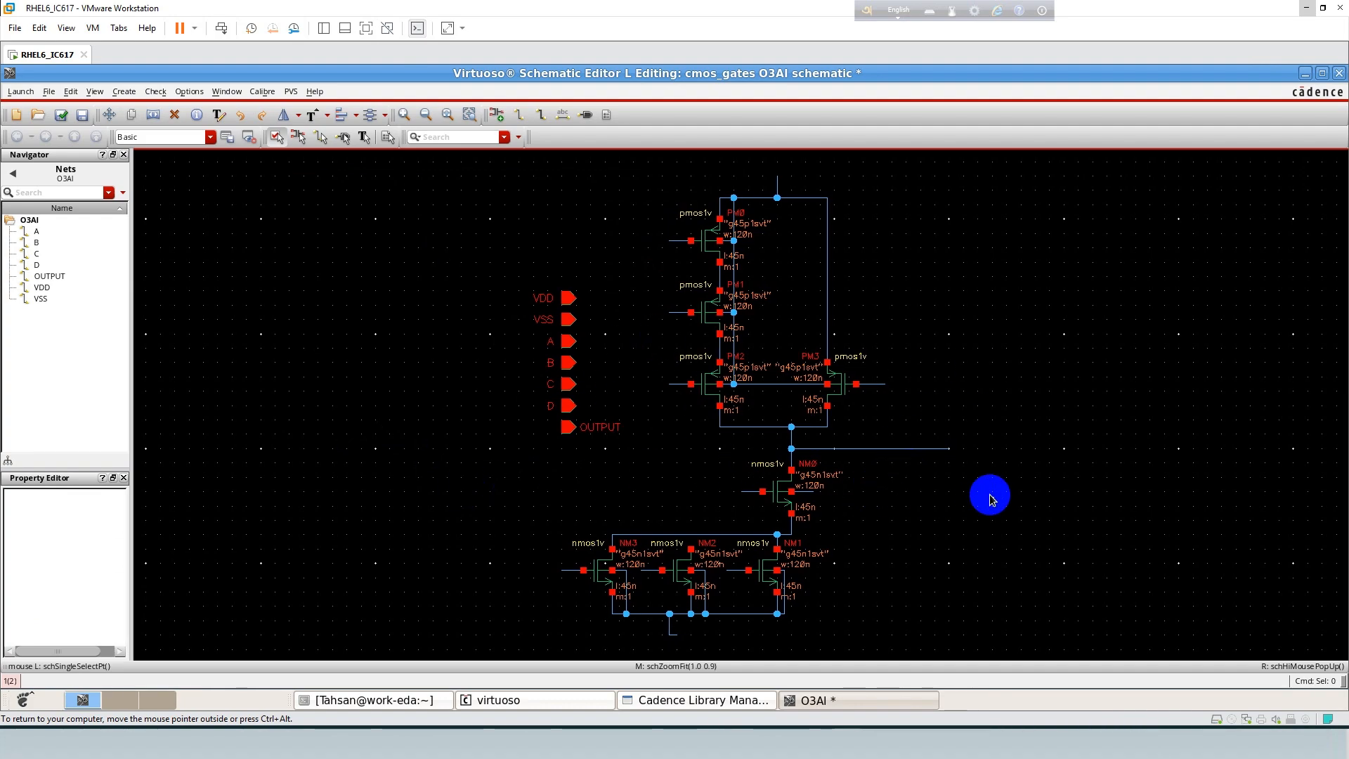
Enter wire names VDD VSS VSS A B C D OUTPUT A B C D, placing VDD on the top stub and VSS on the bottom and NM0 bulk stubs.
key("l")
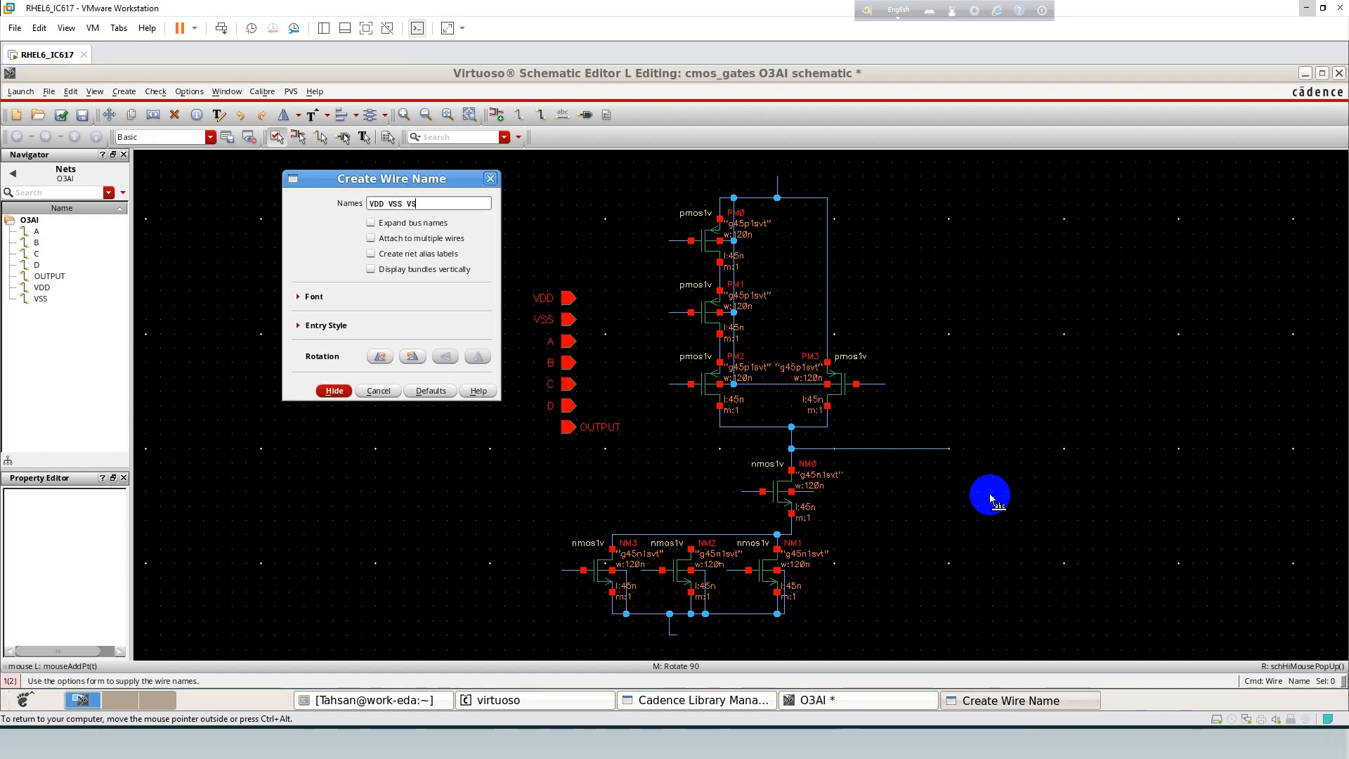
type("VDD VSS VSS ")
type("A B C D OUTPUT A B C D")
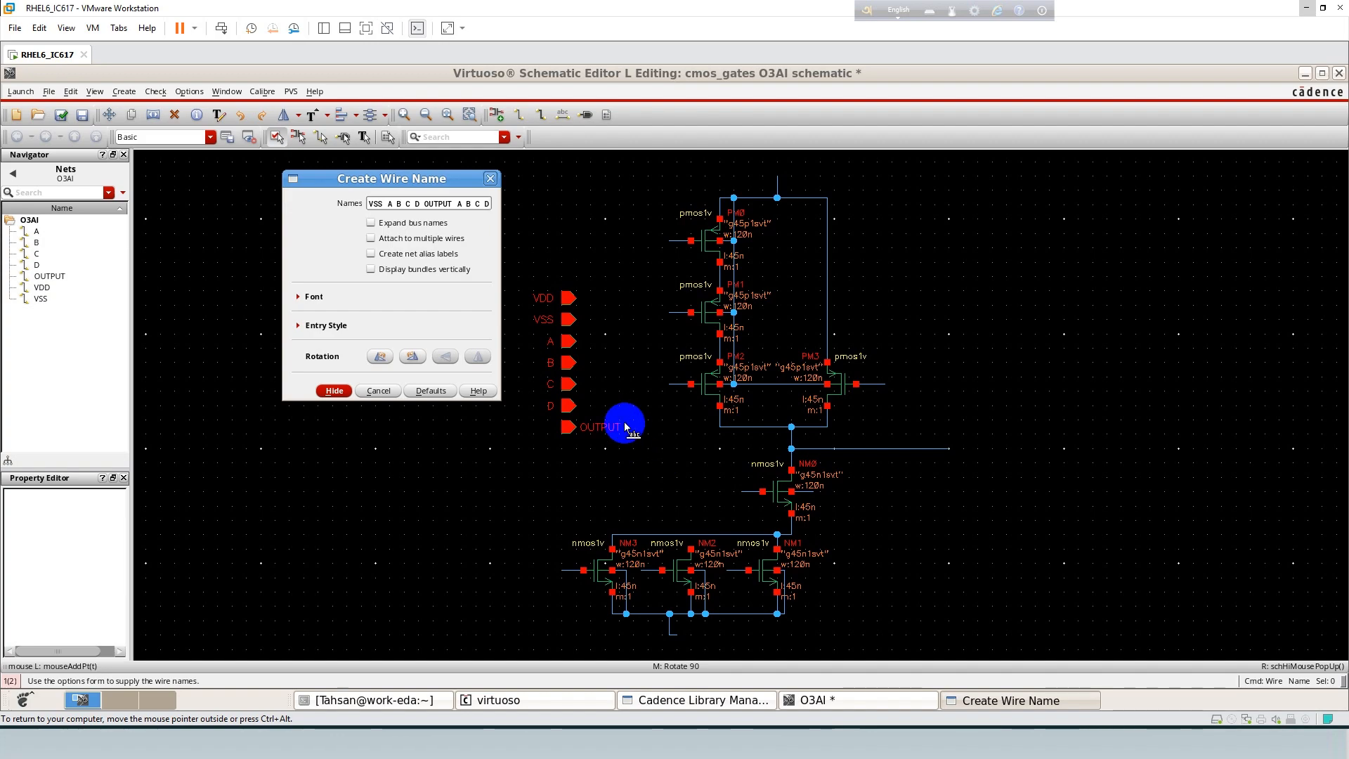
key("Return")
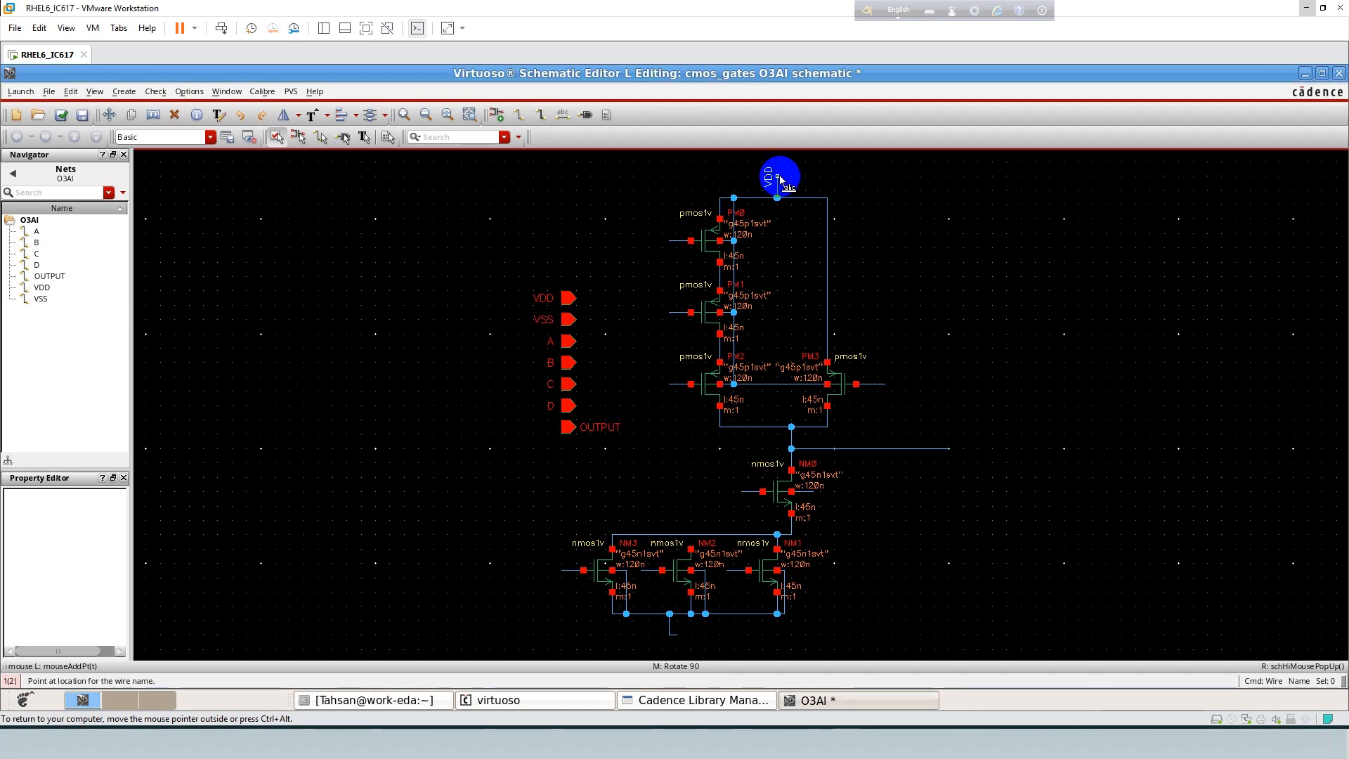
left_click(780, 179)
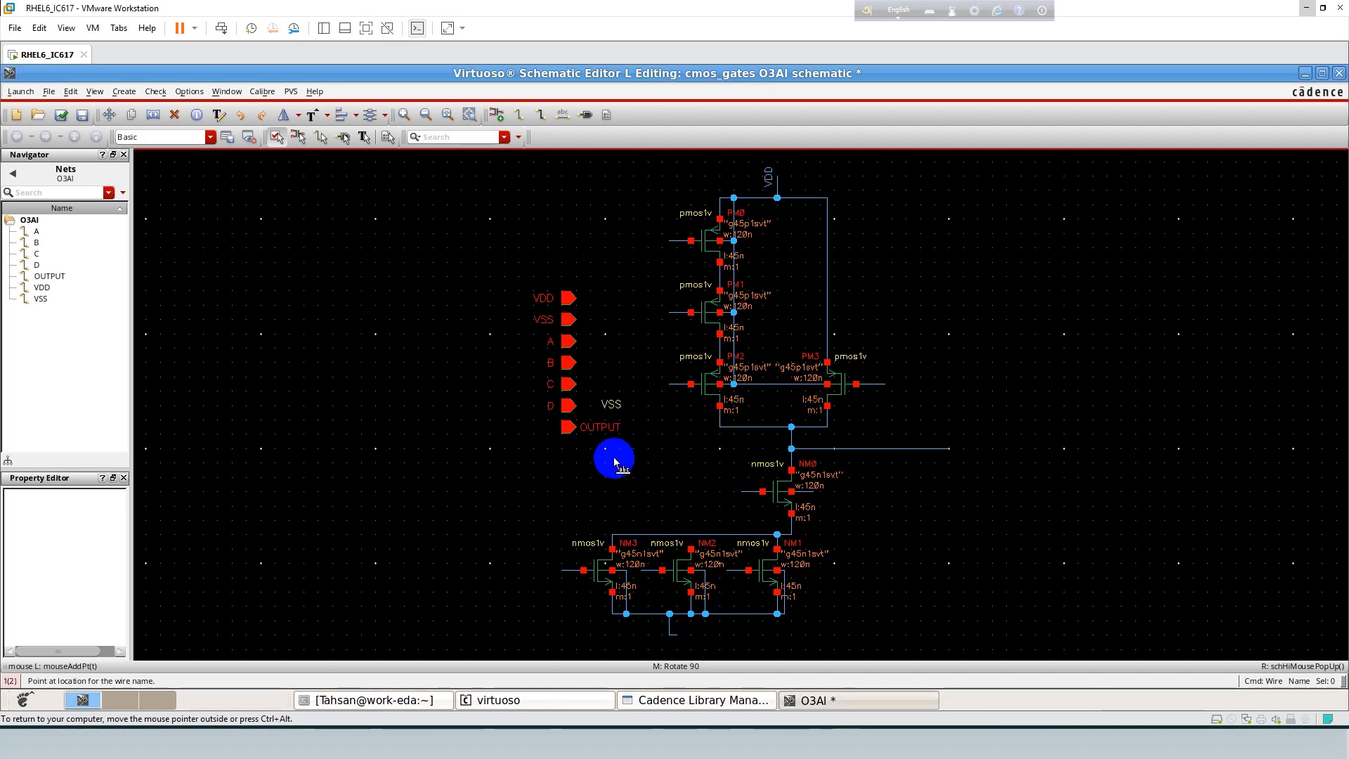
left_click(676, 637)
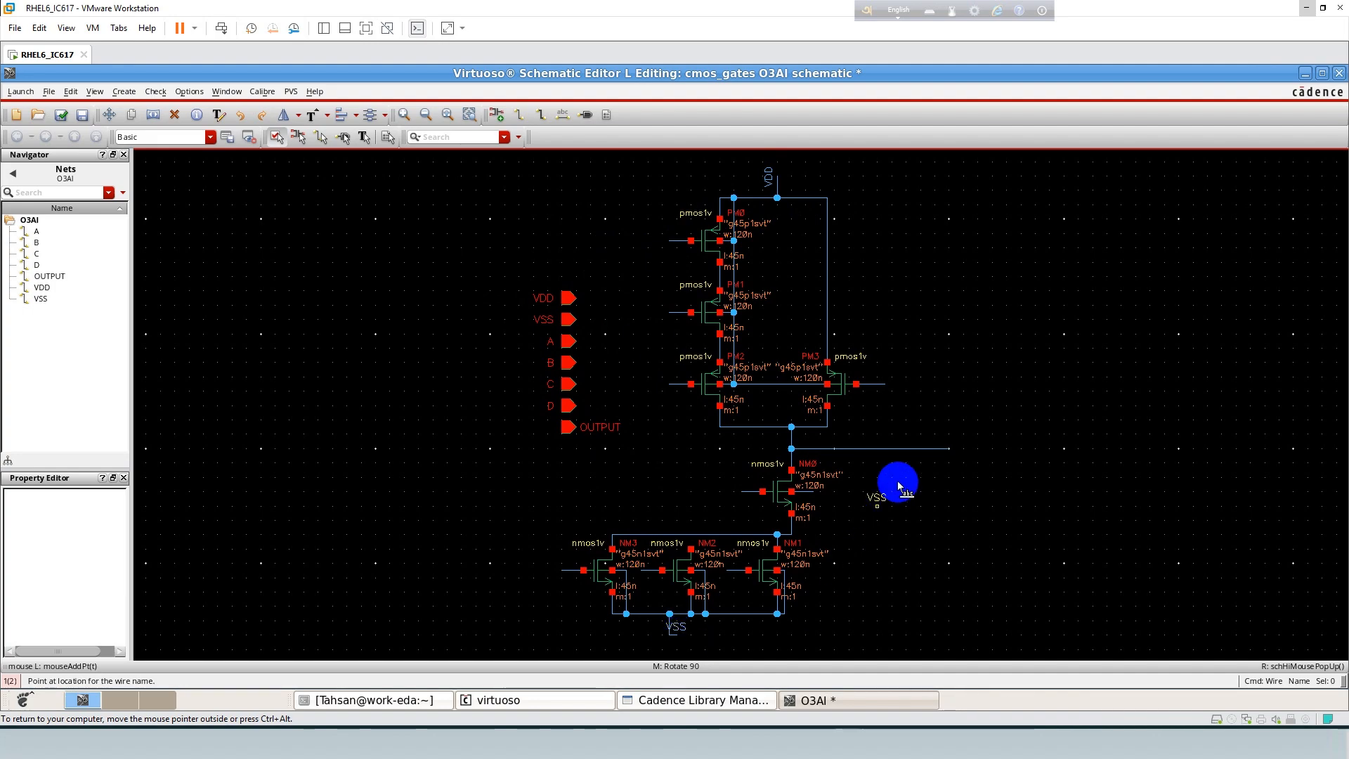
left_click(811, 493)
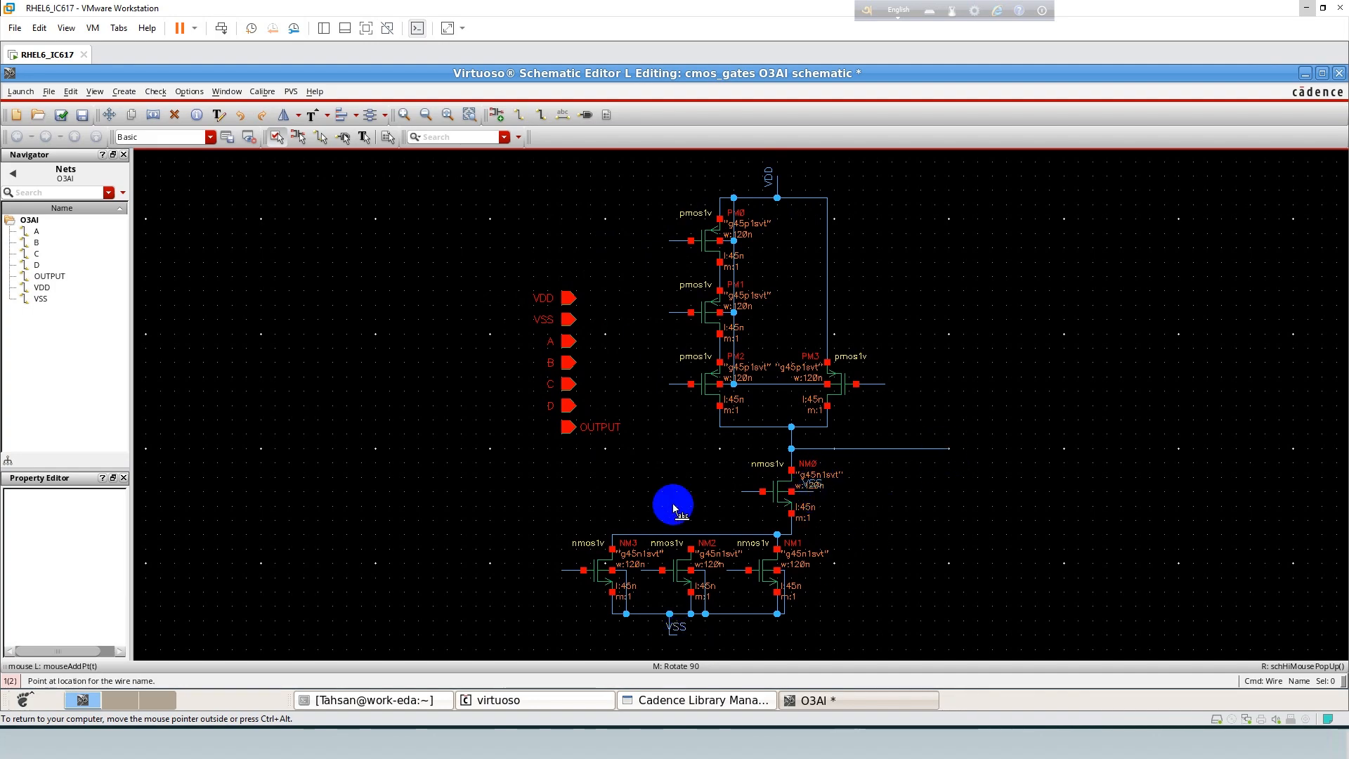
Label the gate stubs of PM0, PM1, PM2 and PM3 as A, B, C and D, and the output wire as OUTPUT.
left_click(671, 242)
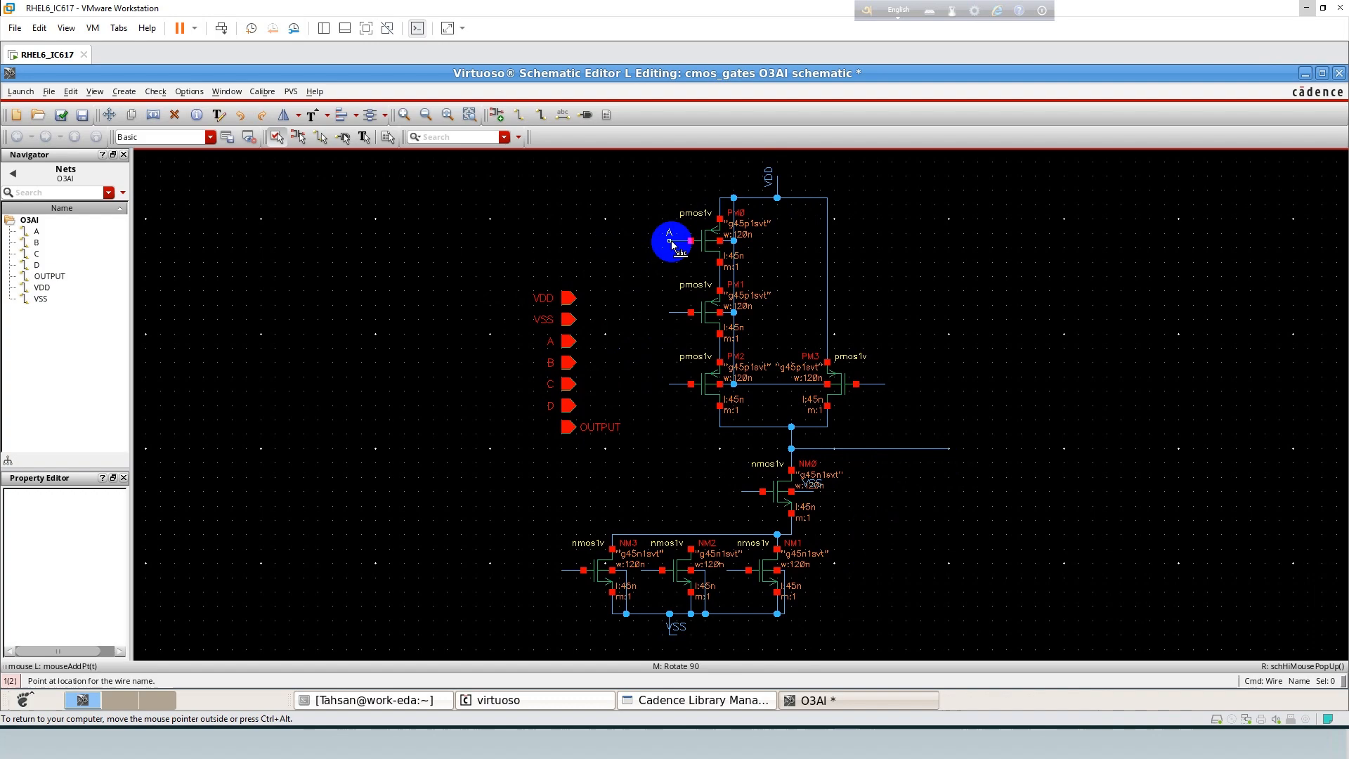
left_click(672, 312)
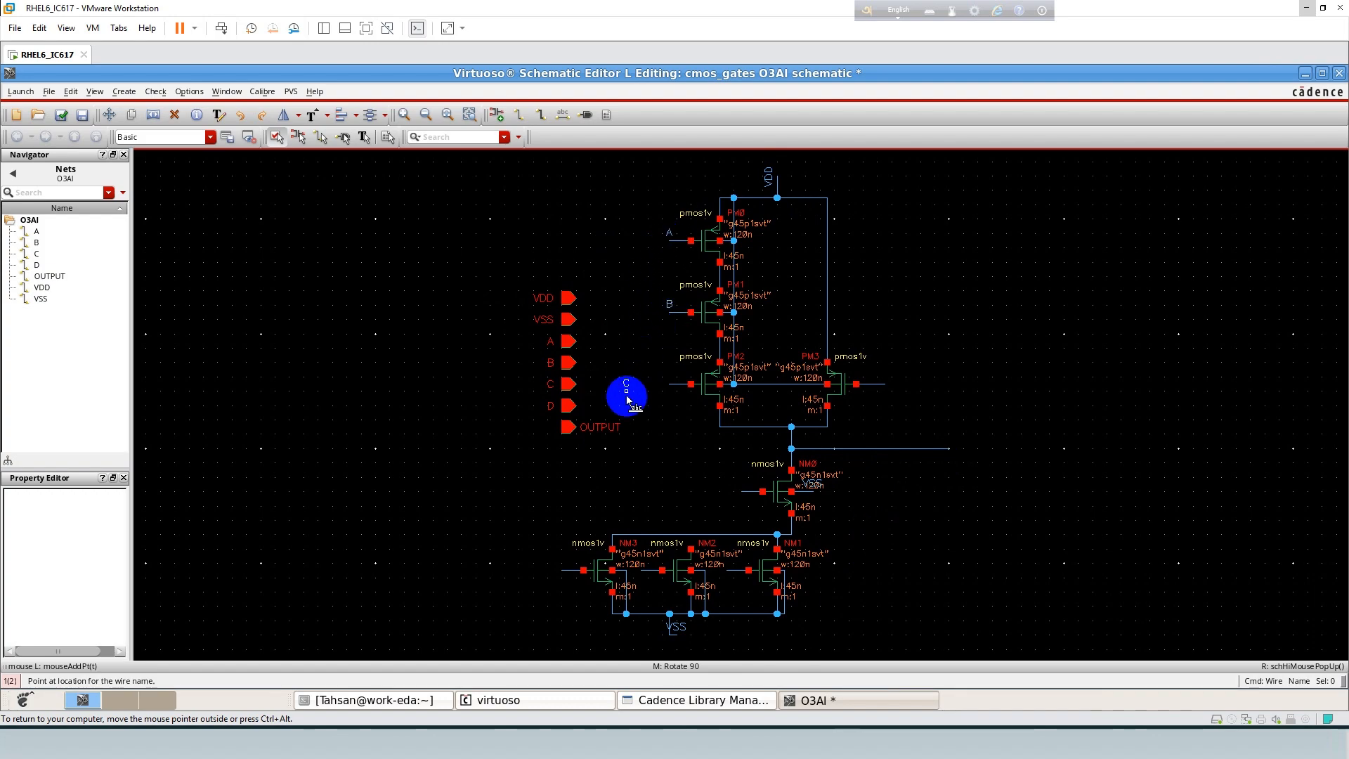
left_click(671, 386)
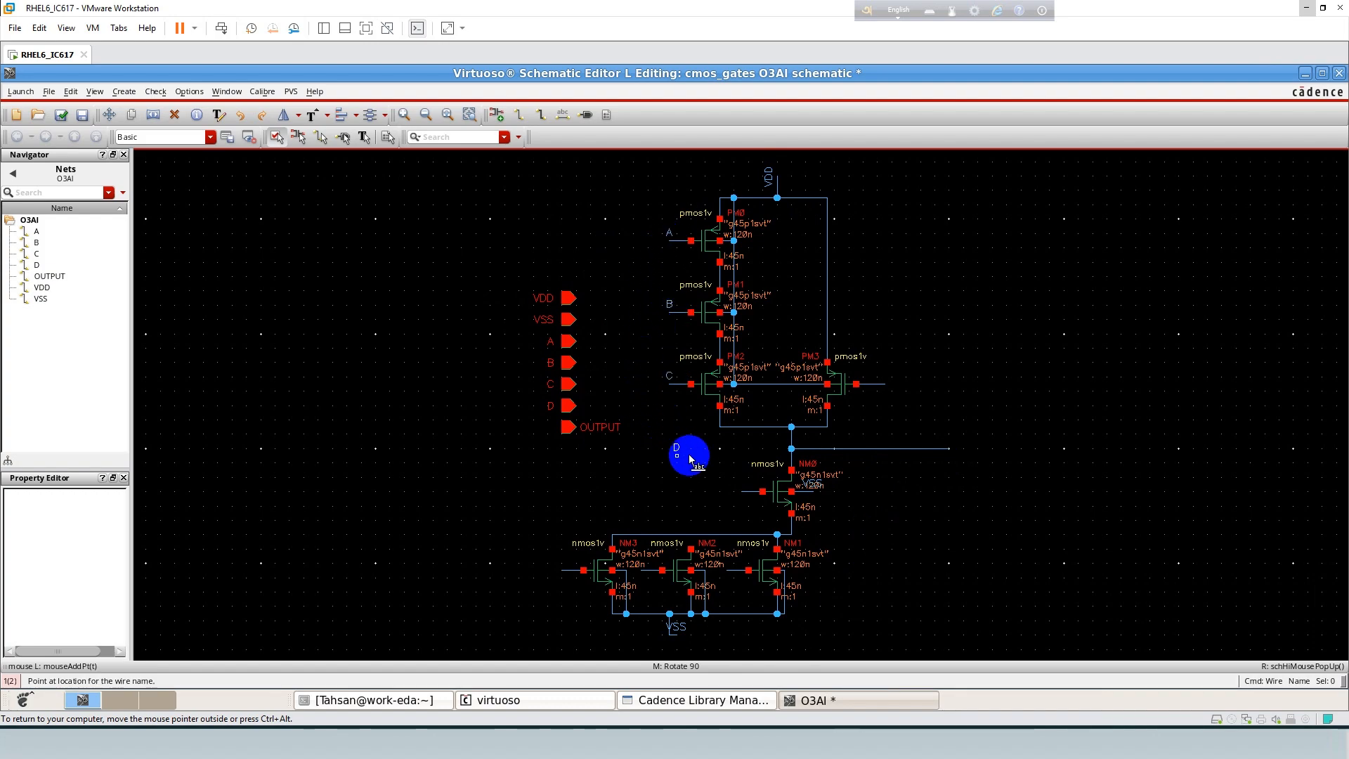
left_click(884, 385)
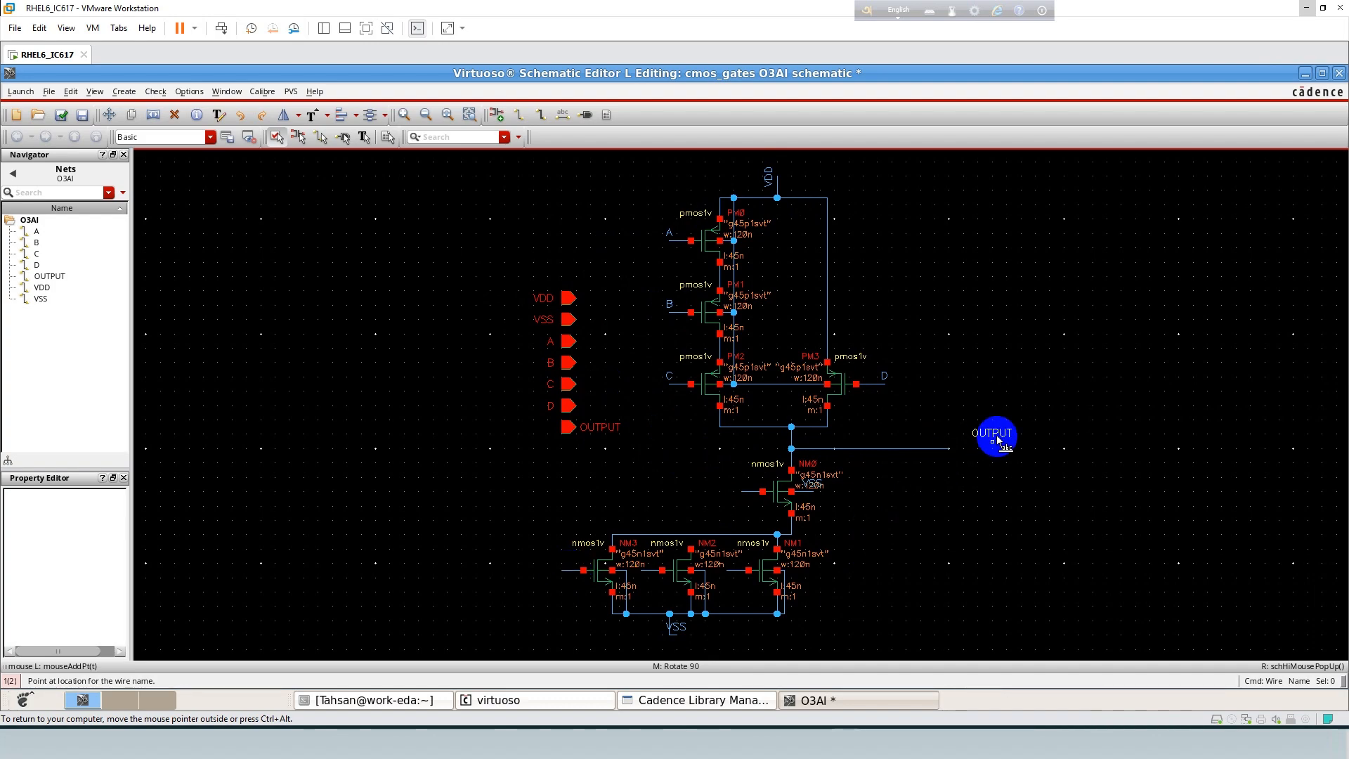
left_click(925, 448)
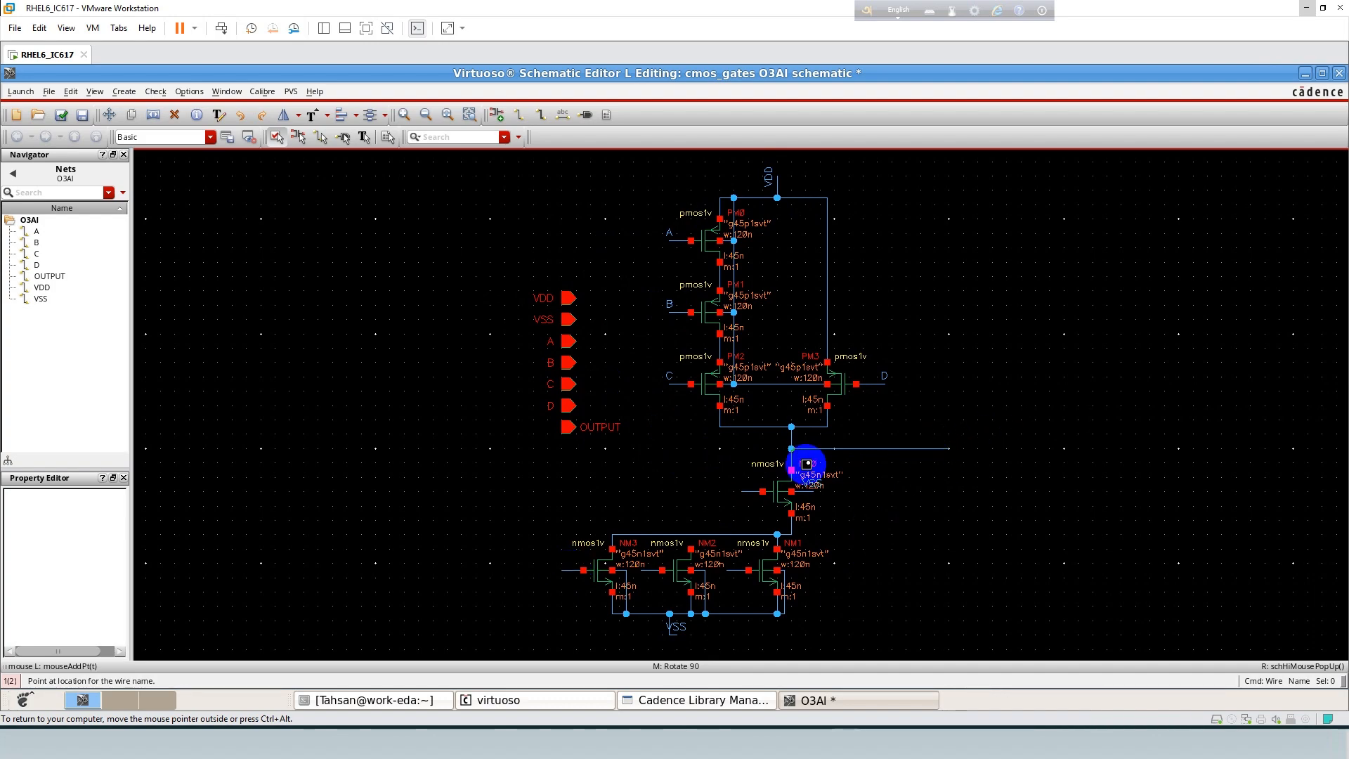
Label the gate stubs of NM3, NM2, NM1 and NM0 as A, B, C and D.
left_click(570, 574)
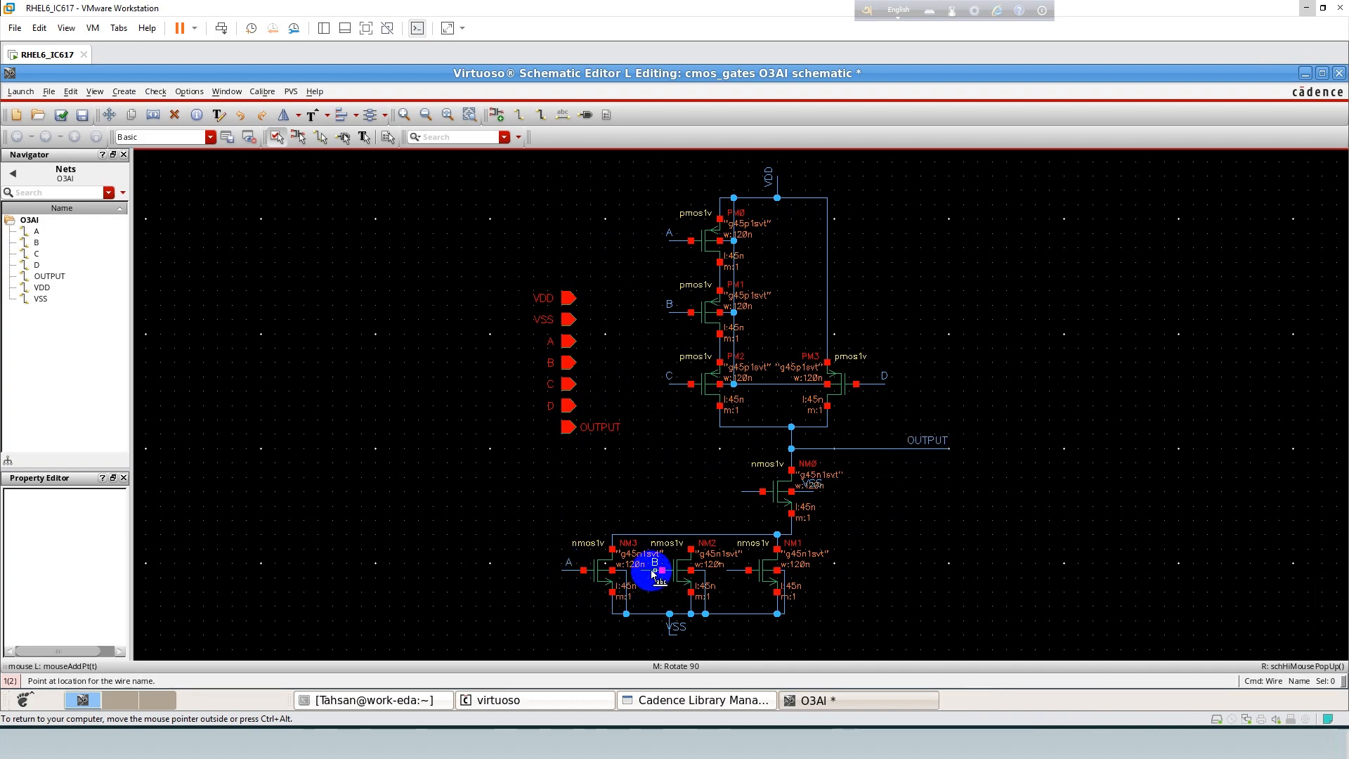
left_click(648, 571)
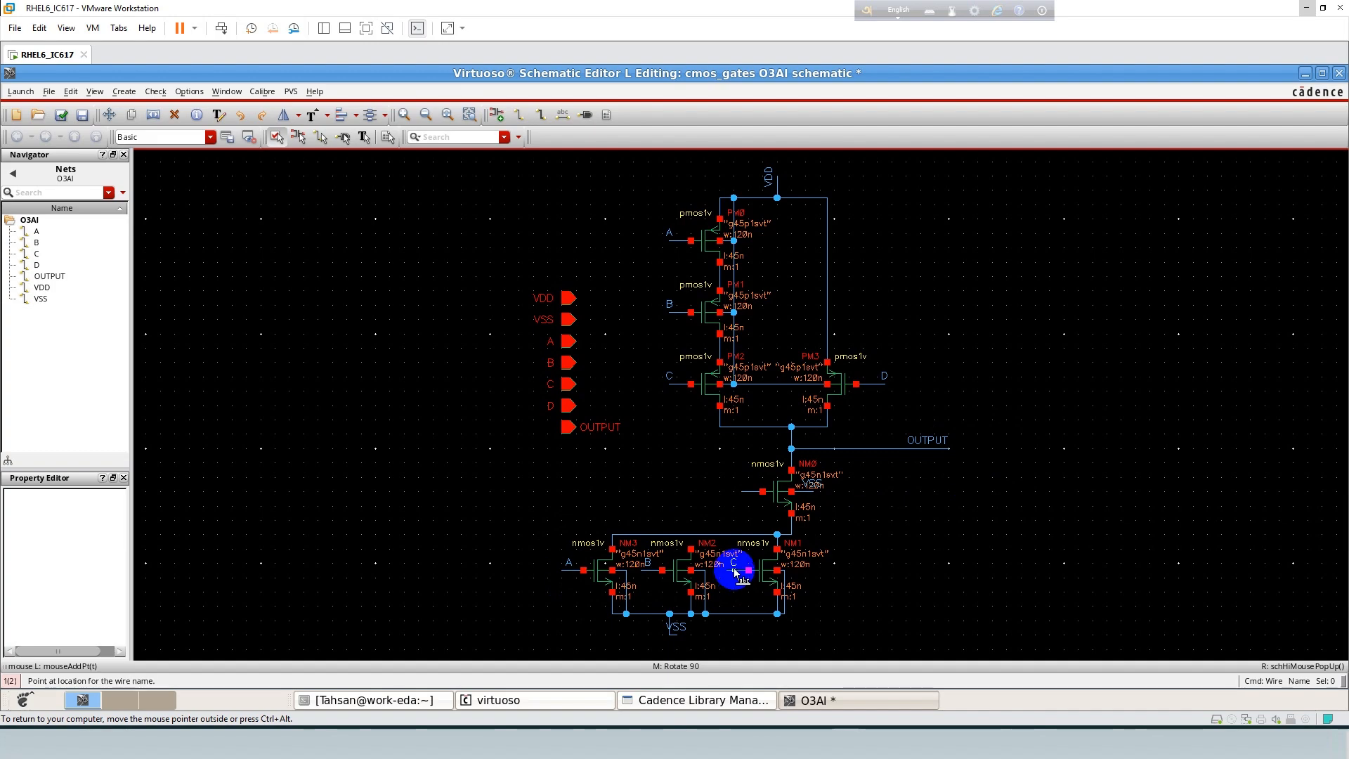
left_click(733, 570)
left_click(750, 491)
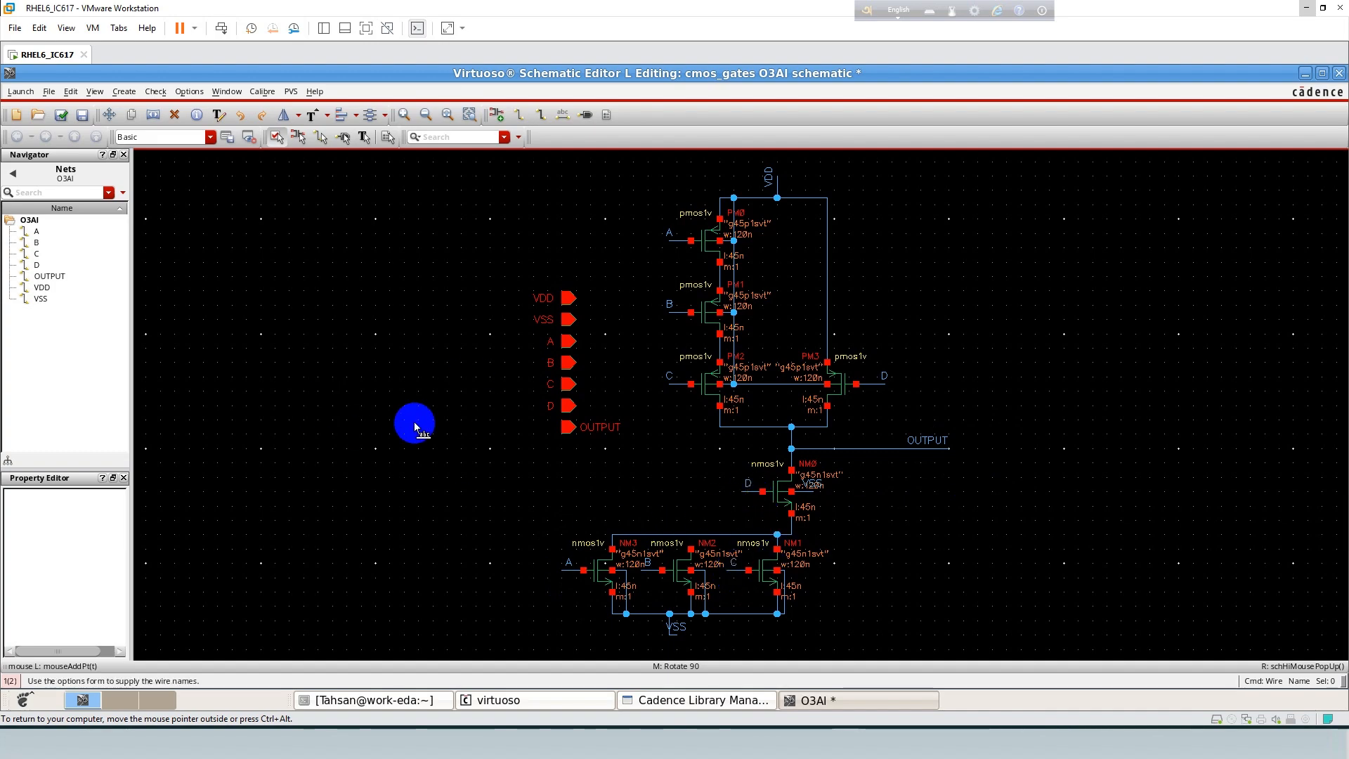
key("Escape")
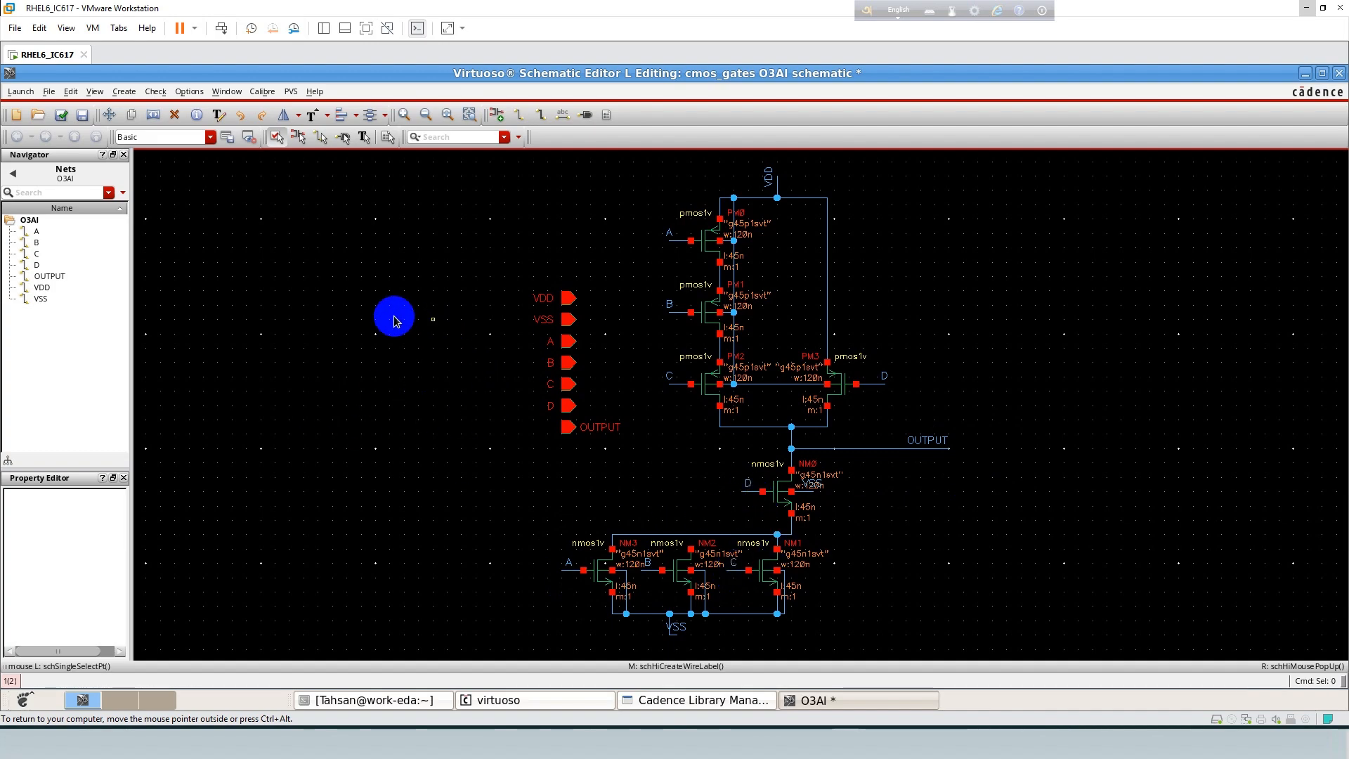
Check and save the O3AI schematic, and dismiss the check report.
left_click(80, 116)
left_click(62, 114)
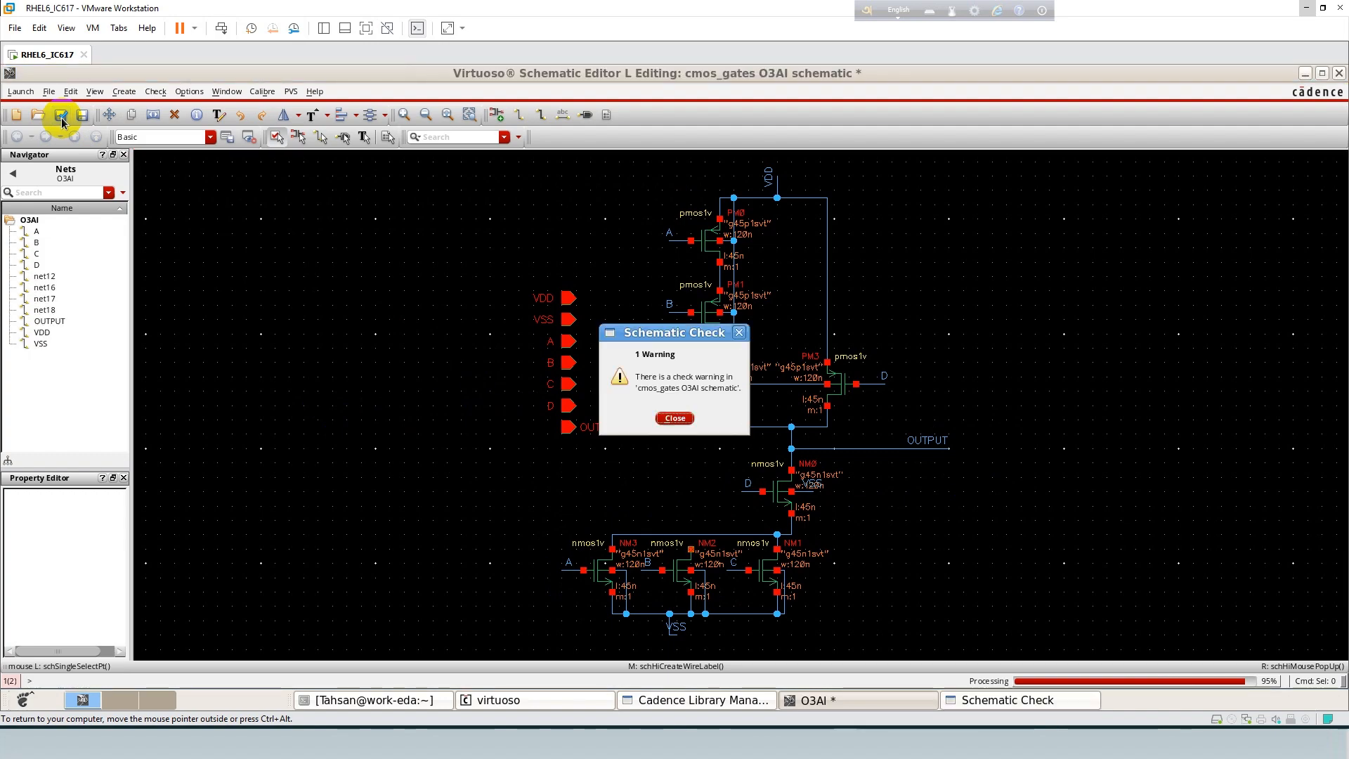
left_click(669, 419)
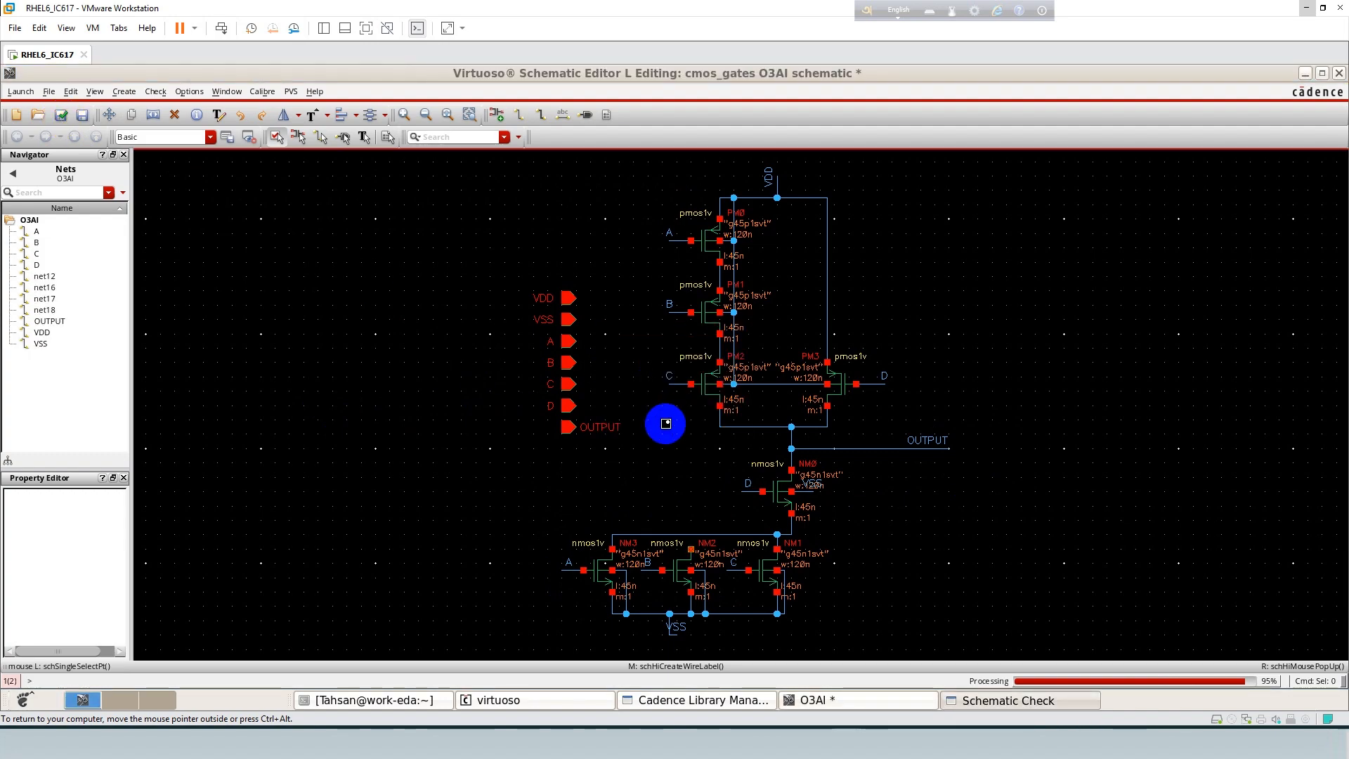
Wire the drain of NM2 up to the shared horizontal wire above it, and check and save the schematic again.
key("w")
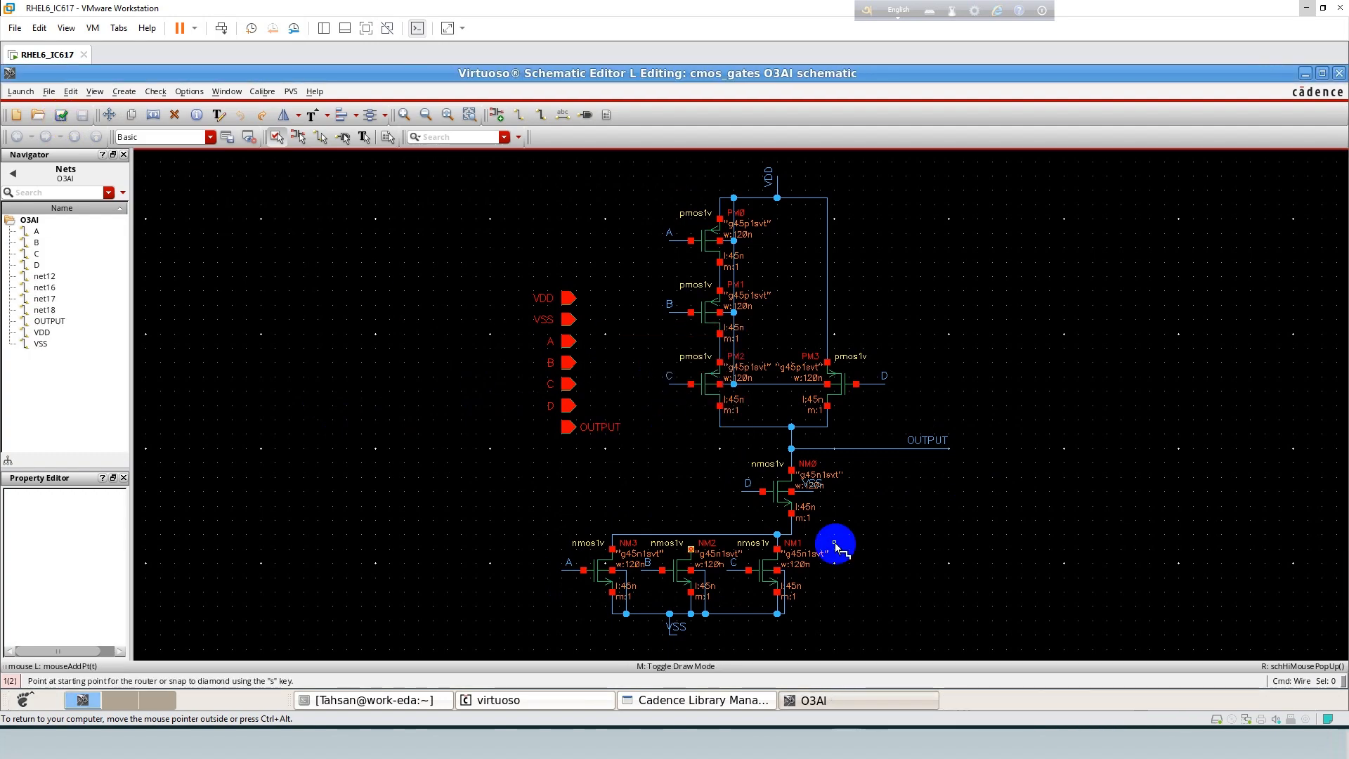
left_click(693, 550)
left_click(691, 534)
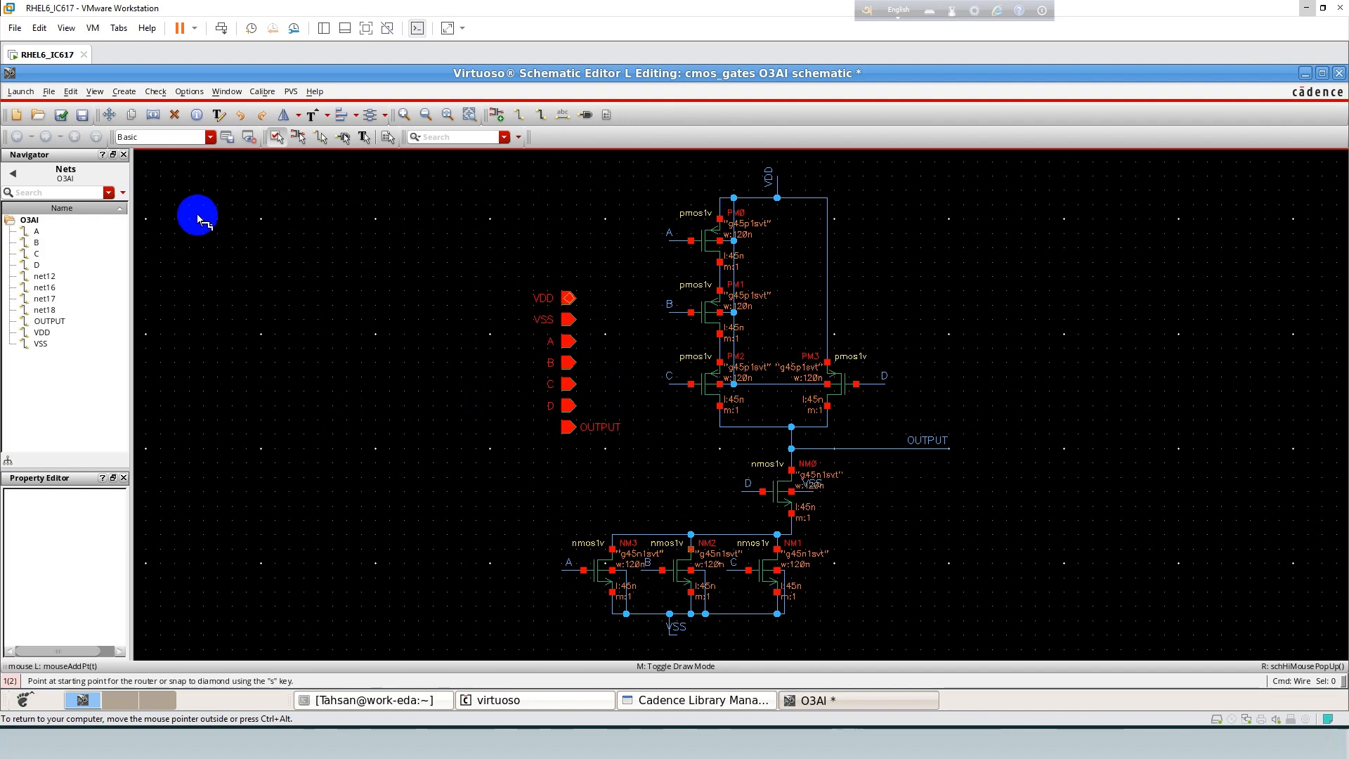
left_click(58, 116)
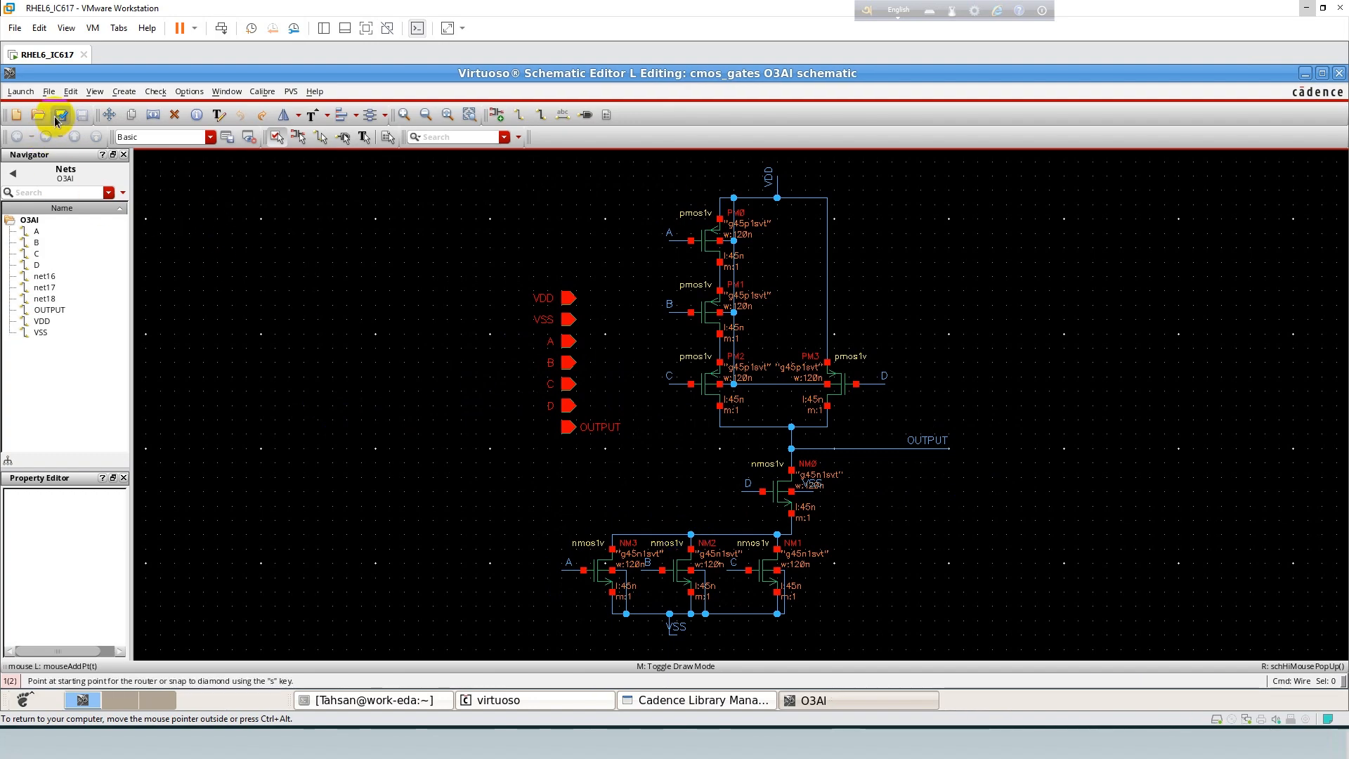
key("Escape")
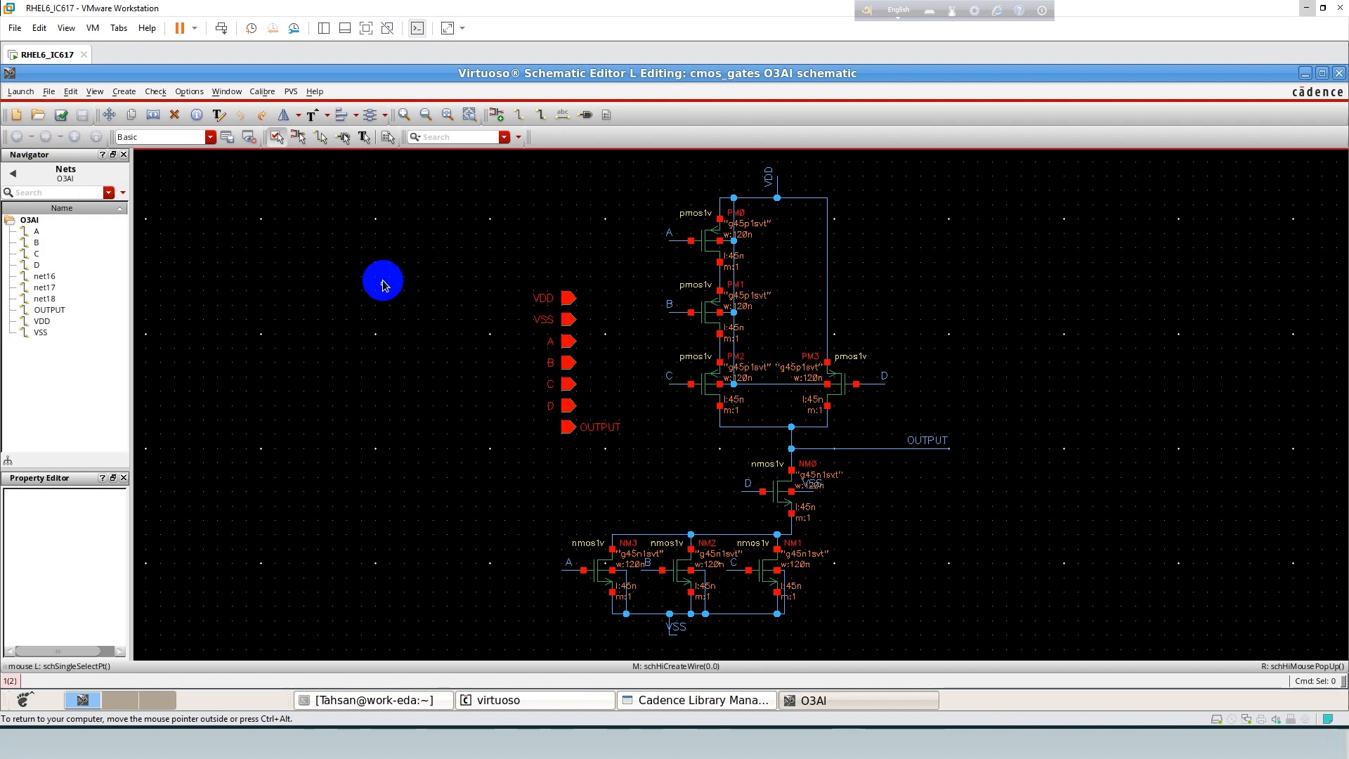
Start creating a symbol cellview from the O3AI schematic in the cmos_gates library.
left_click(124, 91)
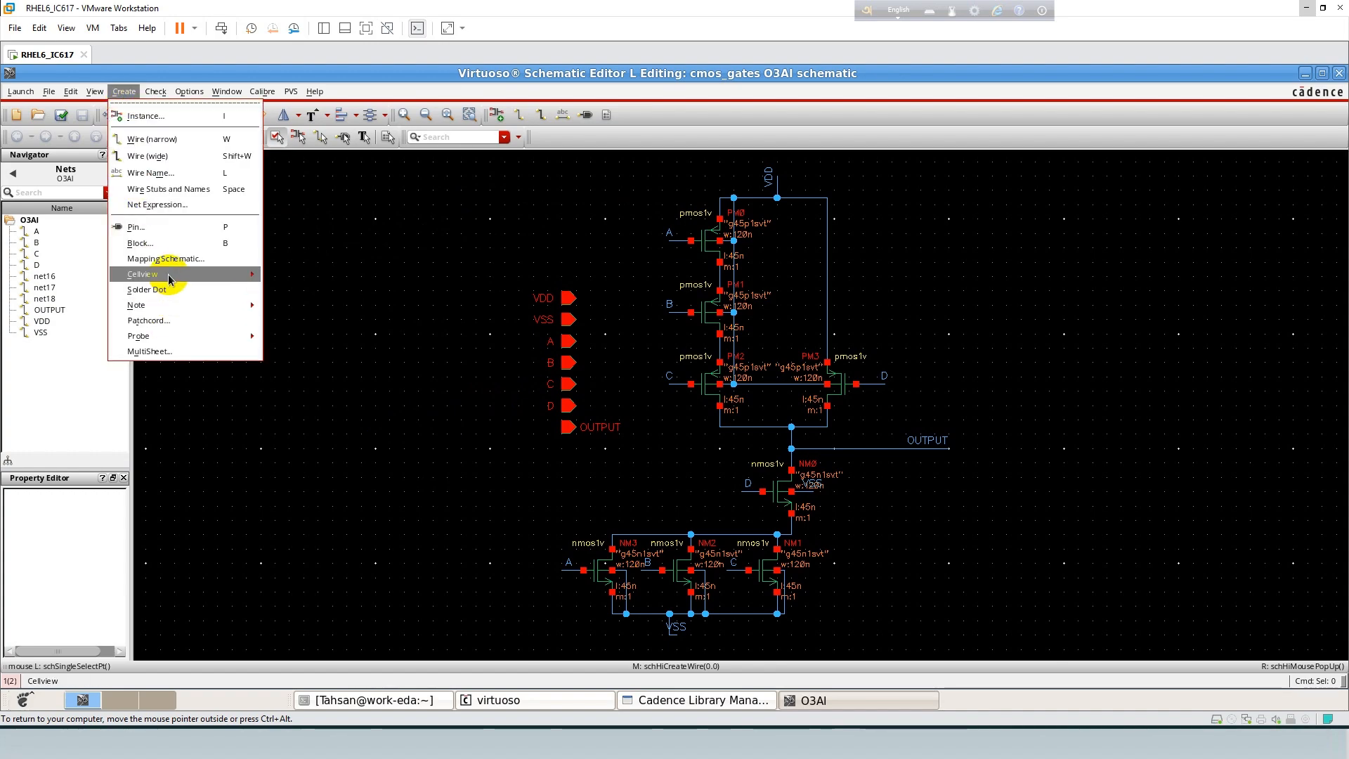
mouse_move(172, 274)
left_click(301, 283)
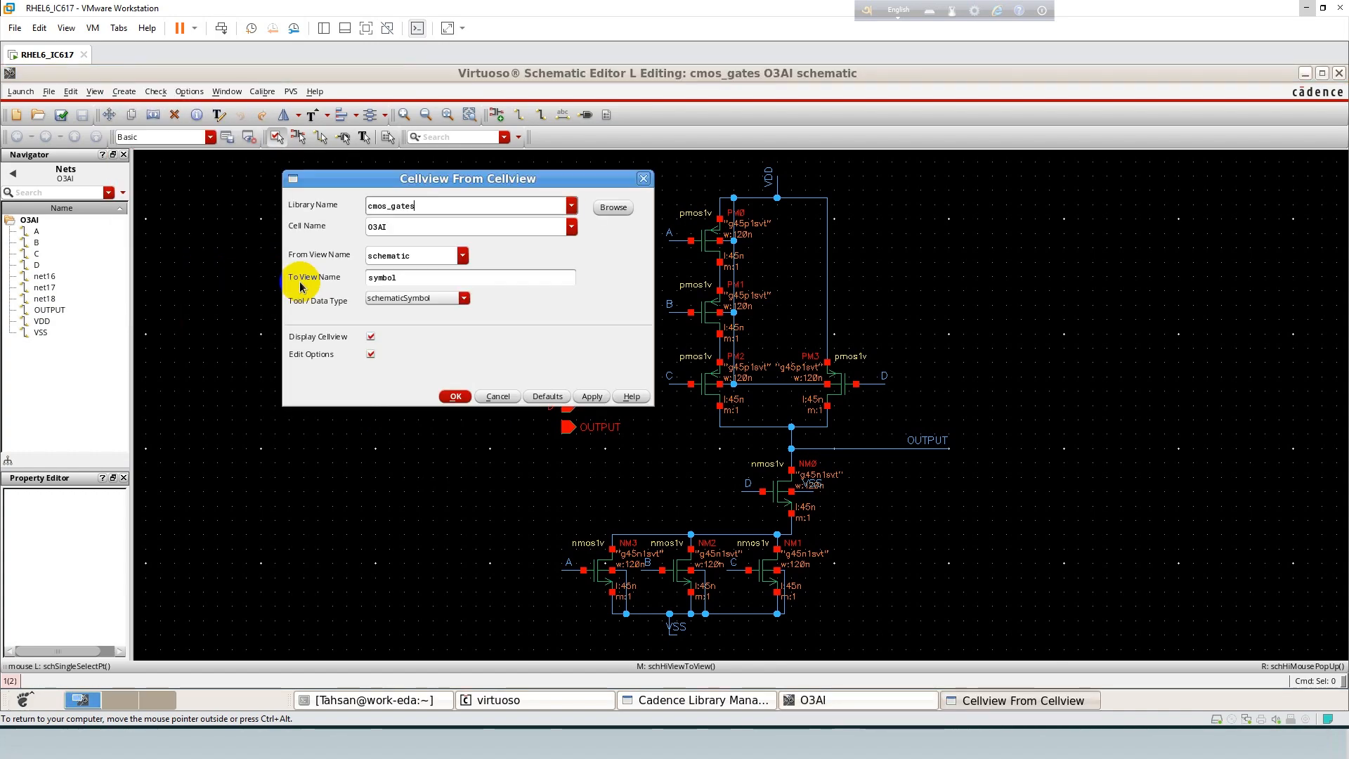
left_click(457, 397)
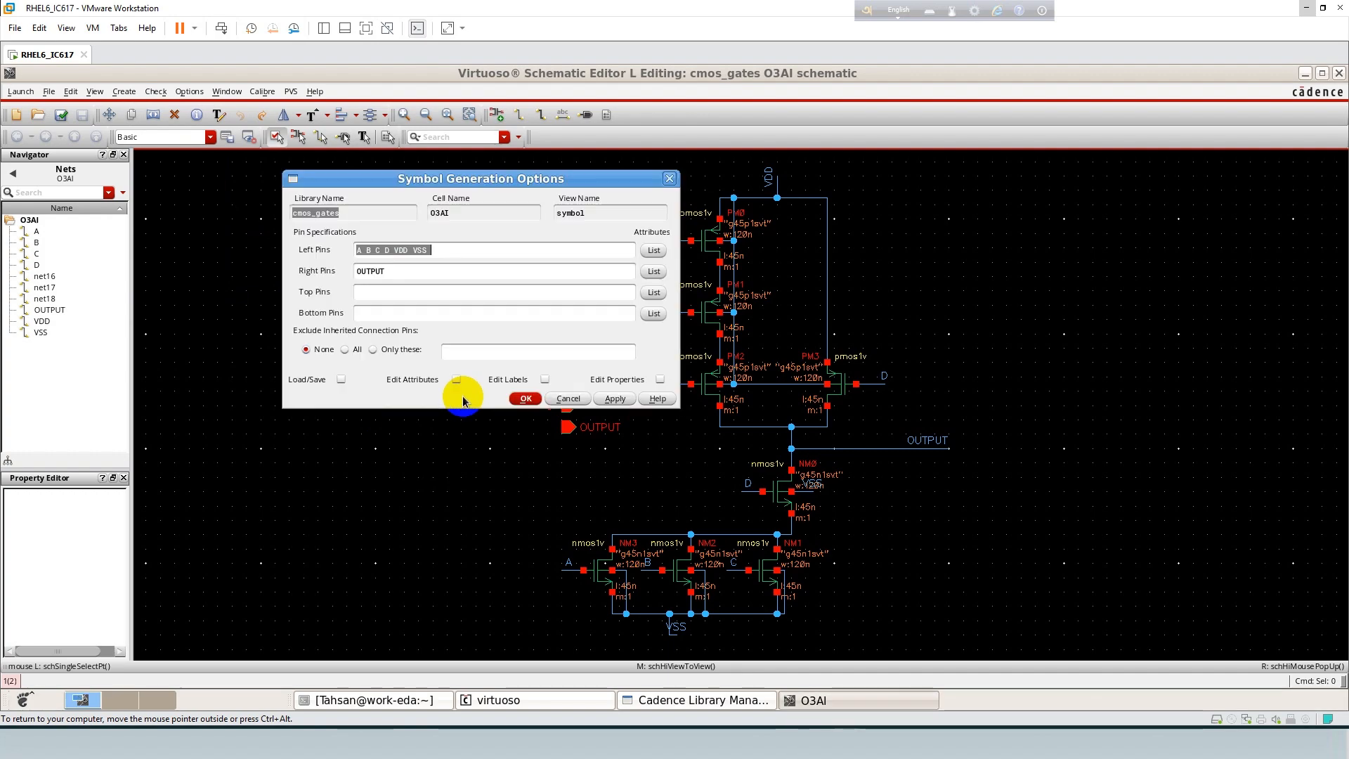
Generate the symbol with A B C D as left pins, OUTPUT on the right, VDD on top and VSS on the bottom.
left_click(413, 273)
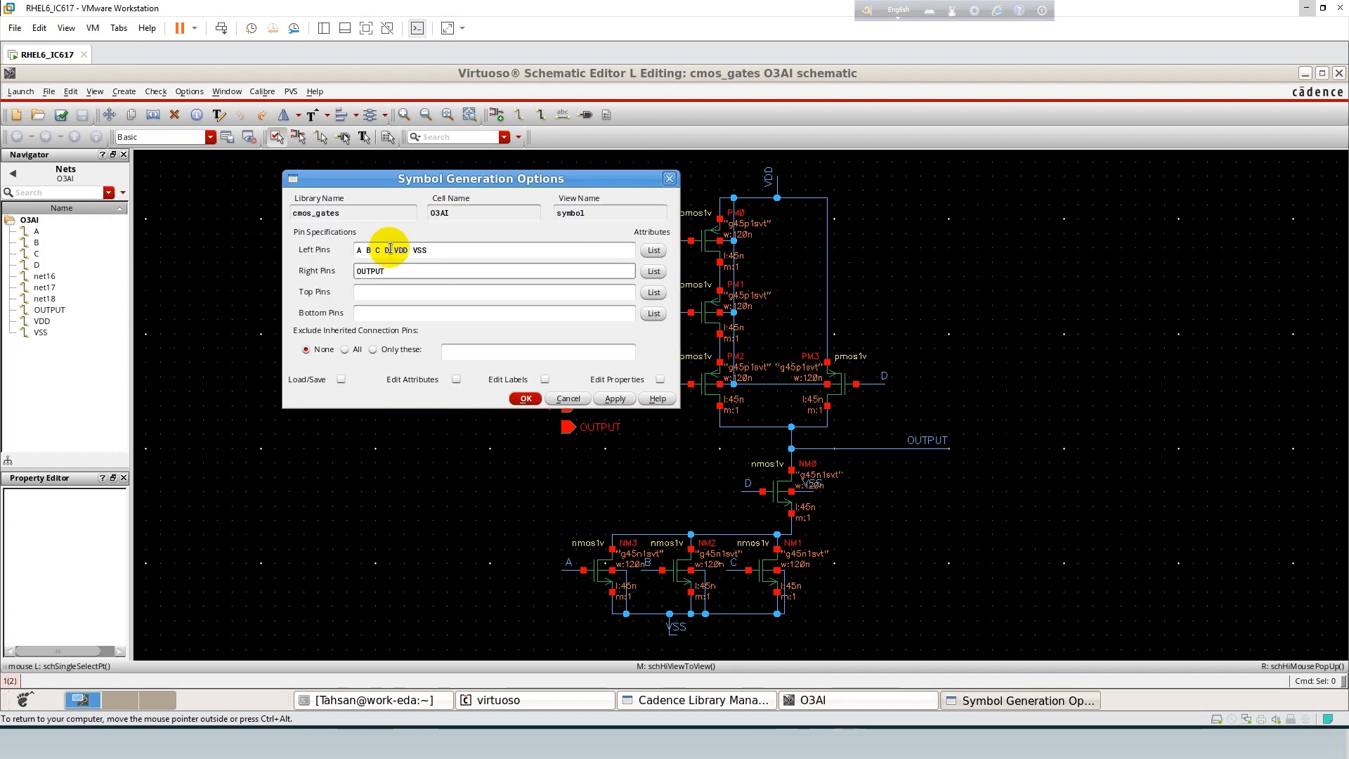
left_click_drag(395, 250, 421, 252)
key("ctrl+c")
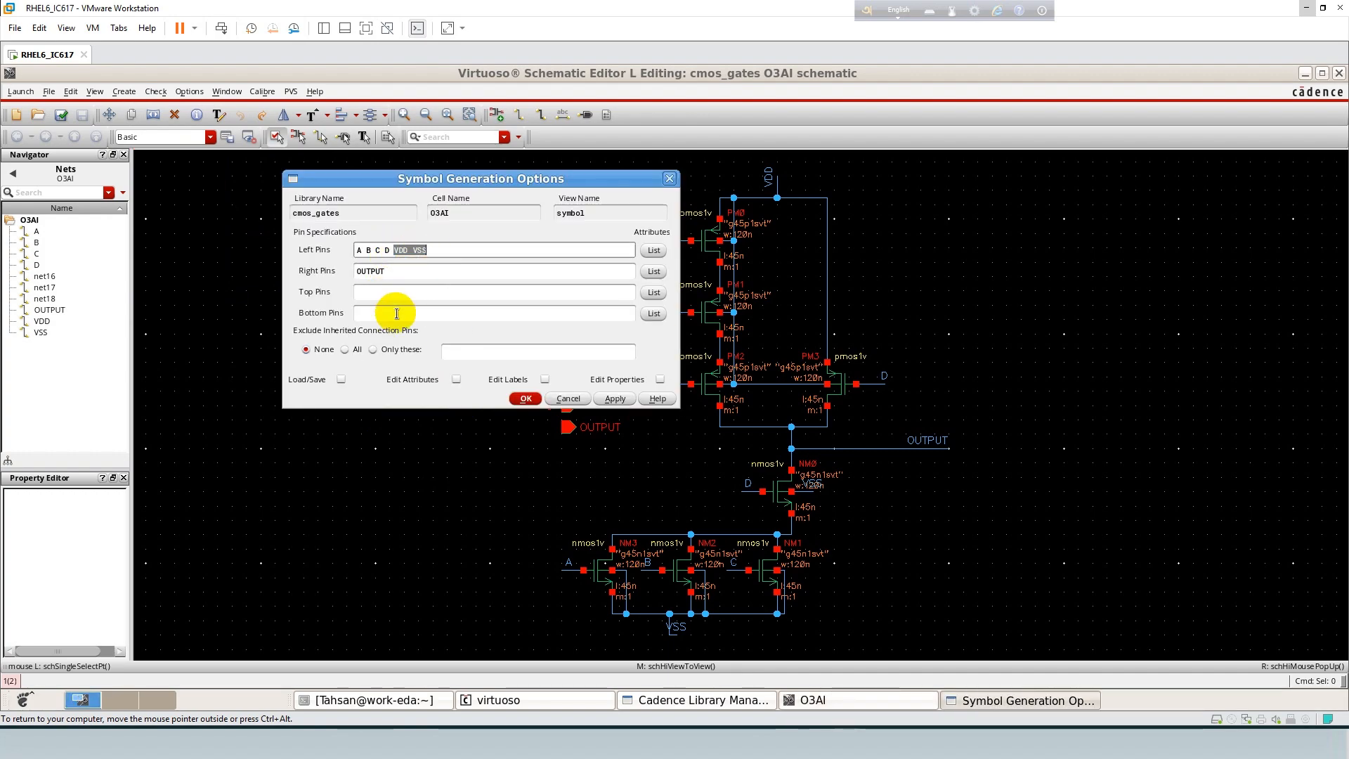
key("BackSpace")
left_click(385, 293)
middle_click(384, 295)
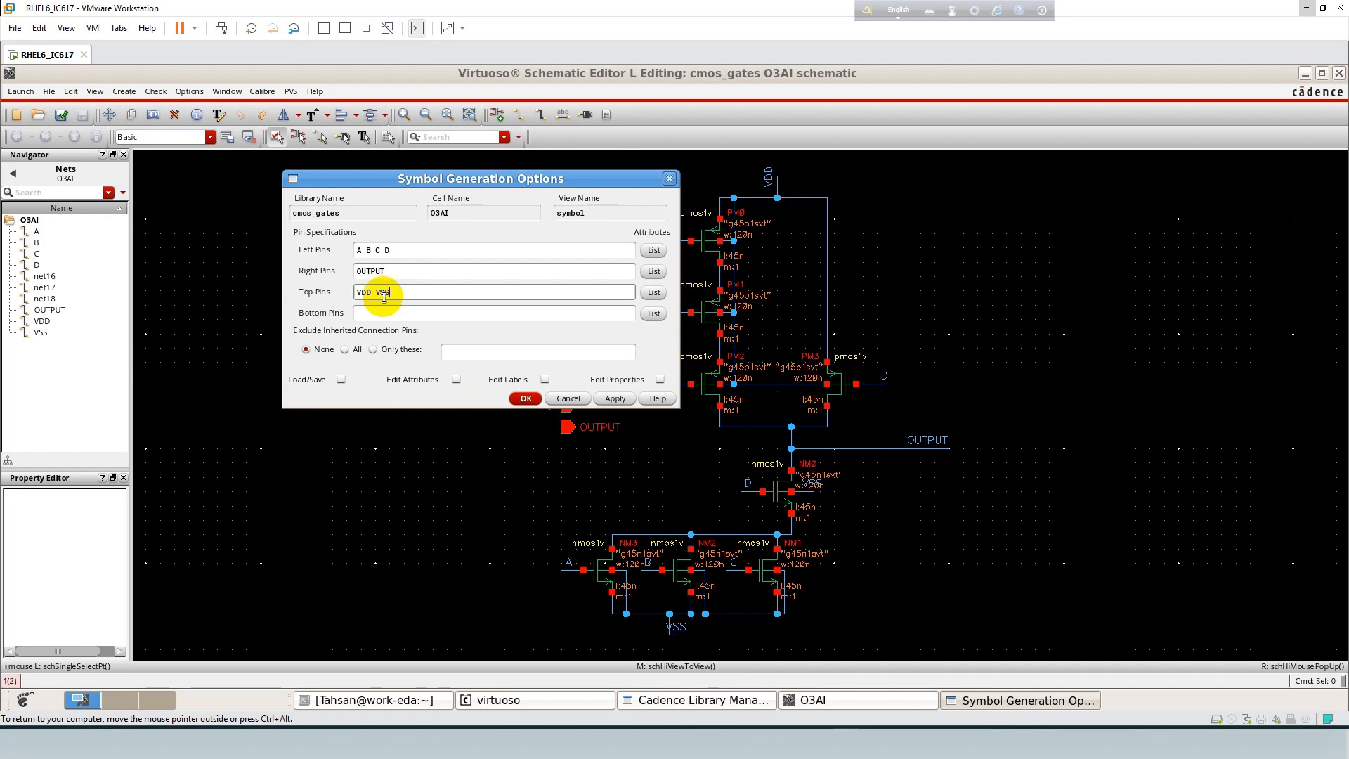
left_click_drag(398, 292, 382, 292)
key("BackSpace")
left_click(380, 314)
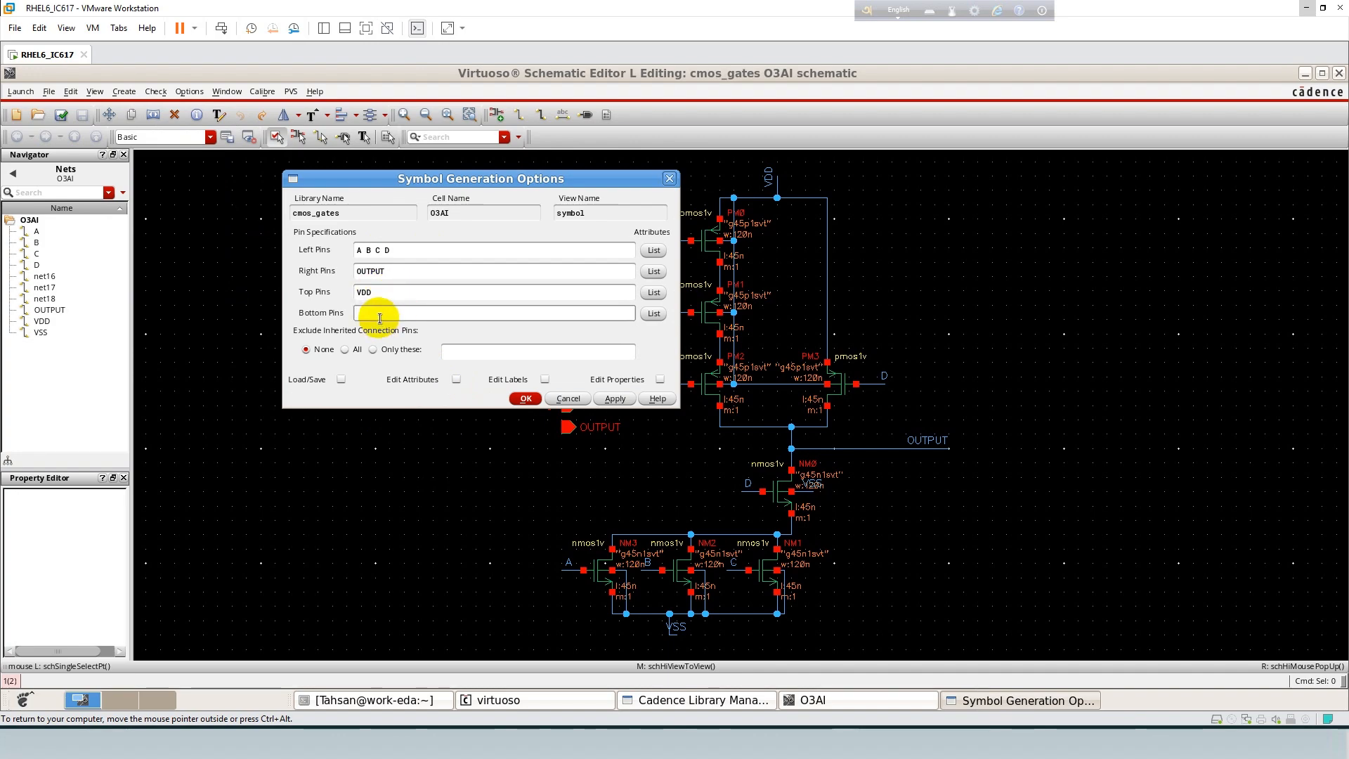
type("VSS")
left_click(526, 399)
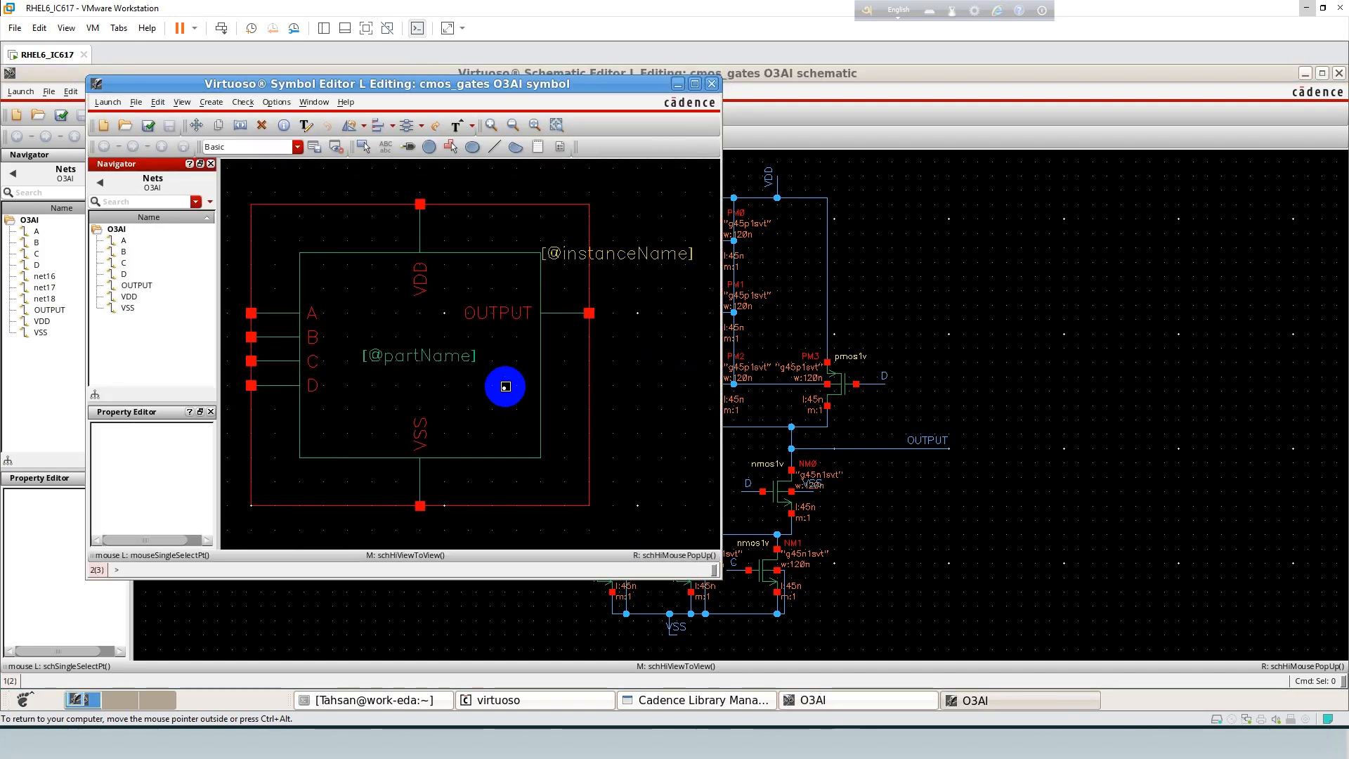
left_click(695, 83)
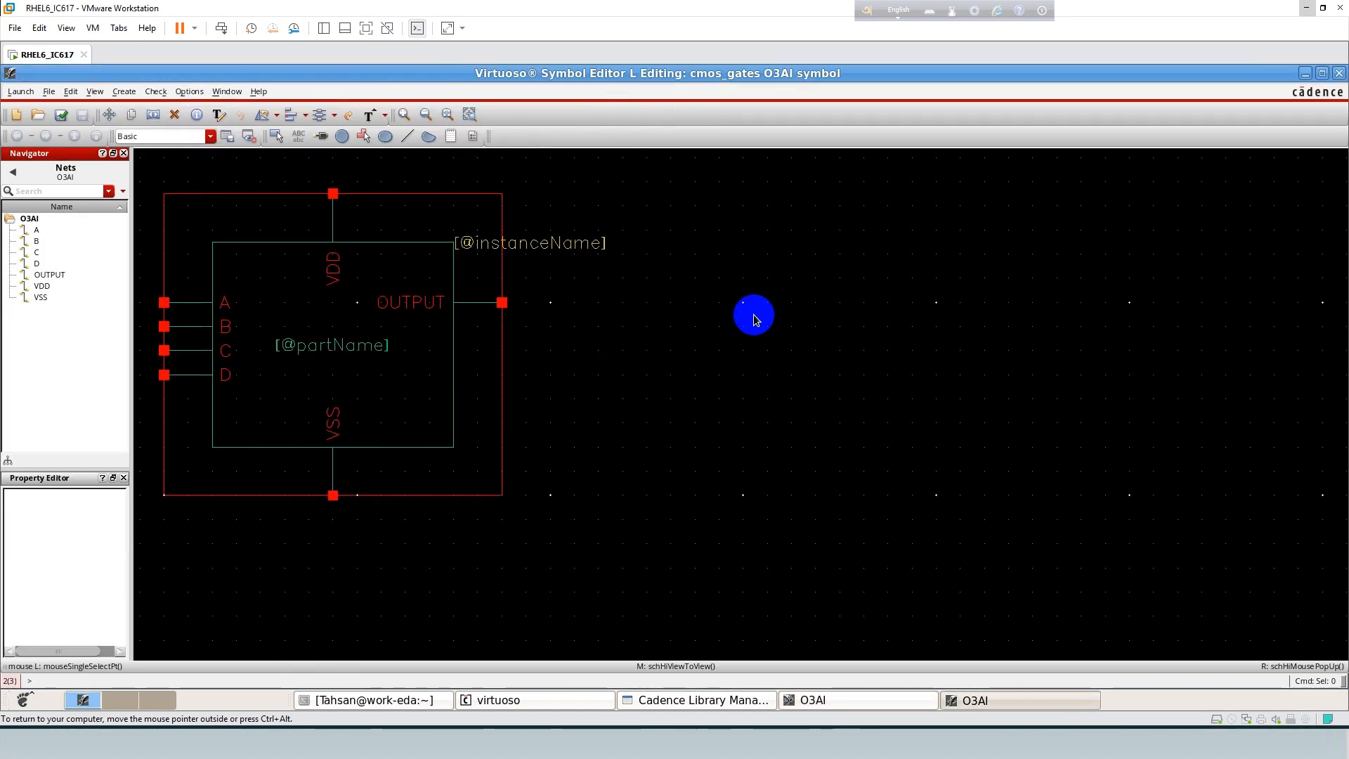
key("f")
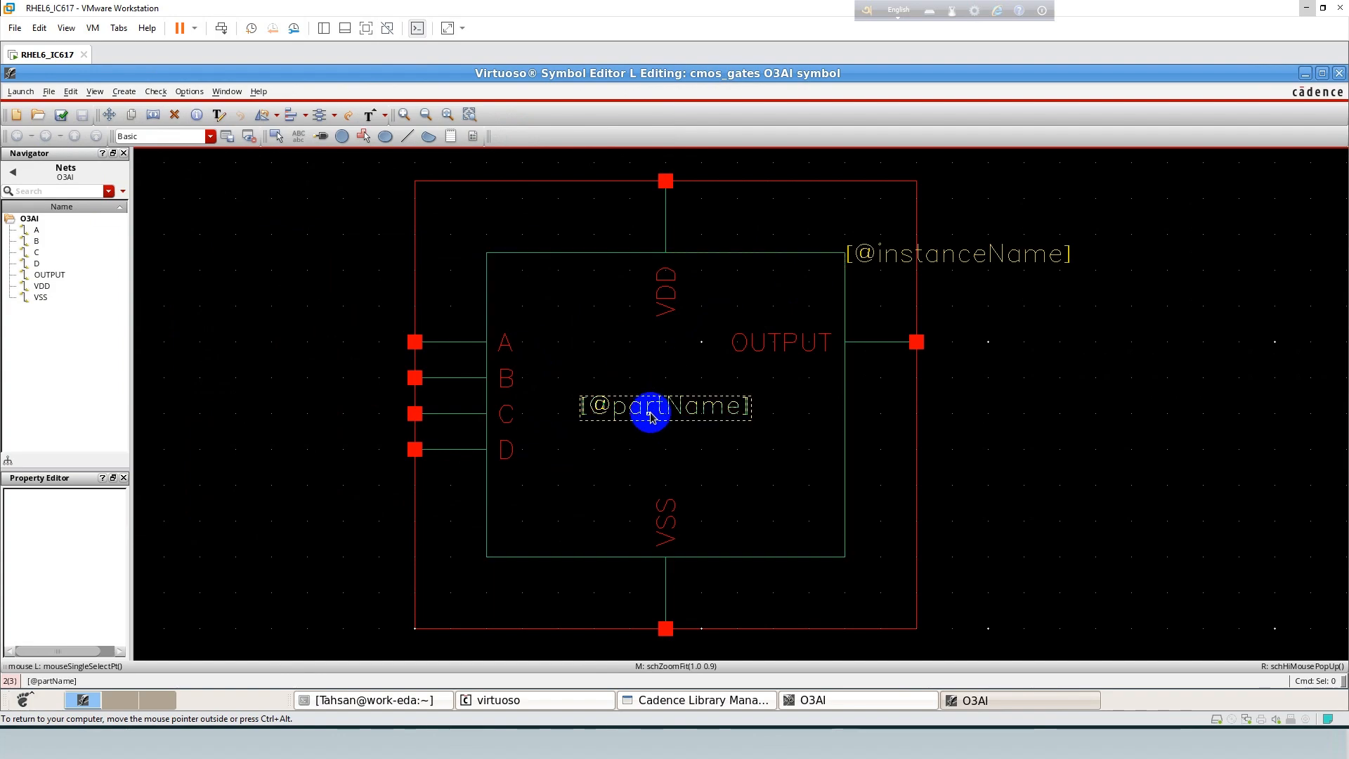
left_click(650, 410)
key("Delete")
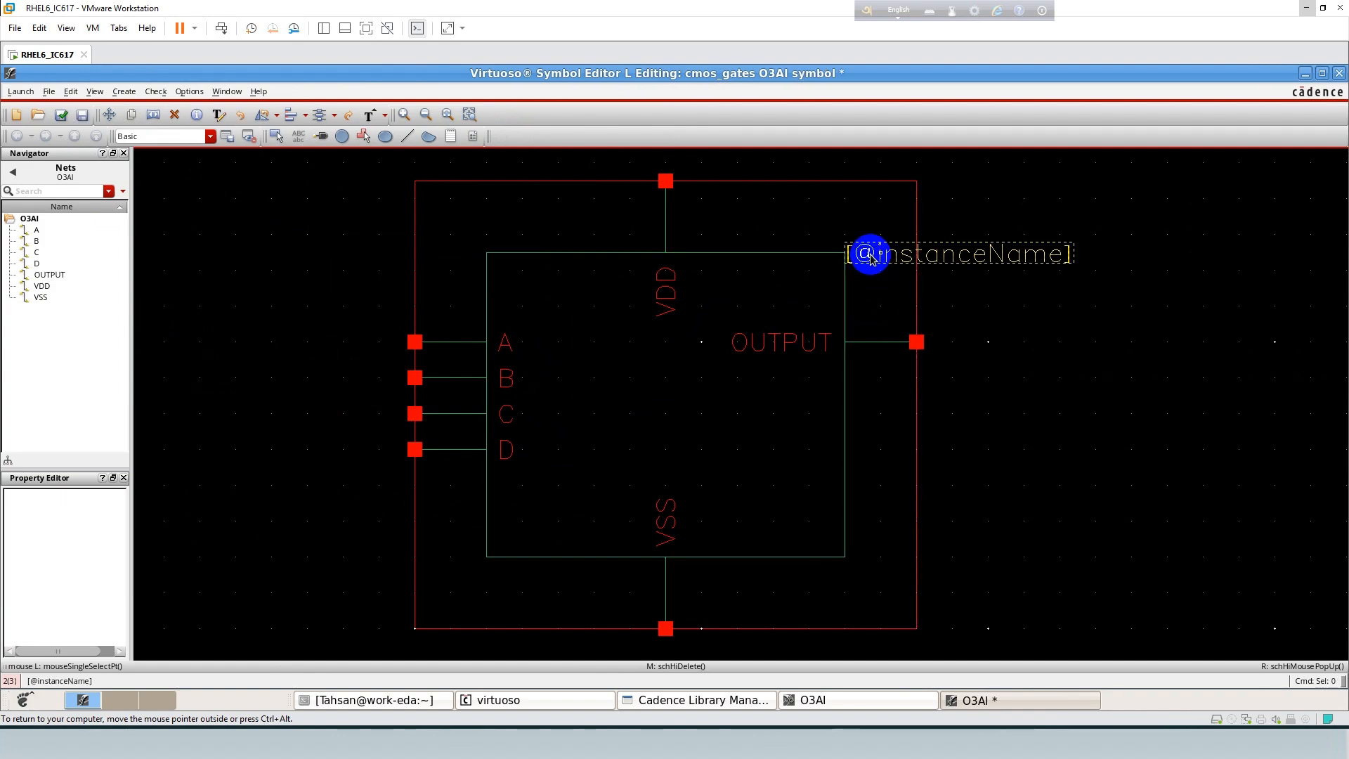
left_click(870, 257)
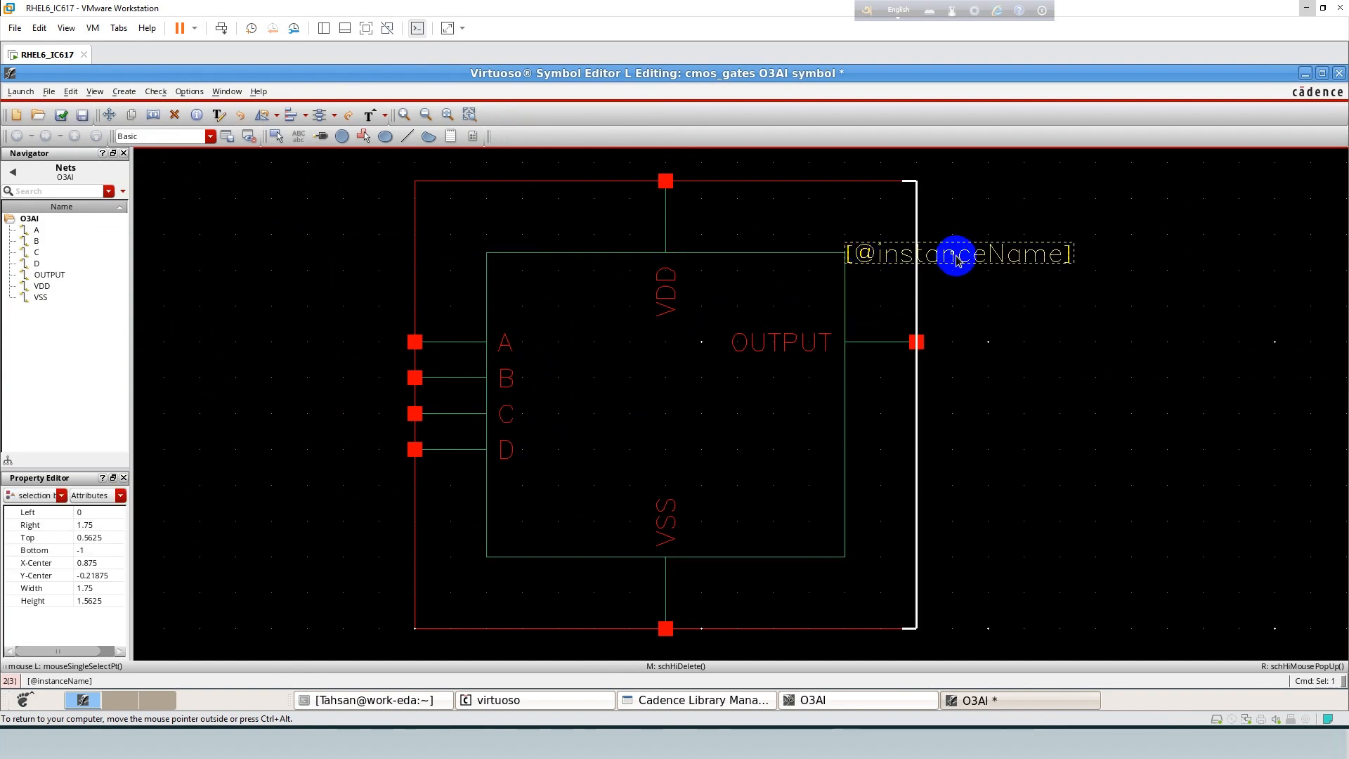
left_click_drag(955, 256, 1060, 313)
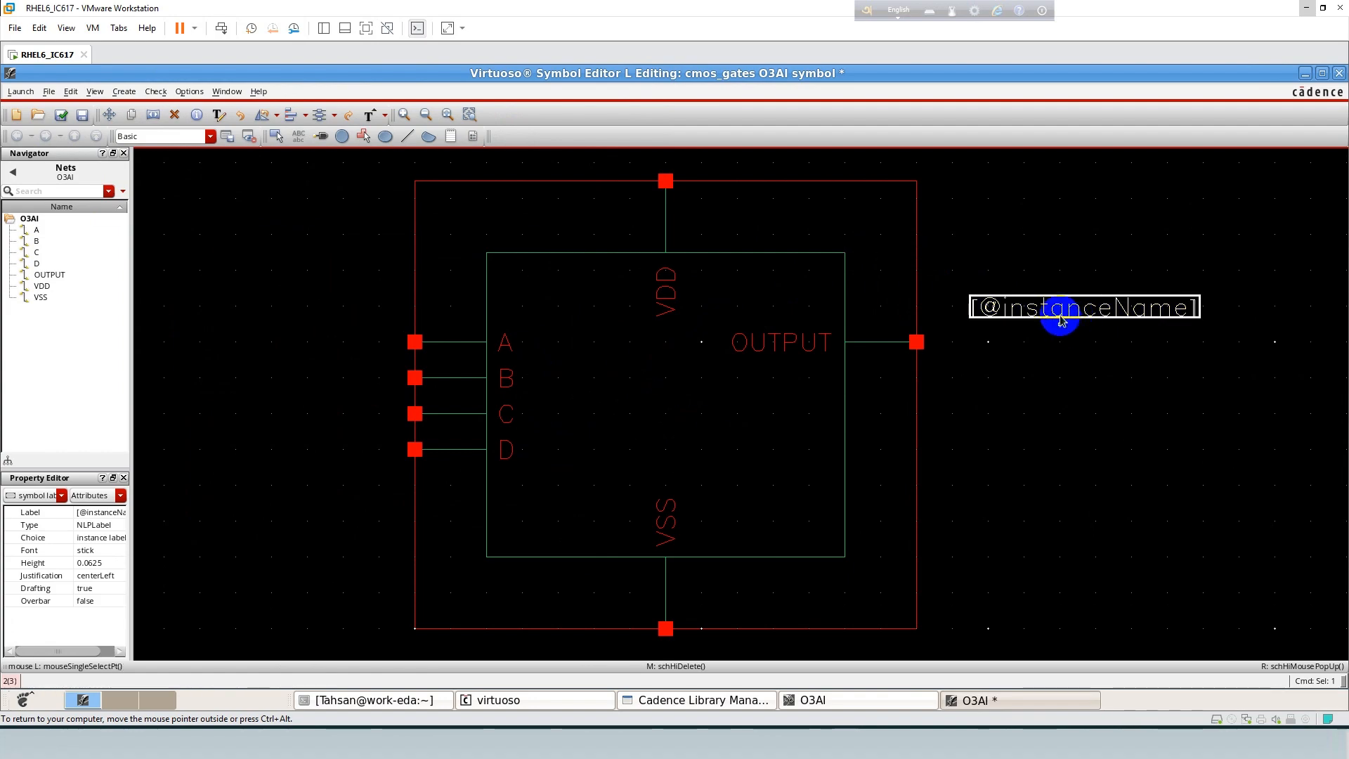
double_click(1054, 311)
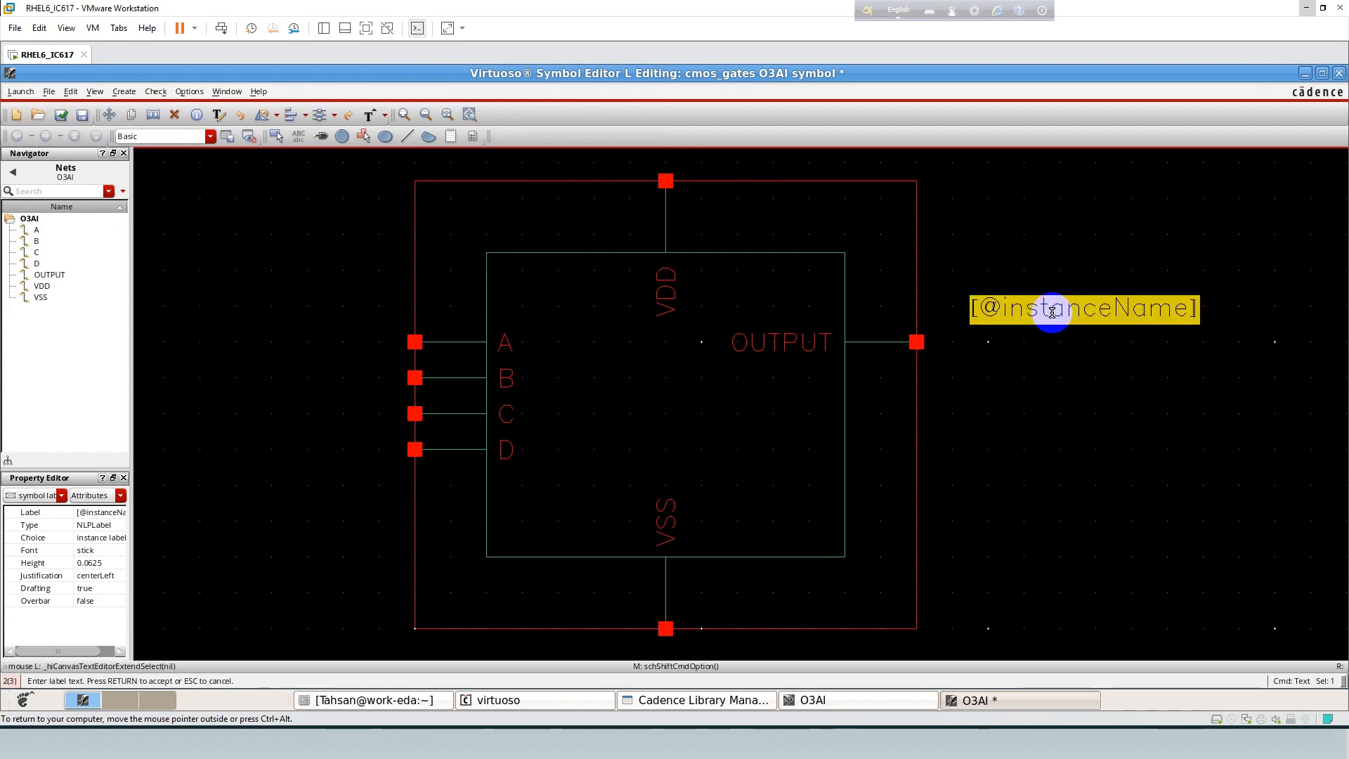
type("O3")
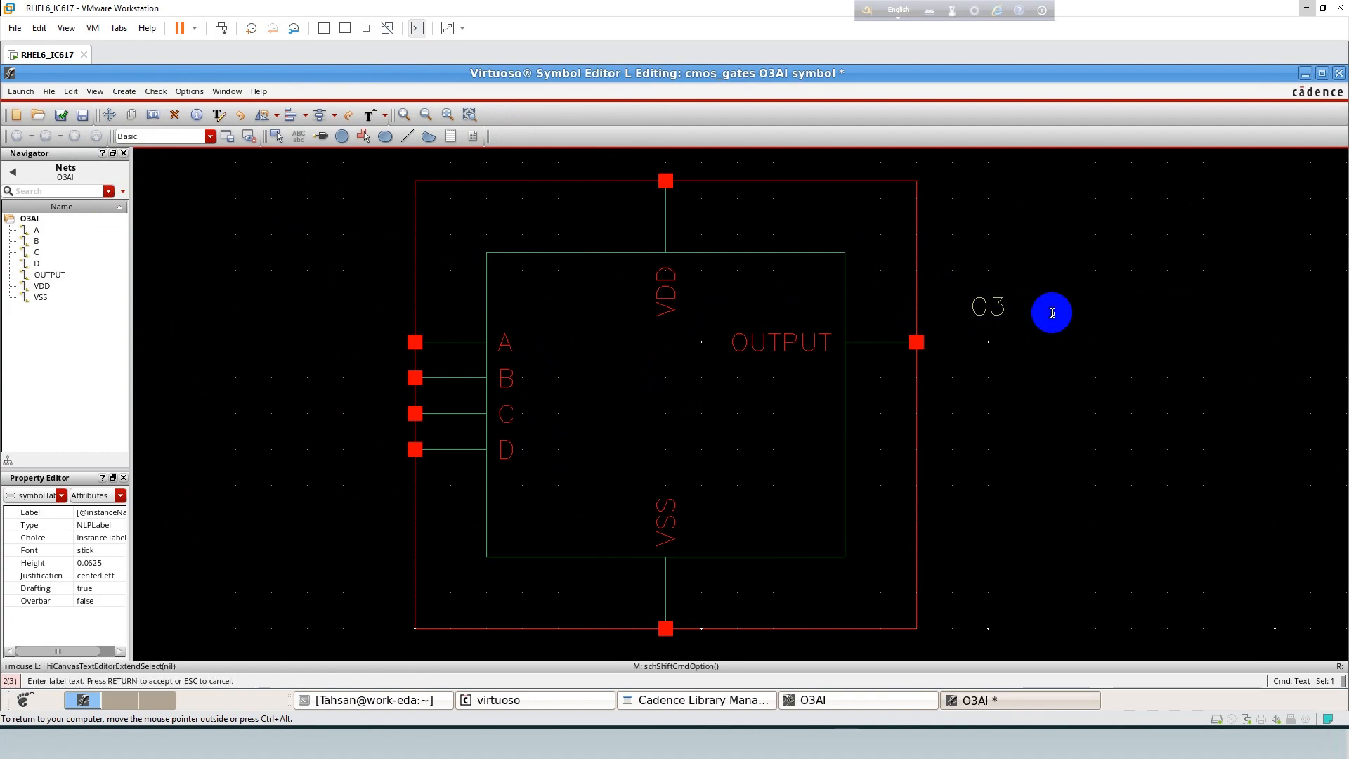
type("AI")
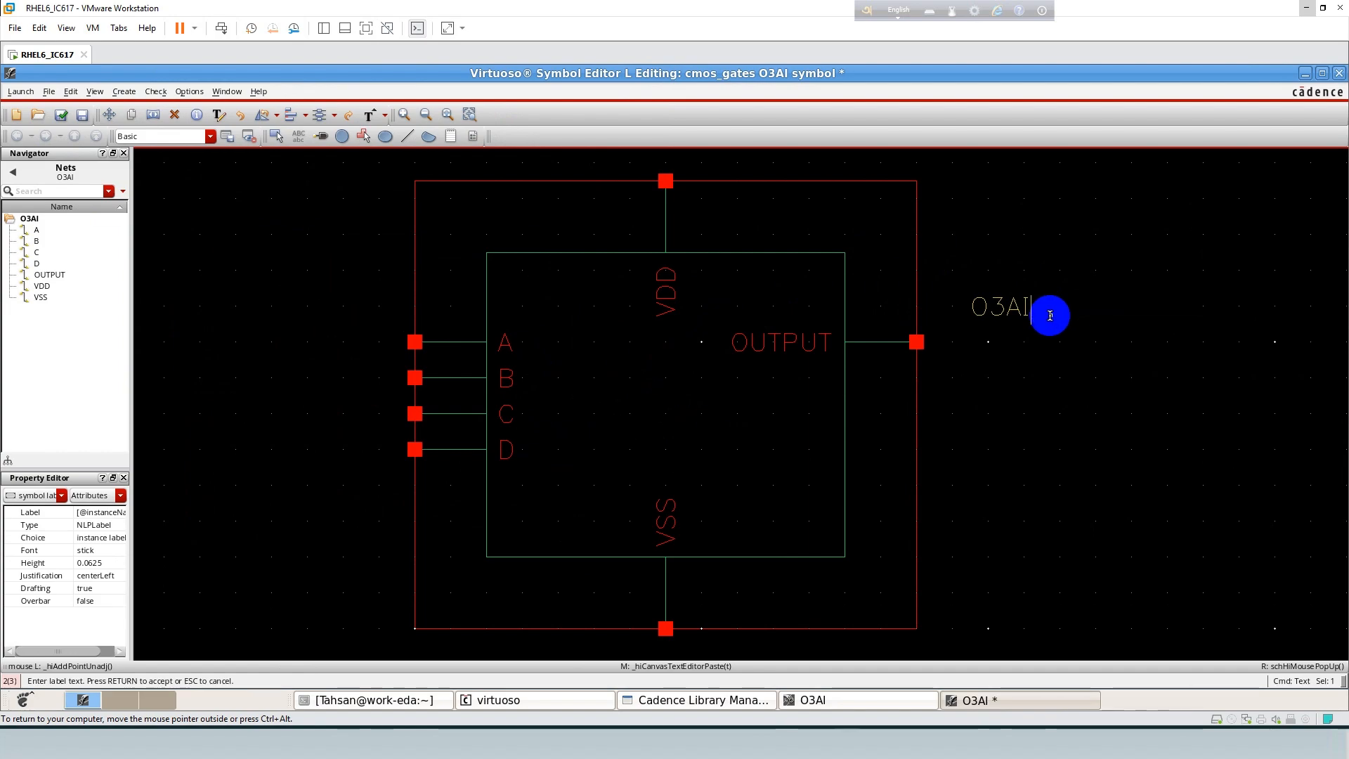
left_click(1098, 350)
left_click_drag(993, 305, 642, 398)
Move the OUTPUT pin with its stub and label down to the symbol's mid-height, and check and save the symbol.
left_click_drag(1059, 396, 716, 380)
left_click(984, 359)
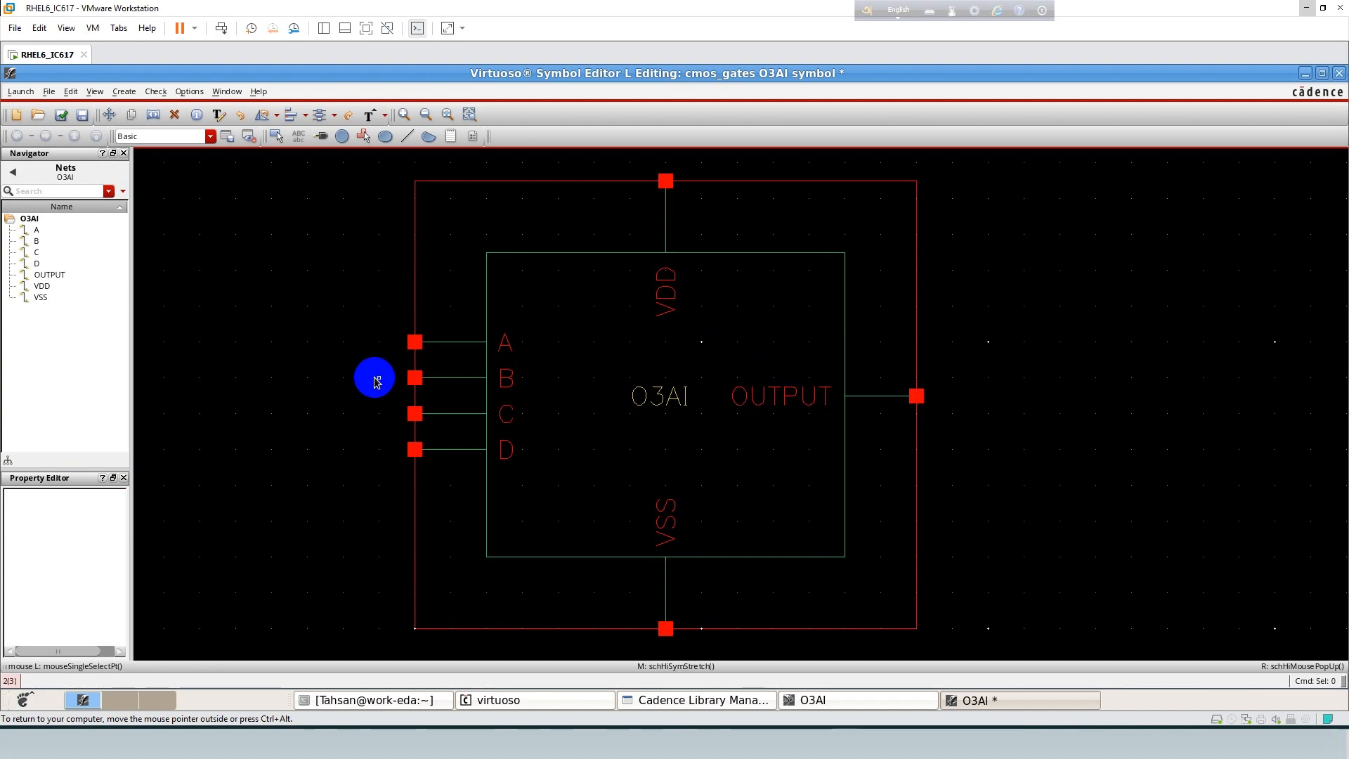
key("f")
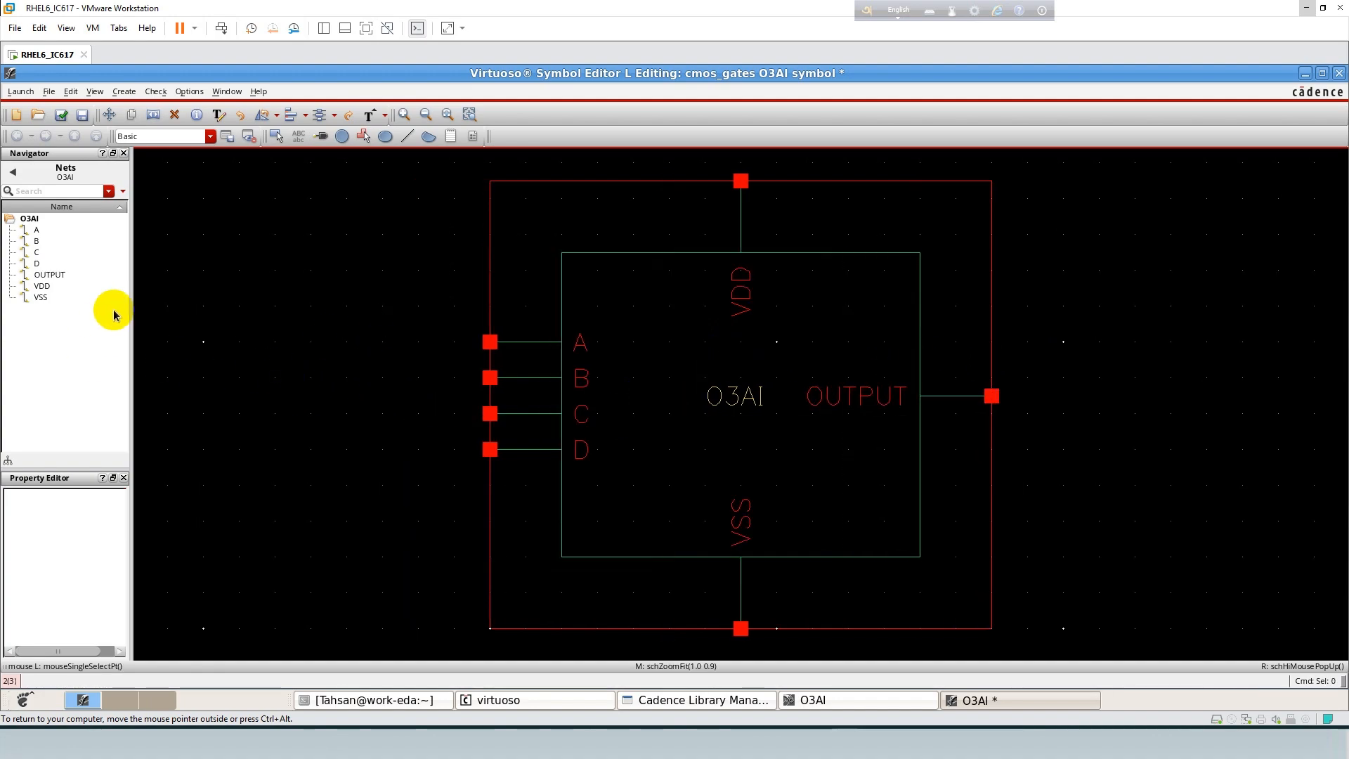
left_click(62, 115)
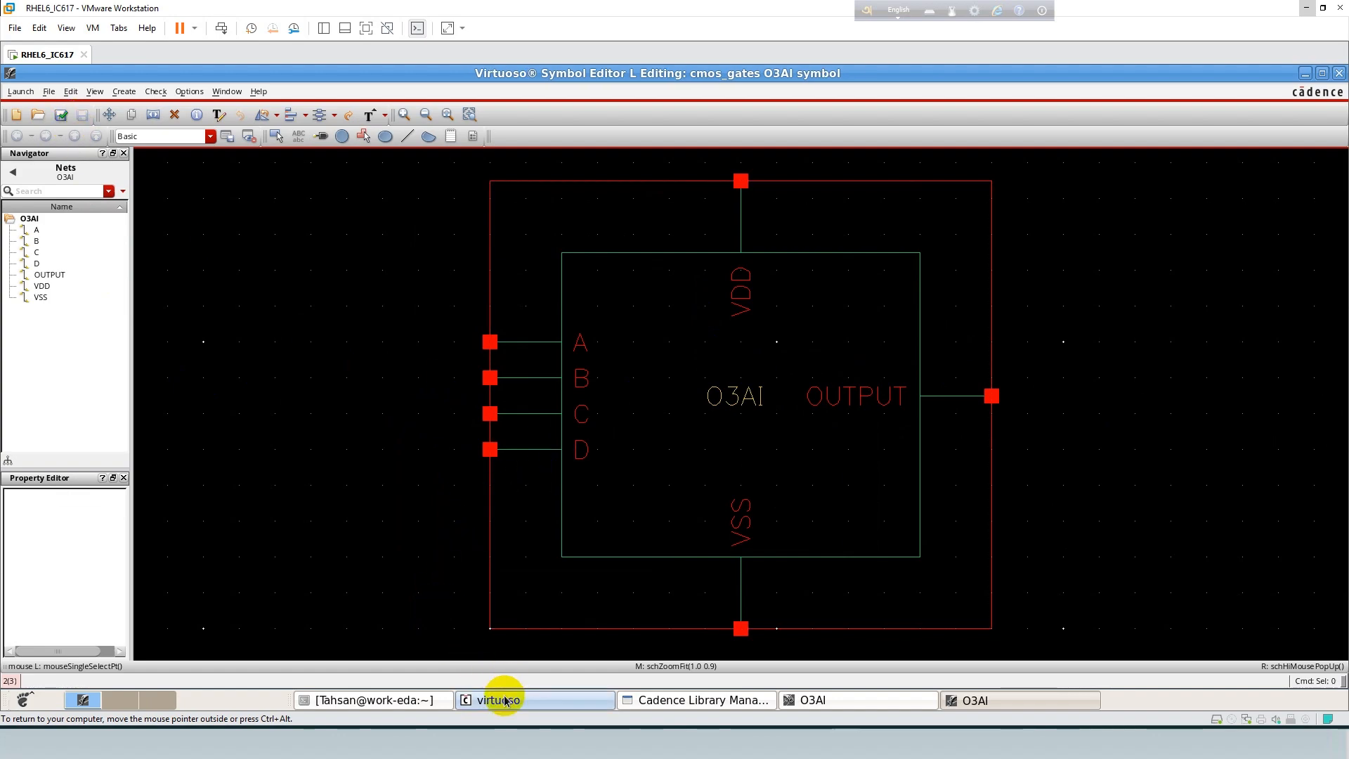
Create a new schematic cell named O3AI_Test in the cmos_gates library and maximize its editor window.
left_click(497, 699)
left_click(377, 151)
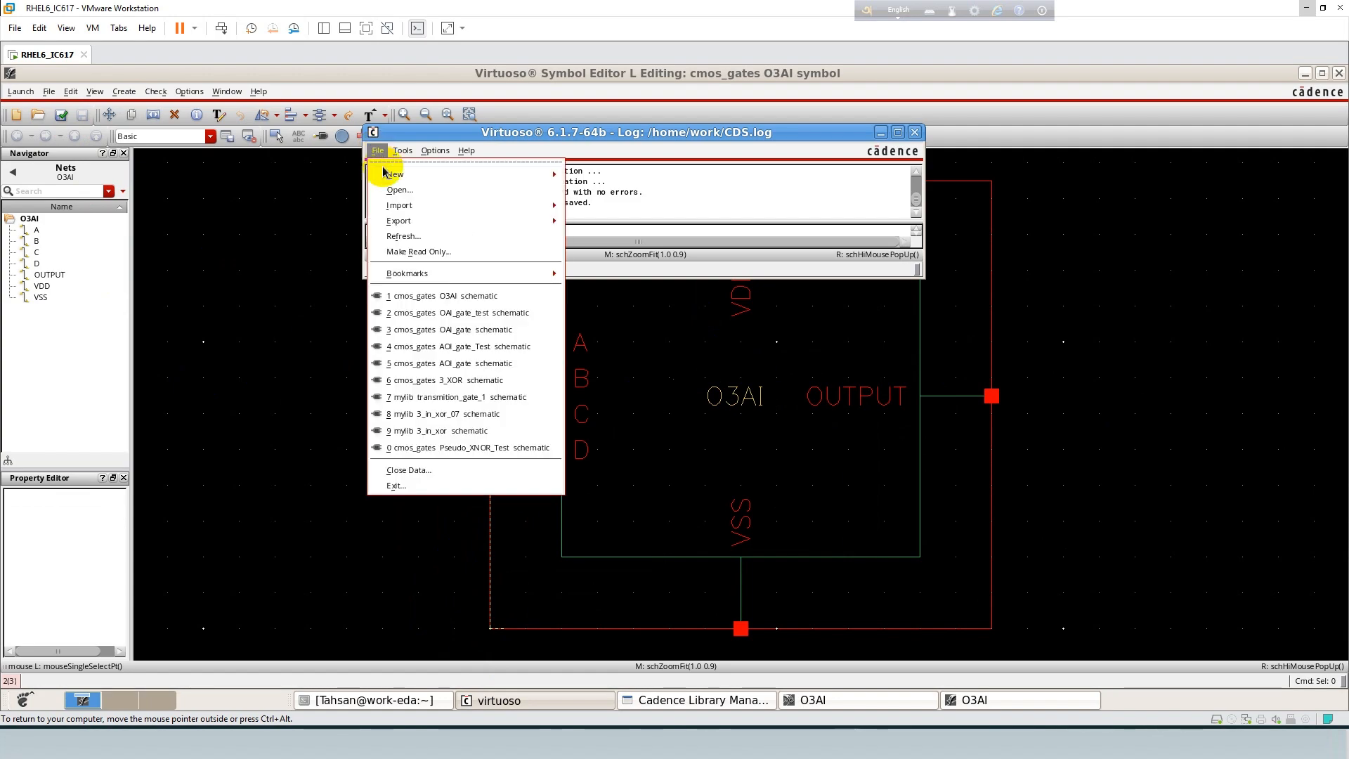
mouse_move(394, 174)
left_click(592, 200)
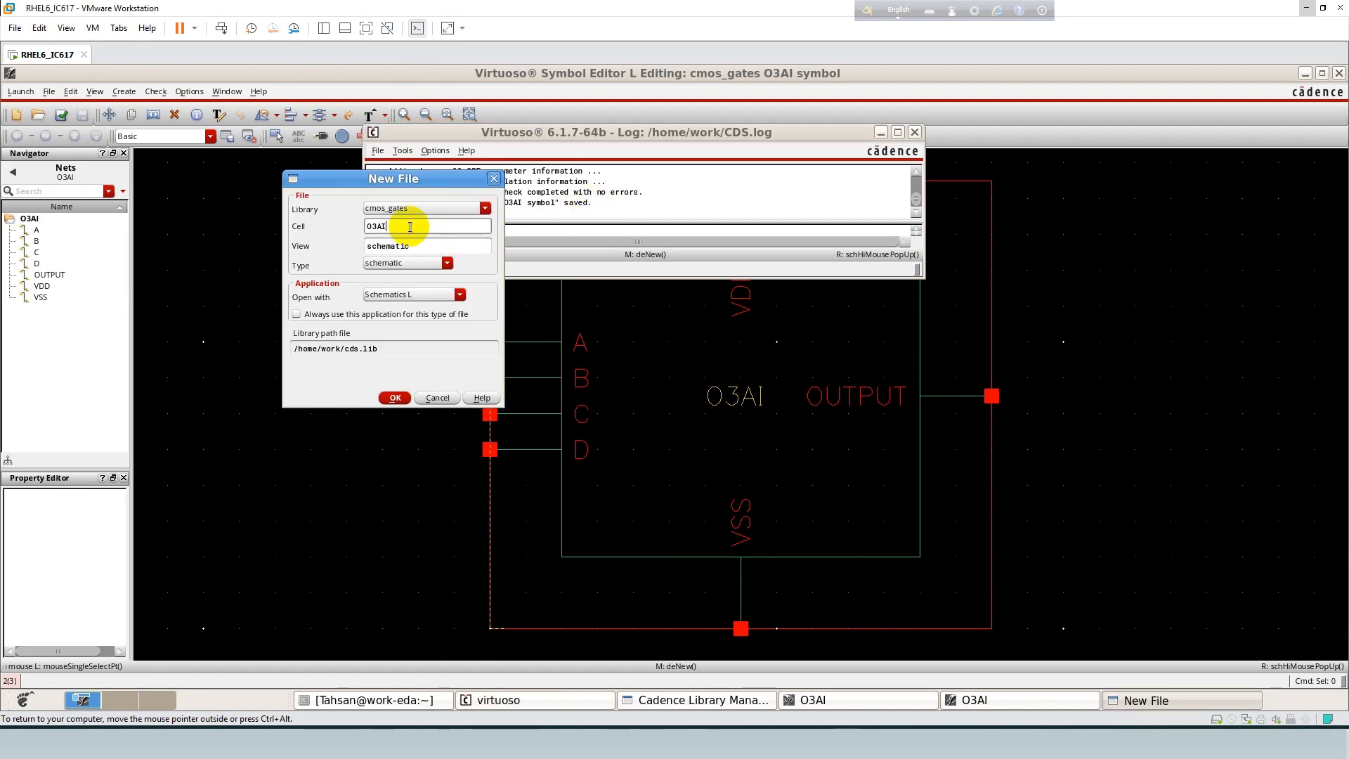
type("_Test")
left_click(390, 398)
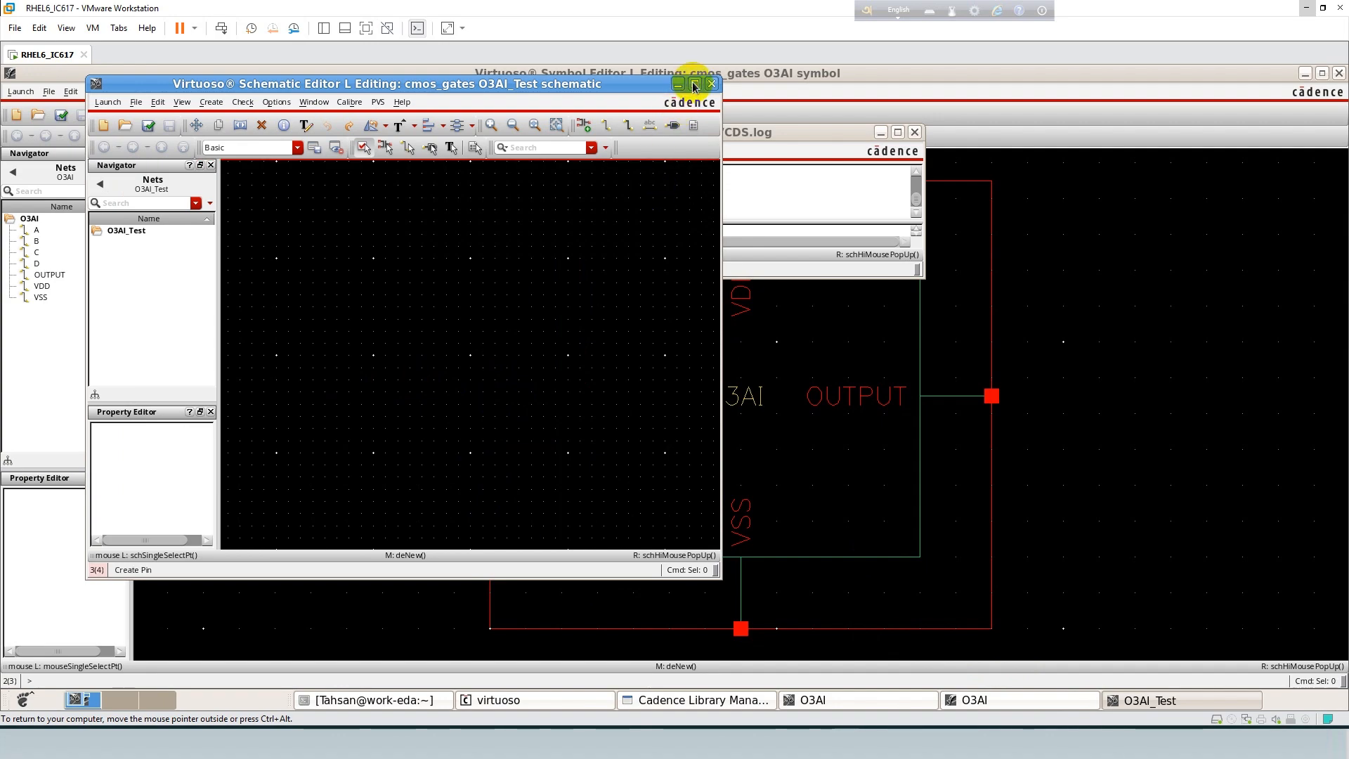
left_click(696, 85)
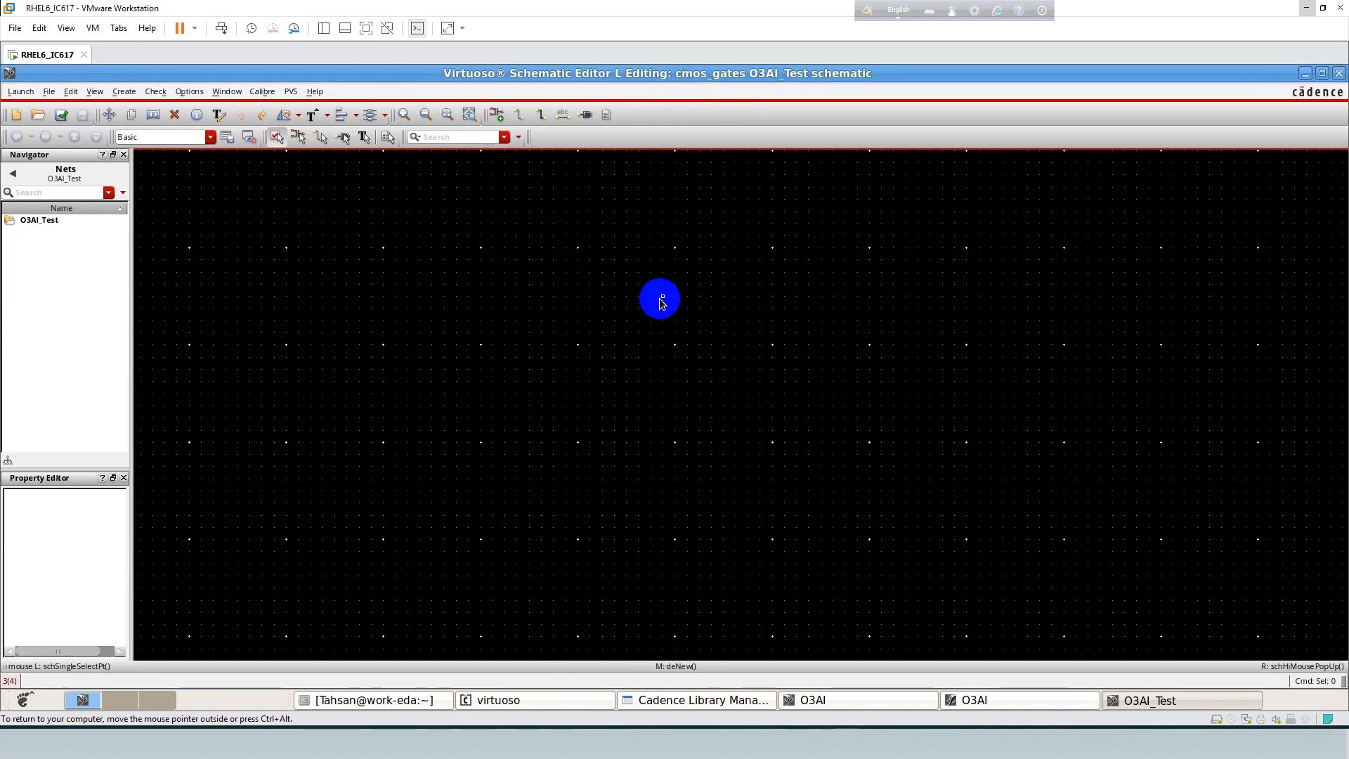
Place an instance of the O3AI symbol from the cmos_gates library in the center of the test schematic.
key("i")
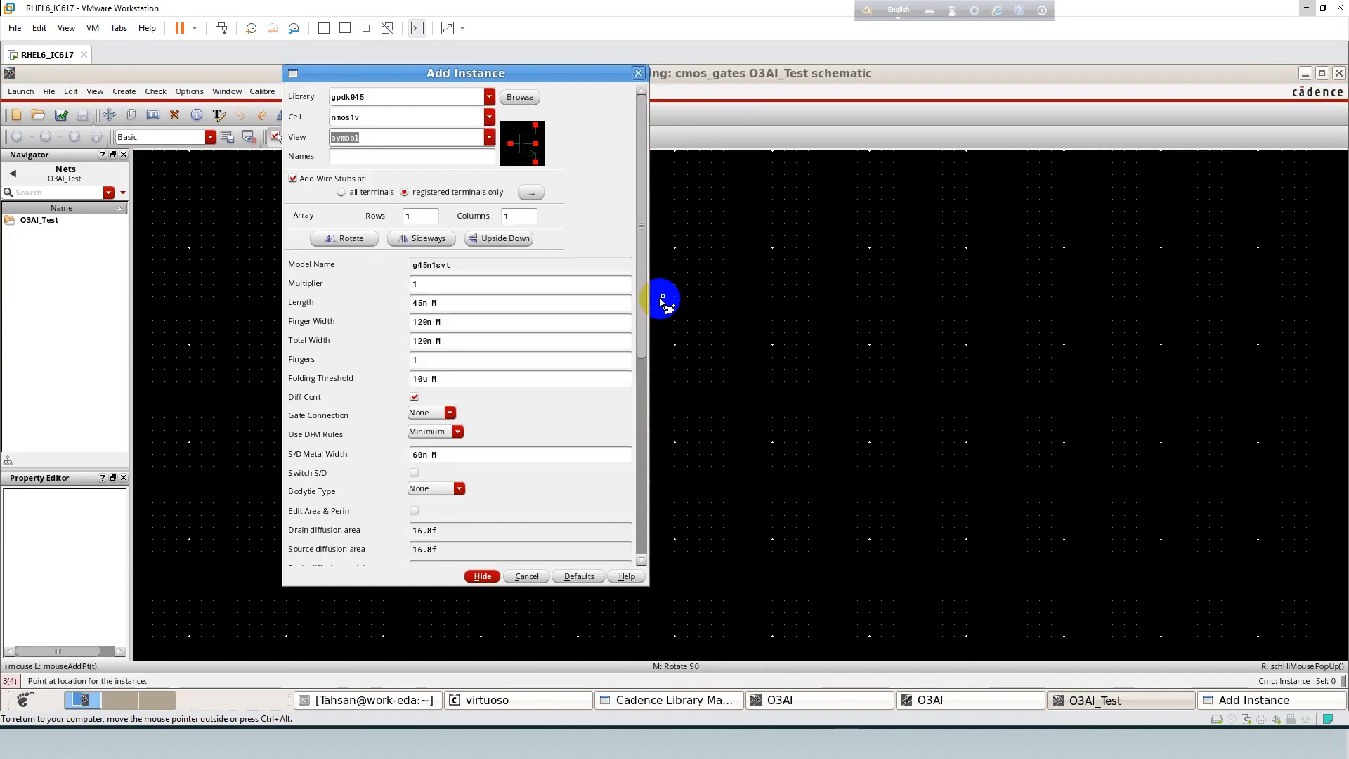
left_click(489, 97)
left_click(377, 203)
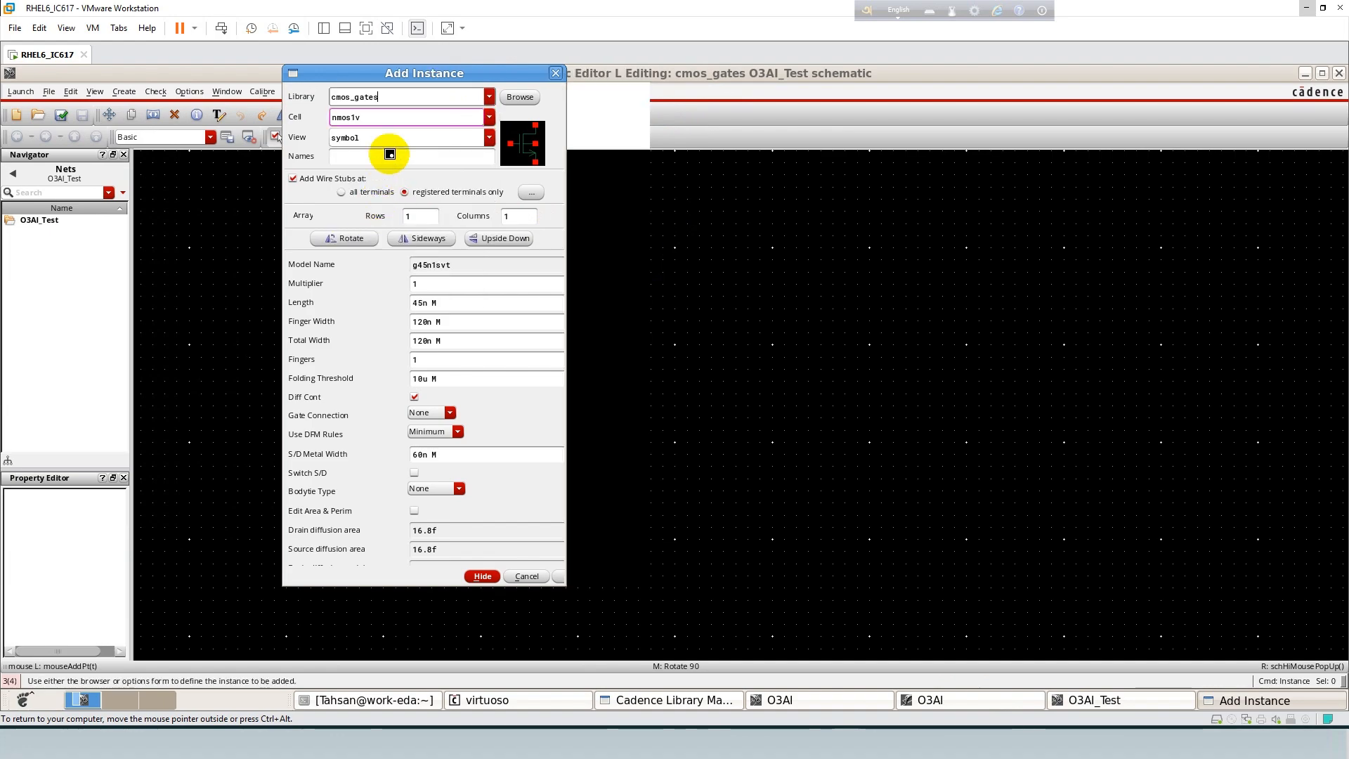
left_click(390, 118)
type("O3AI")
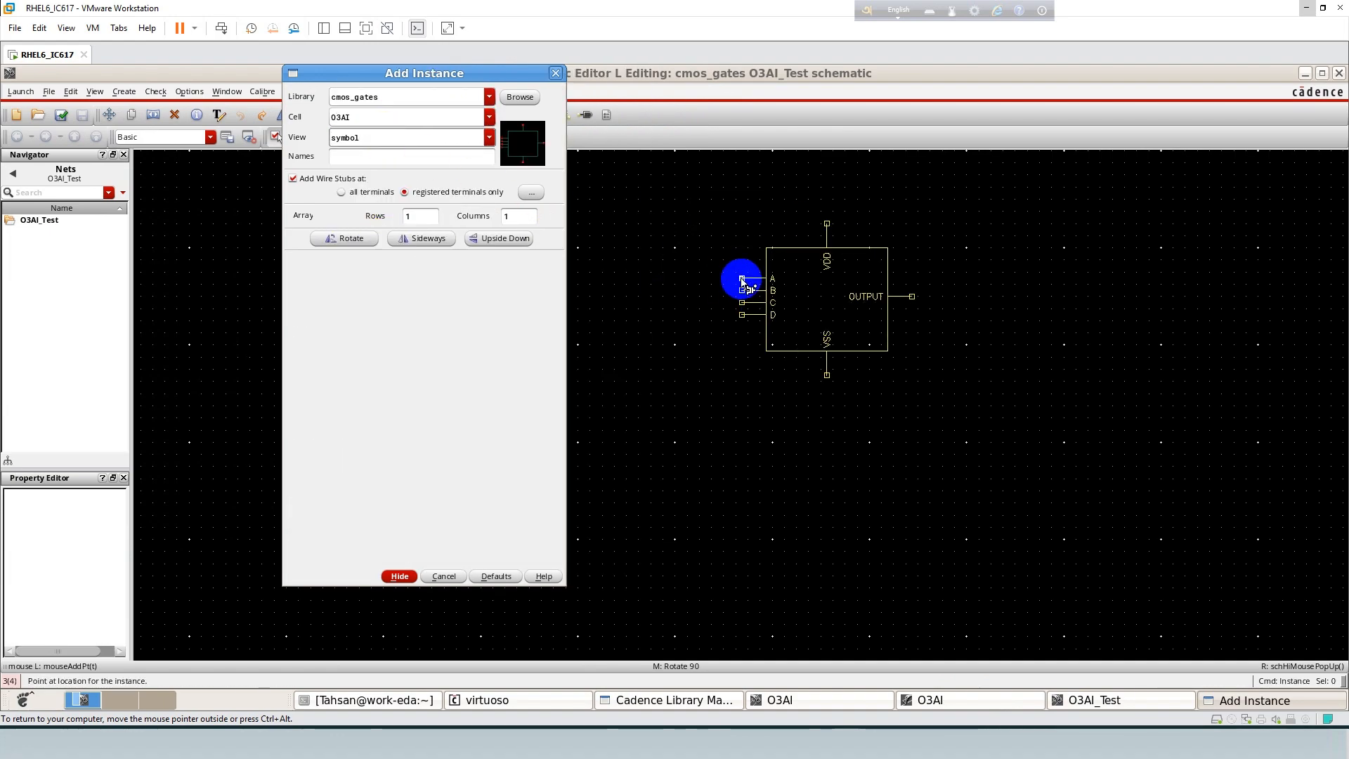
left_click(609, 355)
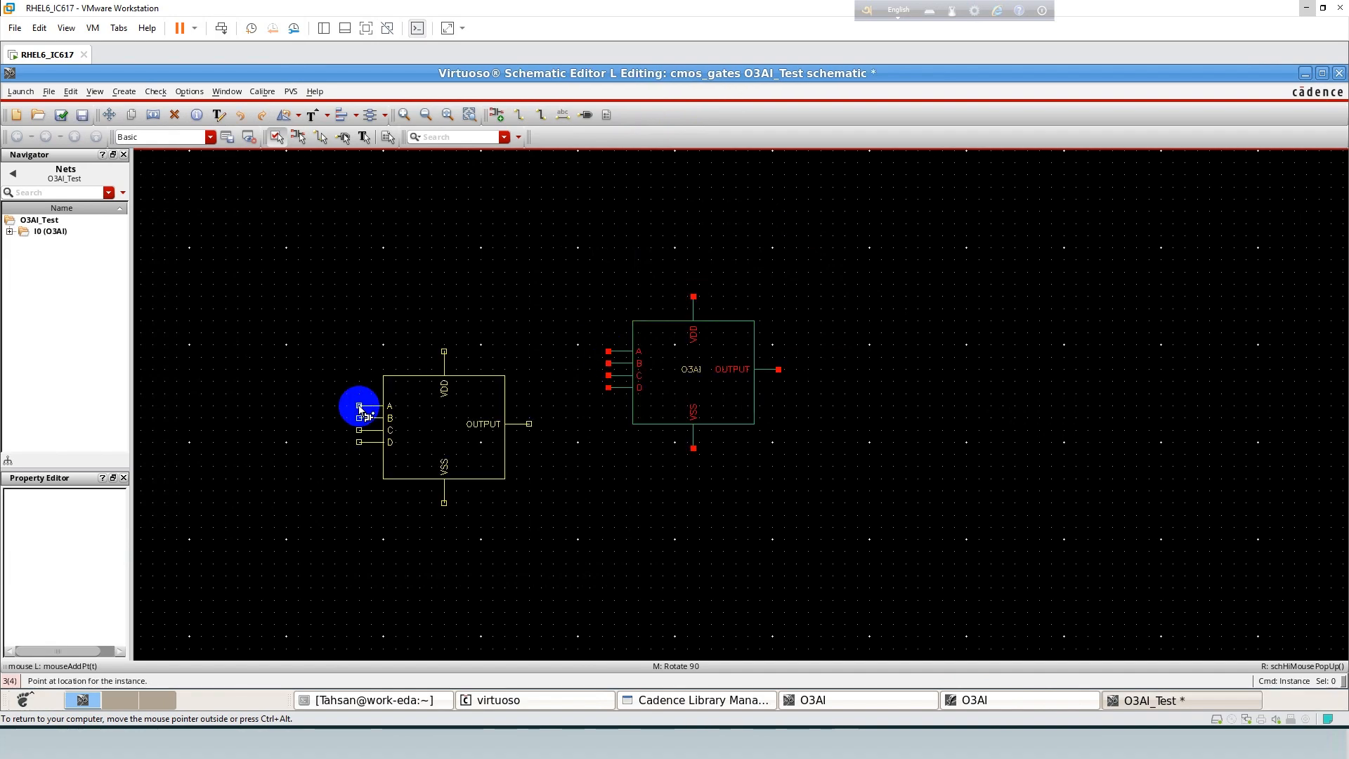
key("Escape")
left_click(736, 372)
key("ctrl+z")
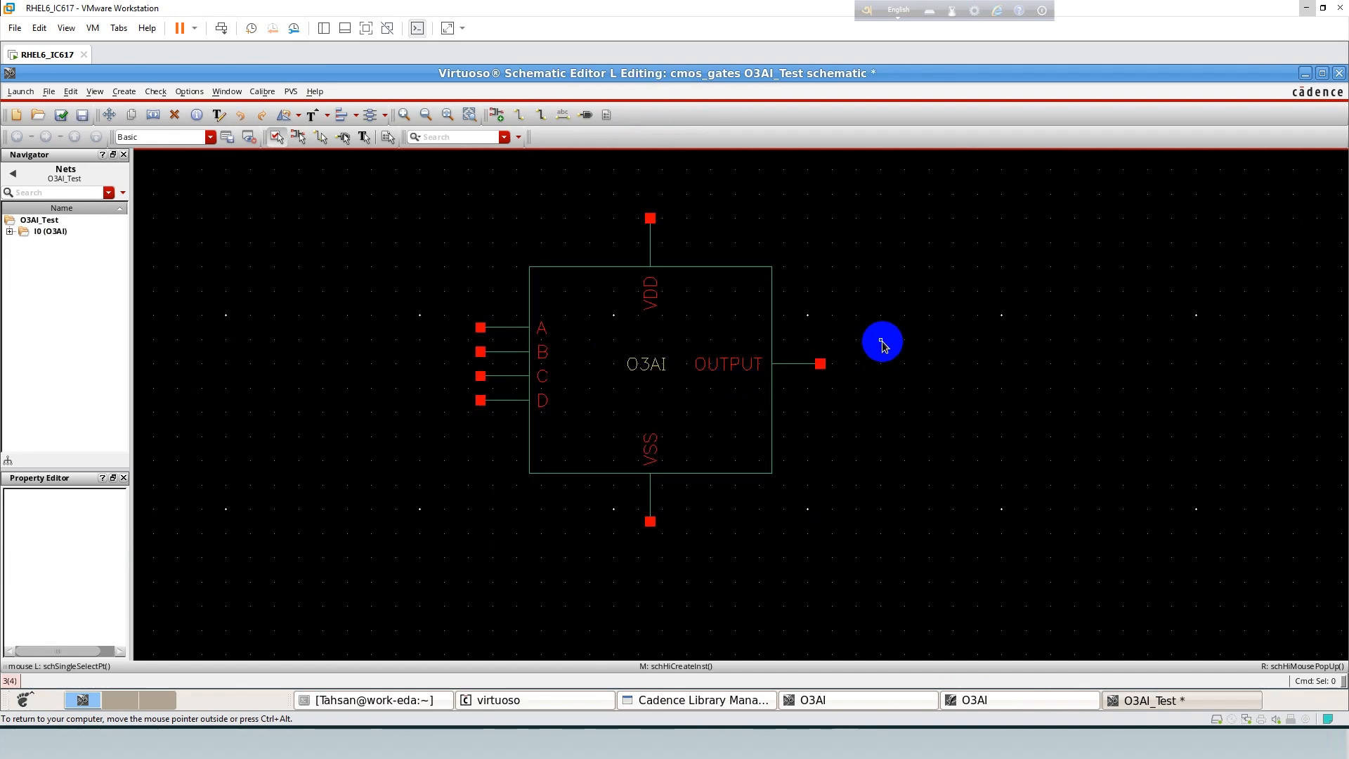
Place a vdc source from analogLib to the upper left of the O3AI symbol, rotated horizontally with its positive terminal facing the VDD pin.
middle_click(882, 343)
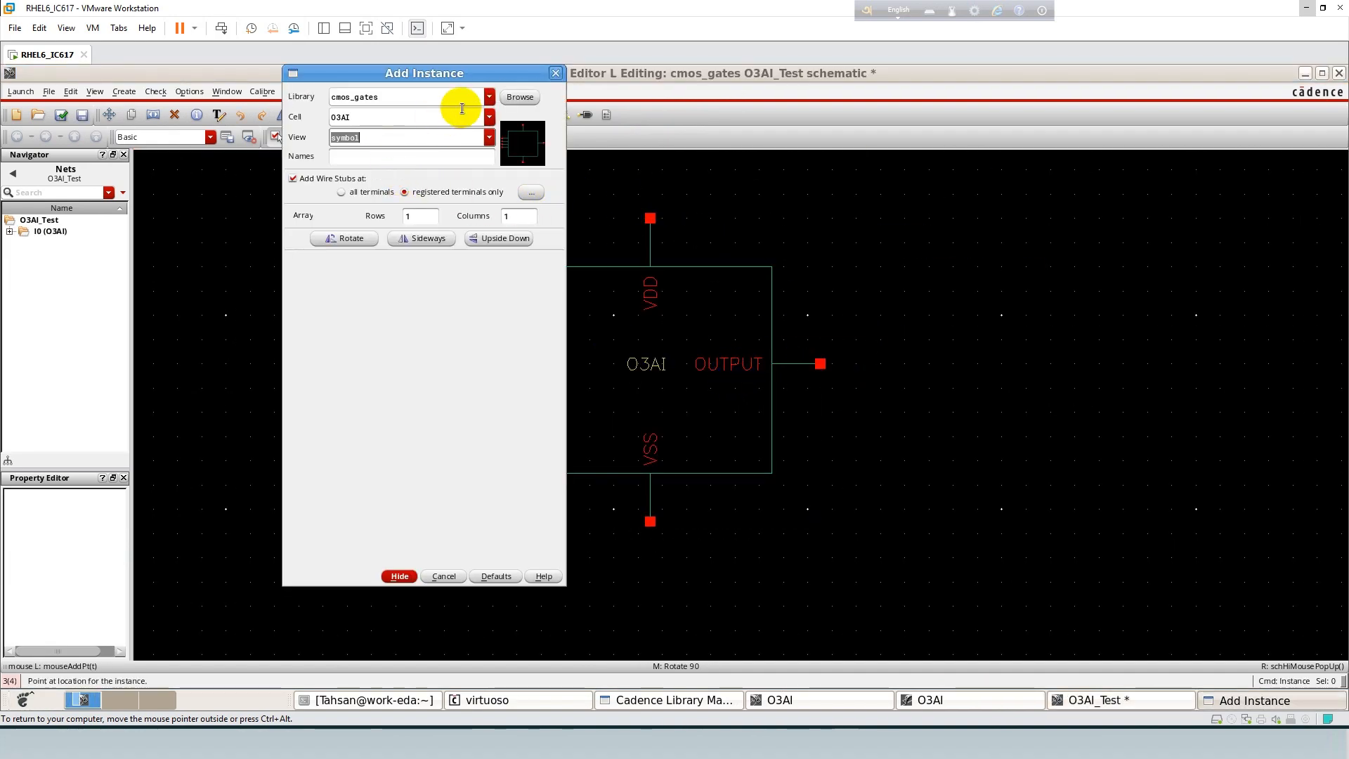
left_click(489, 97)
left_click(379, 155)
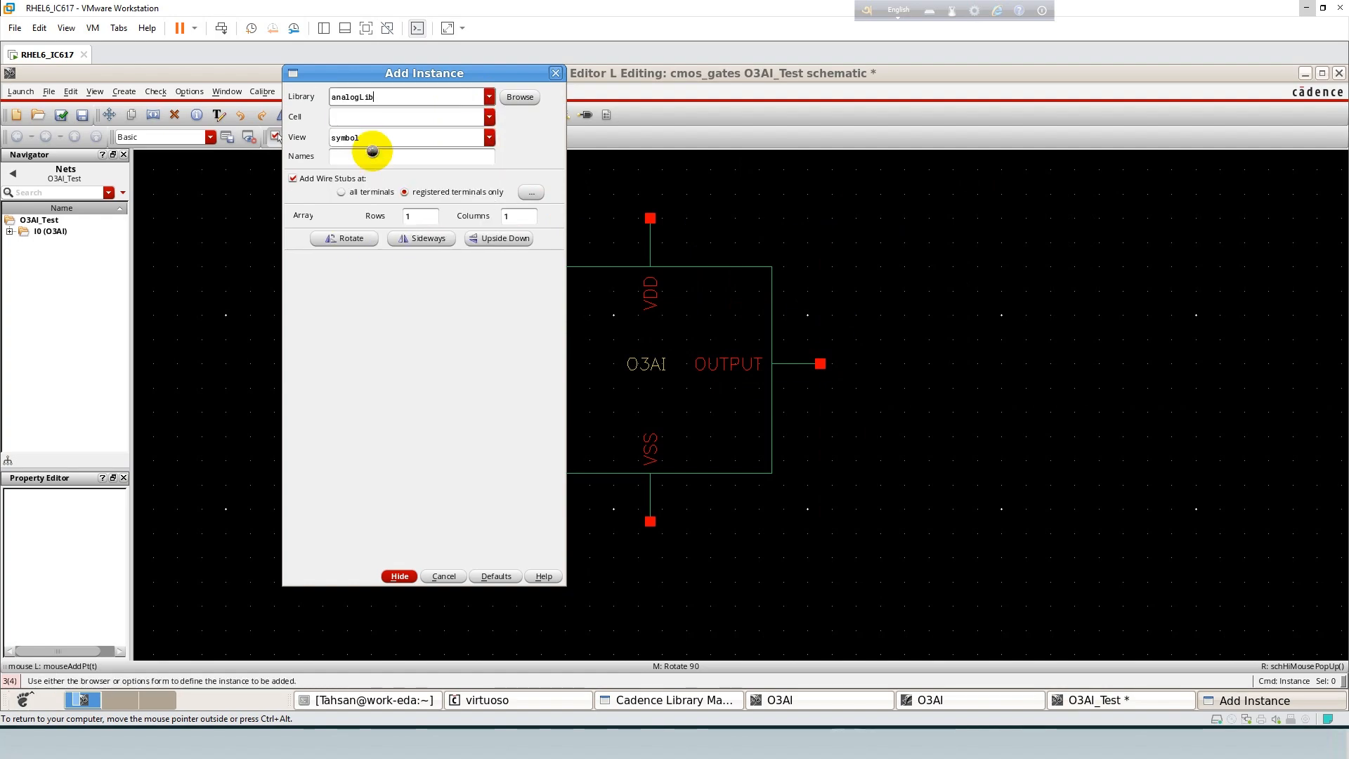
left_click(369, 119)
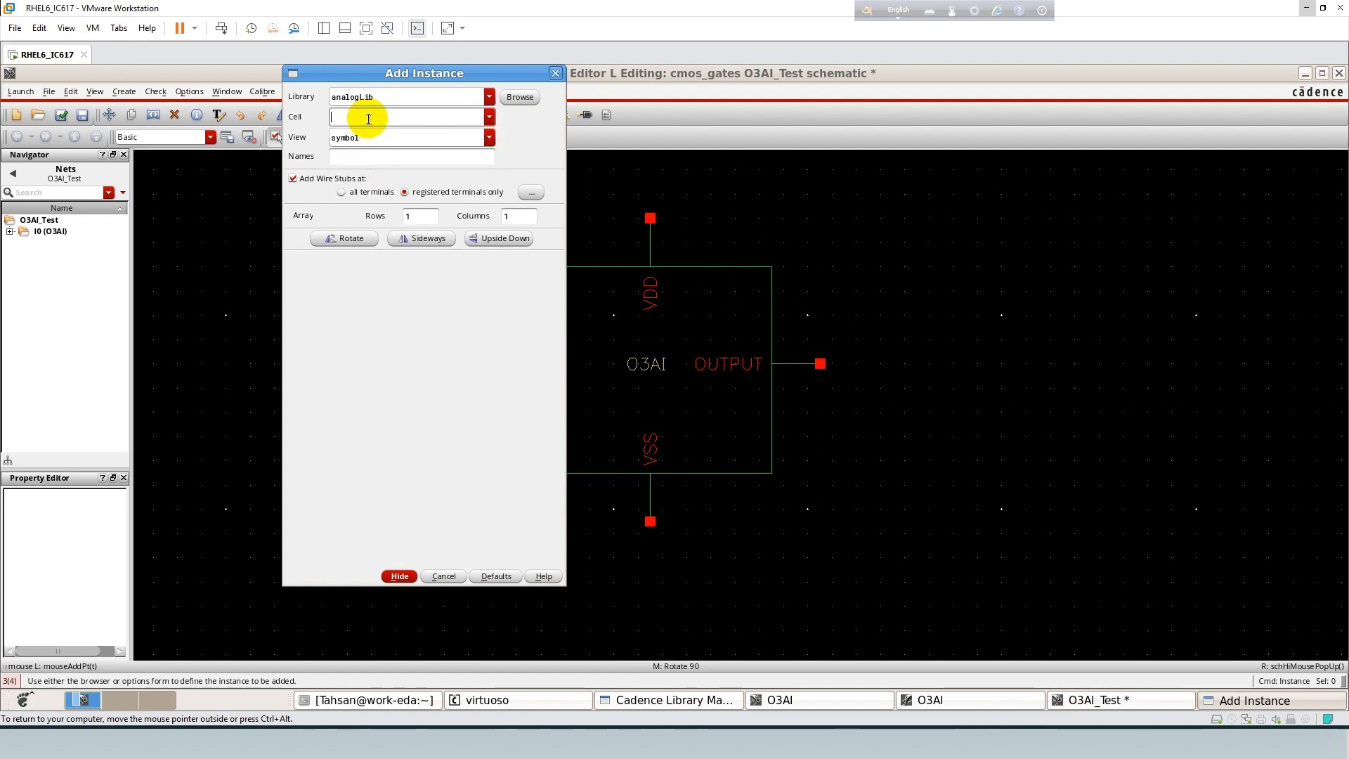
type("vdc")
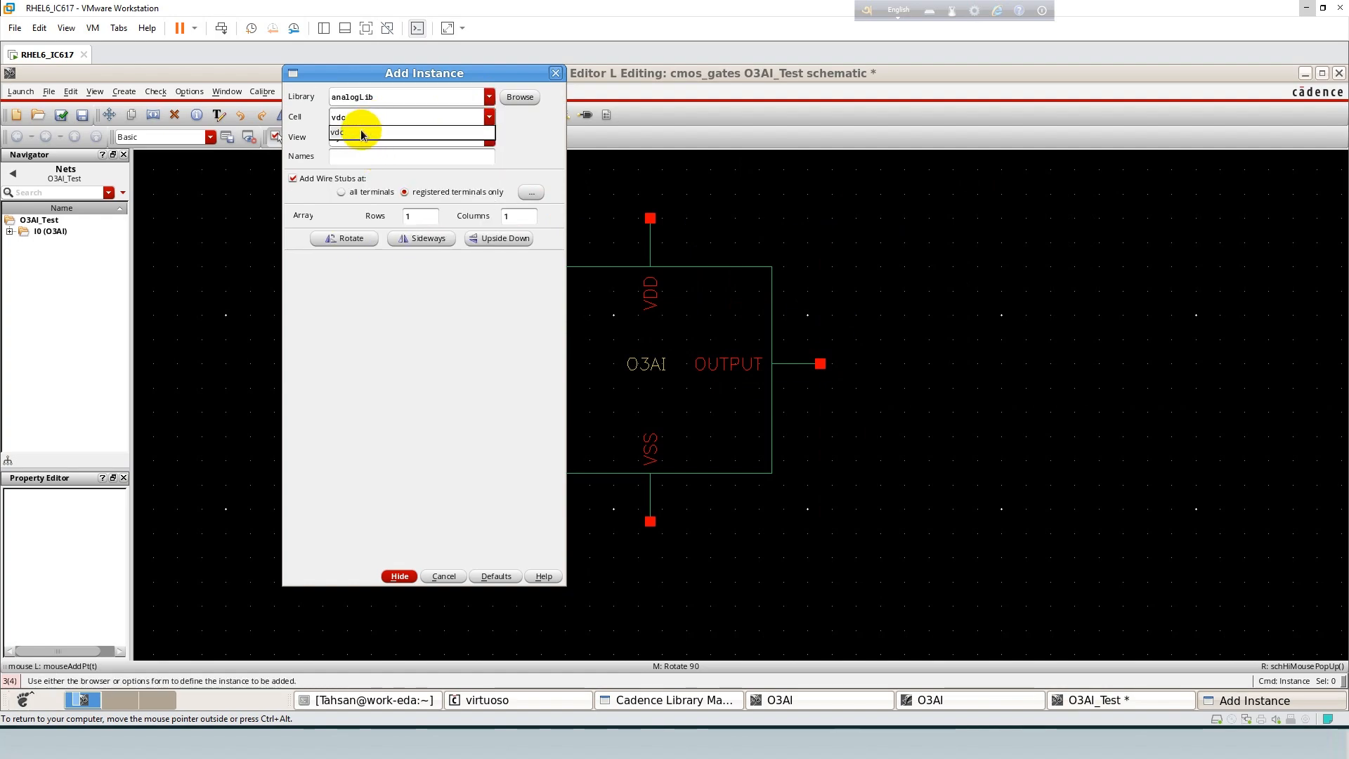
left_click(355, 138)
key("Return")
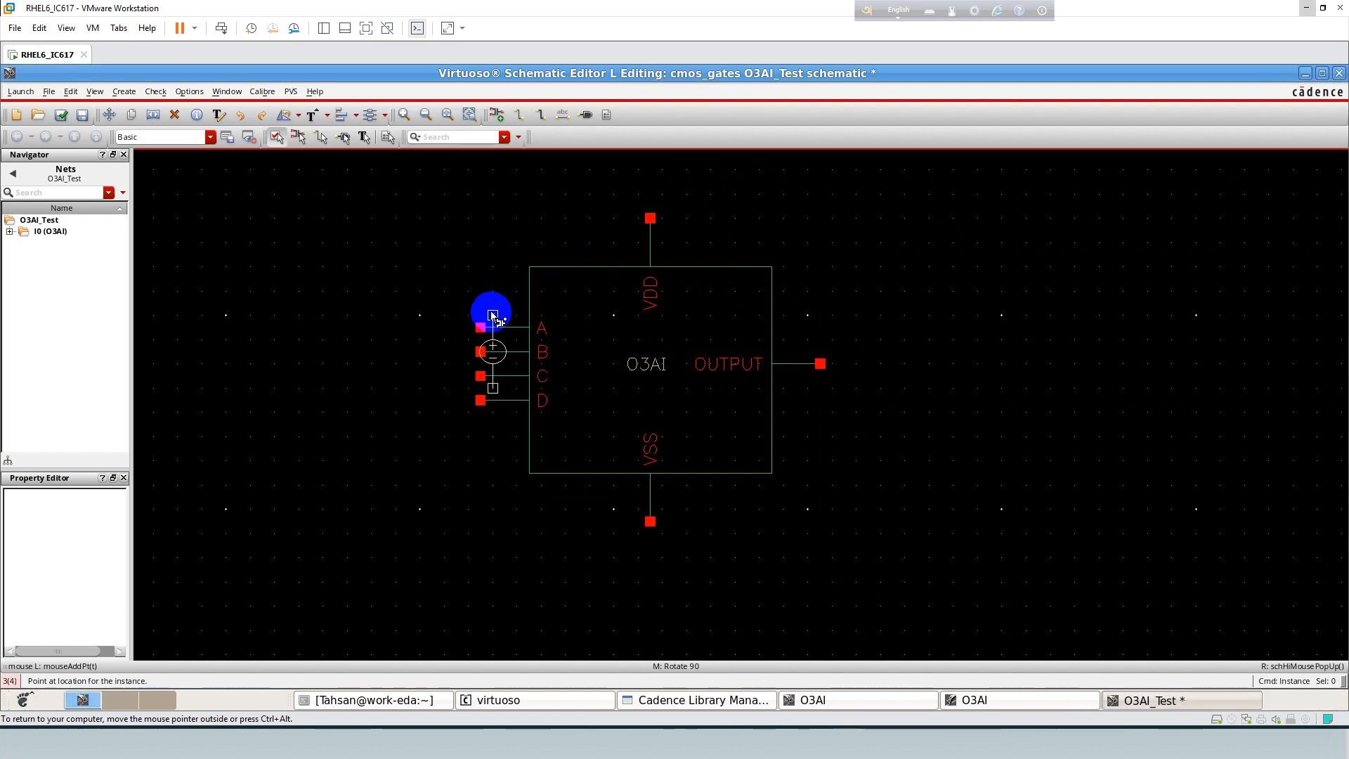
key("r")
key("r")
key("r")
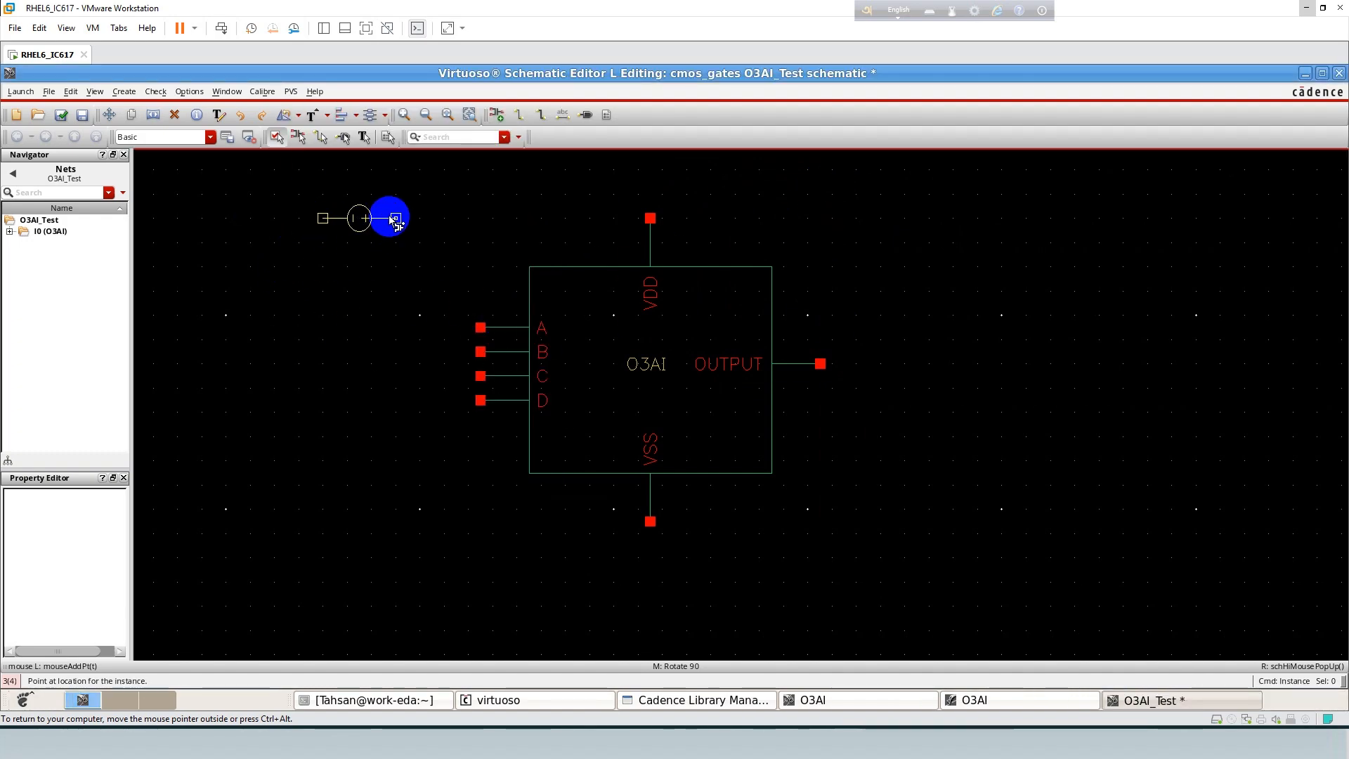
left_click(395, 220)
key("Escape")
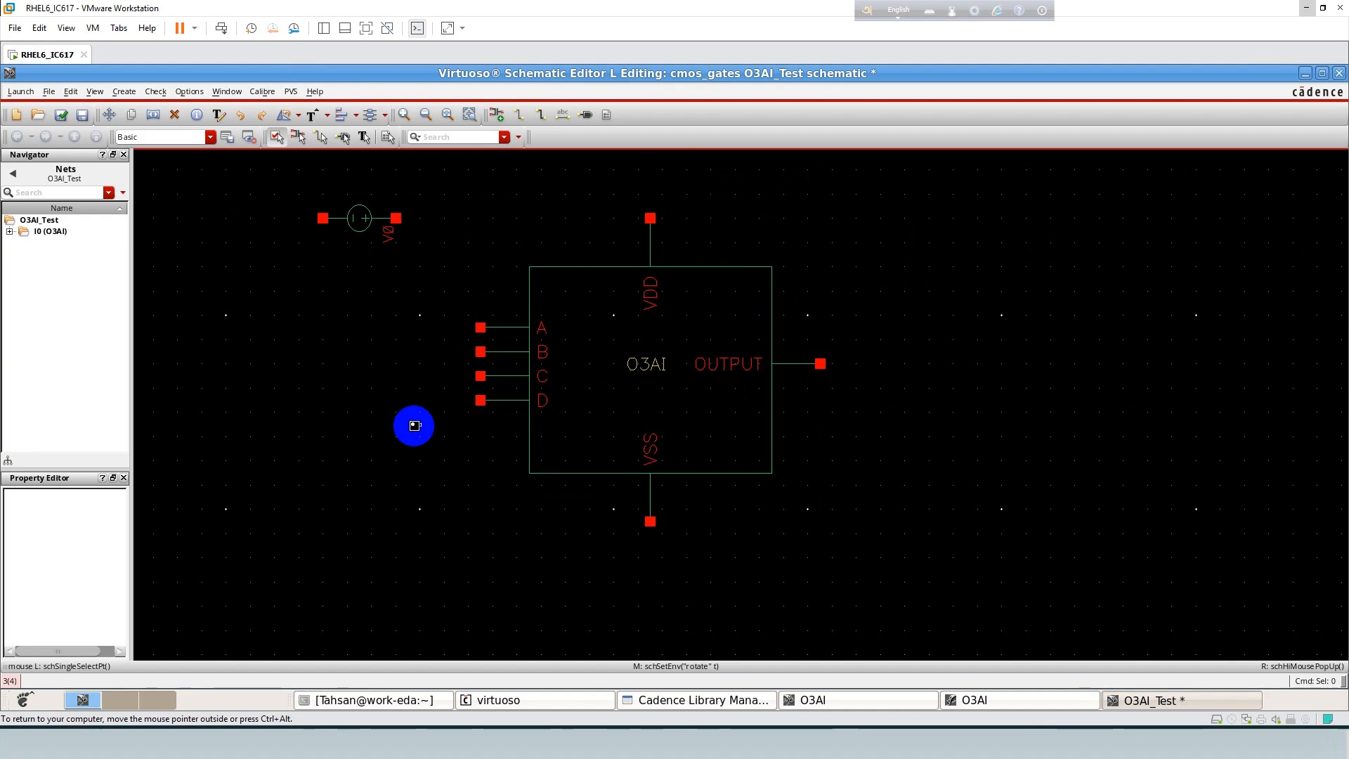
key("f")
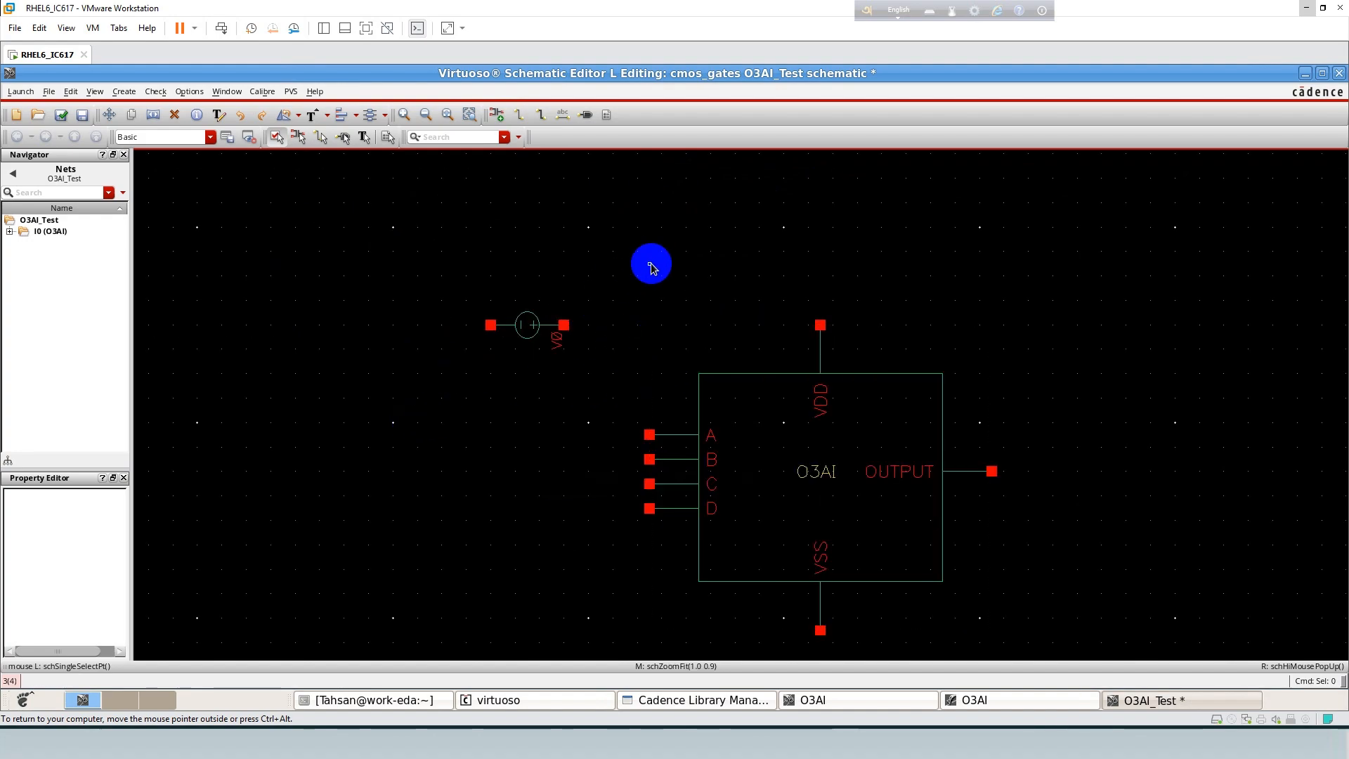
Place four vpulse sources from analogLib in a horizontal row to the left of the O3AI symbol's inputs.
key("i")
double_click(368, 116)
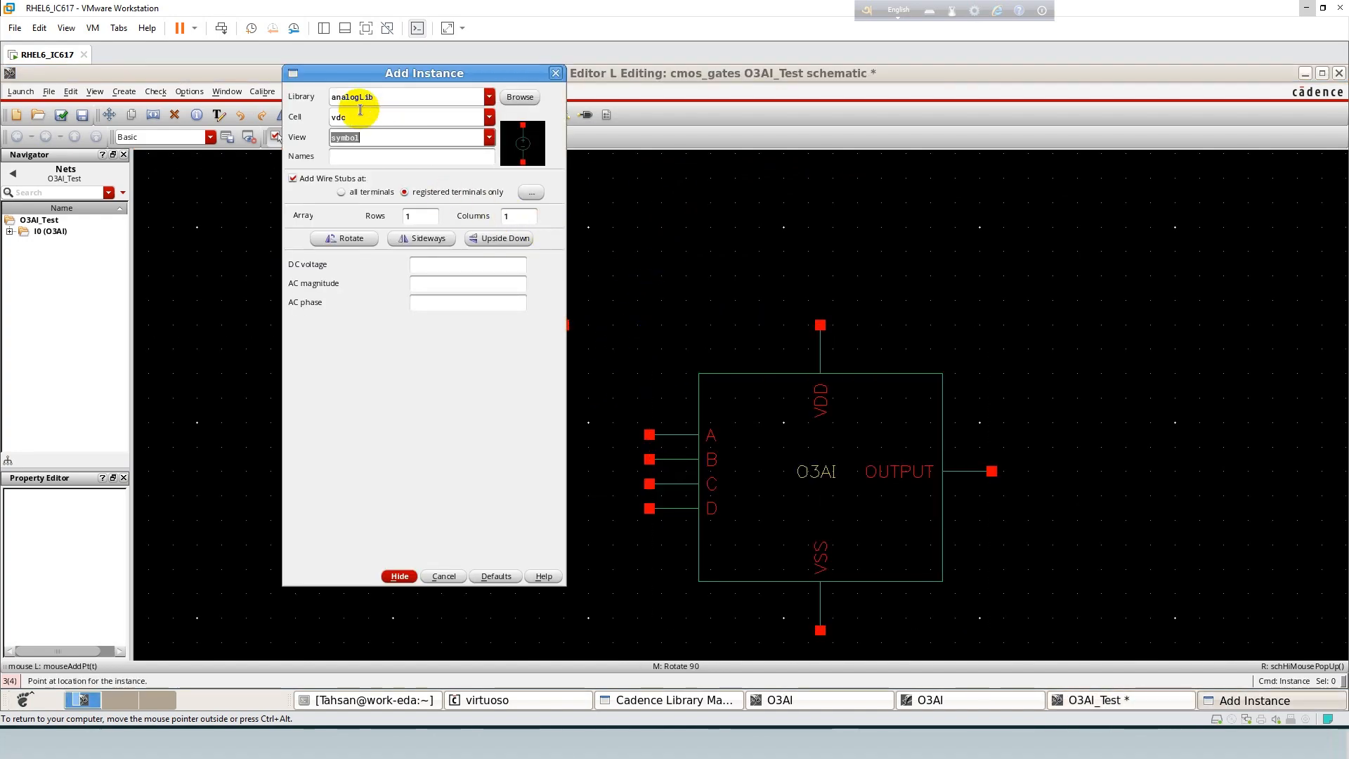
type("vdd")
double_click(367, 116)
type("vpulse")
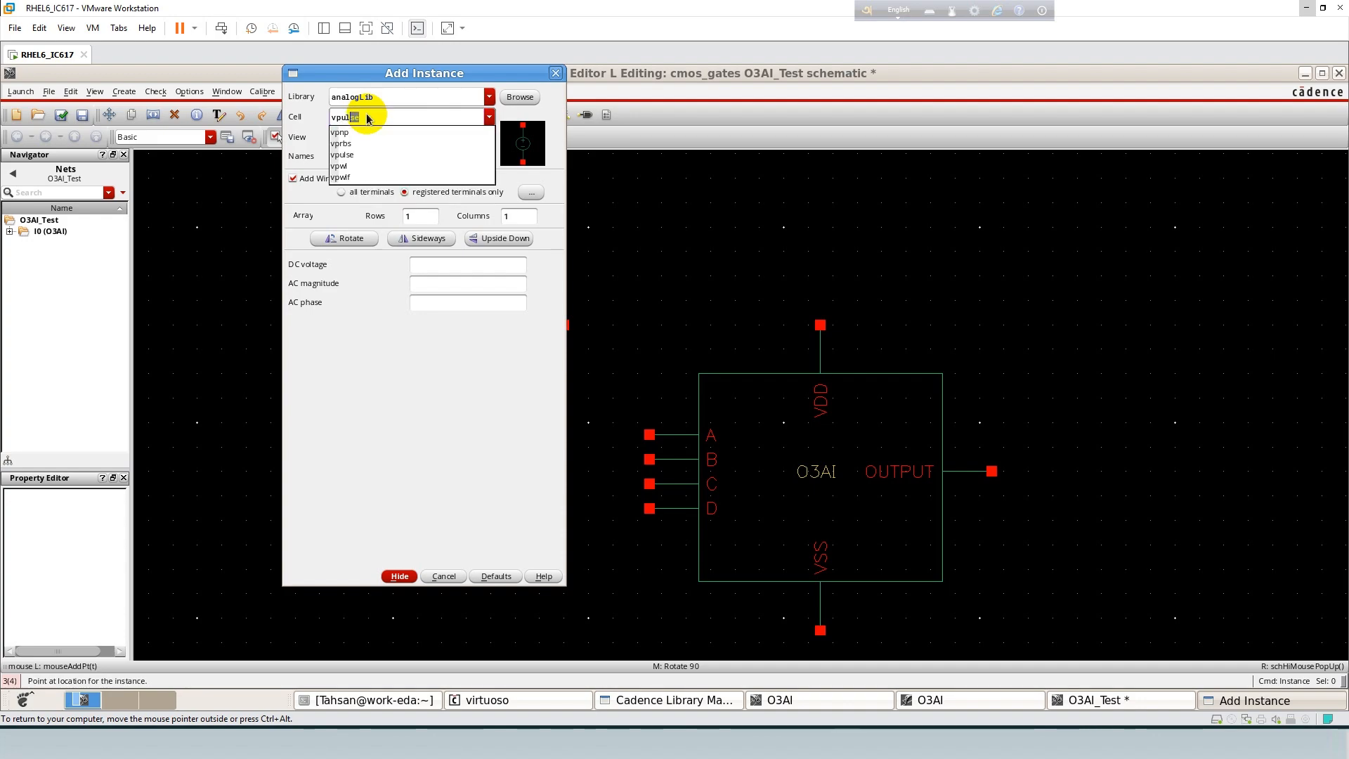
key("Tab")
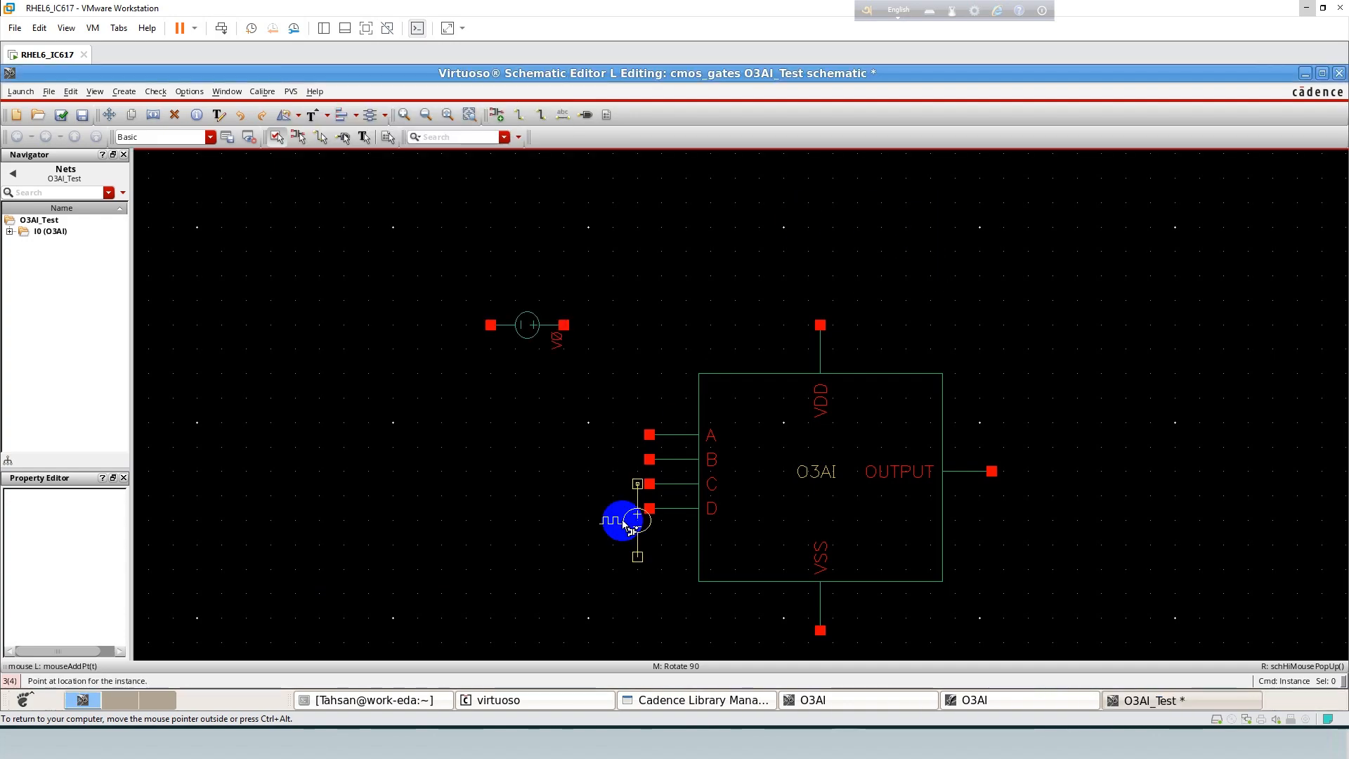
left_click(602, 512)
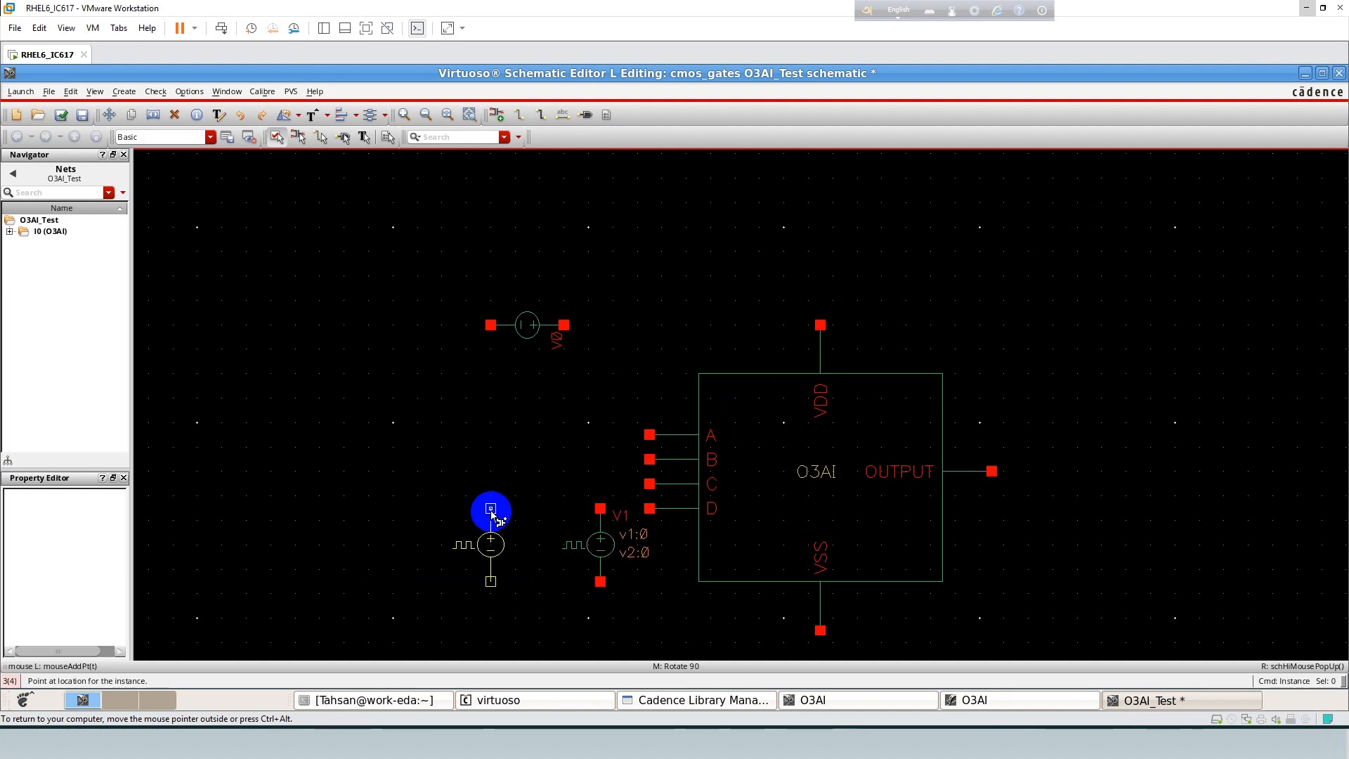
left_click(492, 514)
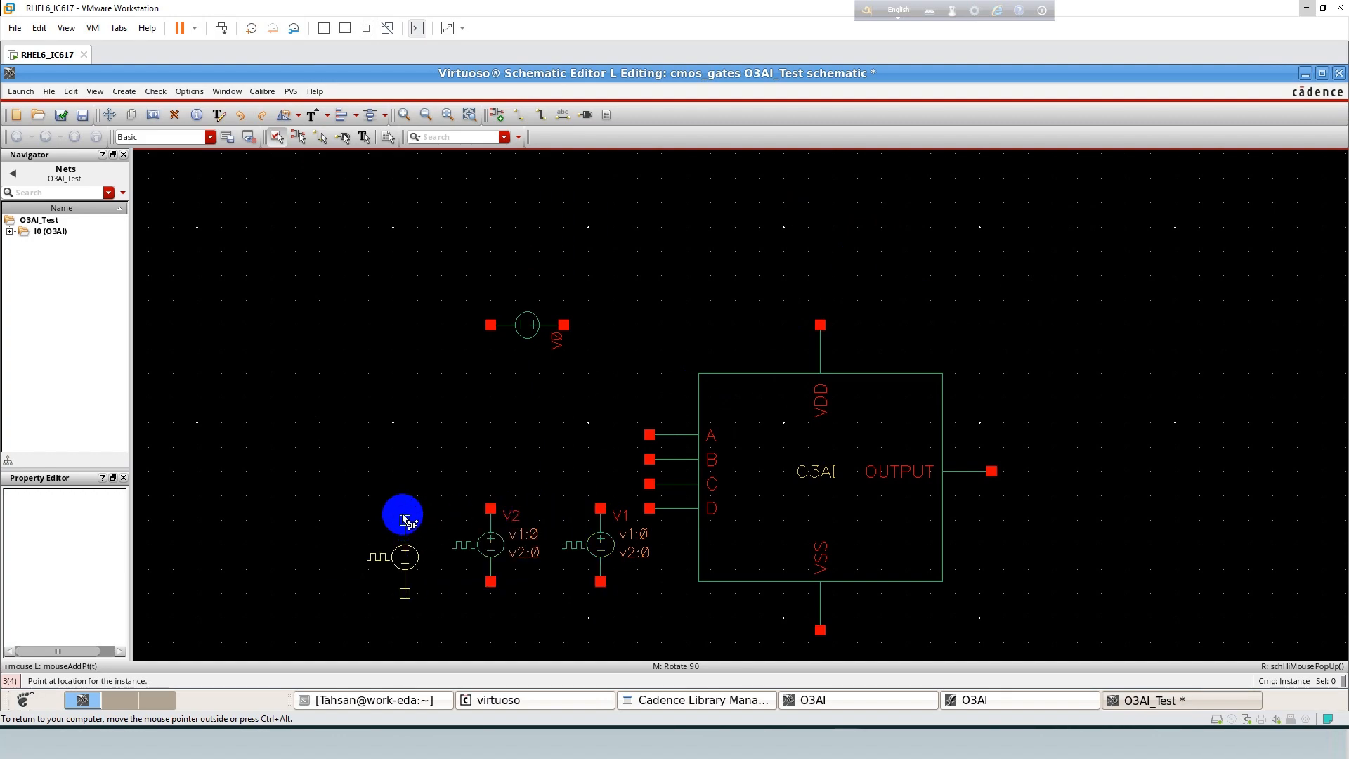
left_click(401, 512)
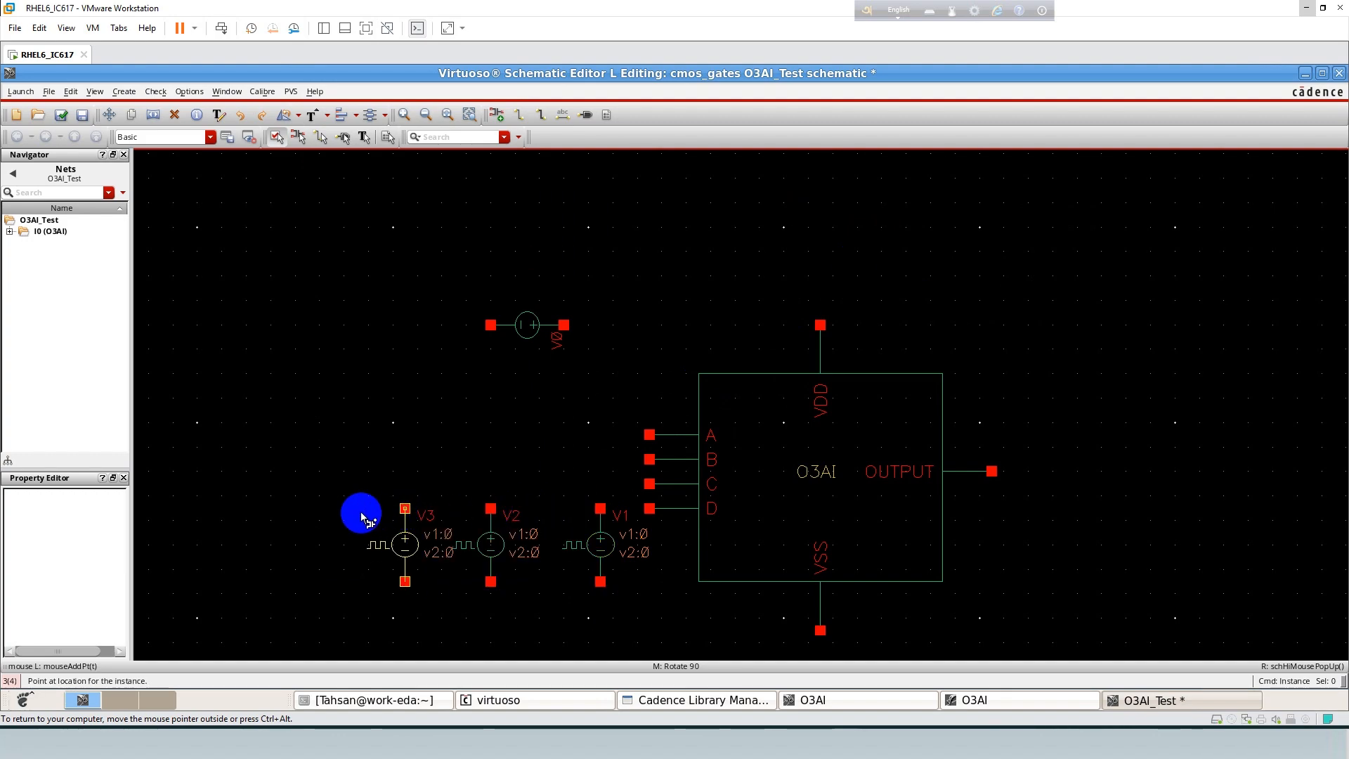
left_click(297, 509)
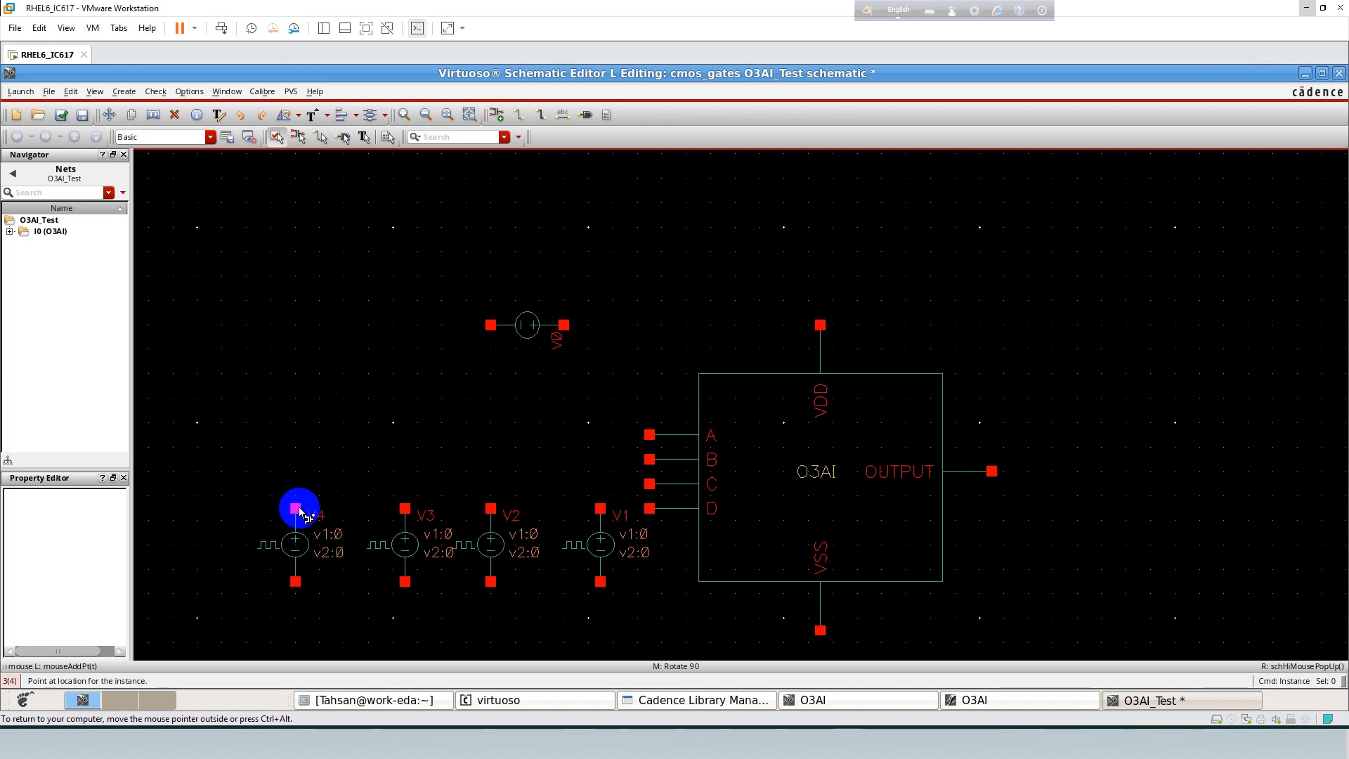
key("Escape")
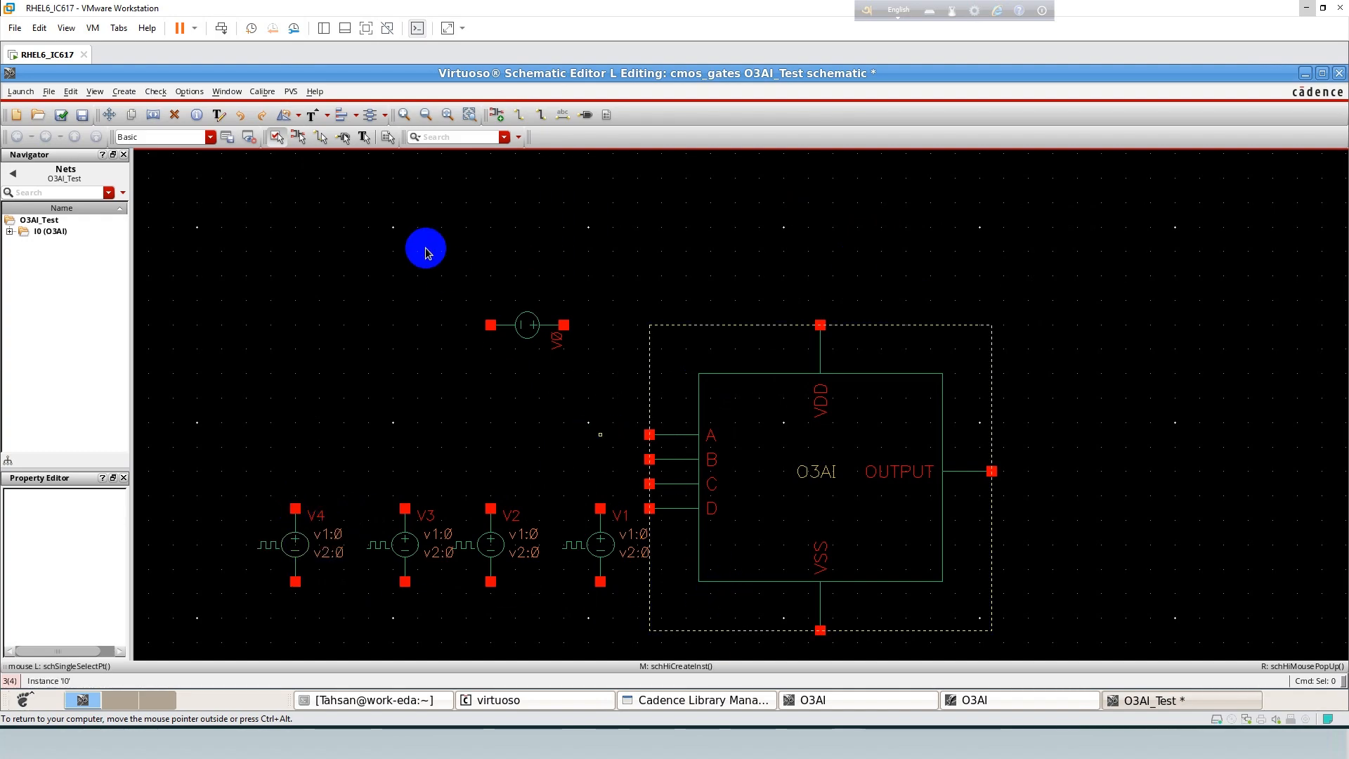
Place a gnd symbol from analogLib directly below the O3AI symbol's VSS pin.
key("i")
left_click_drag(370, 117, 341, 111)
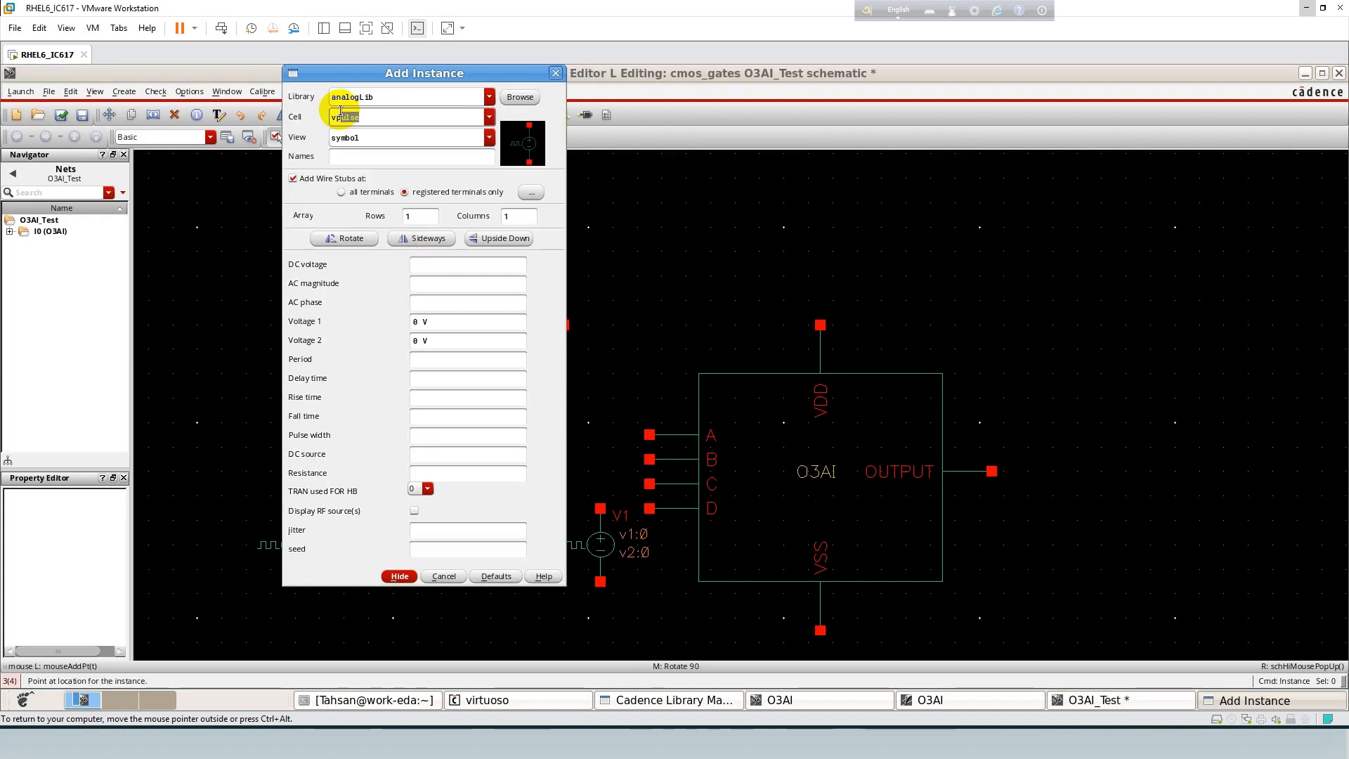
key("BackSpace")
type("g")
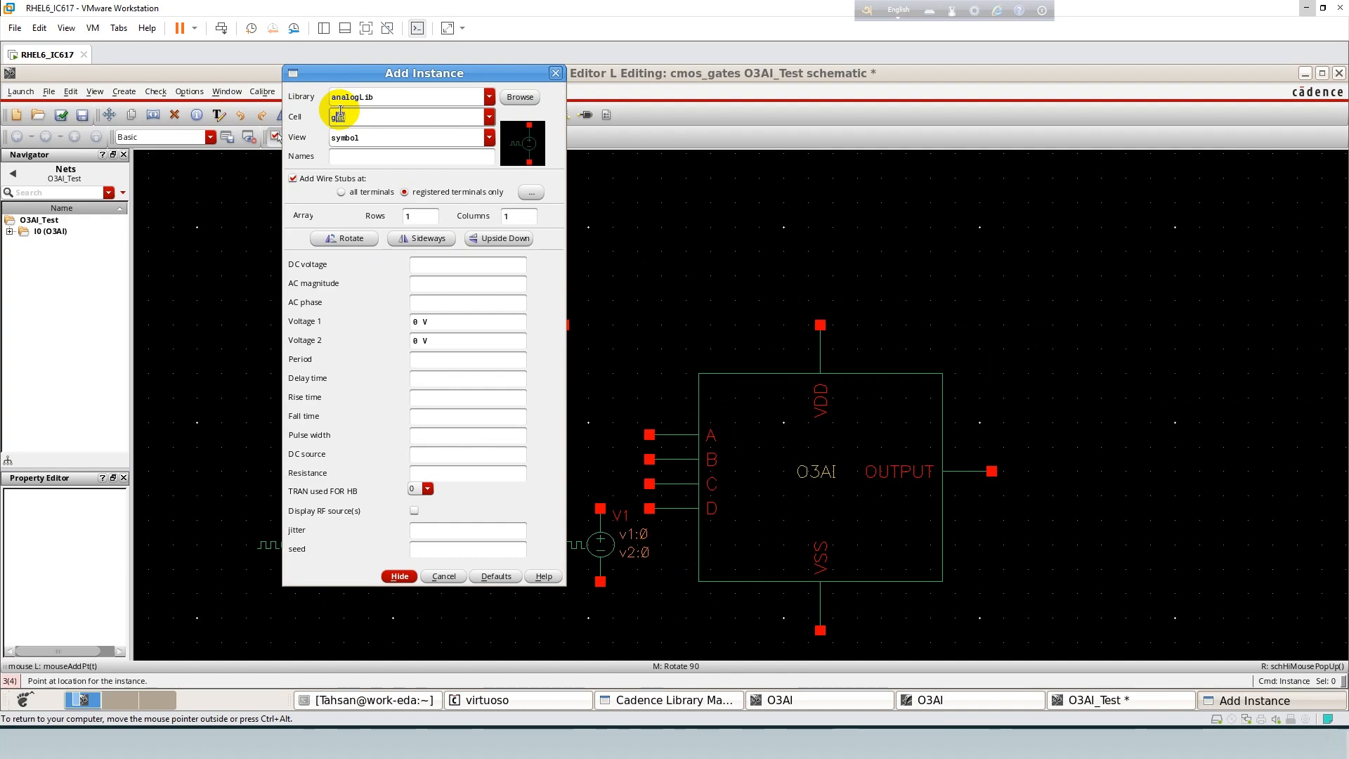
type("nd")
left_click(346, 132)
scroll(771, 200, "down", 2)
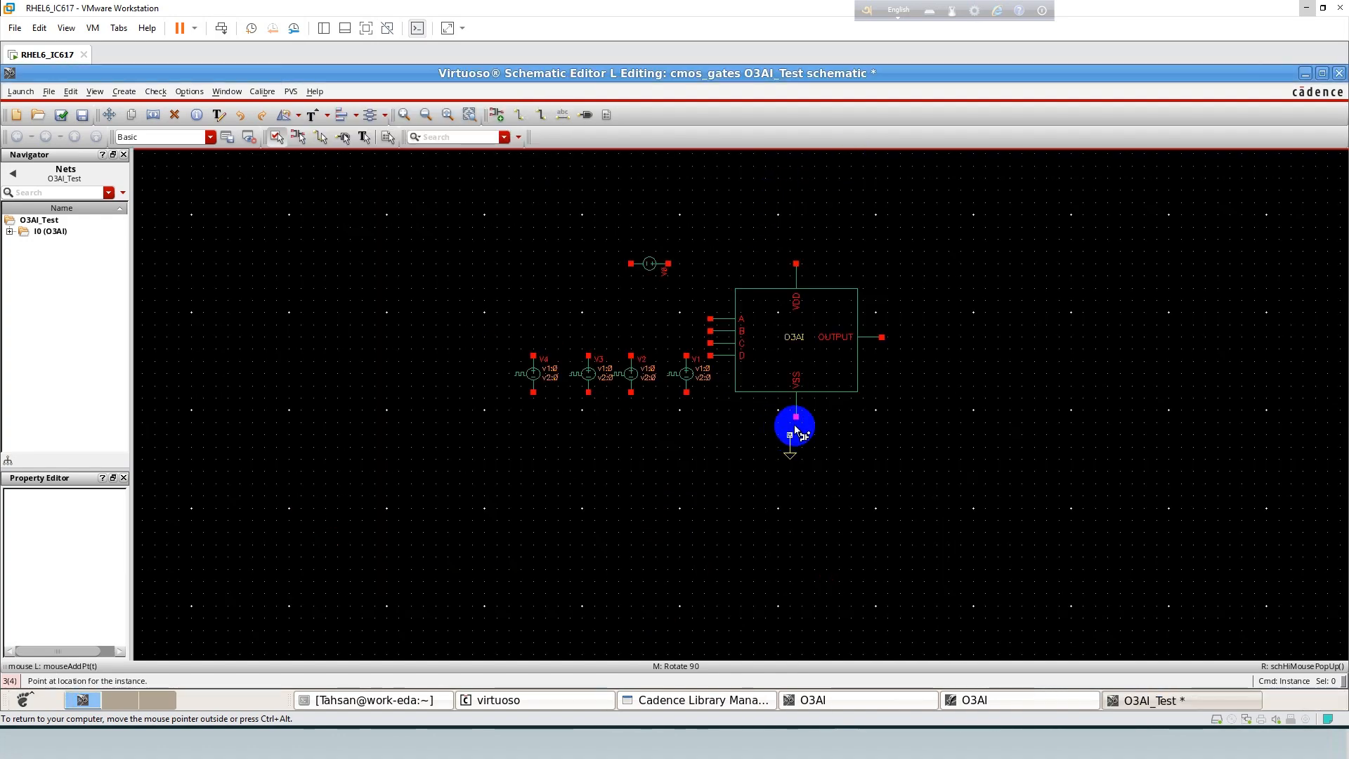
scroll(800, 431, "up", 2)
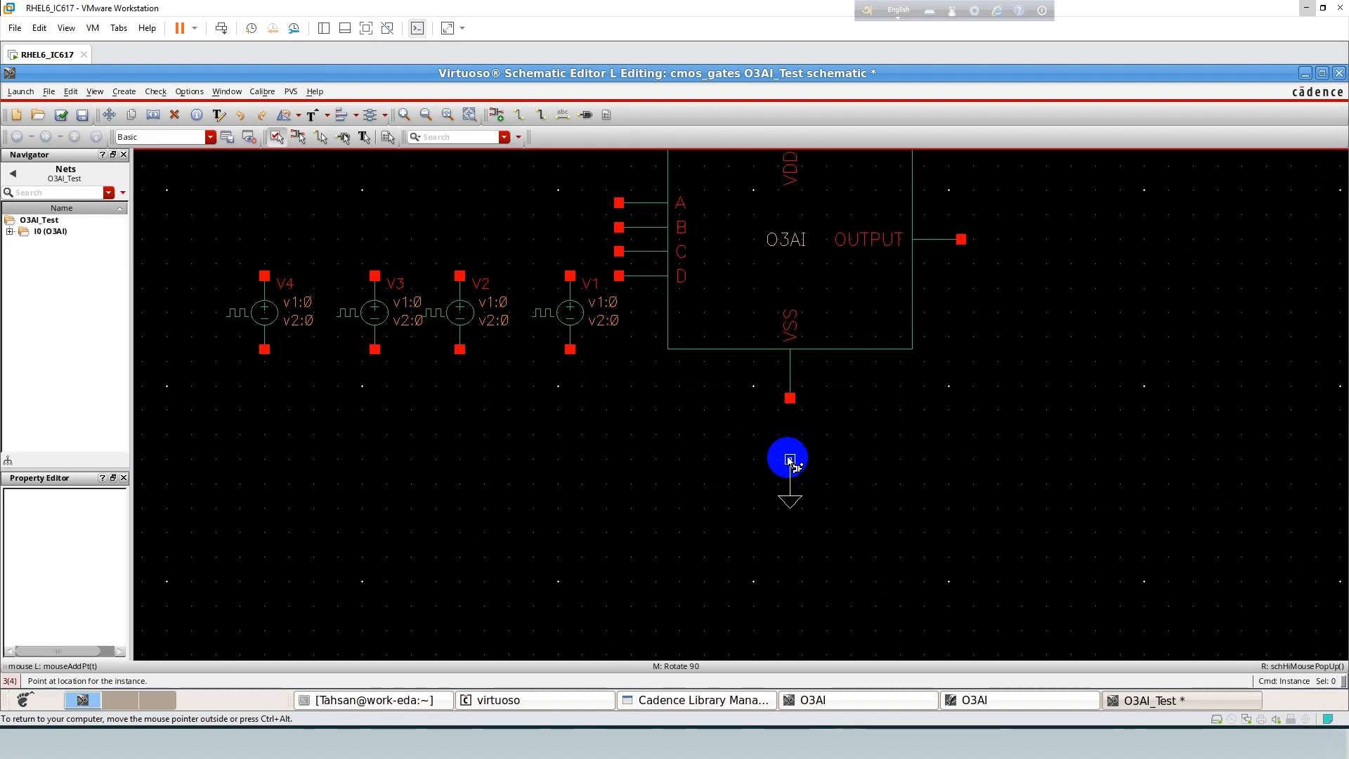
left_click(790, 458)
key("Escape")
key("i")
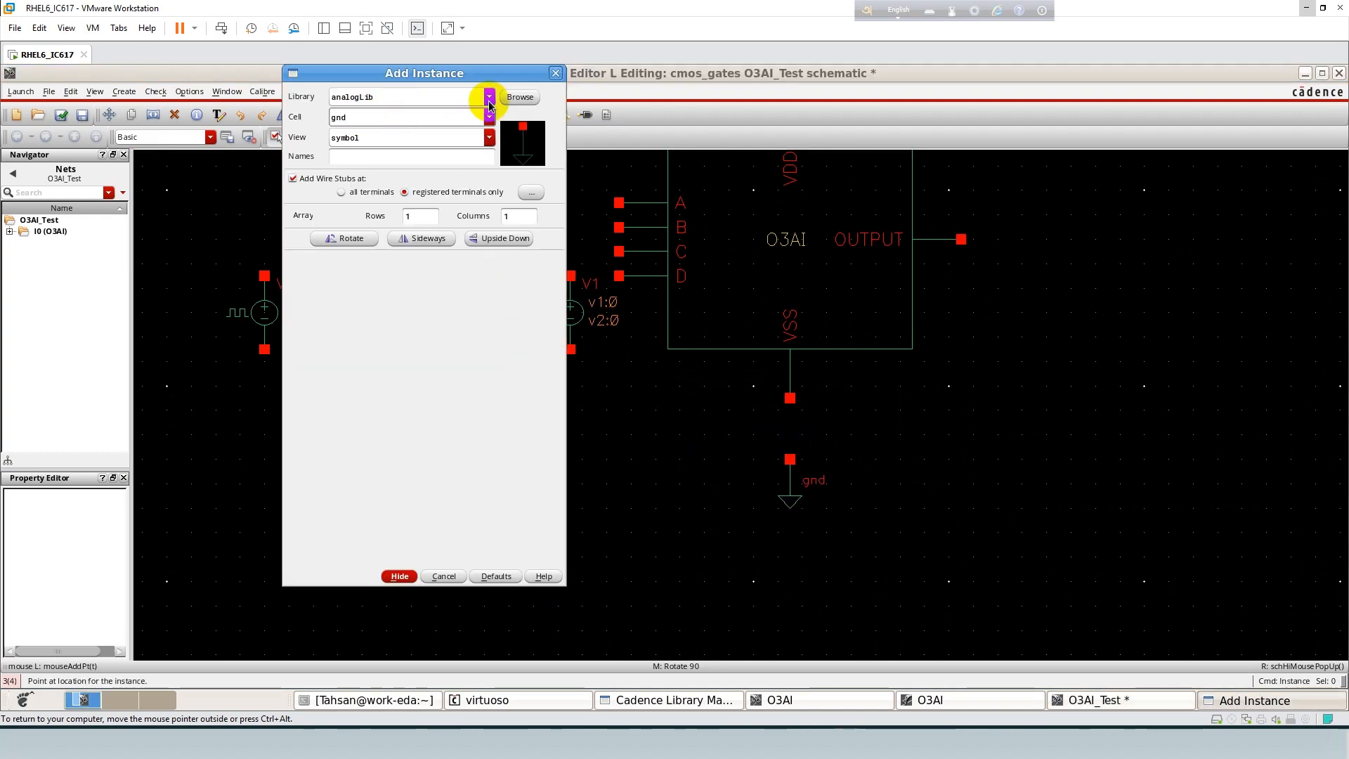
left_click(556, 73)
left_click(518, 265)
Create an output pin named OUTPUT and place it to the right of the O3AI symbol, level with its OUTPUT terminal.
key("p")
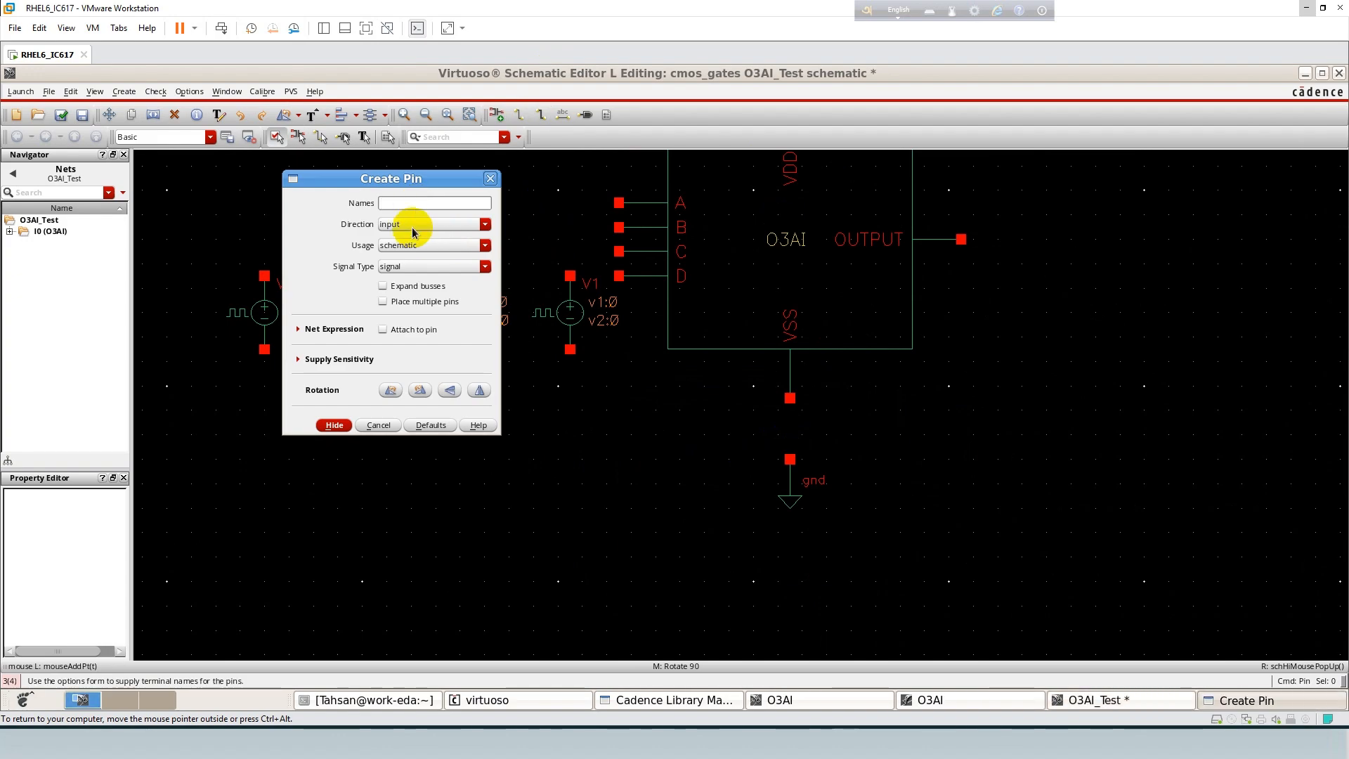
left_click(406, 223)
left_click(408, 236)
left_click(408, 203)
type("OUTPUT")
key("Return")
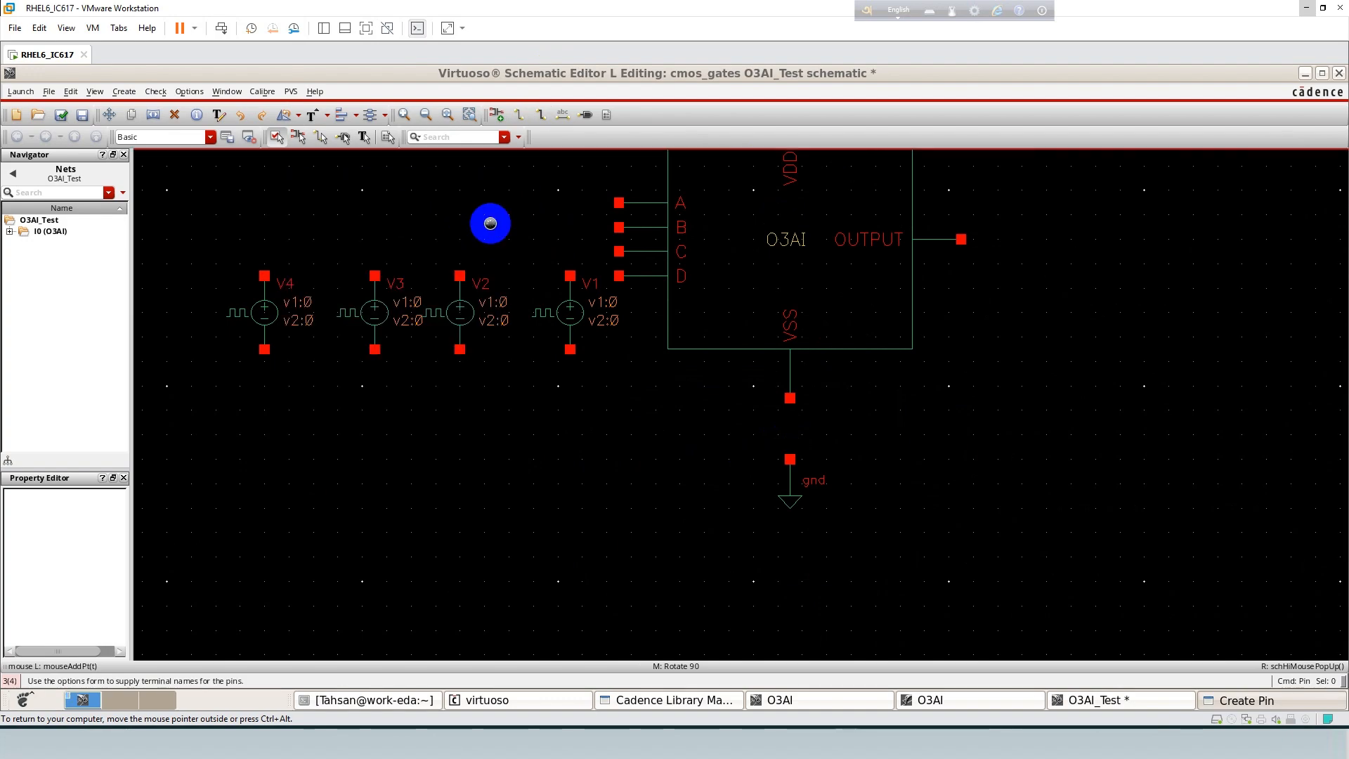
left_click(1107, 237)
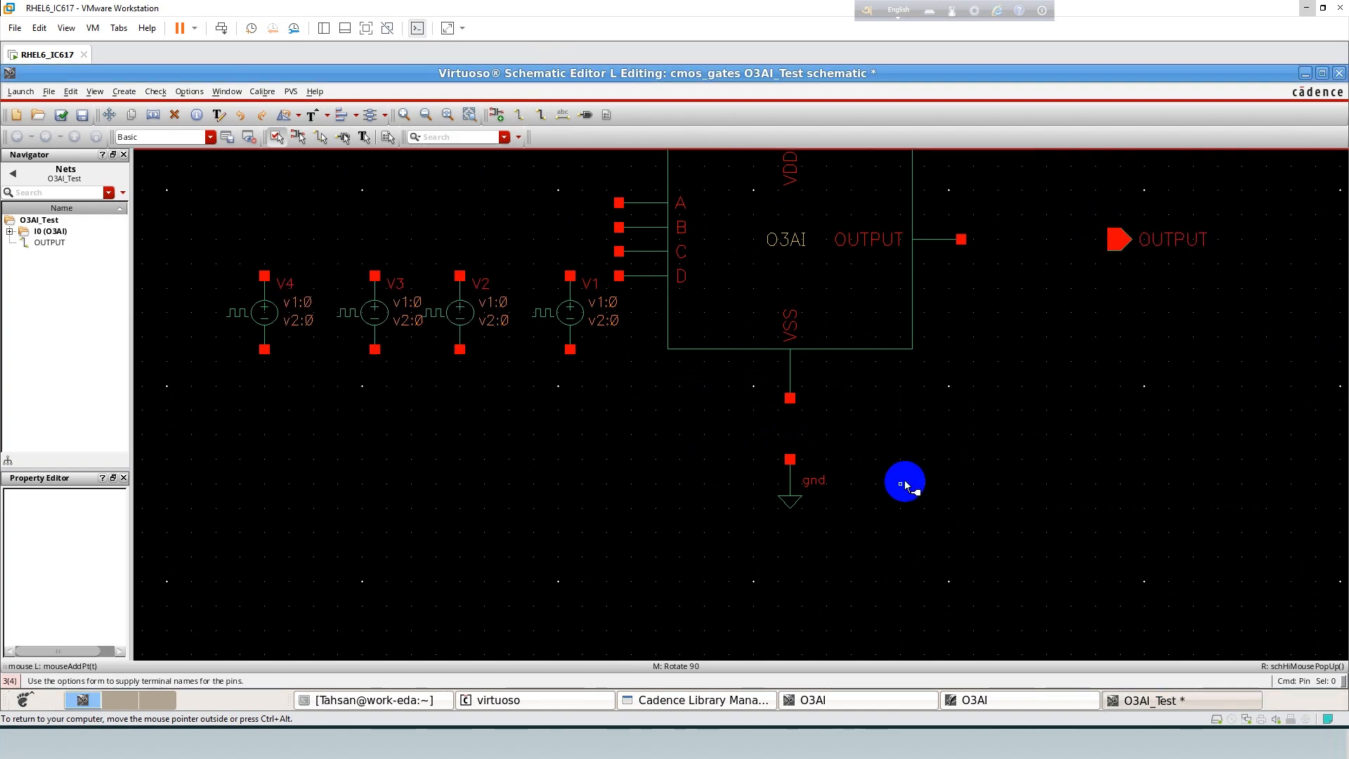
key("Escape")
key("f")
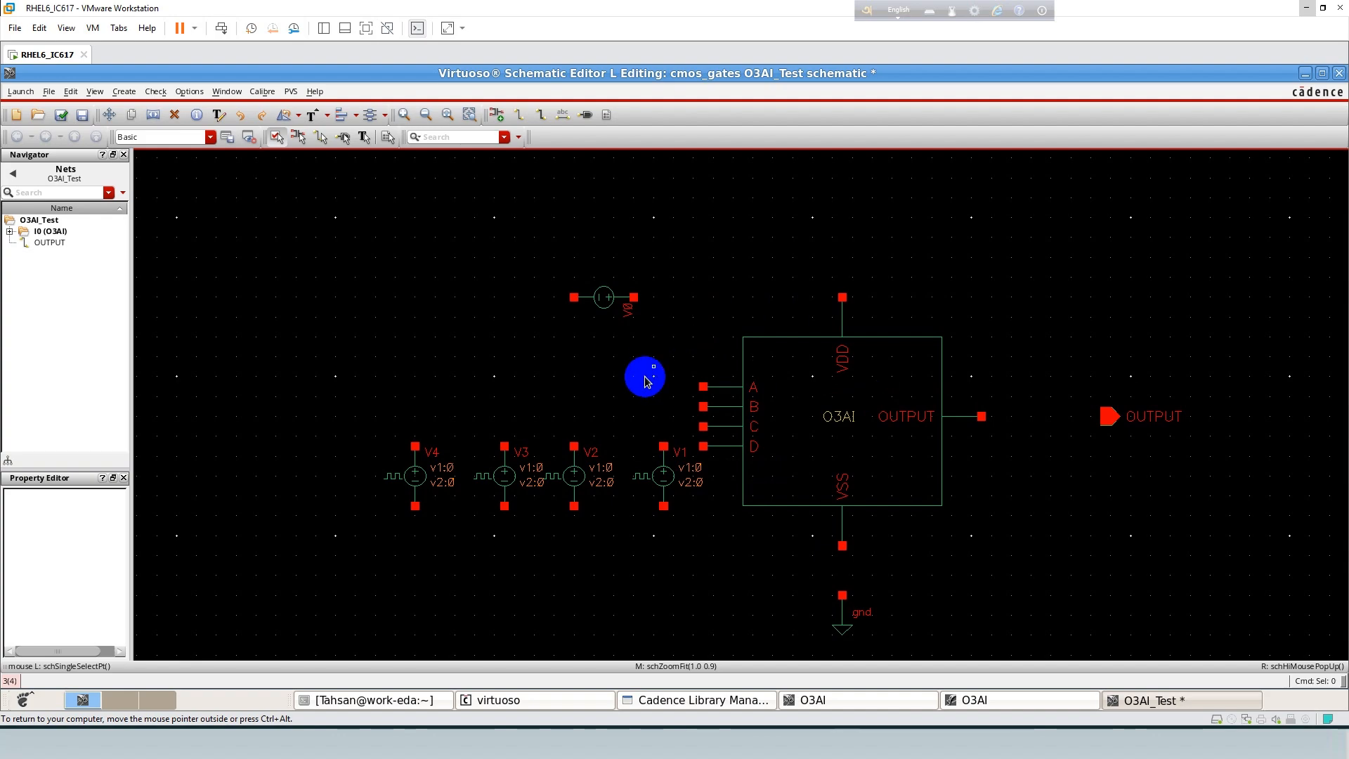
Wire the vdc source's positive terminal to VDD, the gate's OUTPUT terminal to the OUTPUT pin, and VSS to gnd.
key("w")
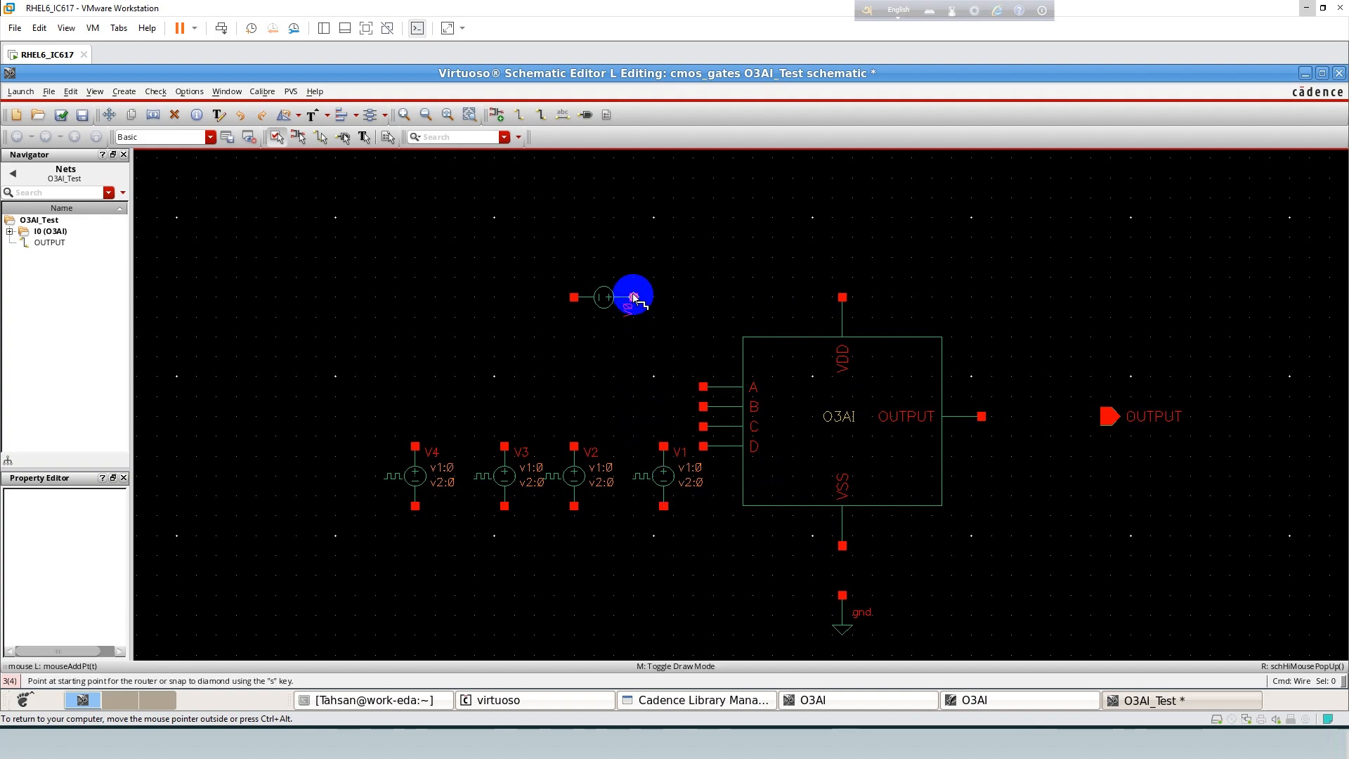
left_click(634, 297)
left_click(843, 298)
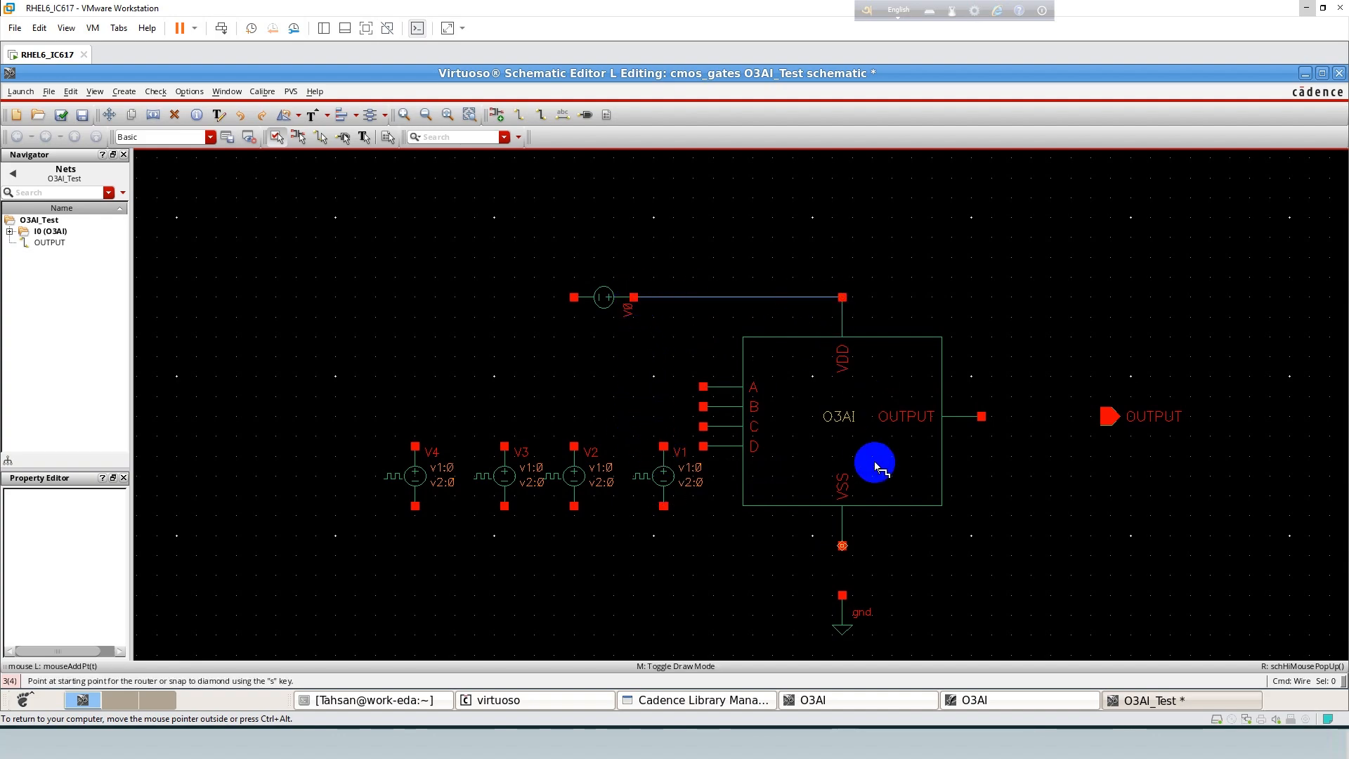
left_click(981, 416)
left_click(1105, 416)
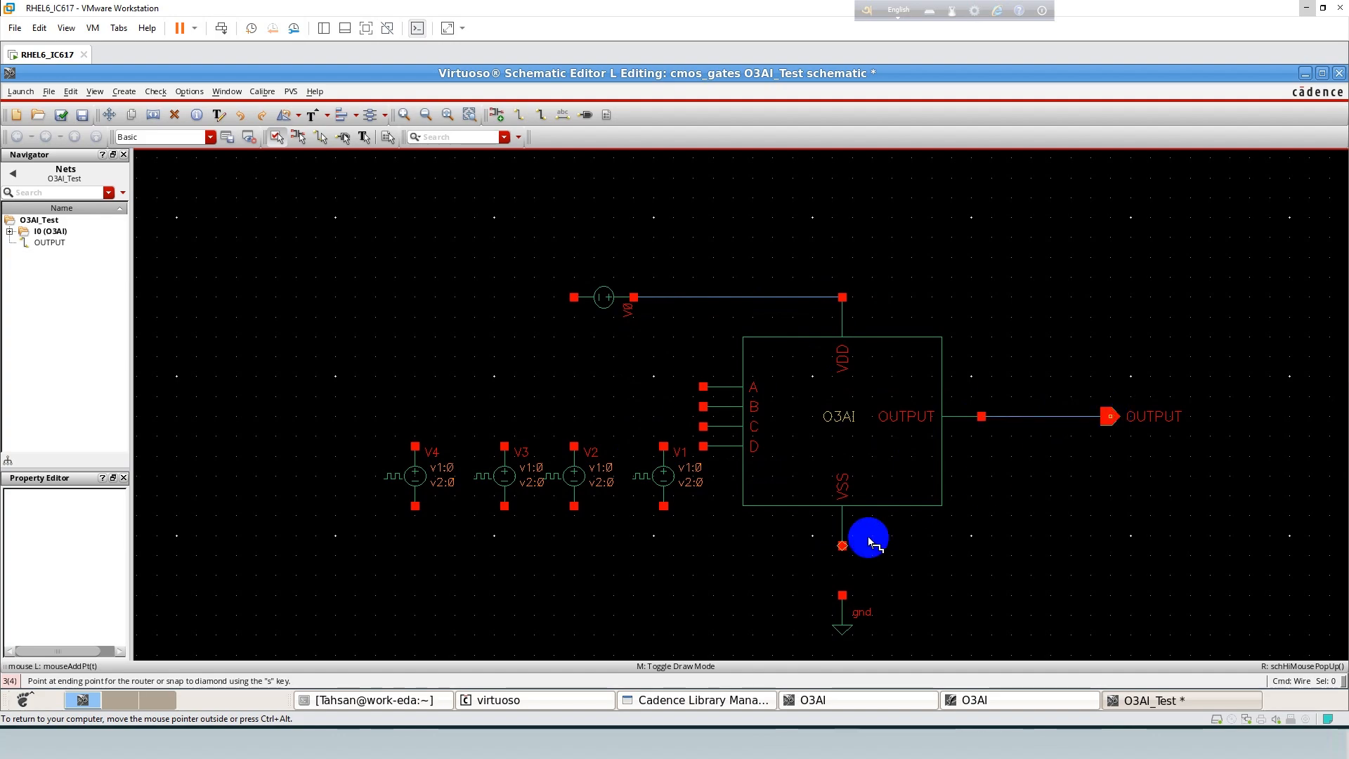
left_click(843, 545)
left_click(843, 596)
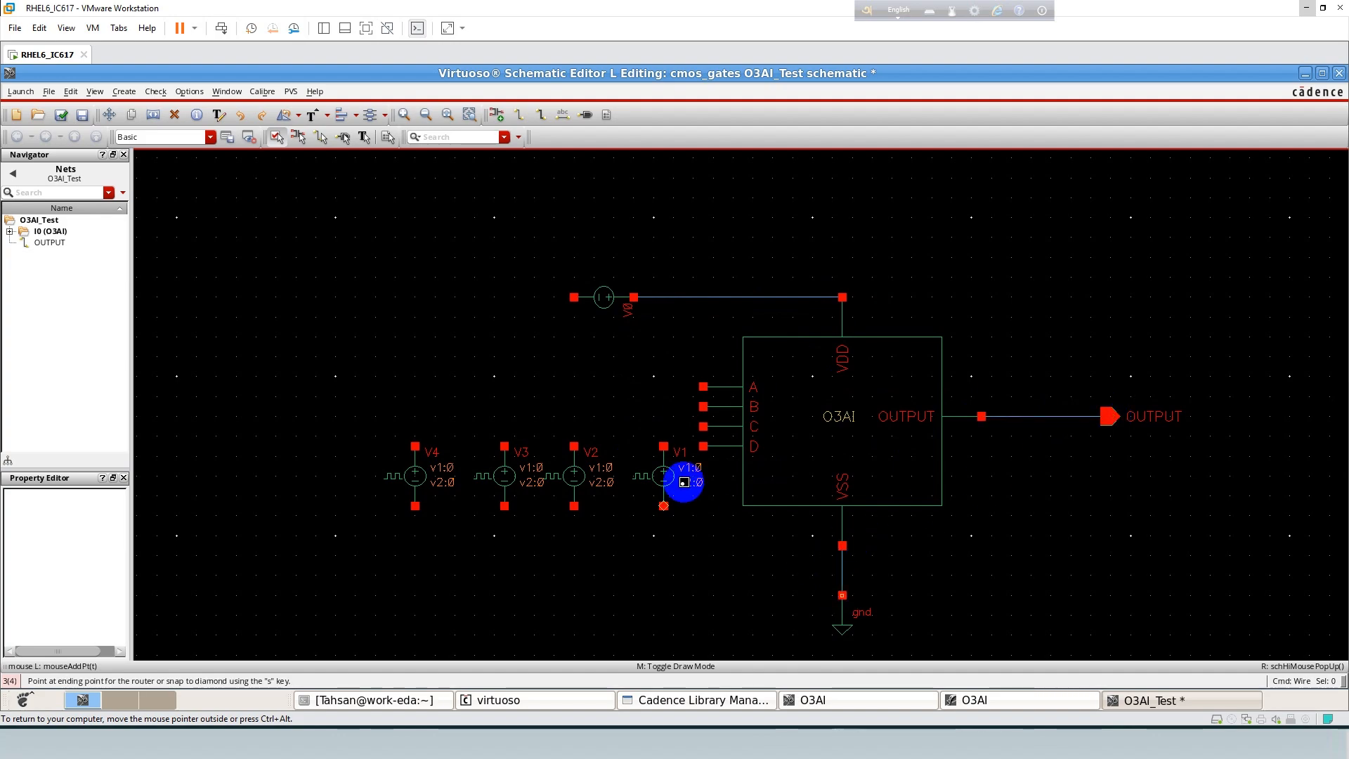
Wire the upper terminals of vpulse sources V1, V2, V3 and V4 to the O3AI inputs D, C, B and A respectively.
left_click(653, 454)
left_click(576, 447)
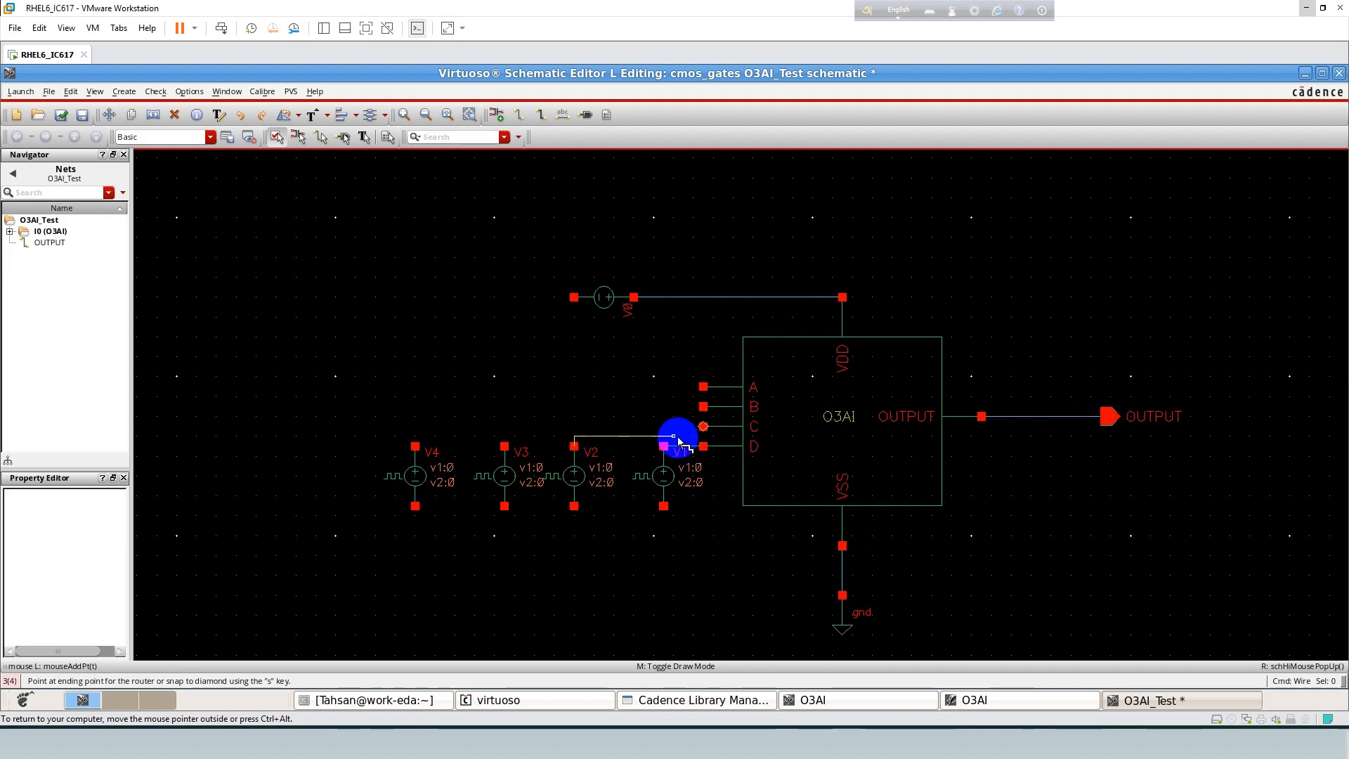
left_click(704, 427)
left_click(505, 446)
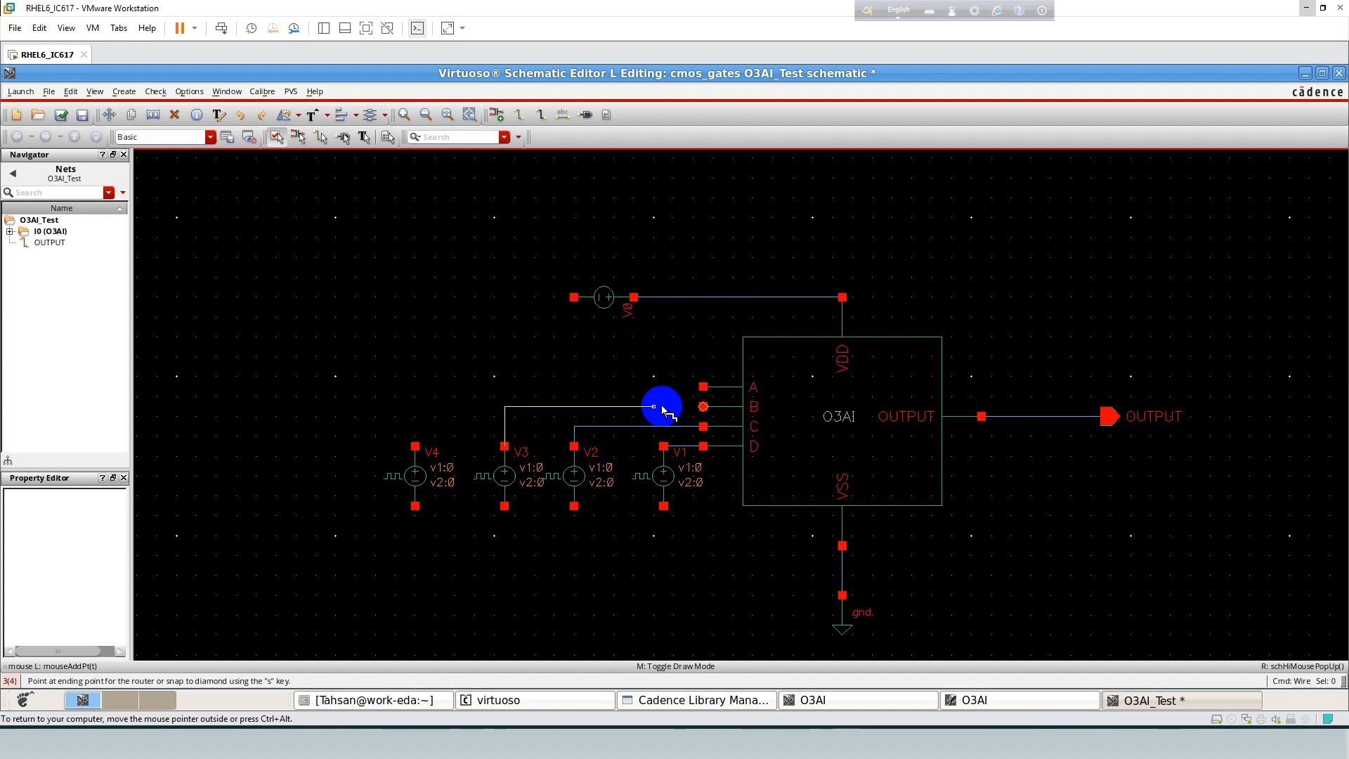
left_click(704, 406)
left_click(415, 447)
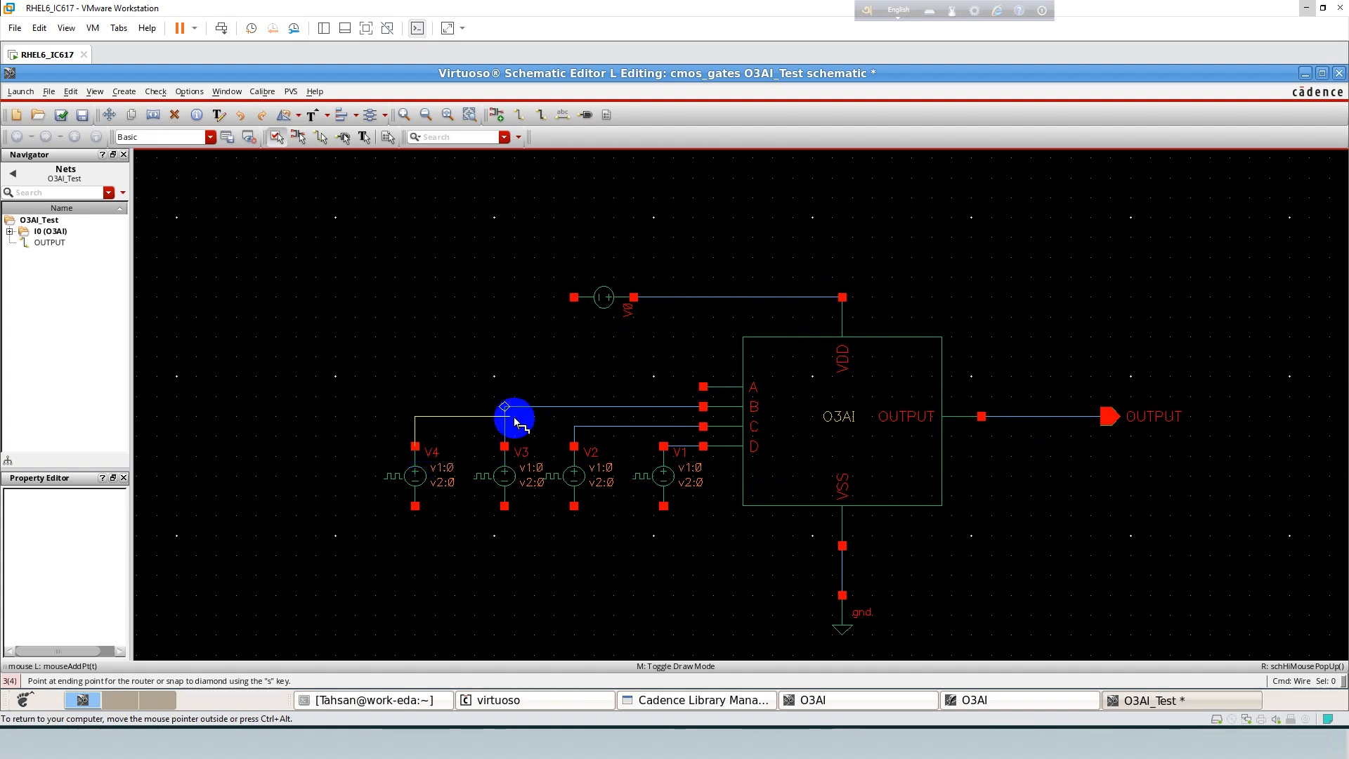
left_click(704, 387)
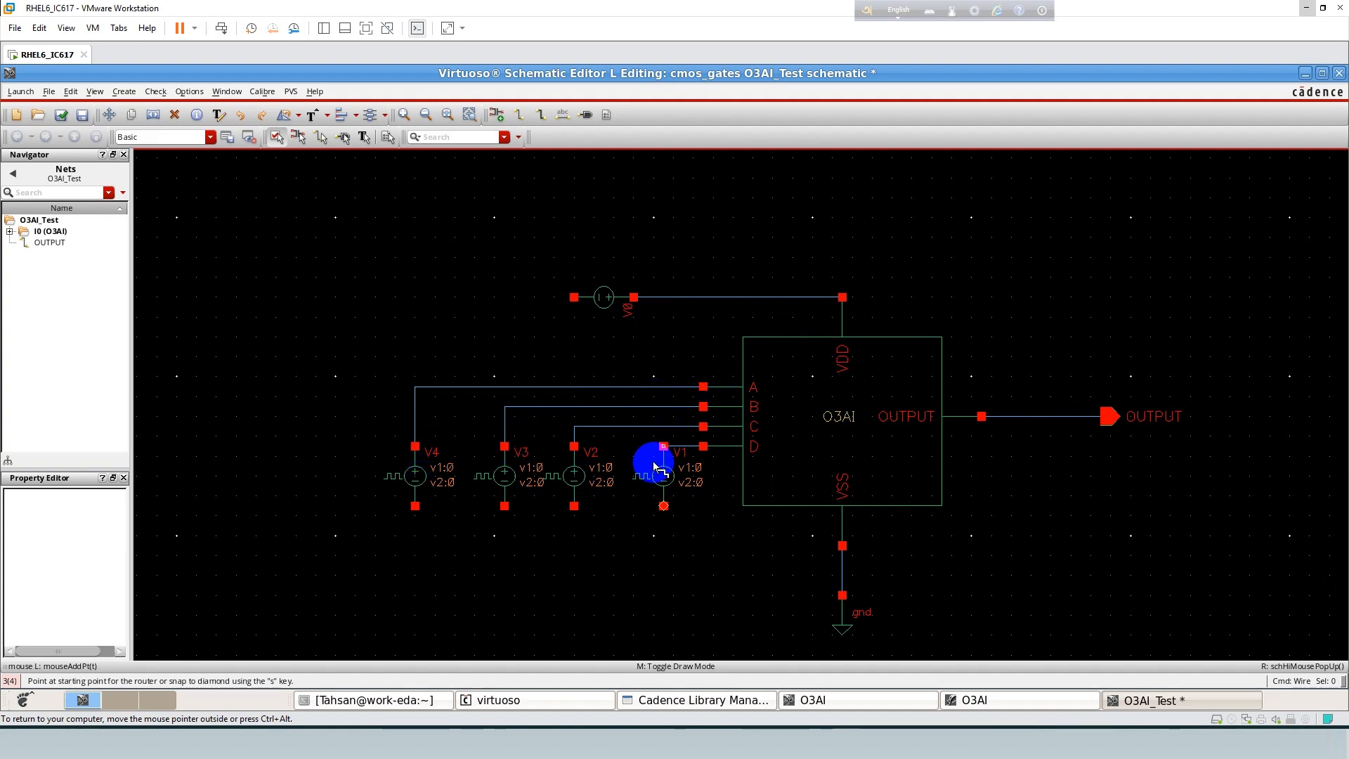
Wire the lower terminal of vpulse source V1 down and across to the gnd symbol.
left_click(663, 506)
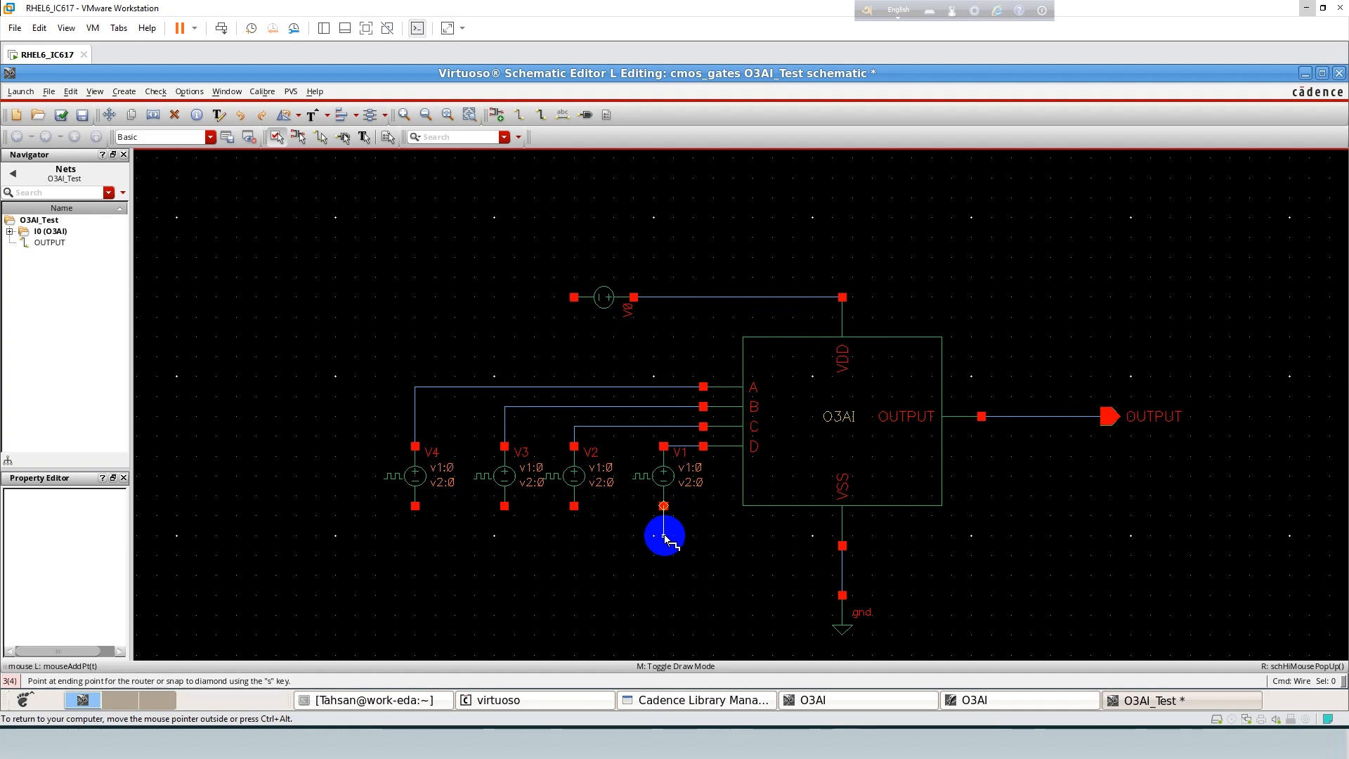
left_click(664, 575)
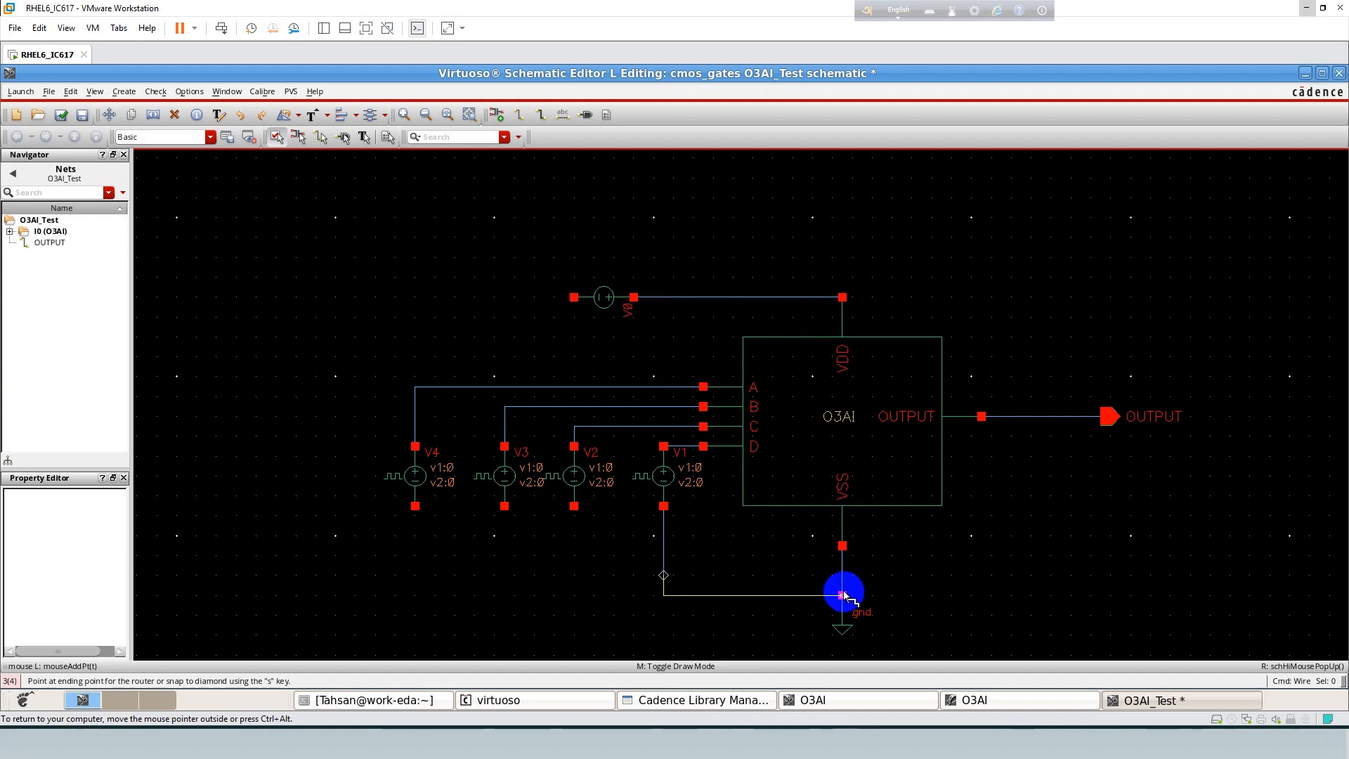
left_click(842, 595)
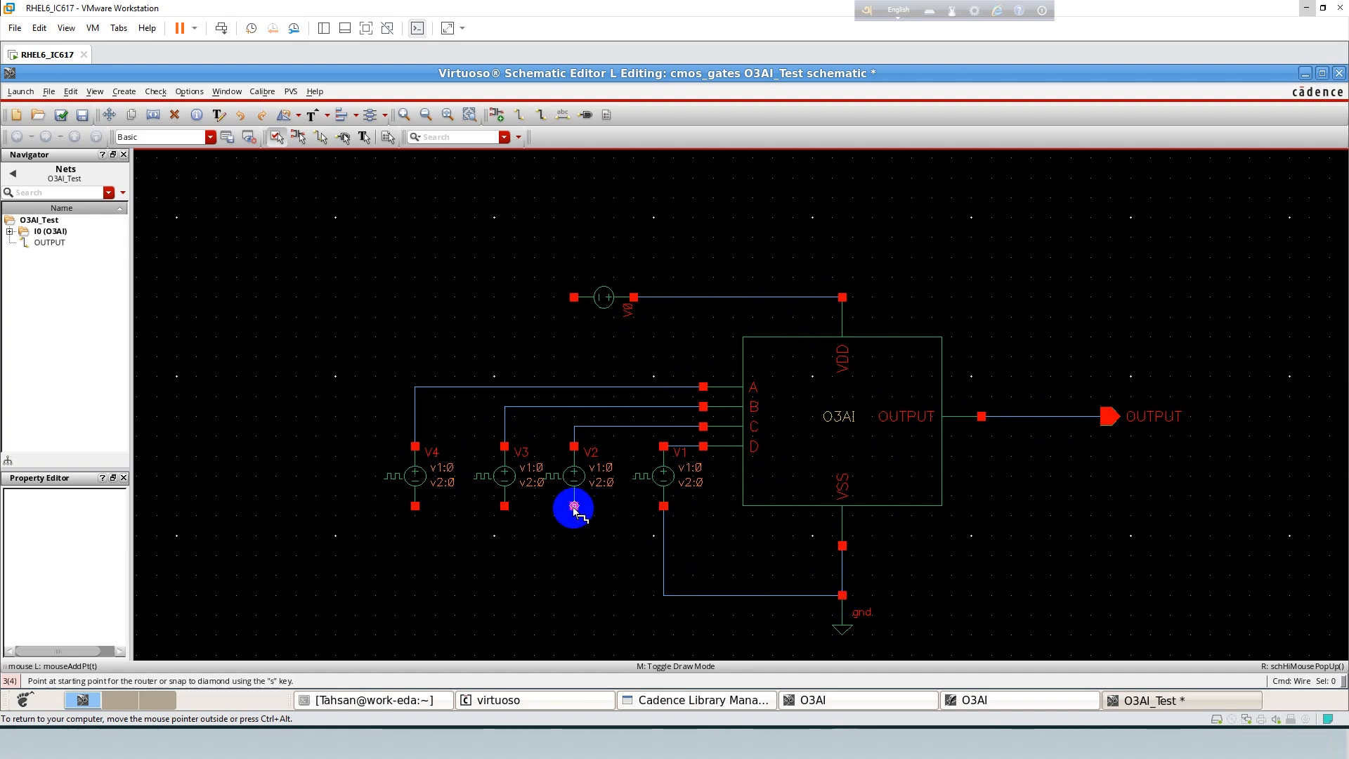
Try to wire the lower terminal of vpulse source V2 to the ground line.
left_click(574, 506)
left_click(672, 595)
key("Escape")
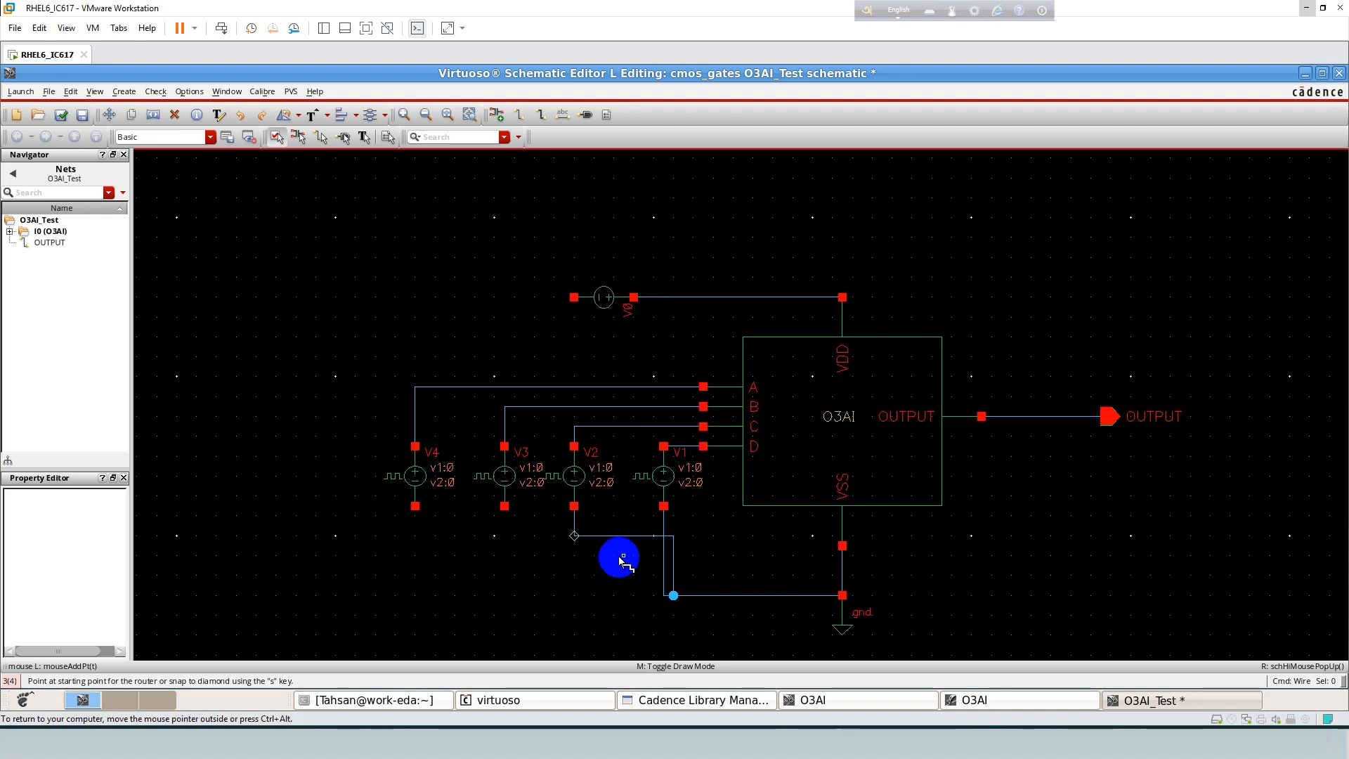
left_click_drag(620, 540, 616, 591)
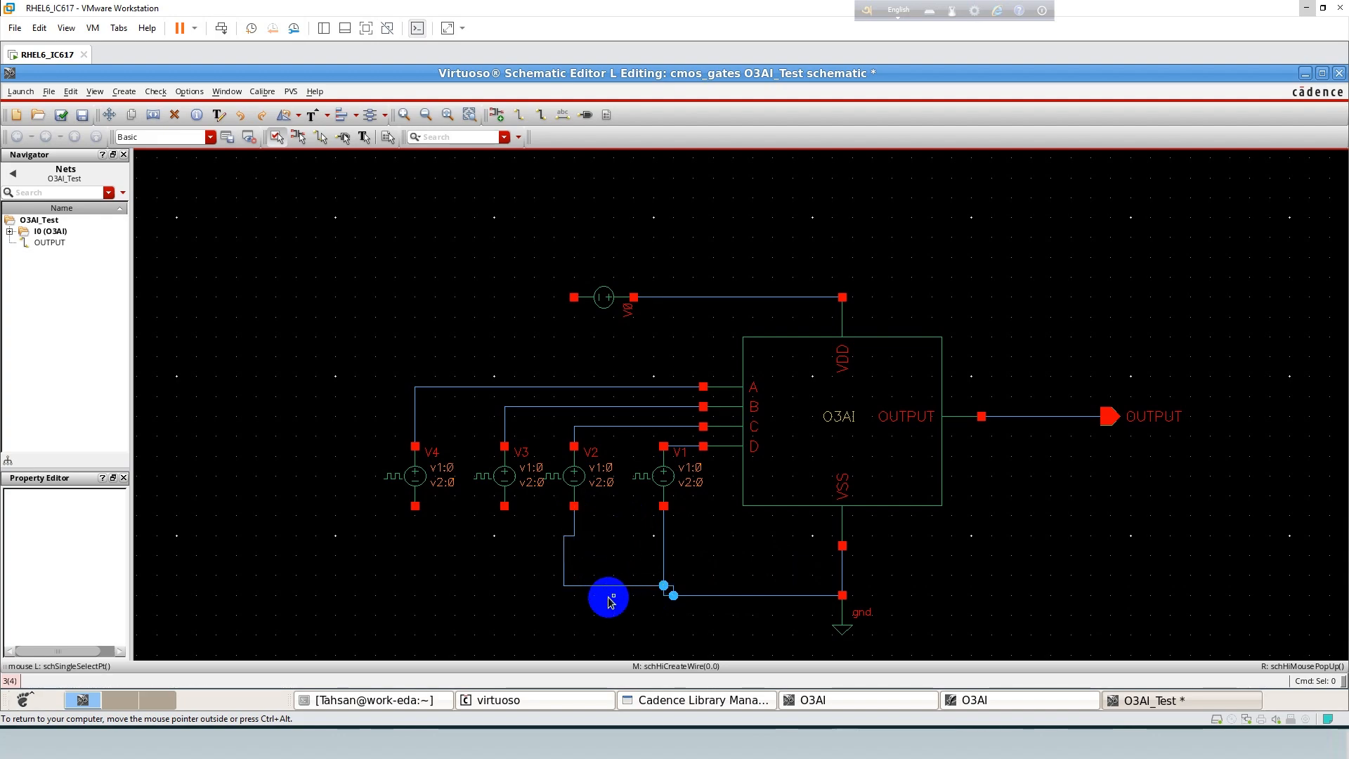
key("Delete")
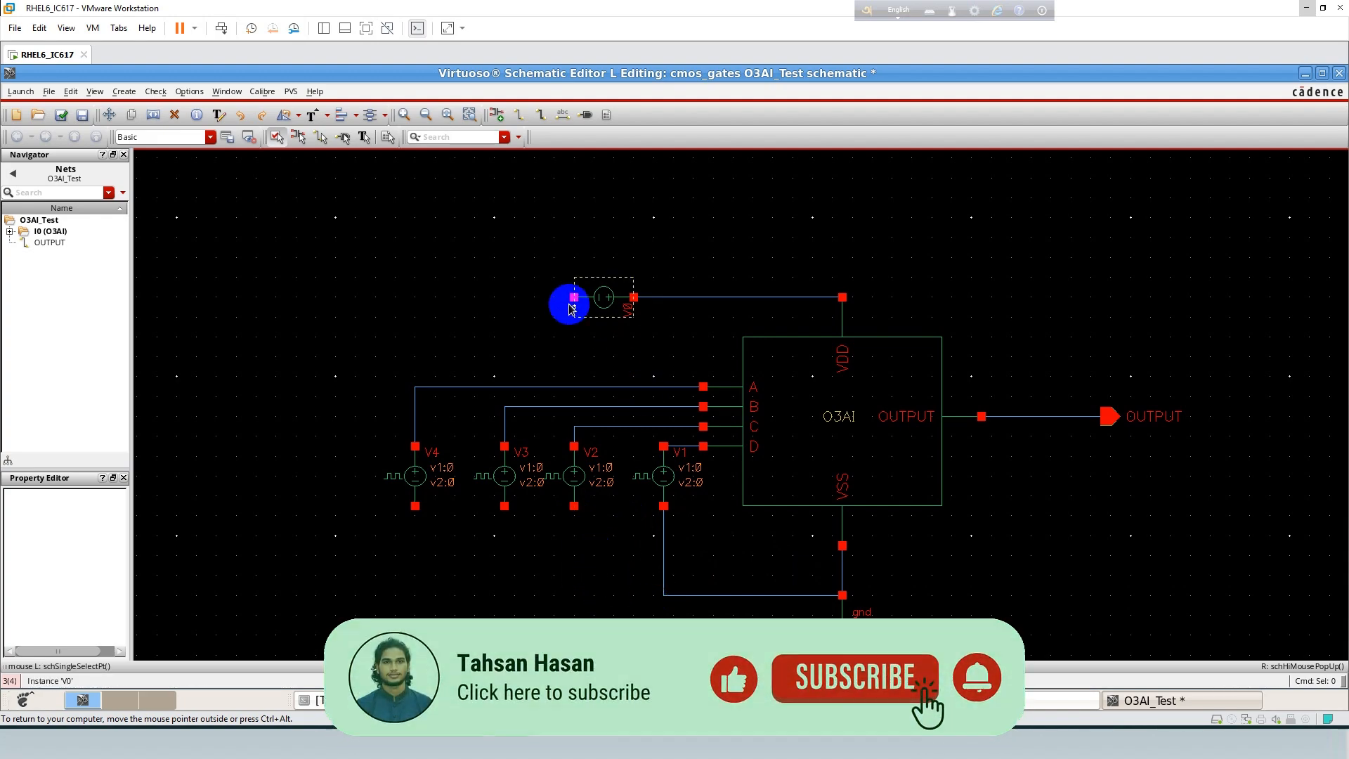
Wire the vdc source's free terminal around the outside of the vpulse sources to the ground line below V1.
key("w")
left_click(573, 297)
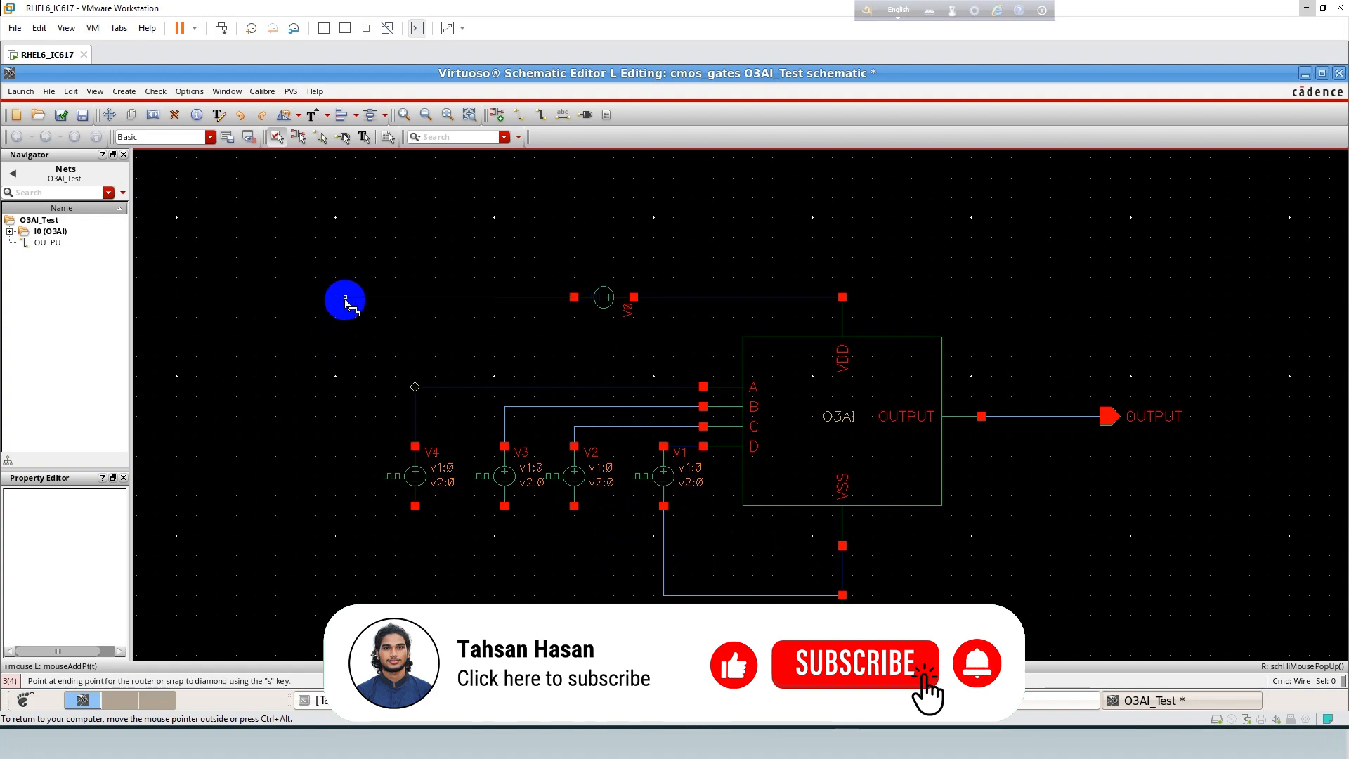
left_click(345, 298)
left_click(664, 595)
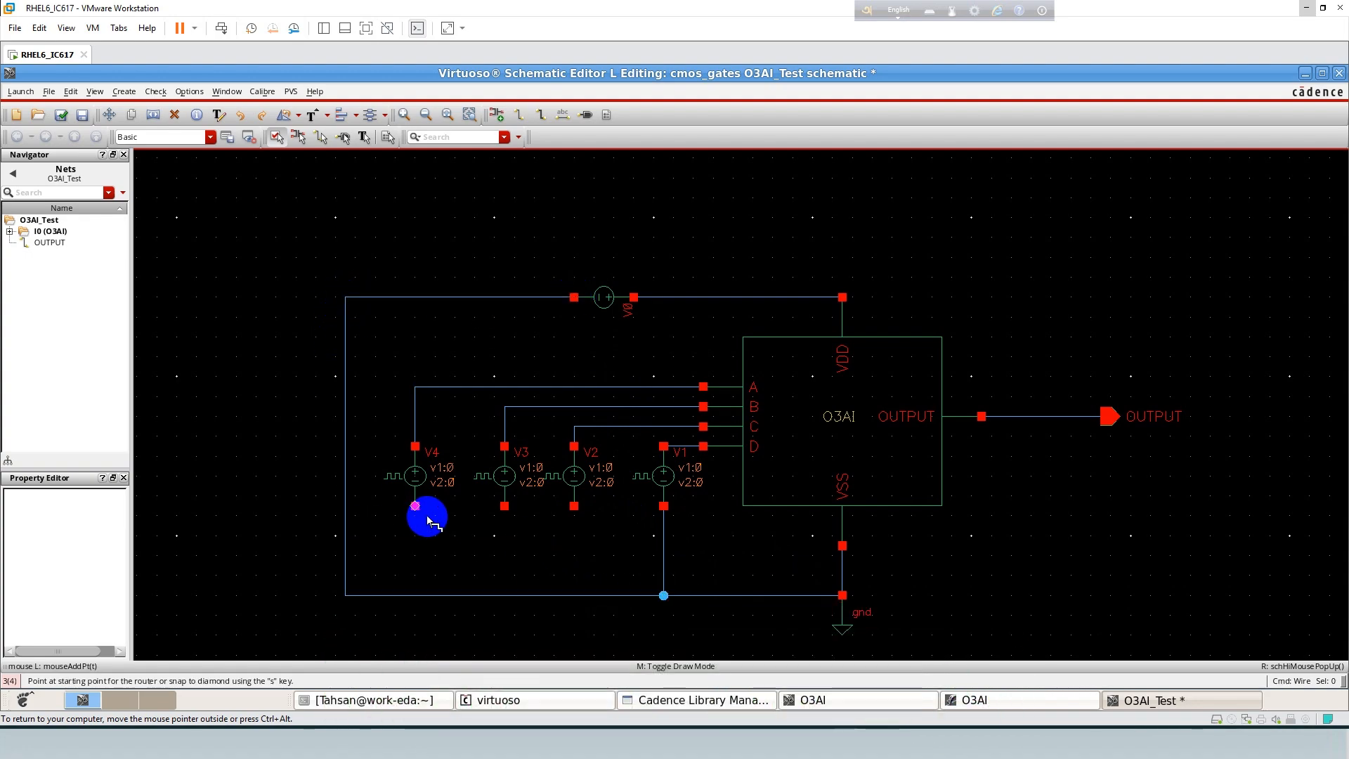
Wire the lower terminals of vpulse sources V4, V3 and V2 straight down to the ground line.
left_click(415, 506)
left_click(415, 596)
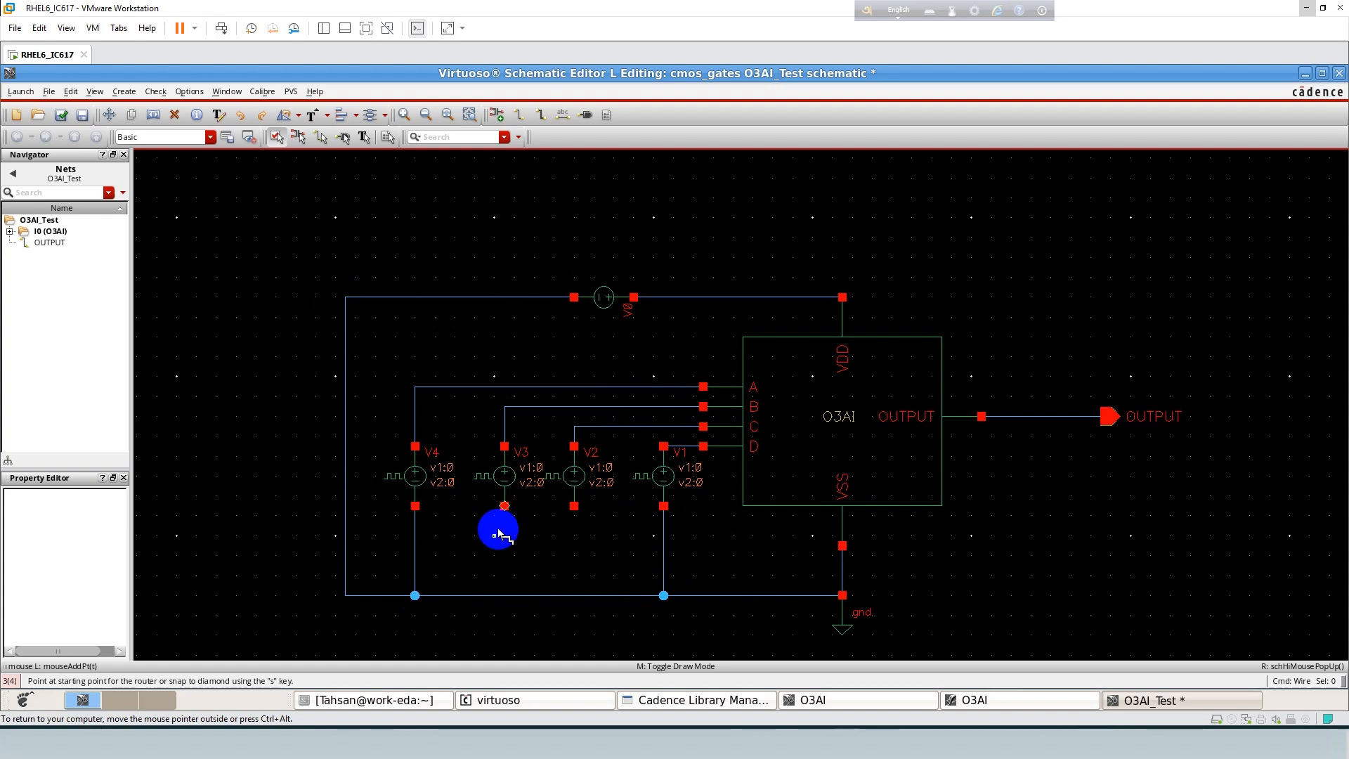
left_click(505, 506)
left_click(505, 595)
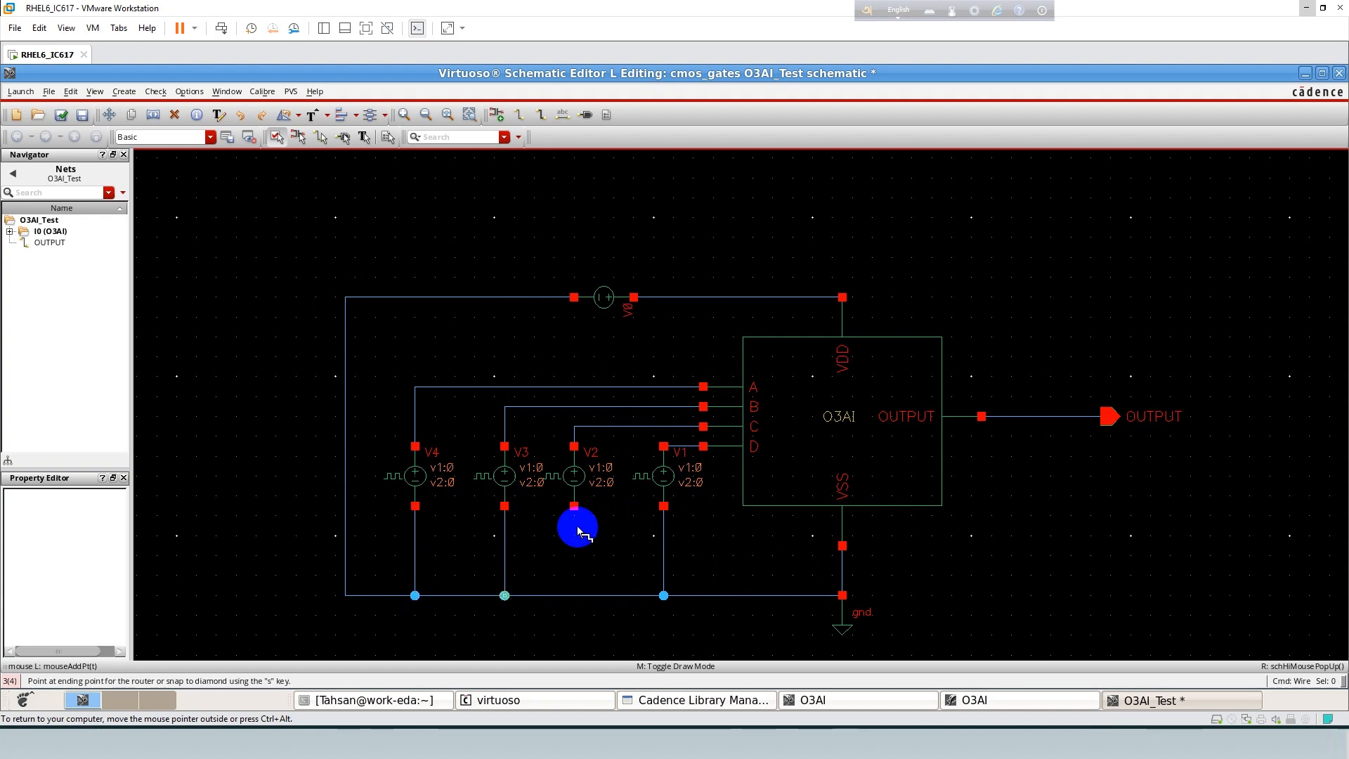
left_click(574, 506)
left_click(574, 595)
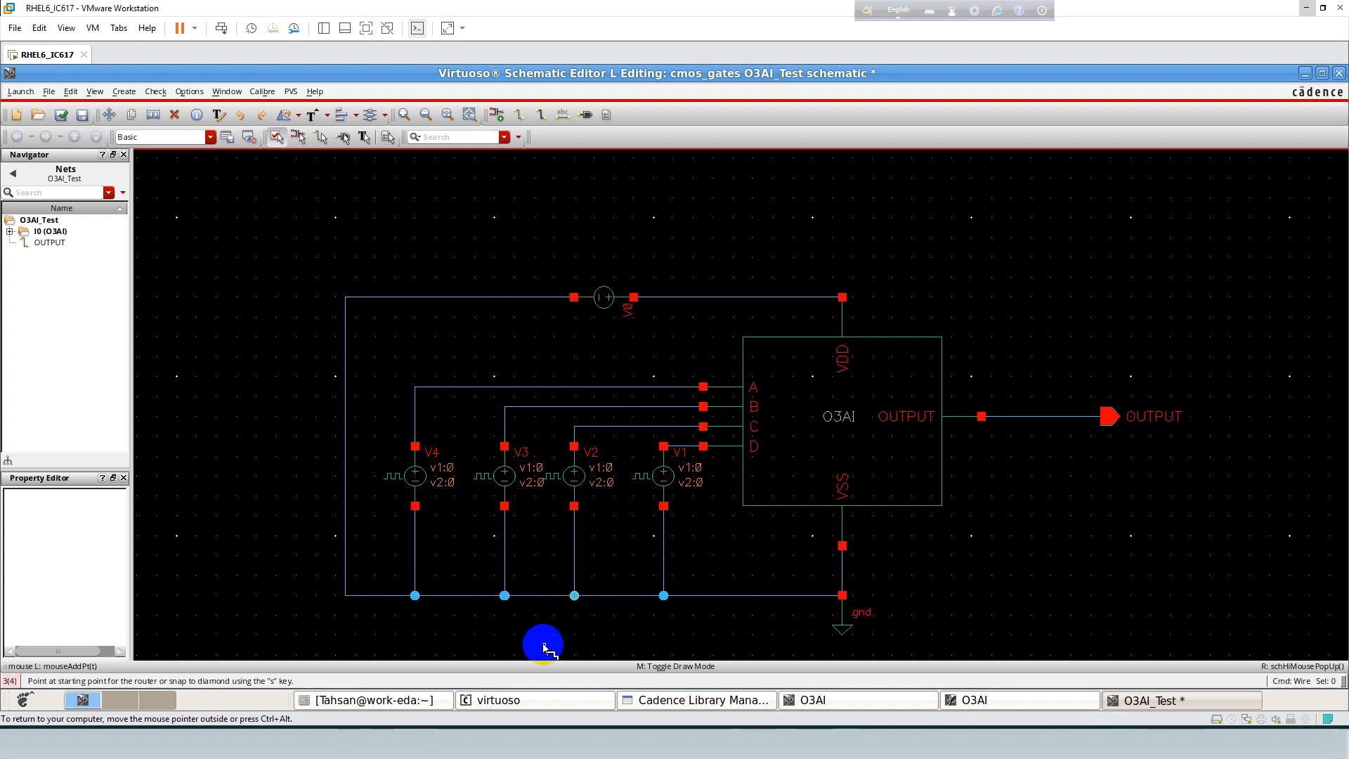
key("Escape")
Label the four gate input wires with the wire names A, B, C and D, matching the O3AI input terminals.
key("l")
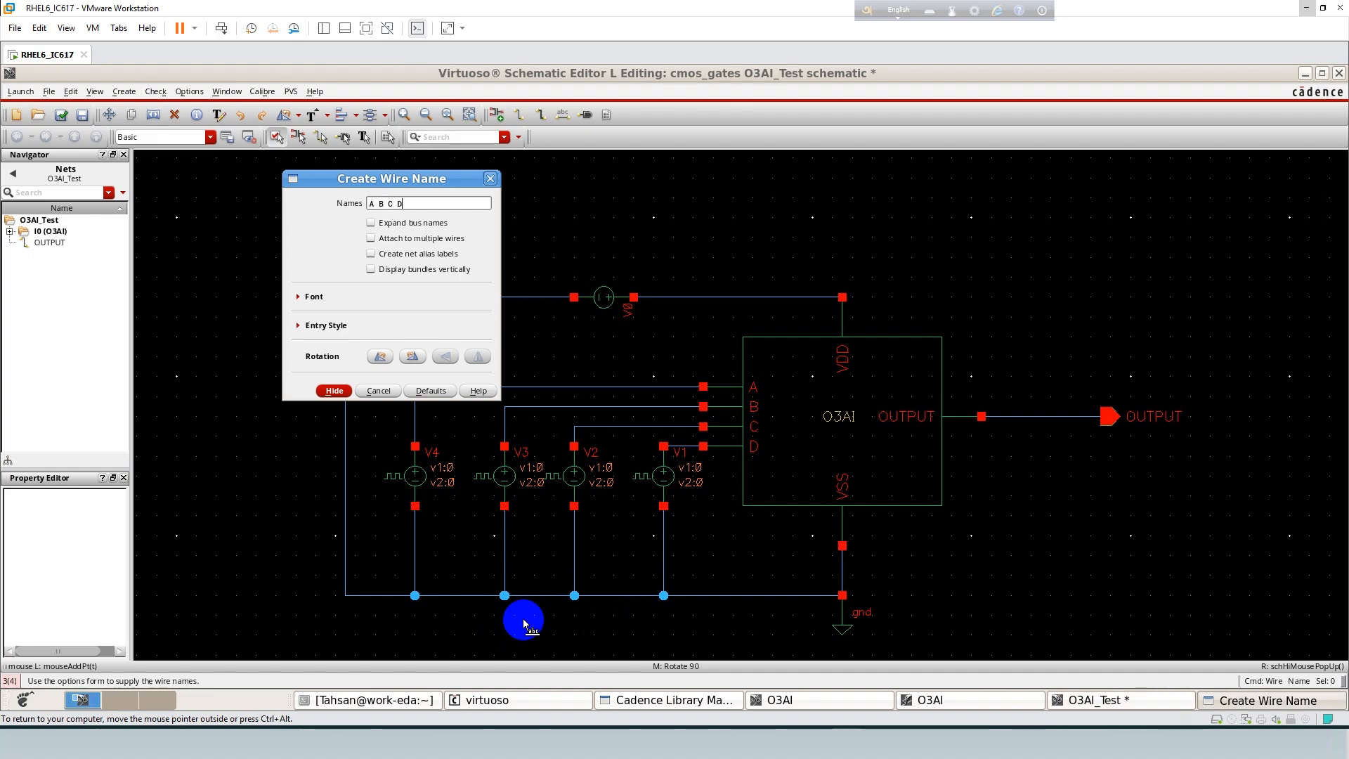
key("Return")
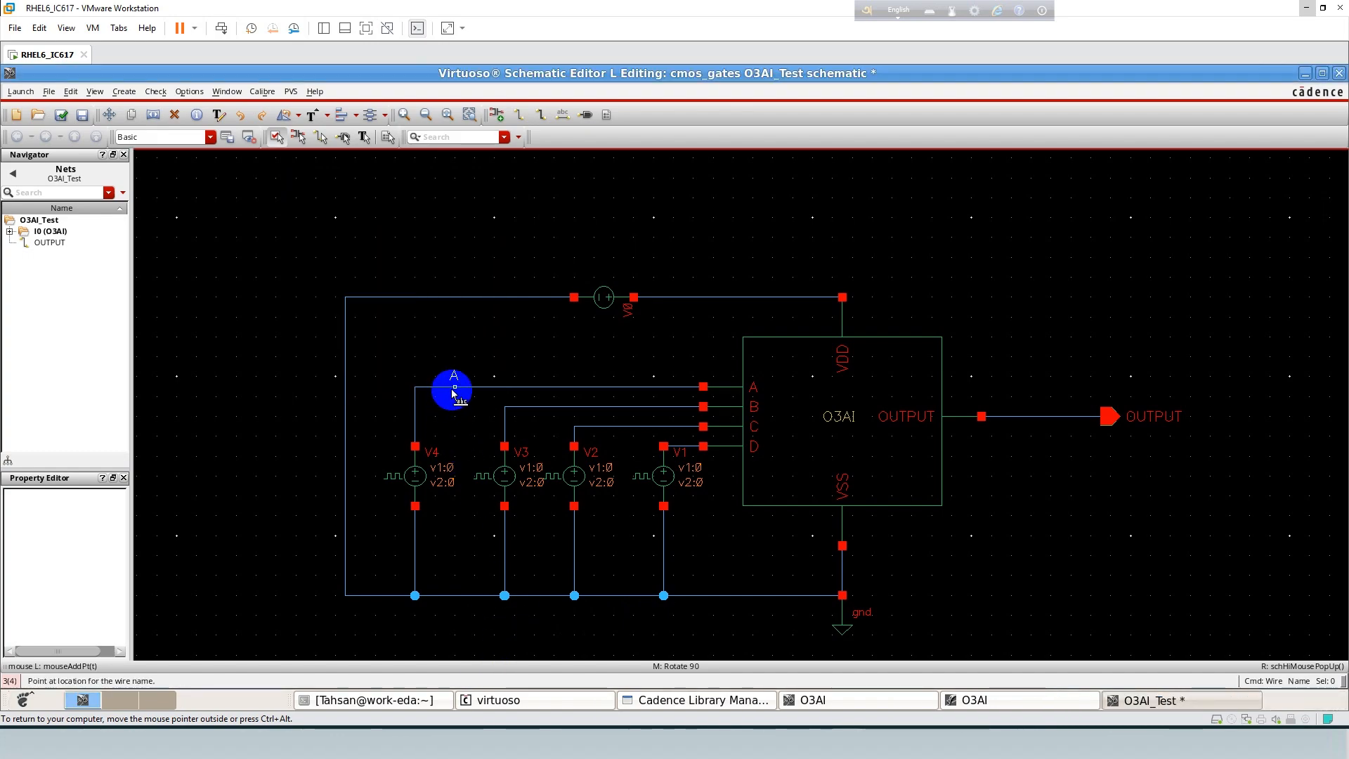
left_click(453, 392)
left_click(534, 408)
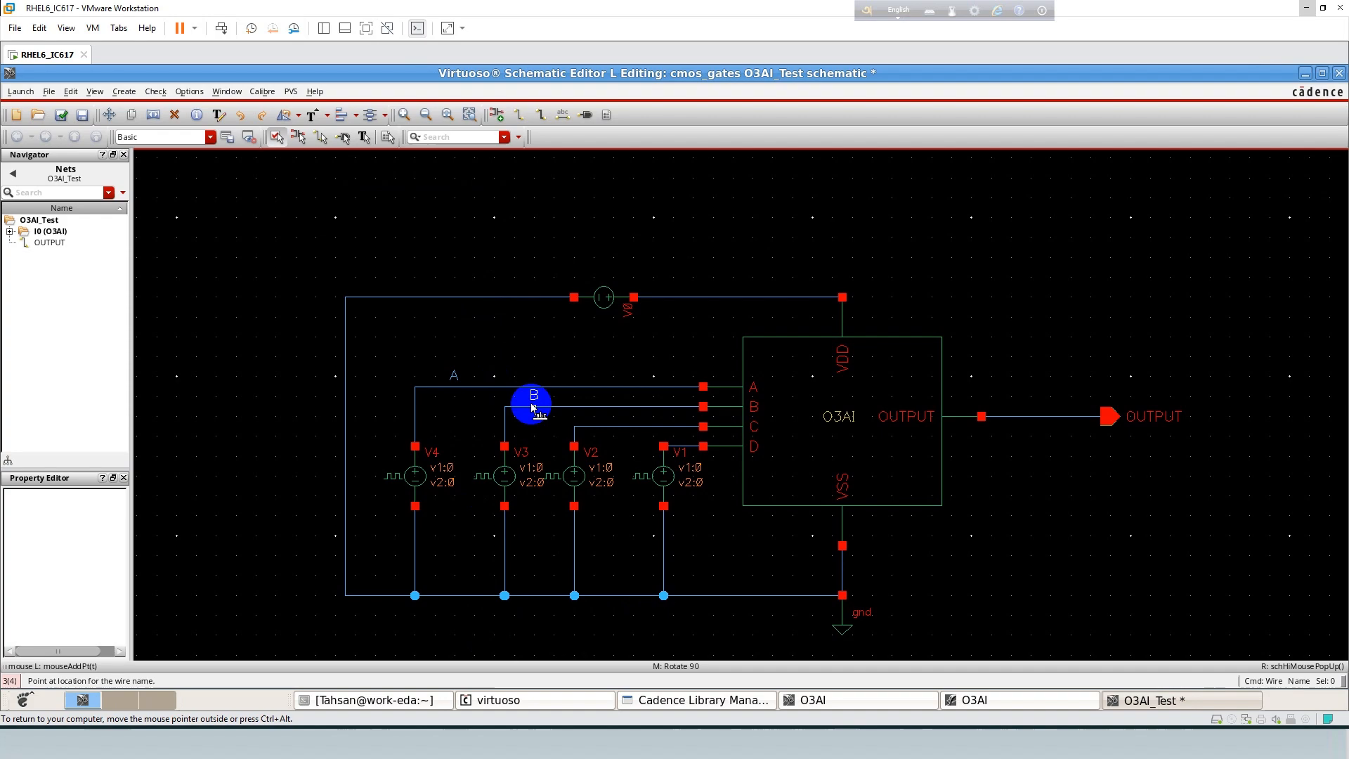
left_click(626, 430)
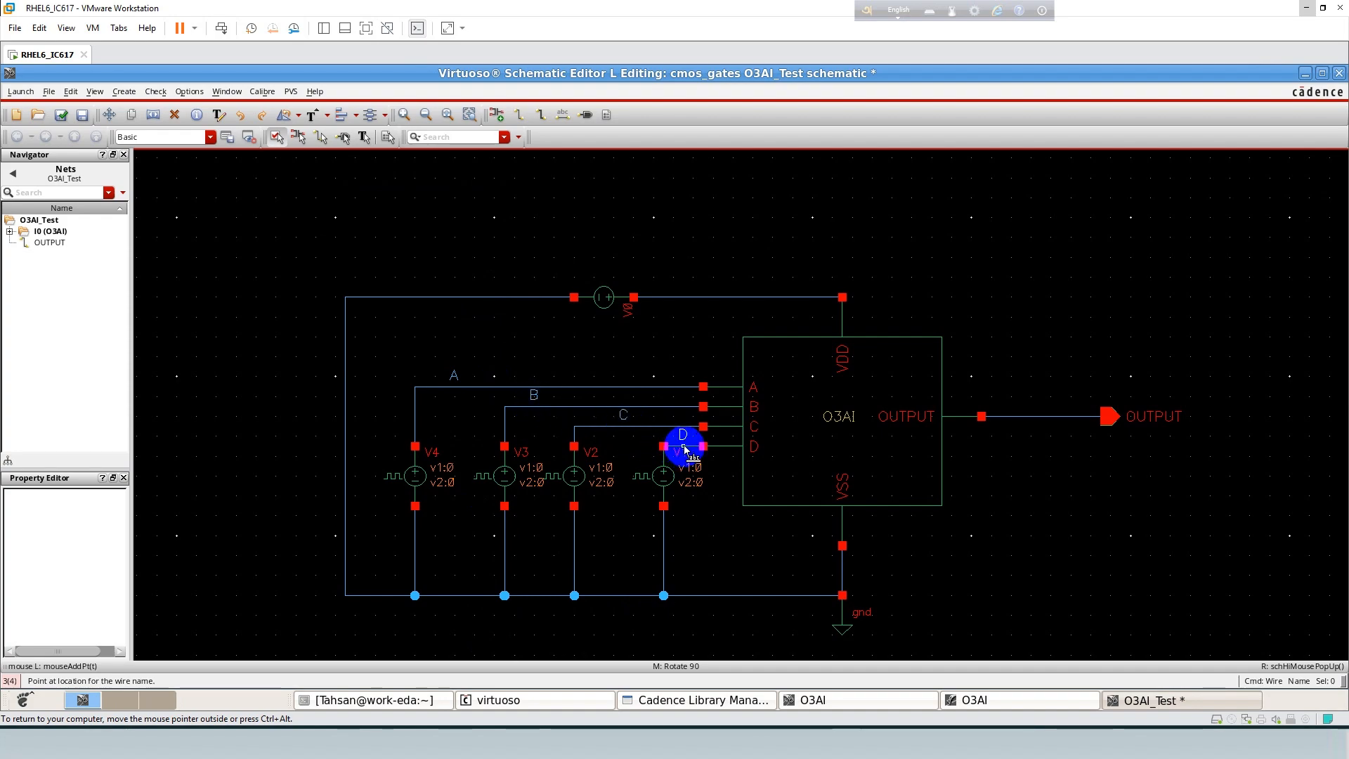
left_click(685, 449)
key("Escape")
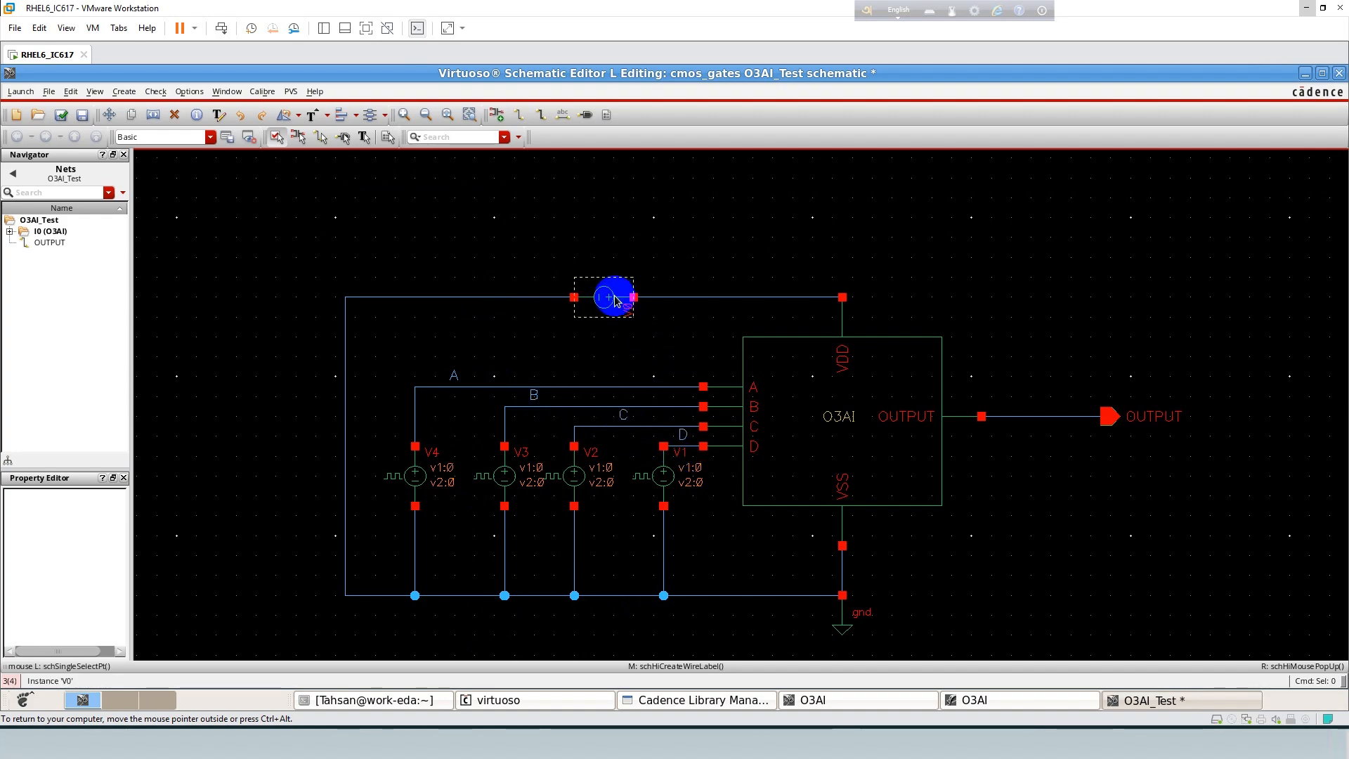
Set the DC voltage of the vdc source V0 to 1.2 V.
left_click(615, 300)
key("q")
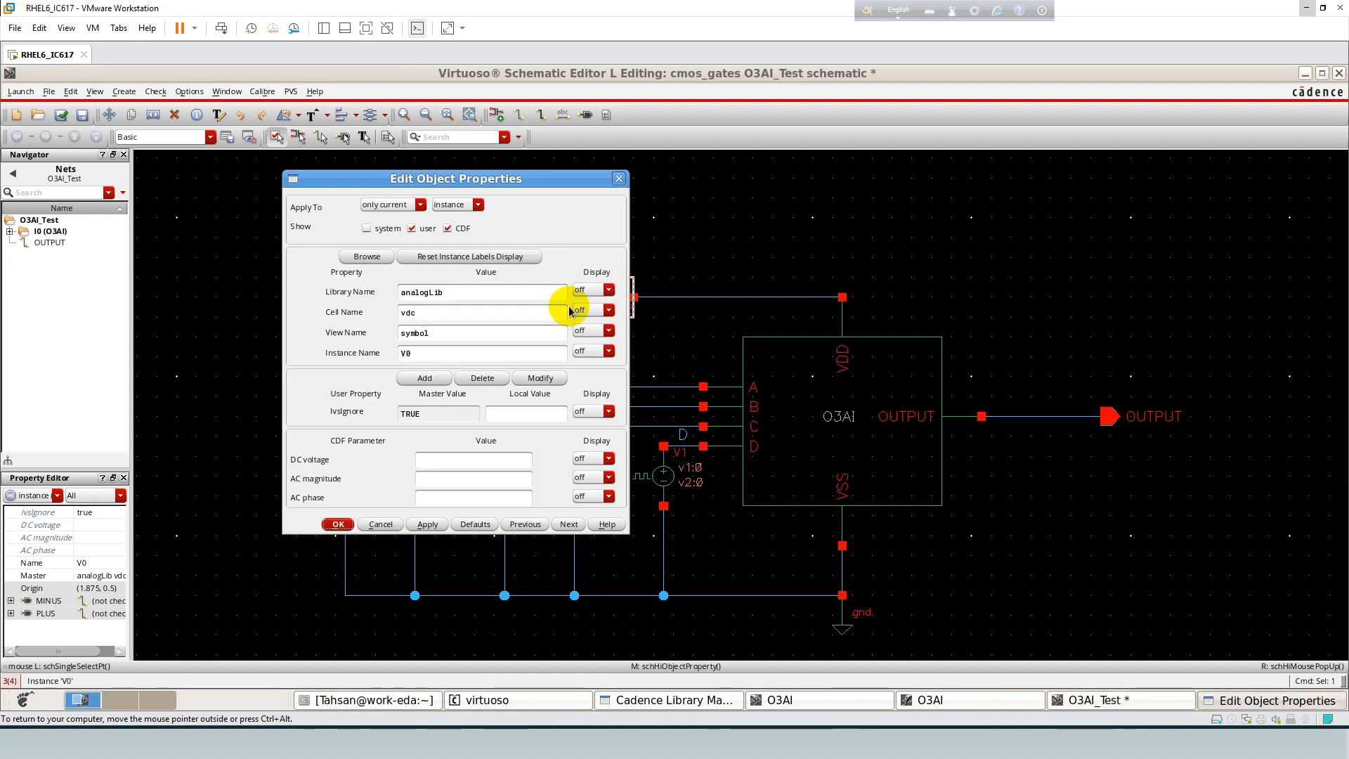
left_click(434, 458)
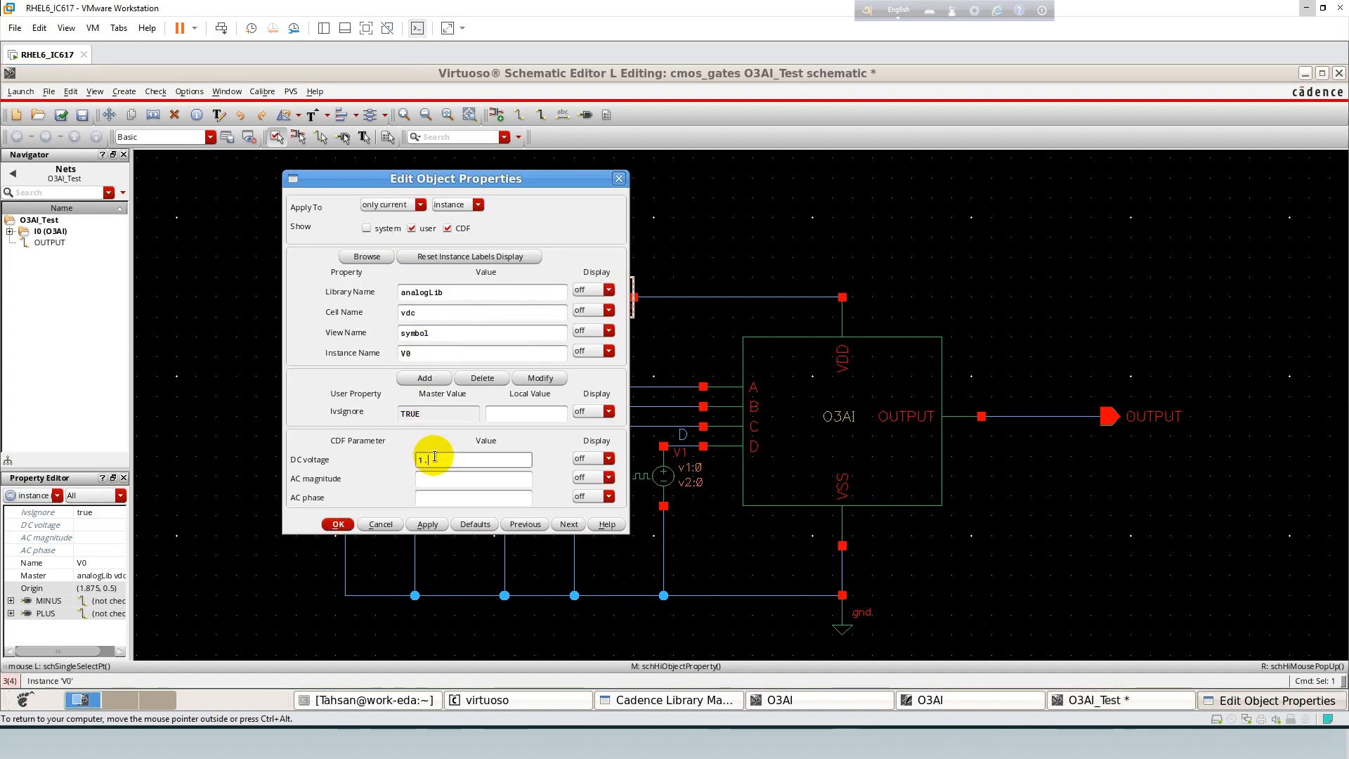
left_click(338, 525)
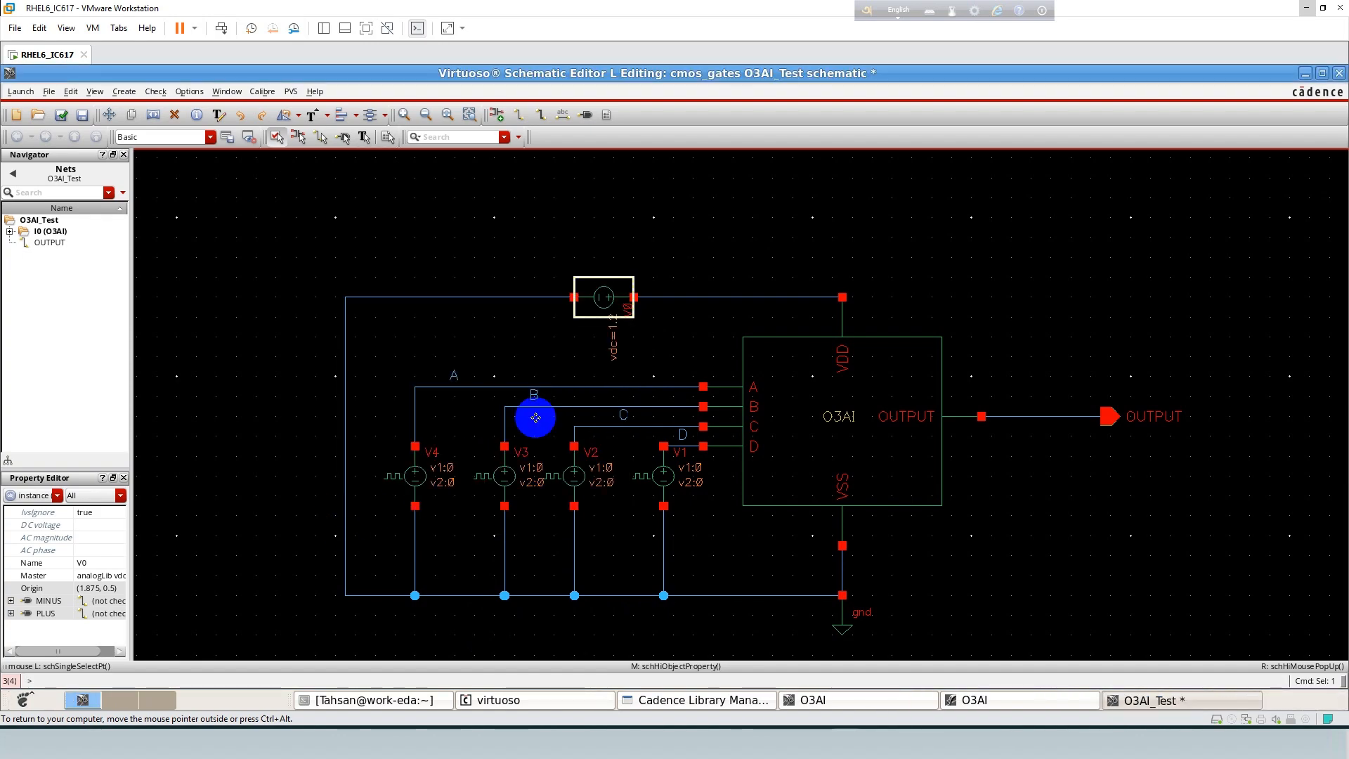
Set vpulse source V4, which drives input A, to Voltage 1 of 1.2 V, period 80n s and pulse width 40n s.
left_click(421, 472)
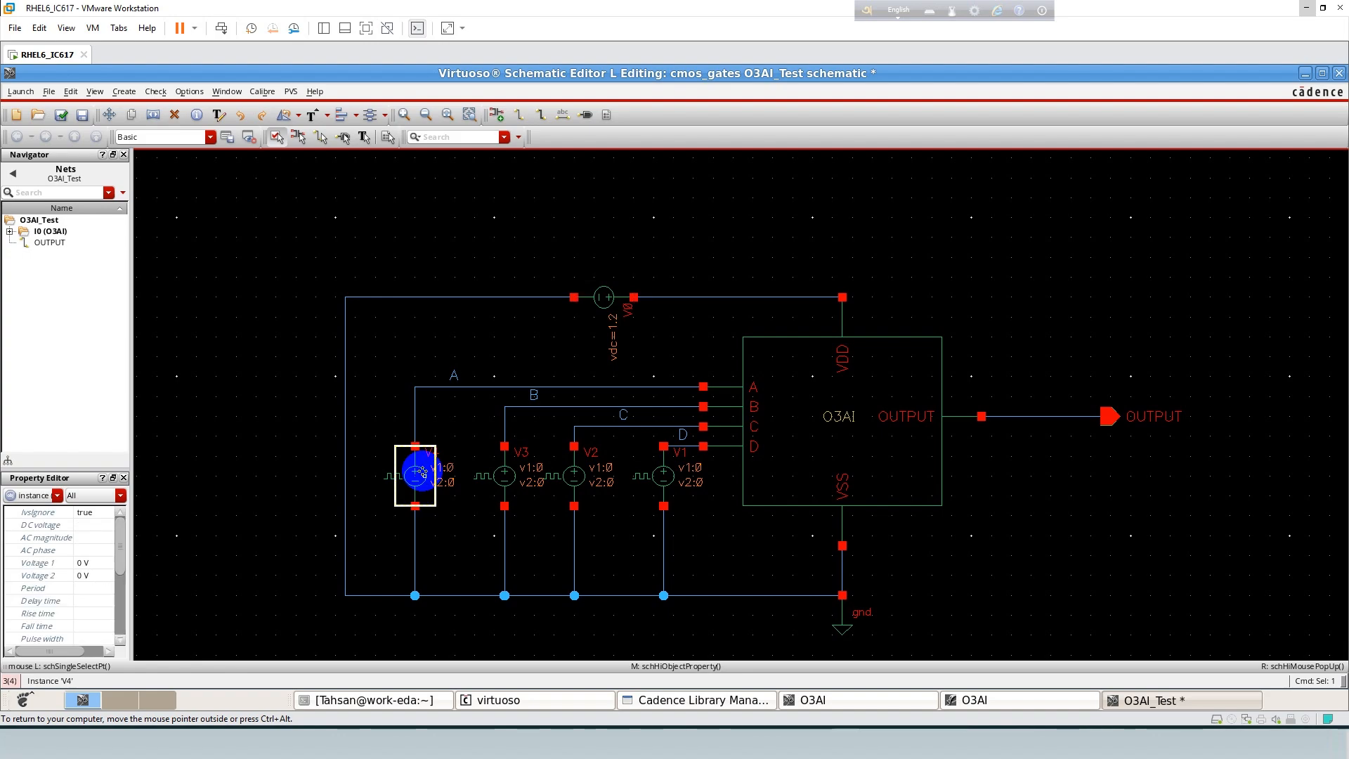
middle_click(422, 470)
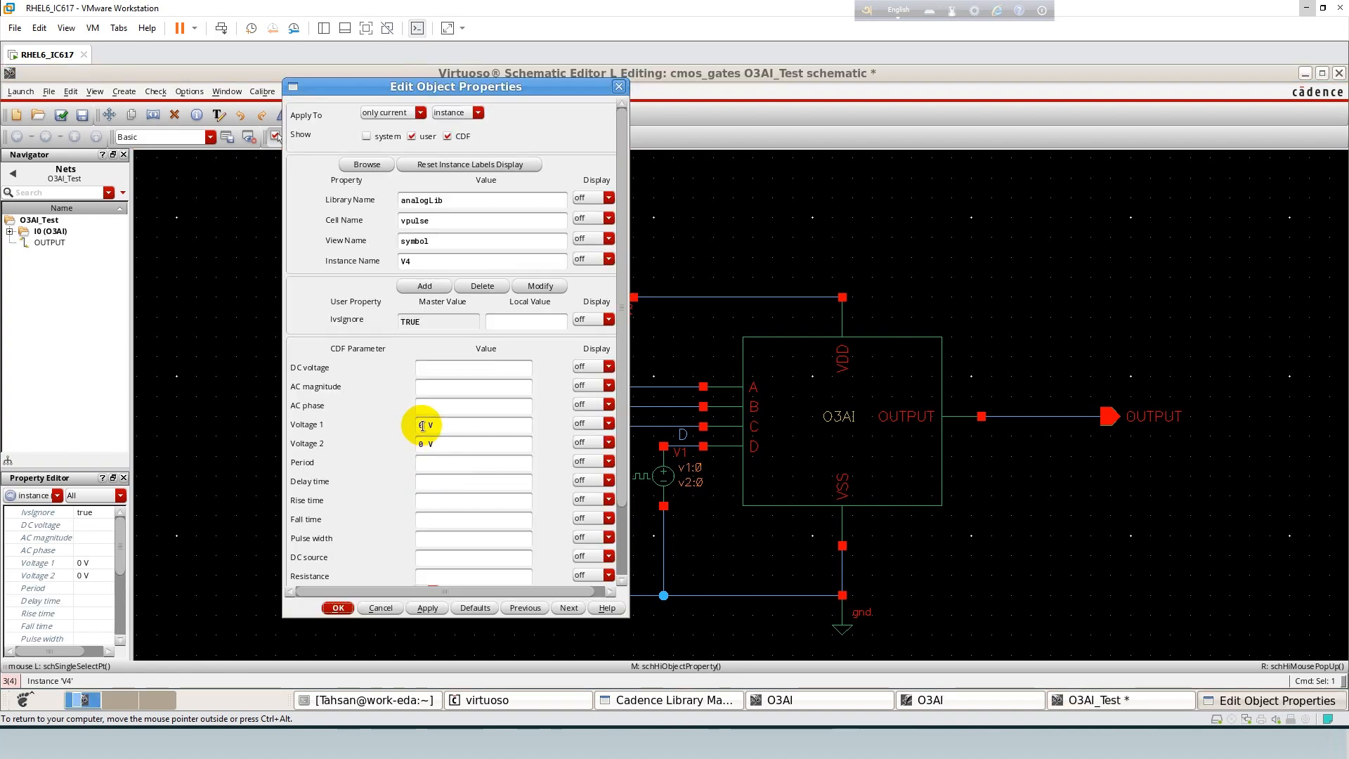
left_click(416, 426)
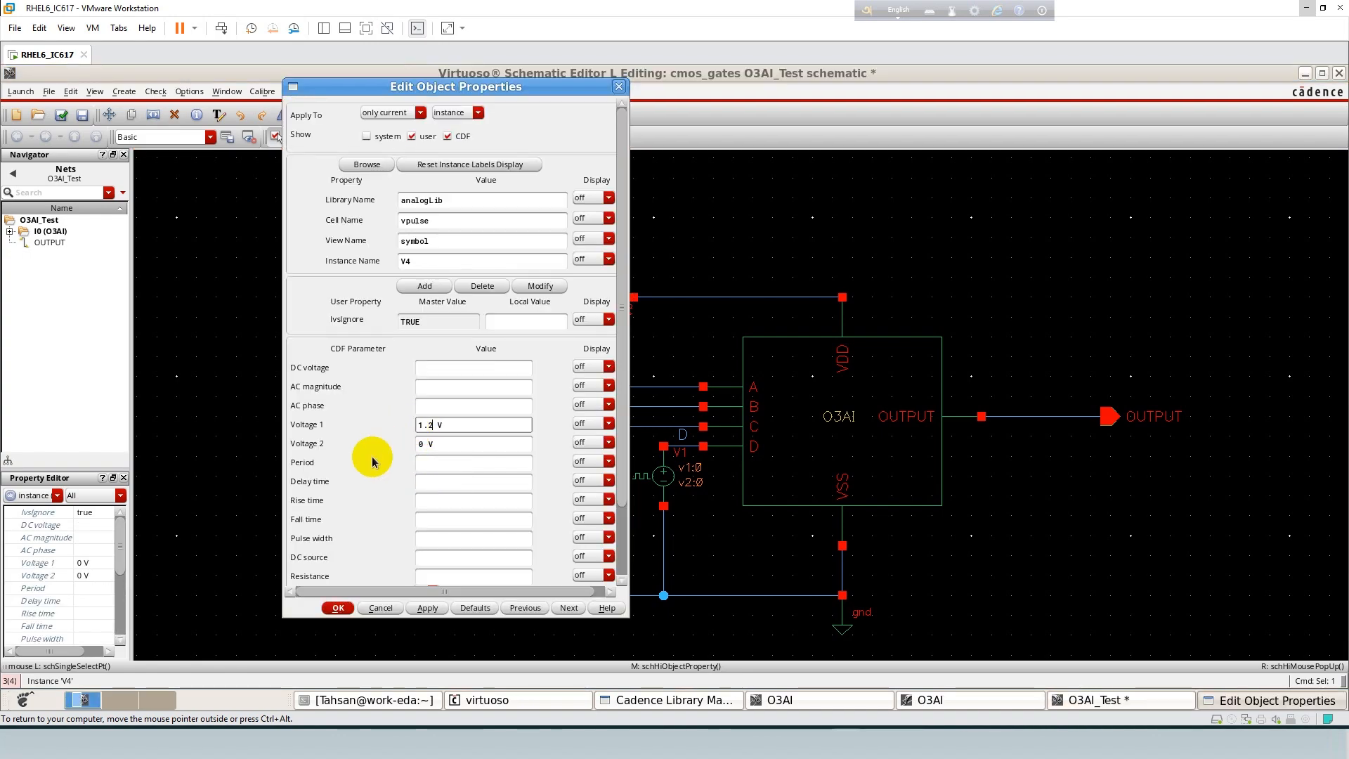
left_click(338, 607)
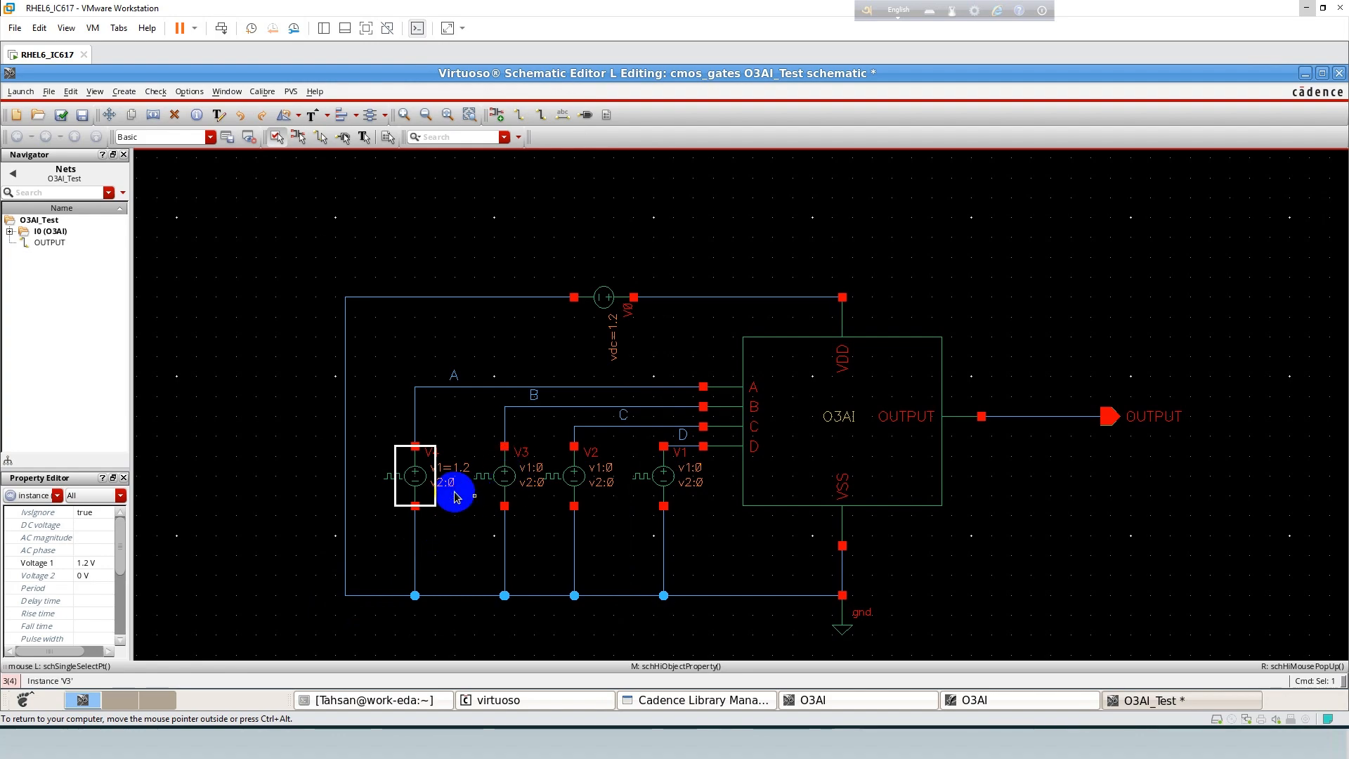
middle_click(419, 495)
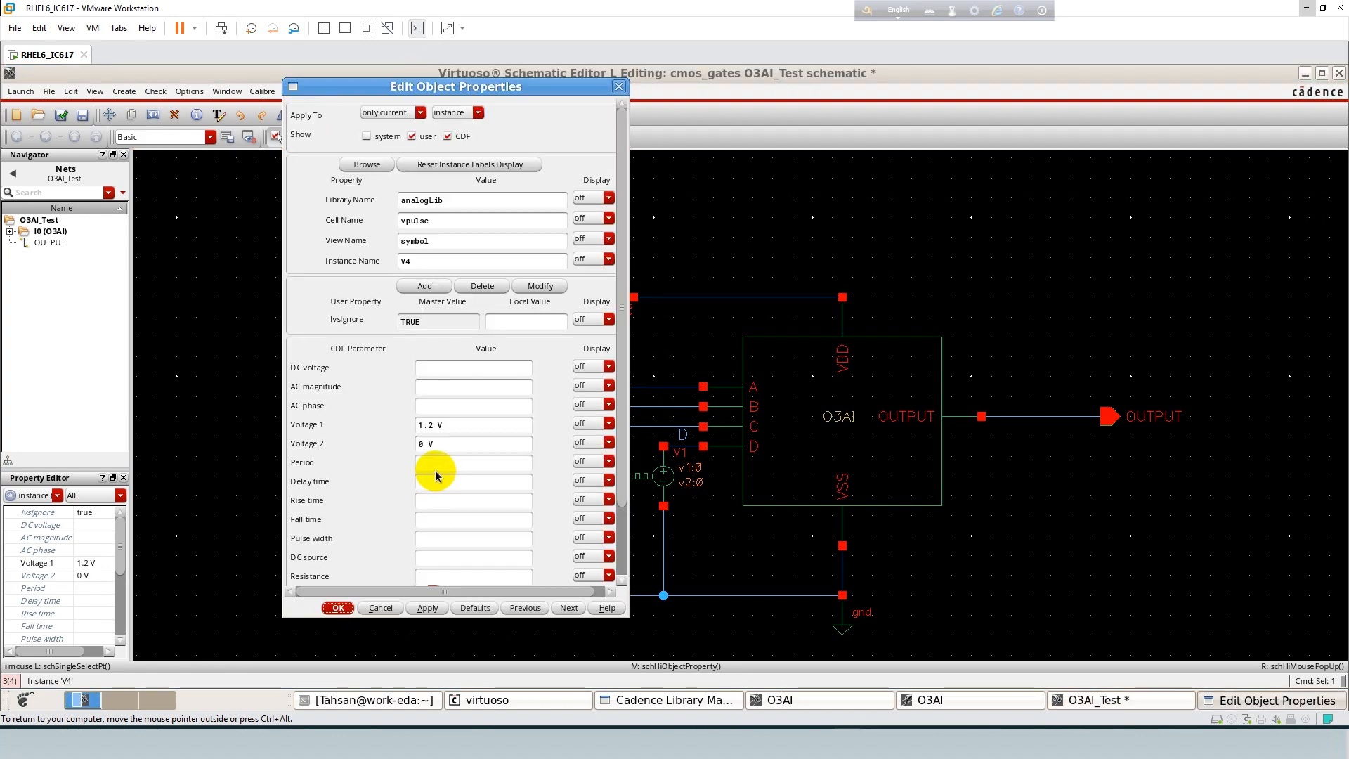
left_click(432, 465)
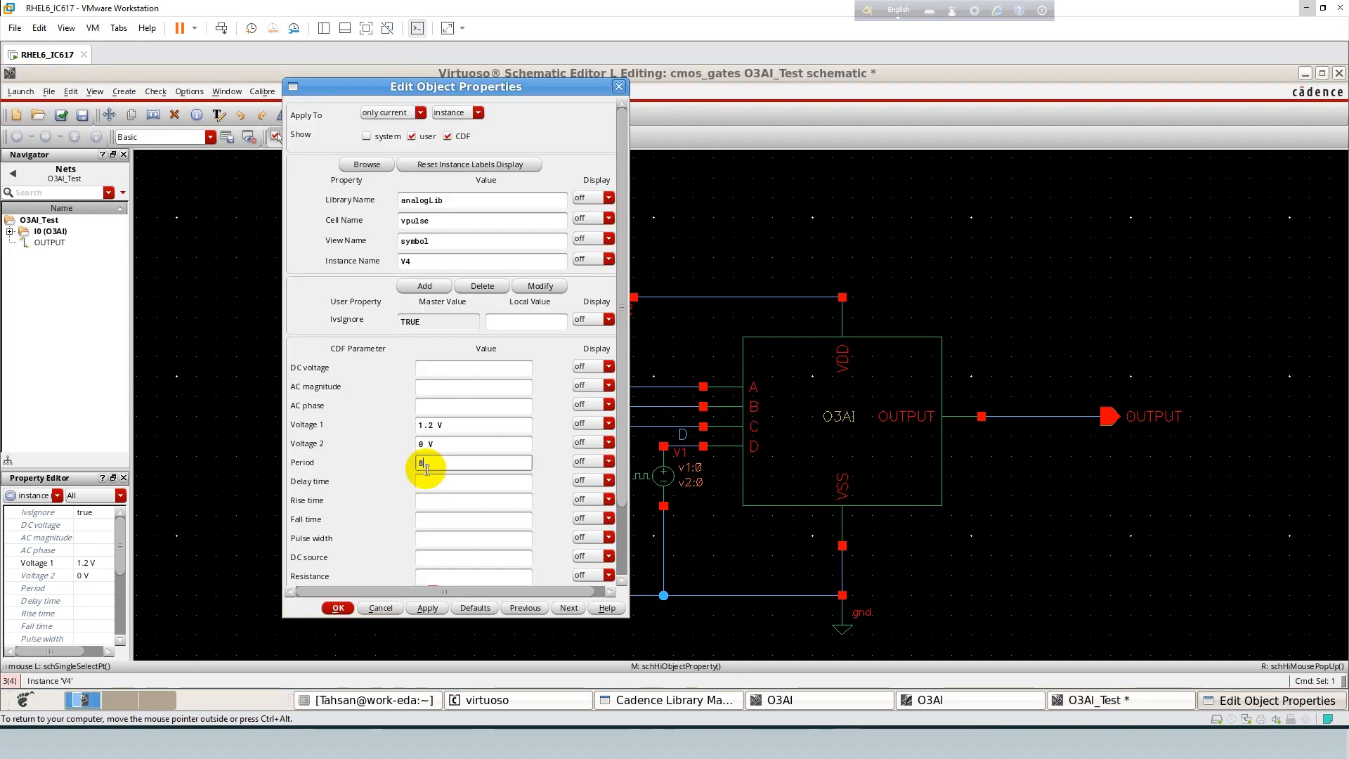
left_click(436, 538)
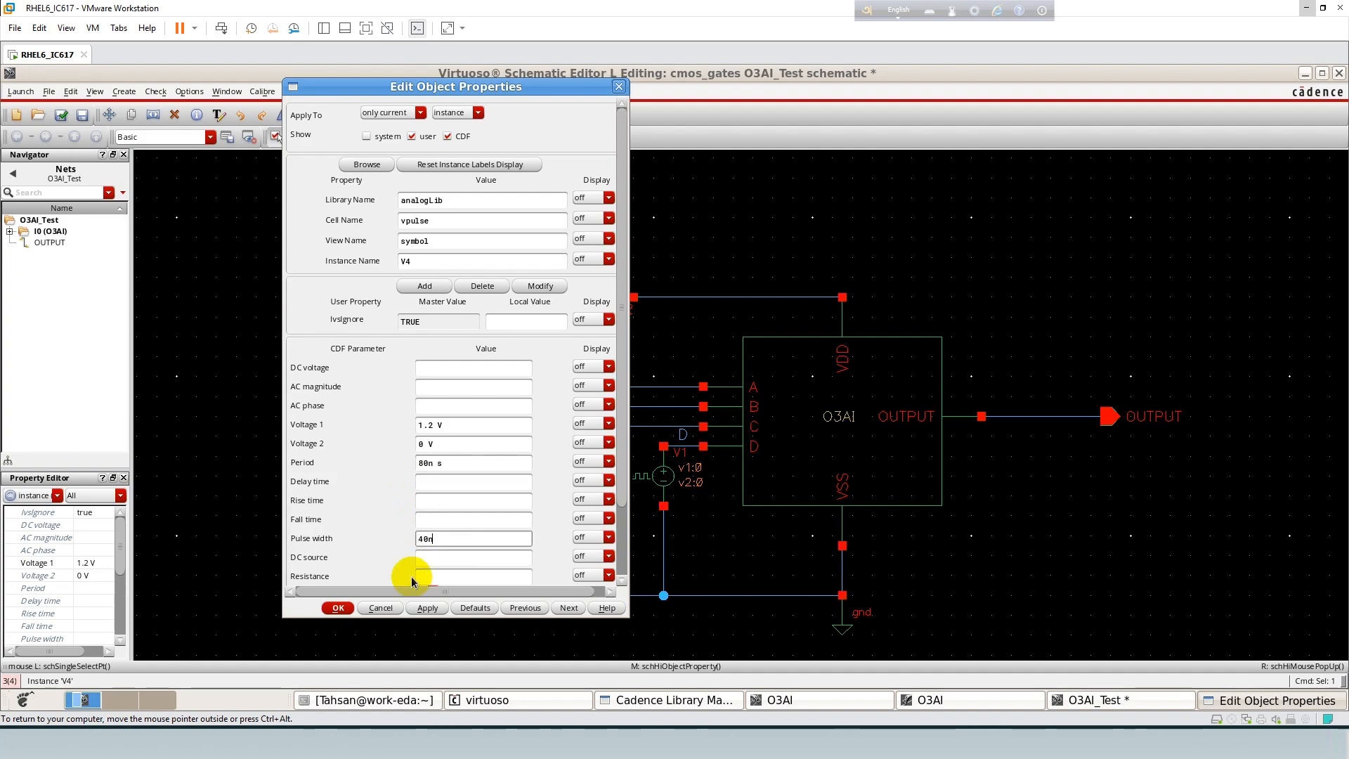
left_click(341, 609)
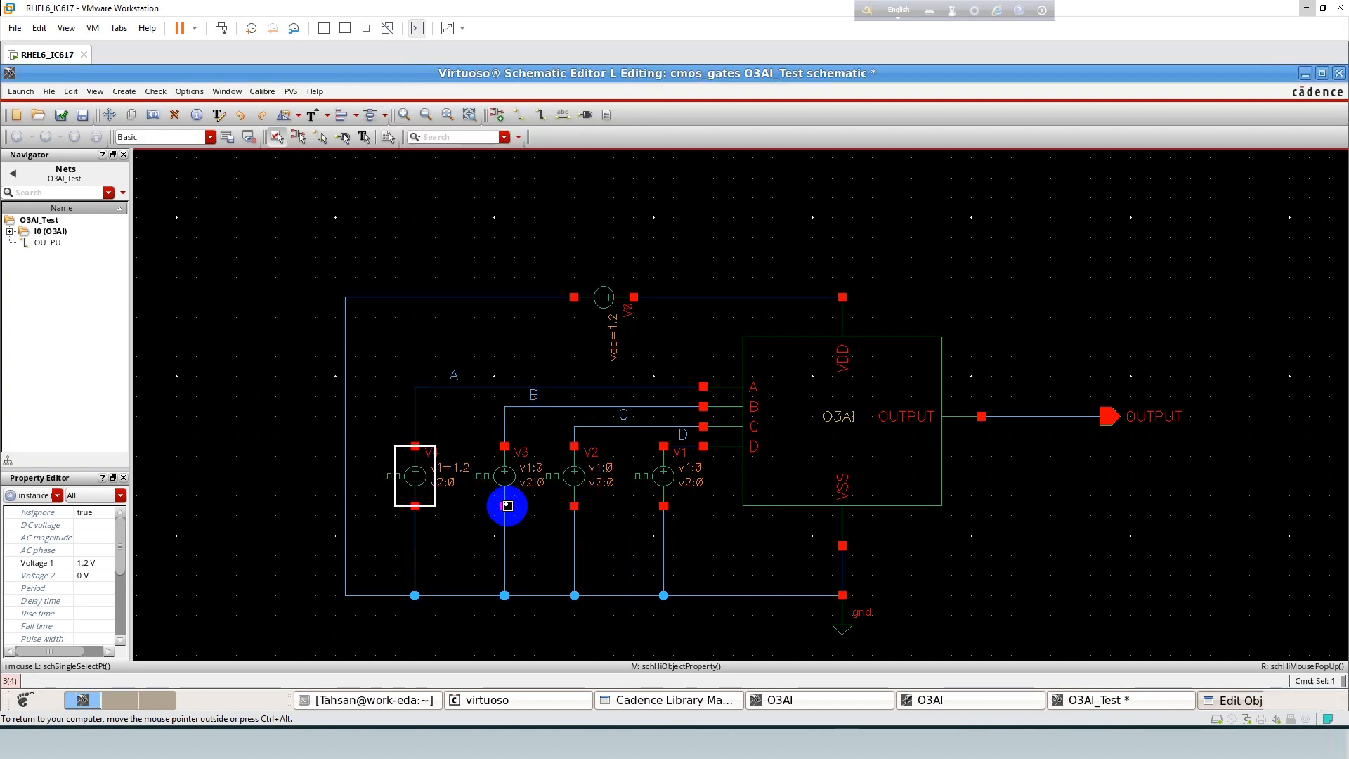
Set vpulse source V3, which drives input B, to Voltage 1 of 1.2 V, period 60n s and pulse width 30n s.
left_click(513, 473)
key("q")
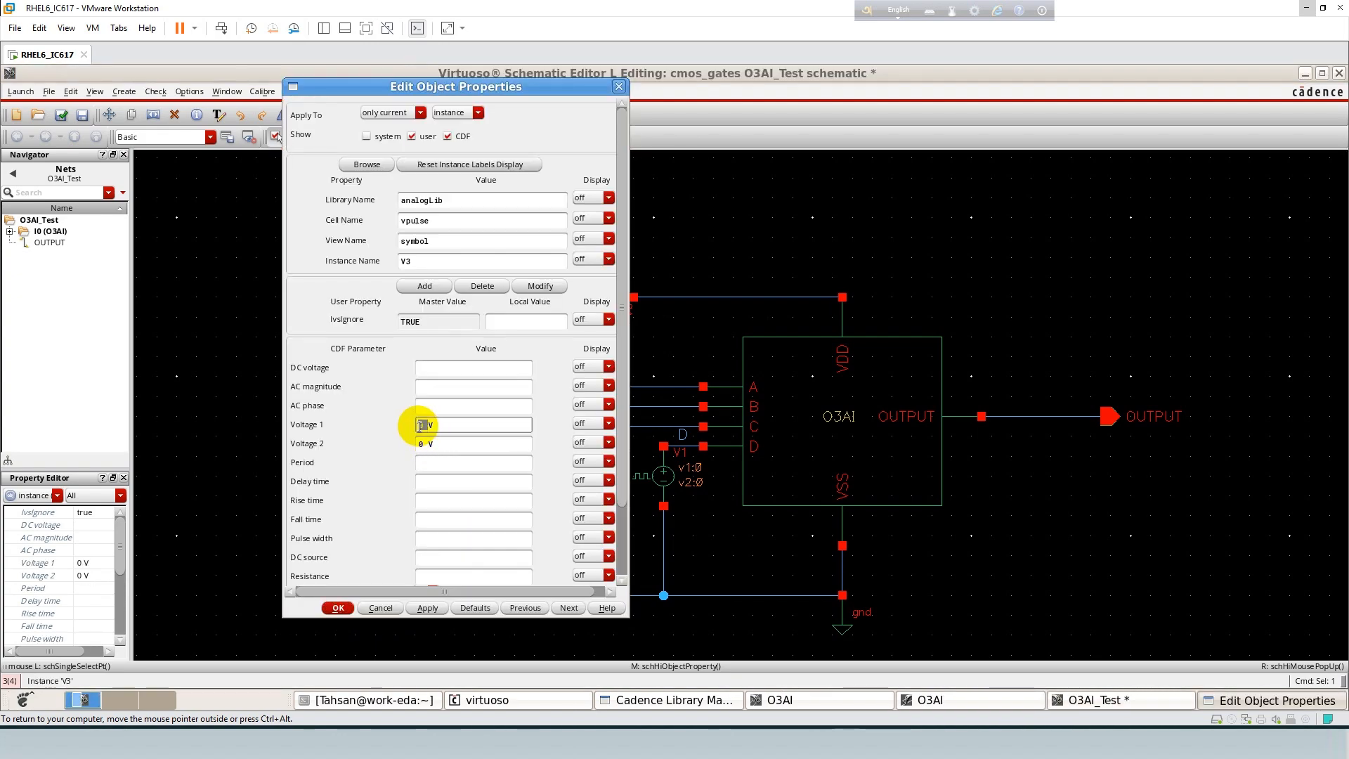
type("1.2")
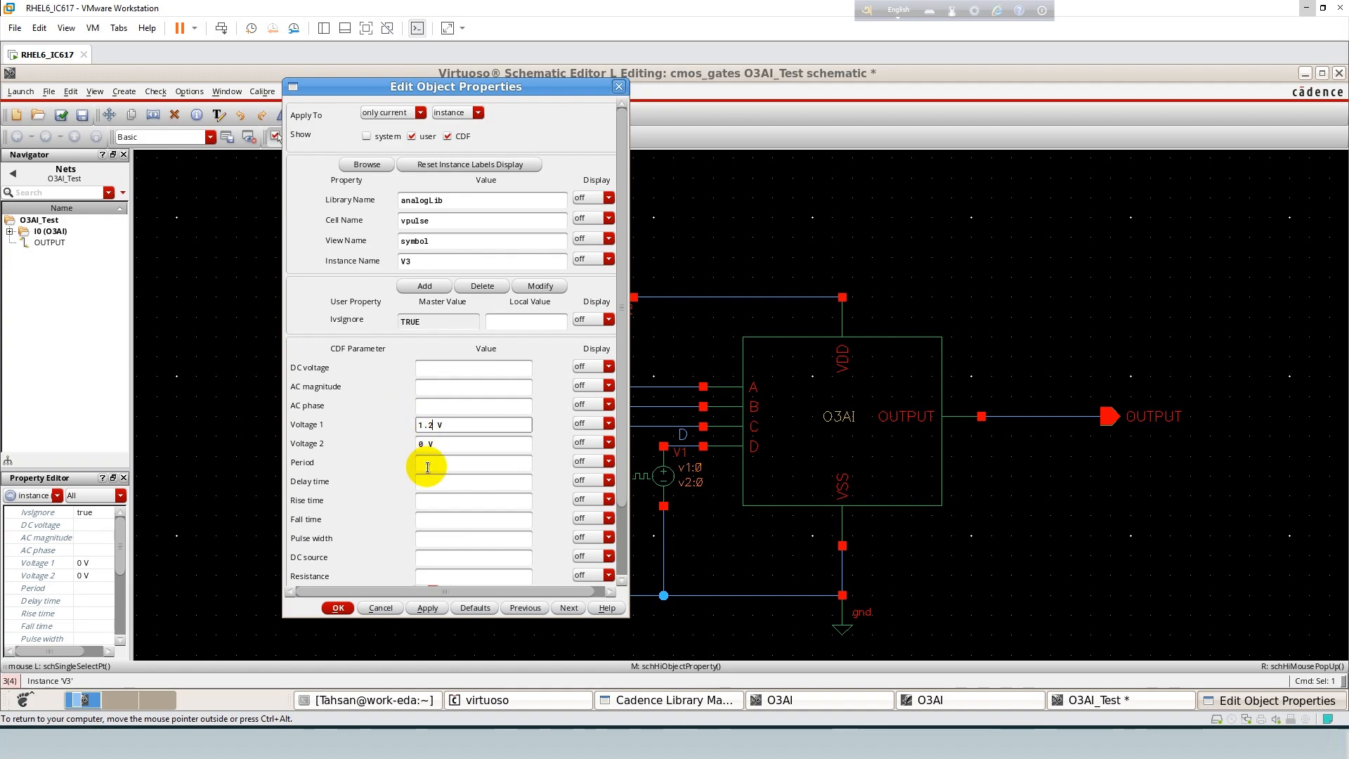
left_click(427, 467)
type("60n s")
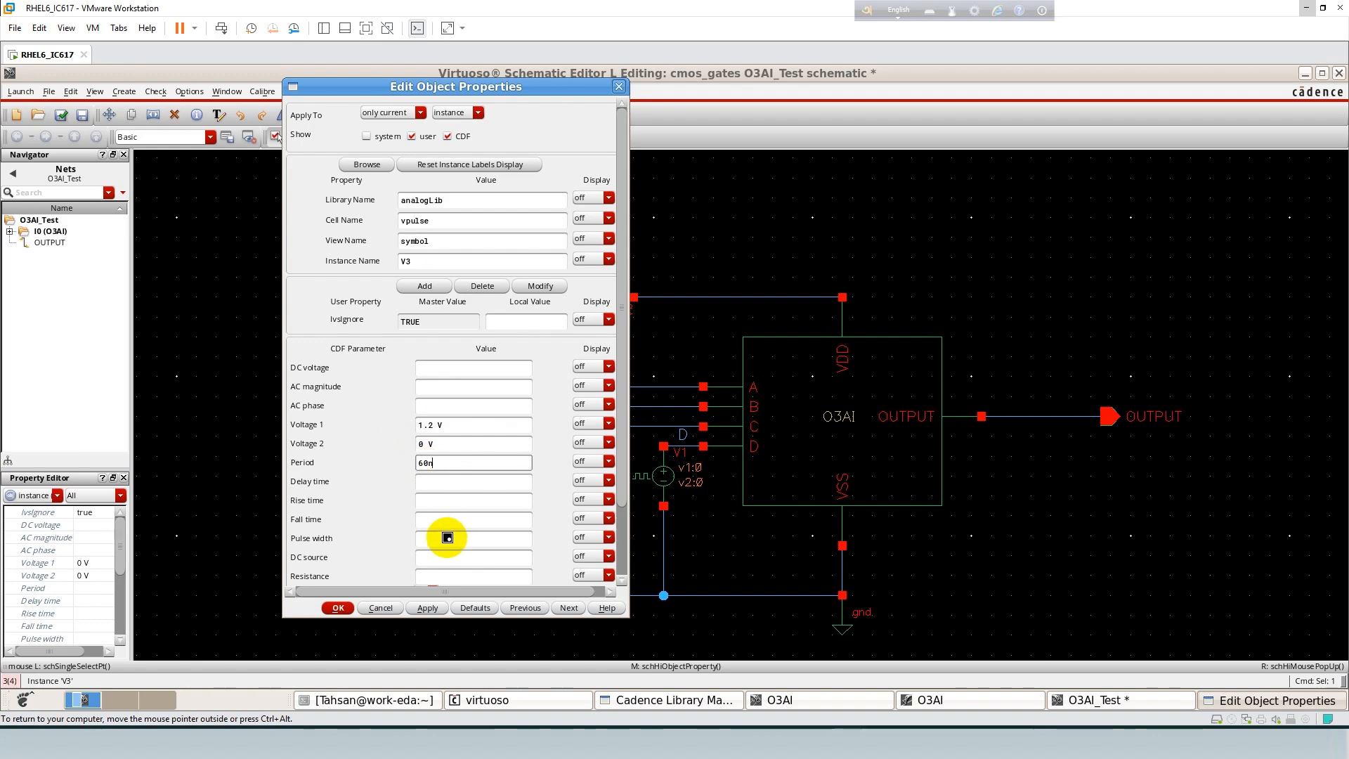
left_click(449, 538)
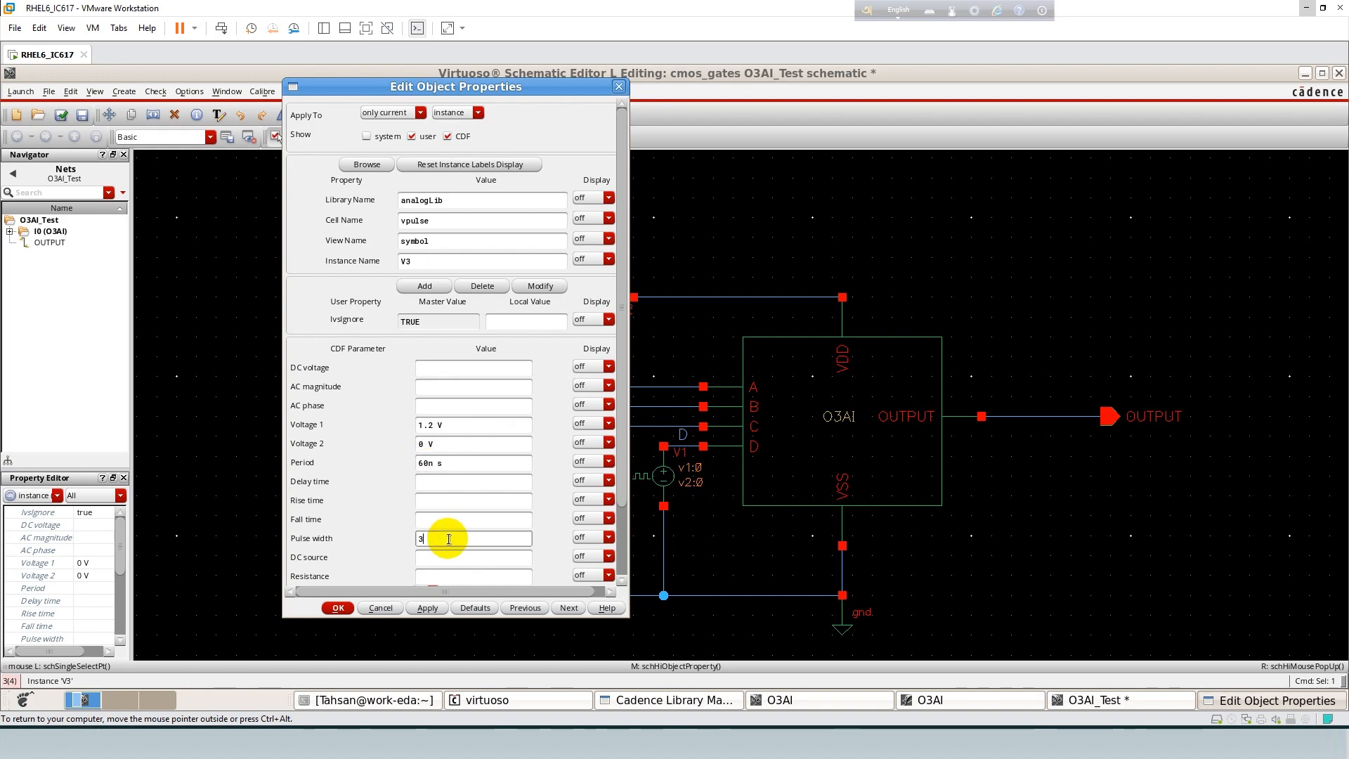
type("30n")
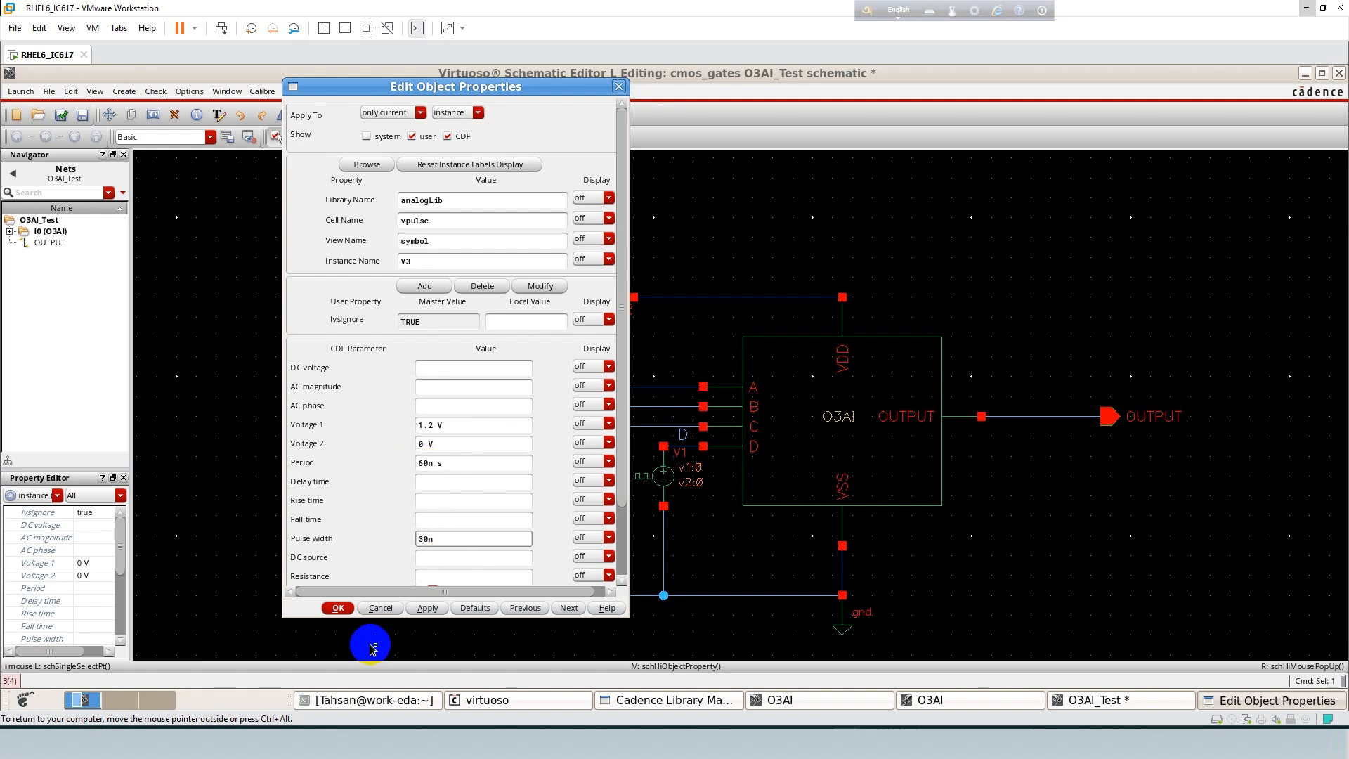
left_click(338, 608)
Set vpulse source V2, which drives input C, to Voltage 1 of 1.2 V, period 20n s and fall time 10n s.
left_click(576, 481)
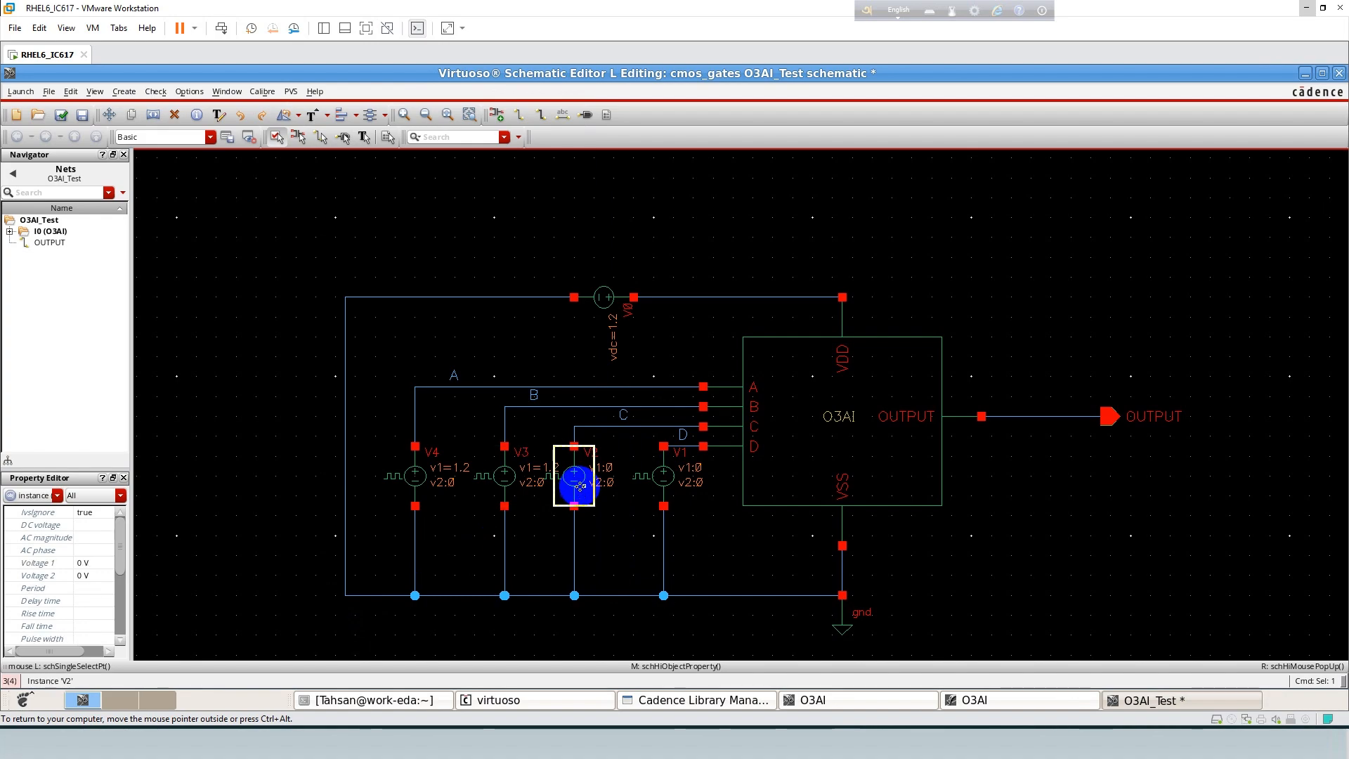
key("q")
left_click(419, 425)
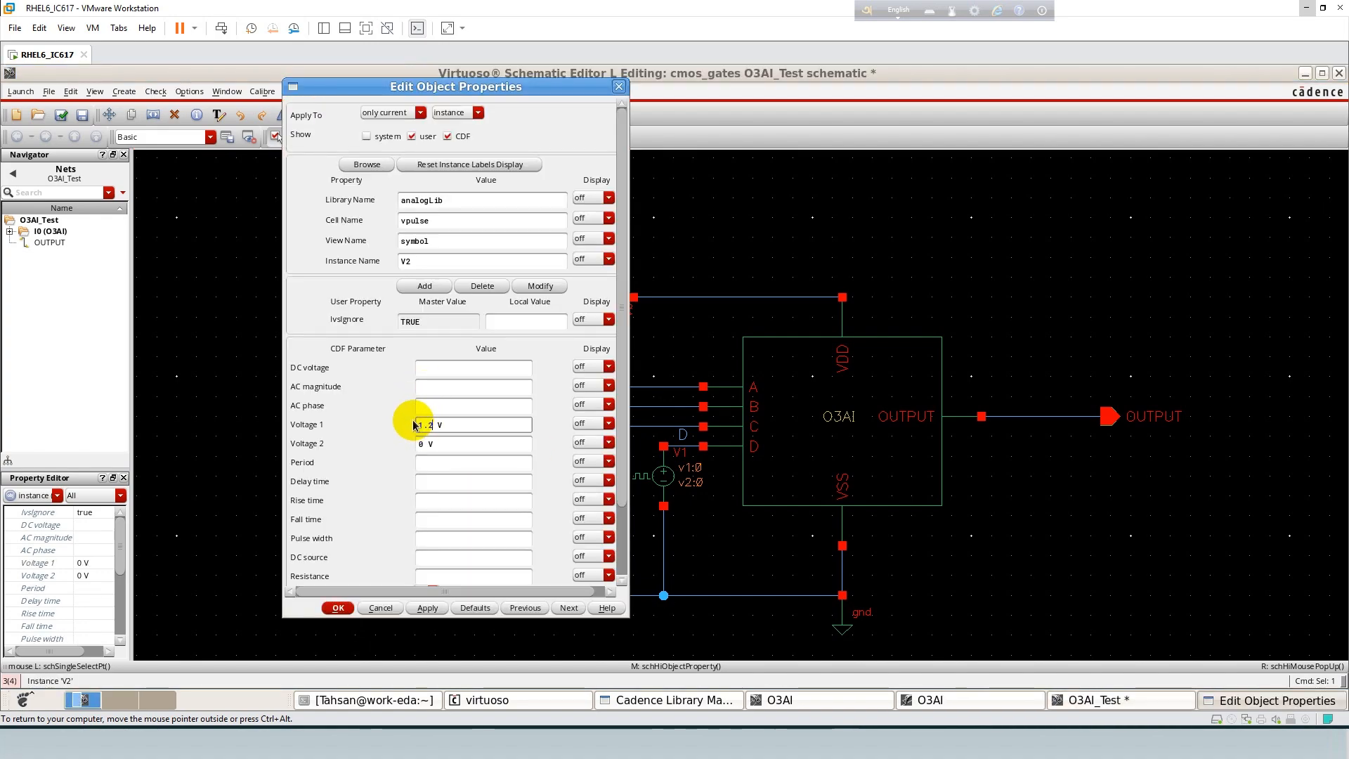
left_click(439, 461)
type("20n s")
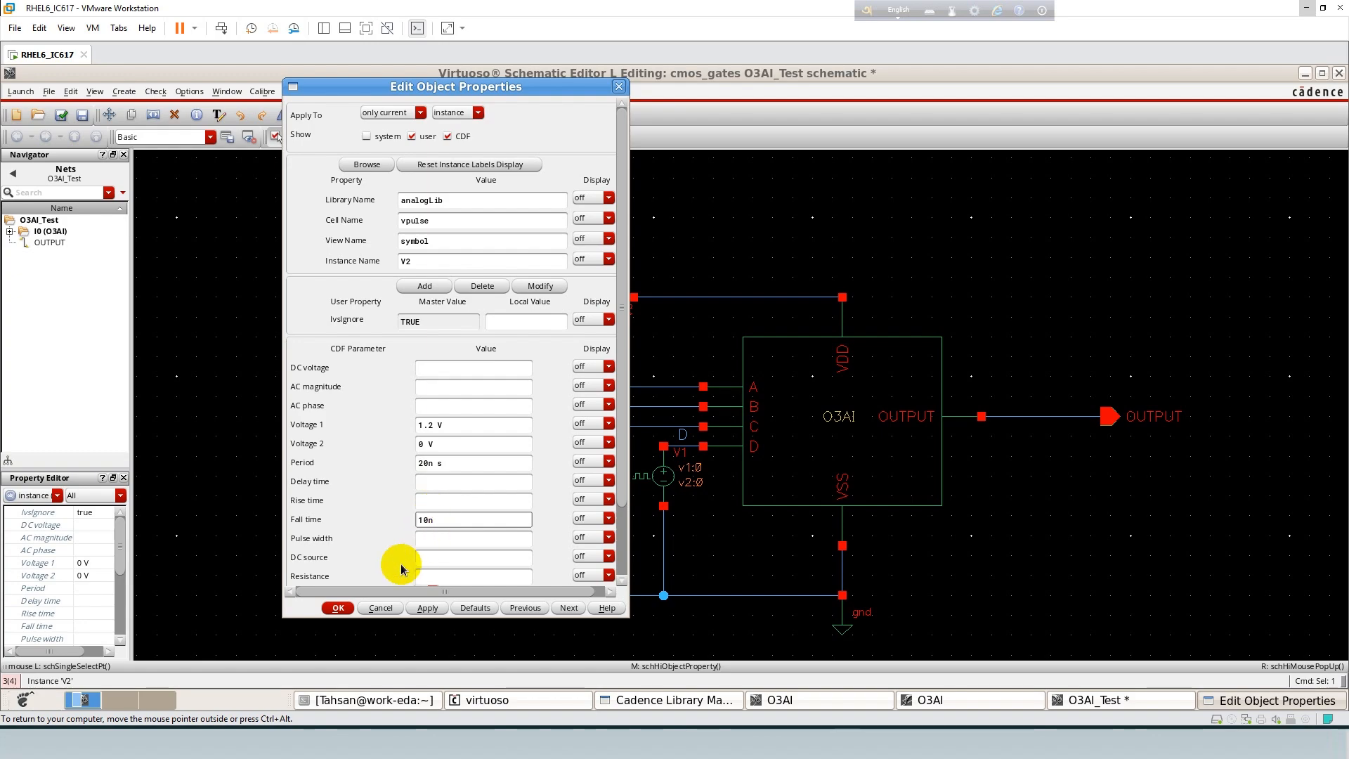
left_click(347, 607)
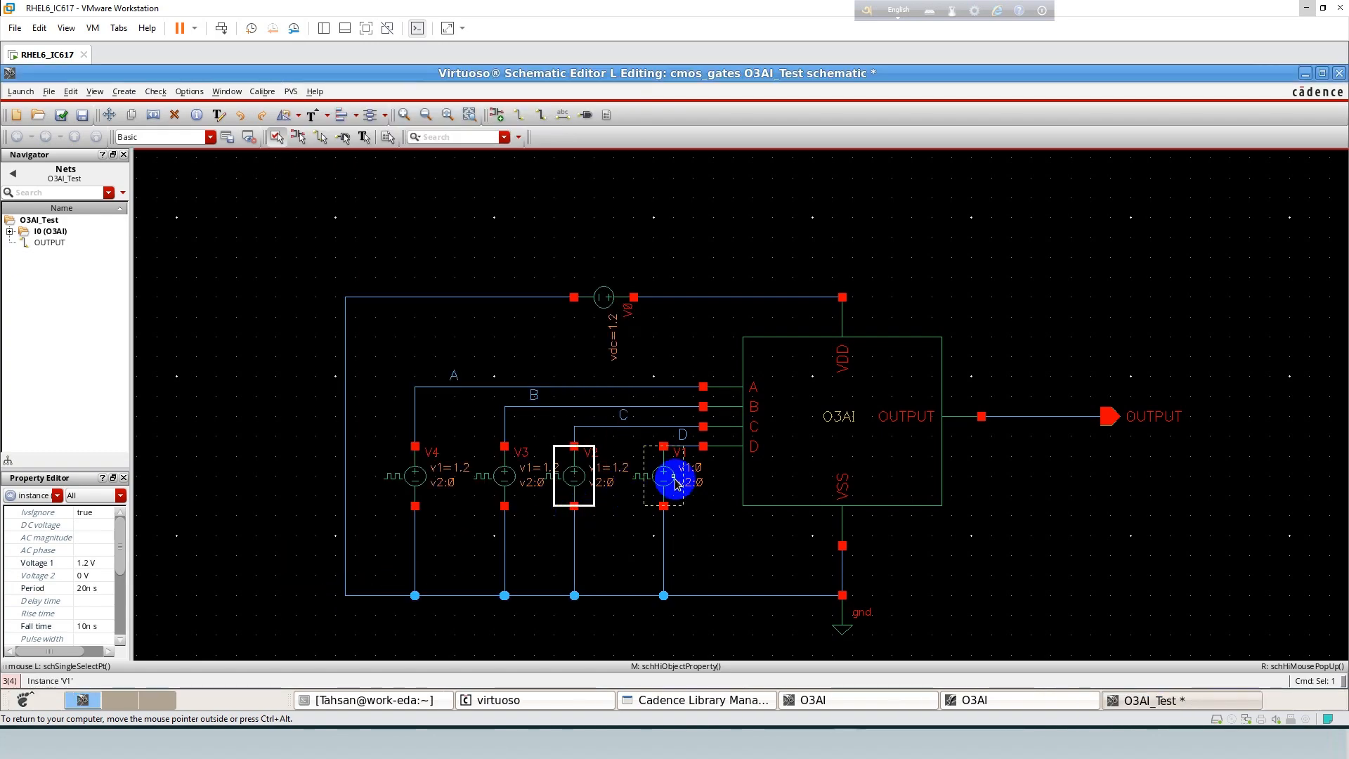
Set vpulse source V1, which drives input D, to Voltage 1 of 1.2 V, period 10n s and pulse width 5n s.
left_click(670, 477)
key("q")
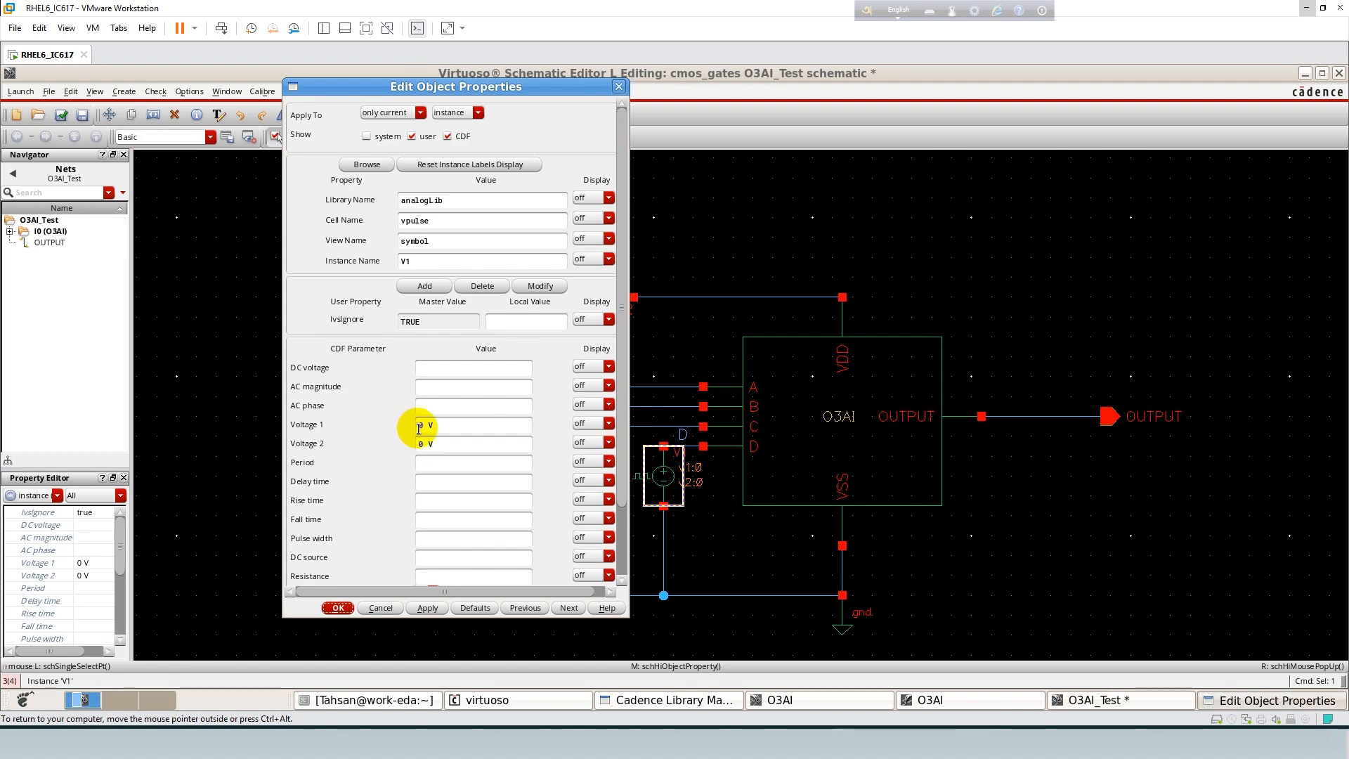
double_click(421, 426)
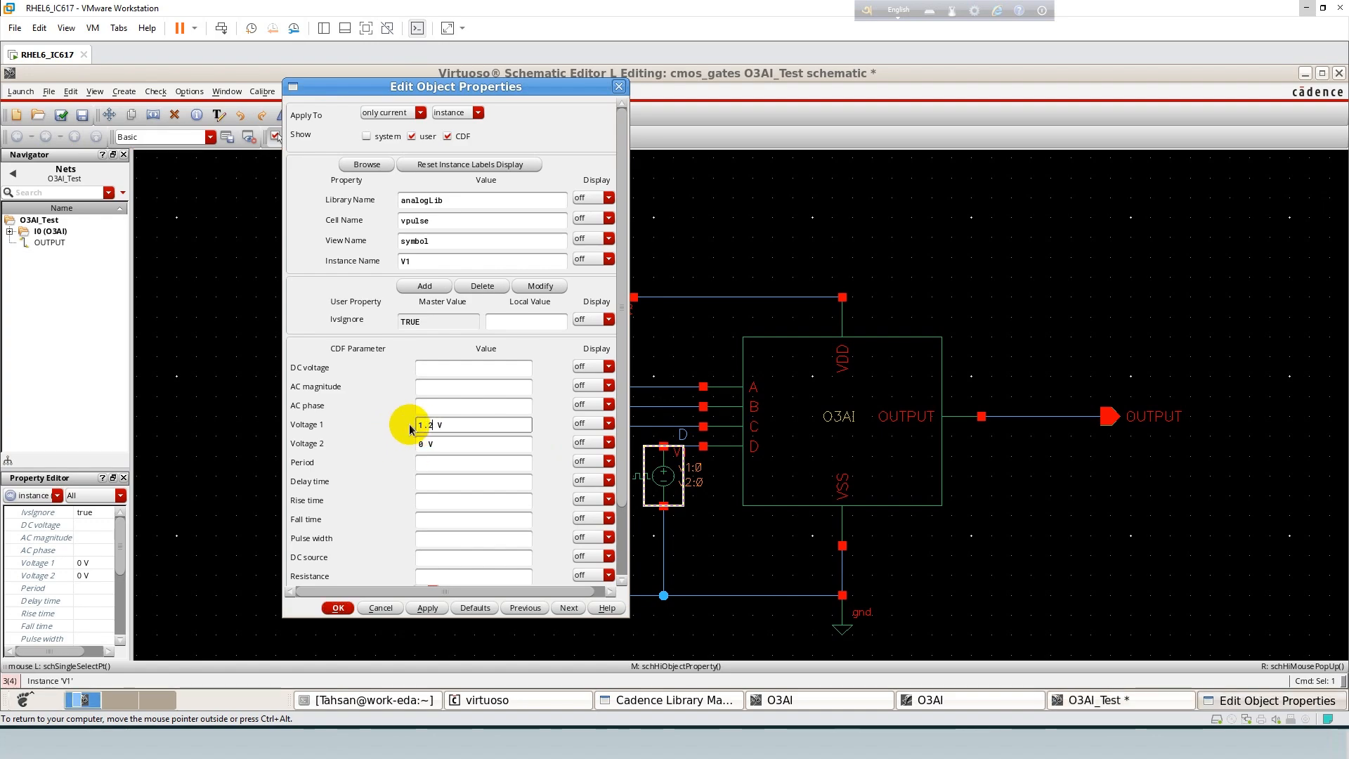
left_click(434, 464)
type("10n")
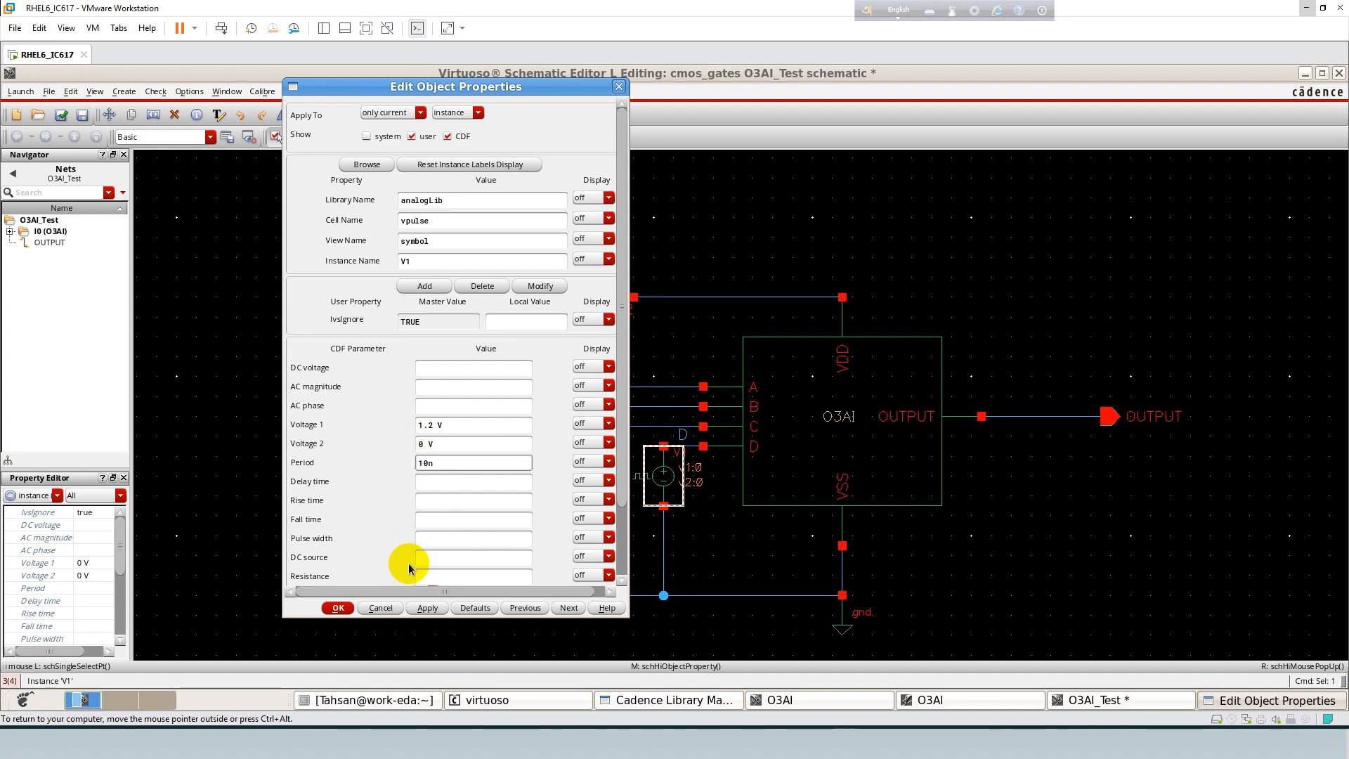
left_click(438, 535)
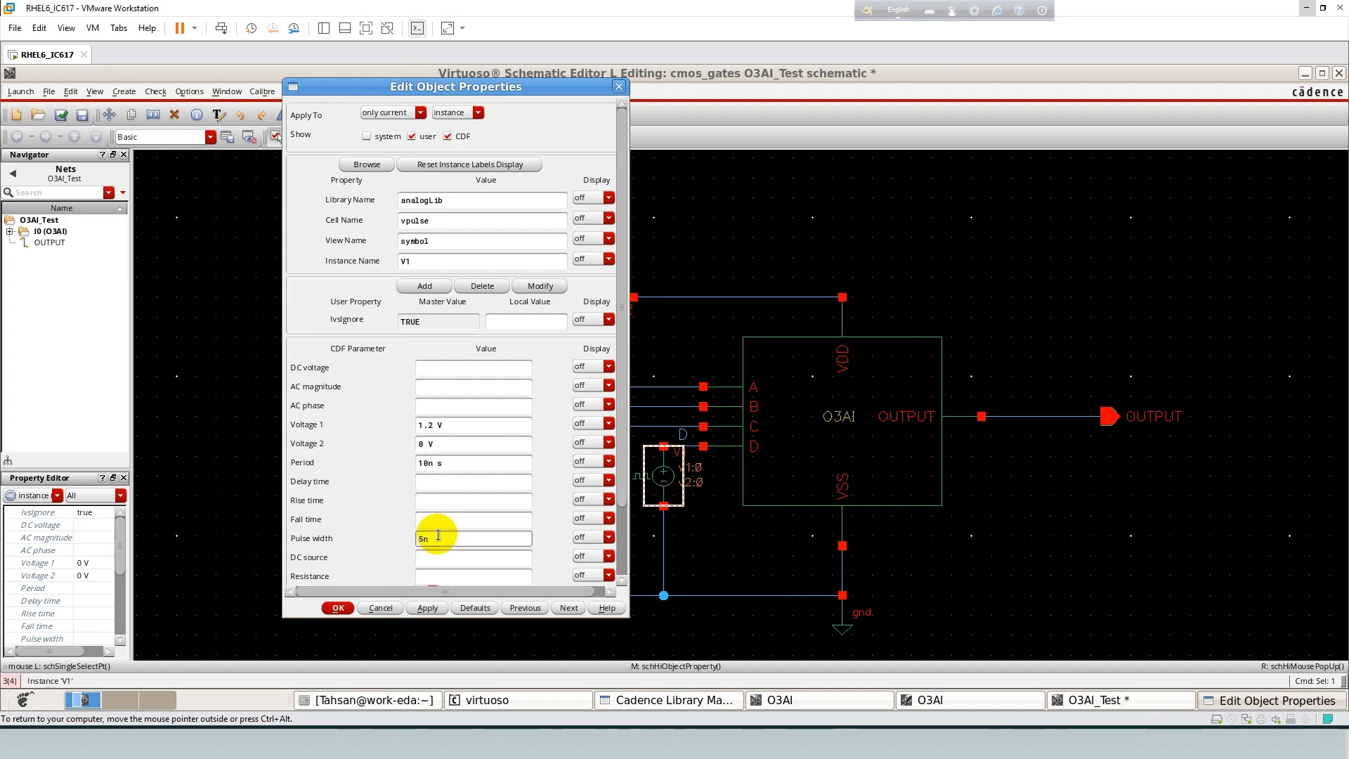
left_click(339, 607)
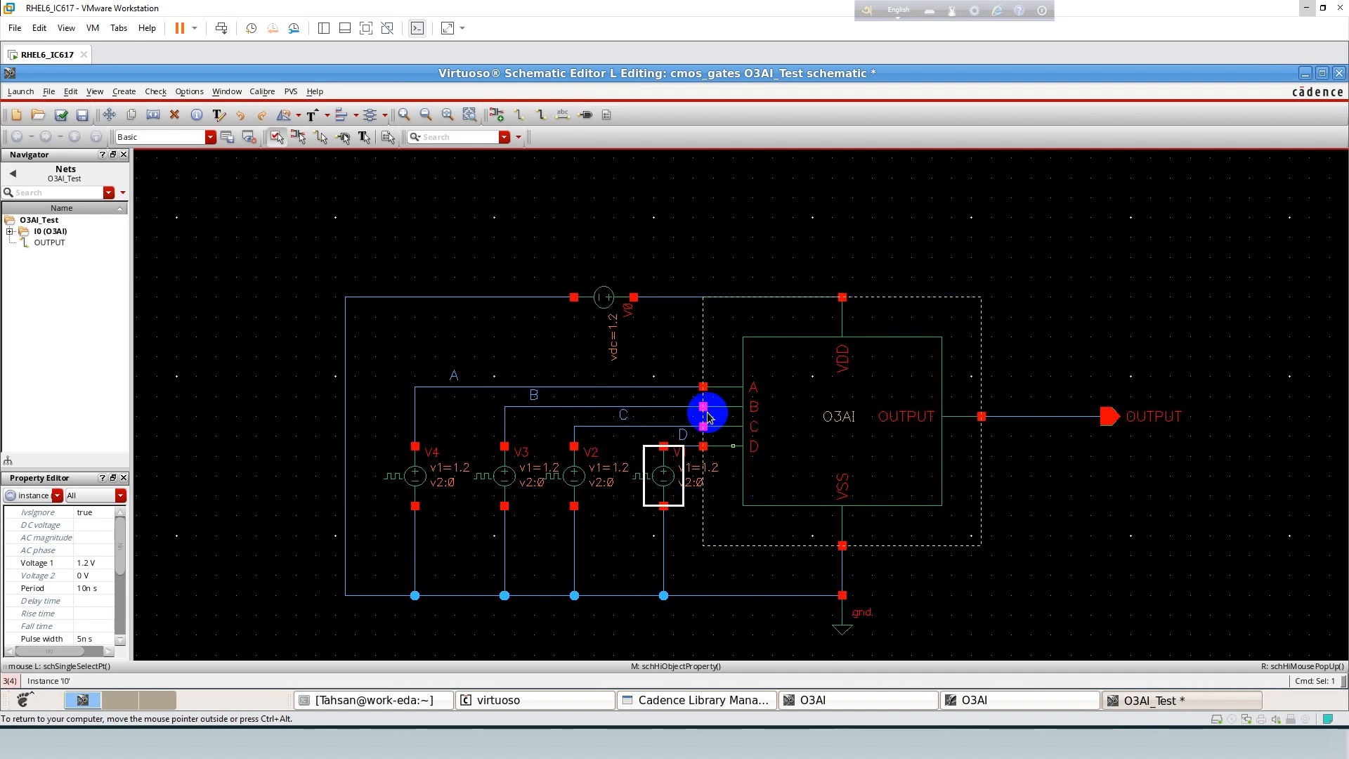
Check and save the O3AI_Test schematic, and launch ADE L for it.
left_click(61, 115)
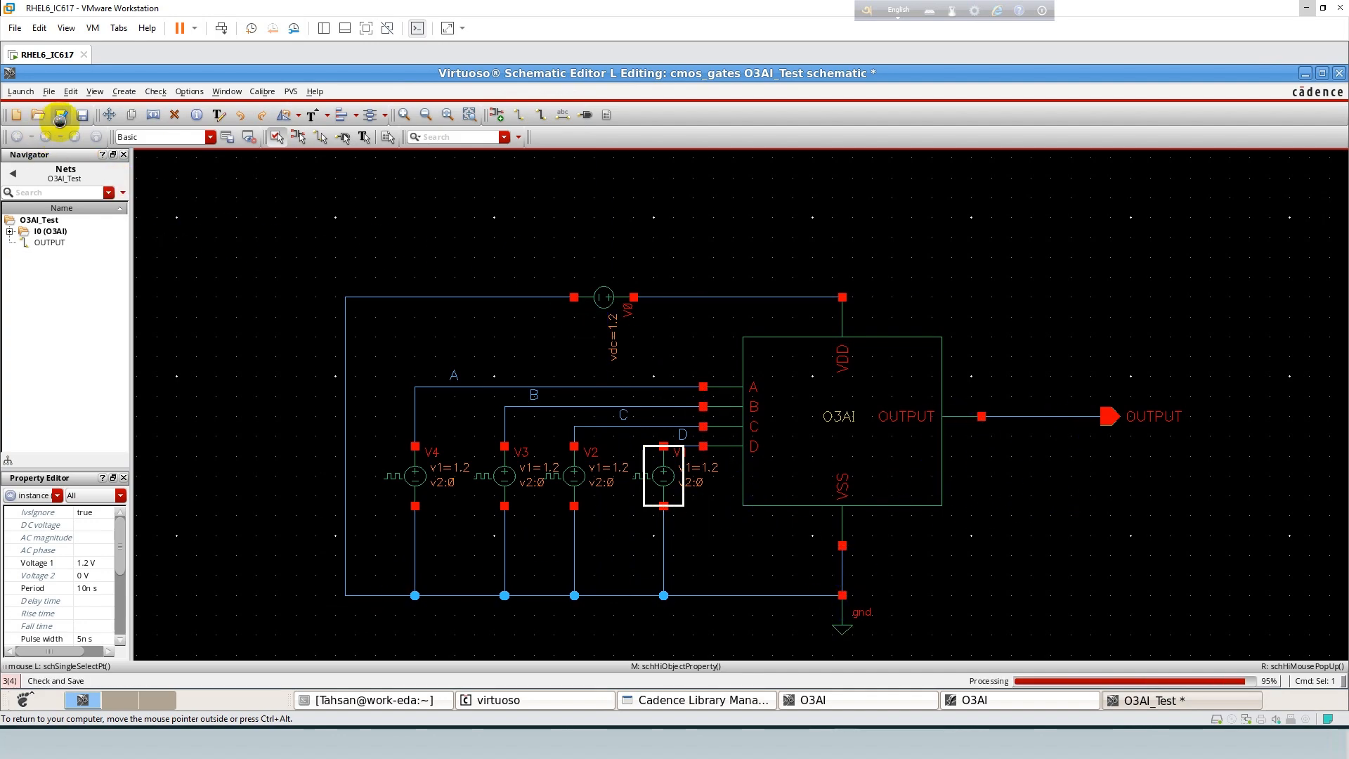
left_click(20, 91)
left_click(447, 256)
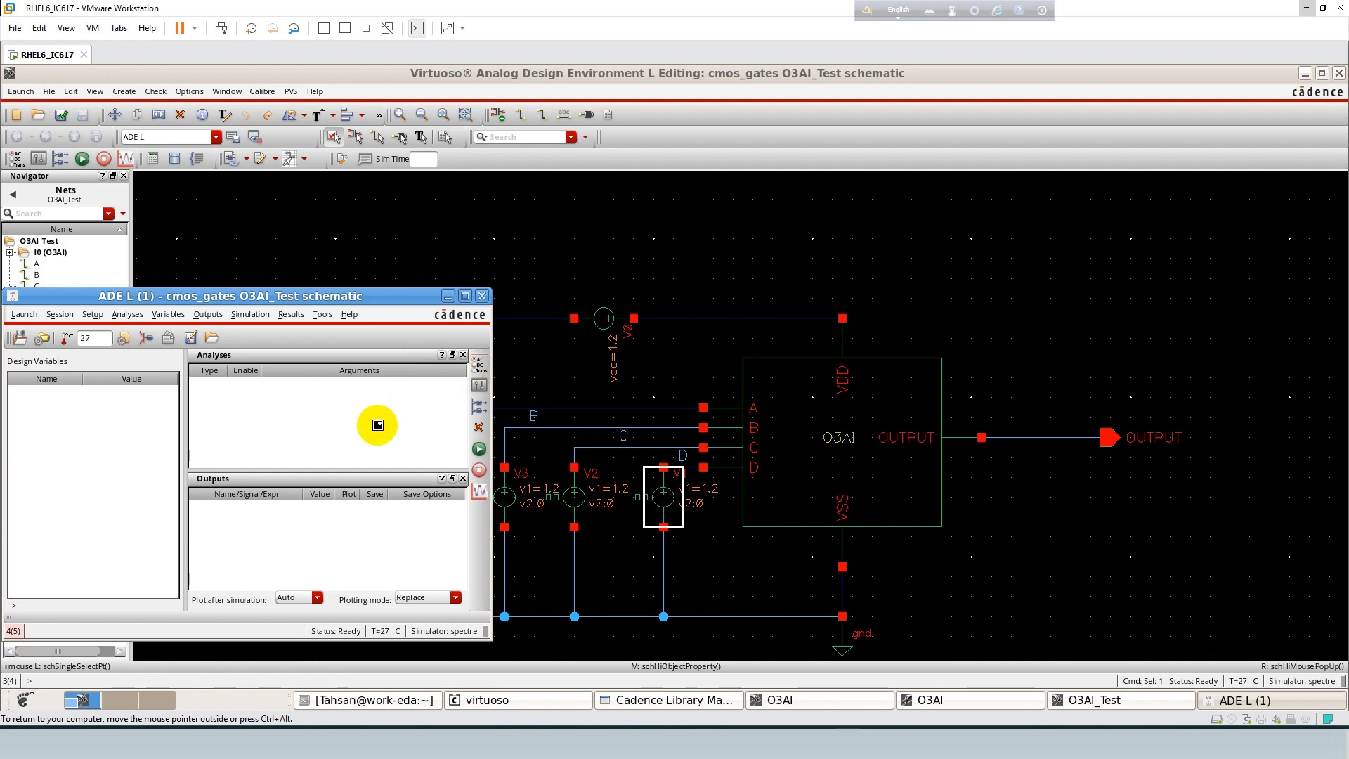
Add an enabled transient analysis with a stop time of 100n and moderate accuracy defaults.
left_click(479, 365)
type("100n")
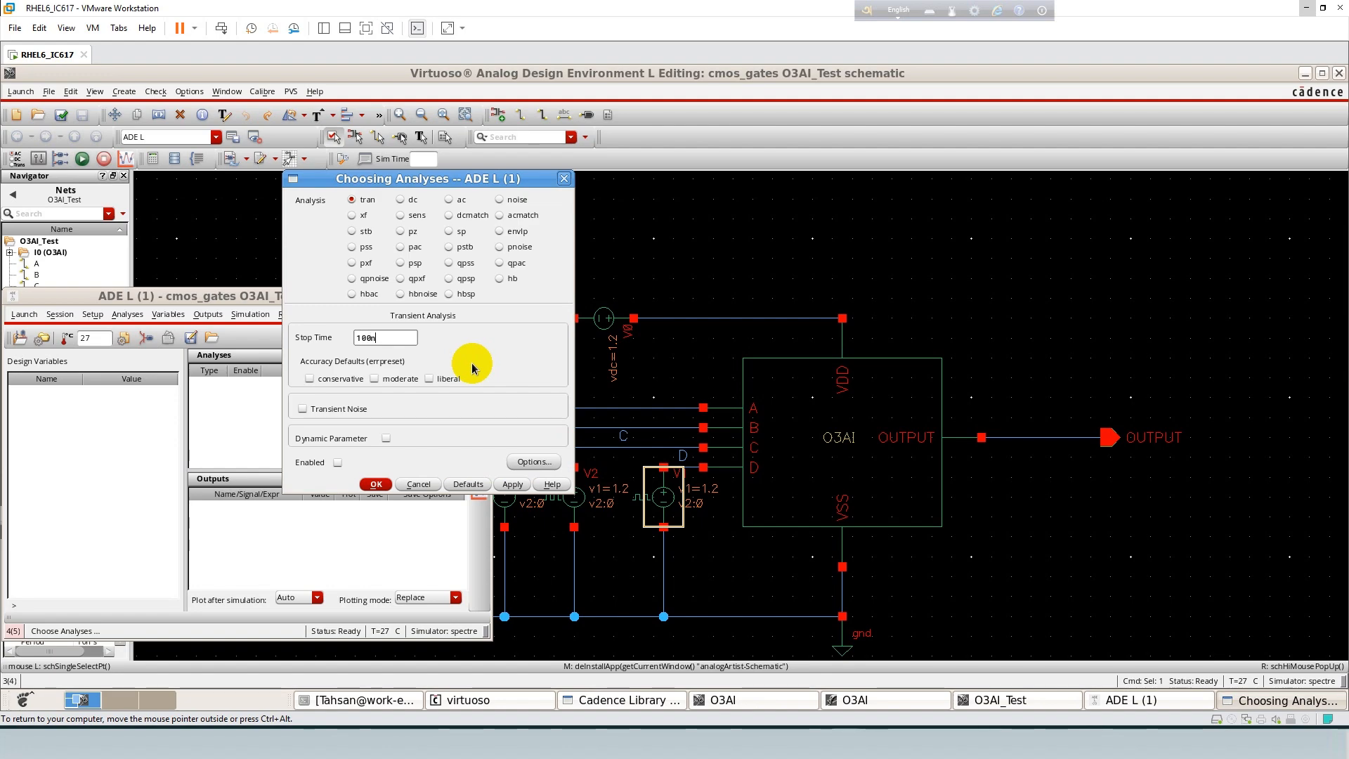
left_click(374, 379)
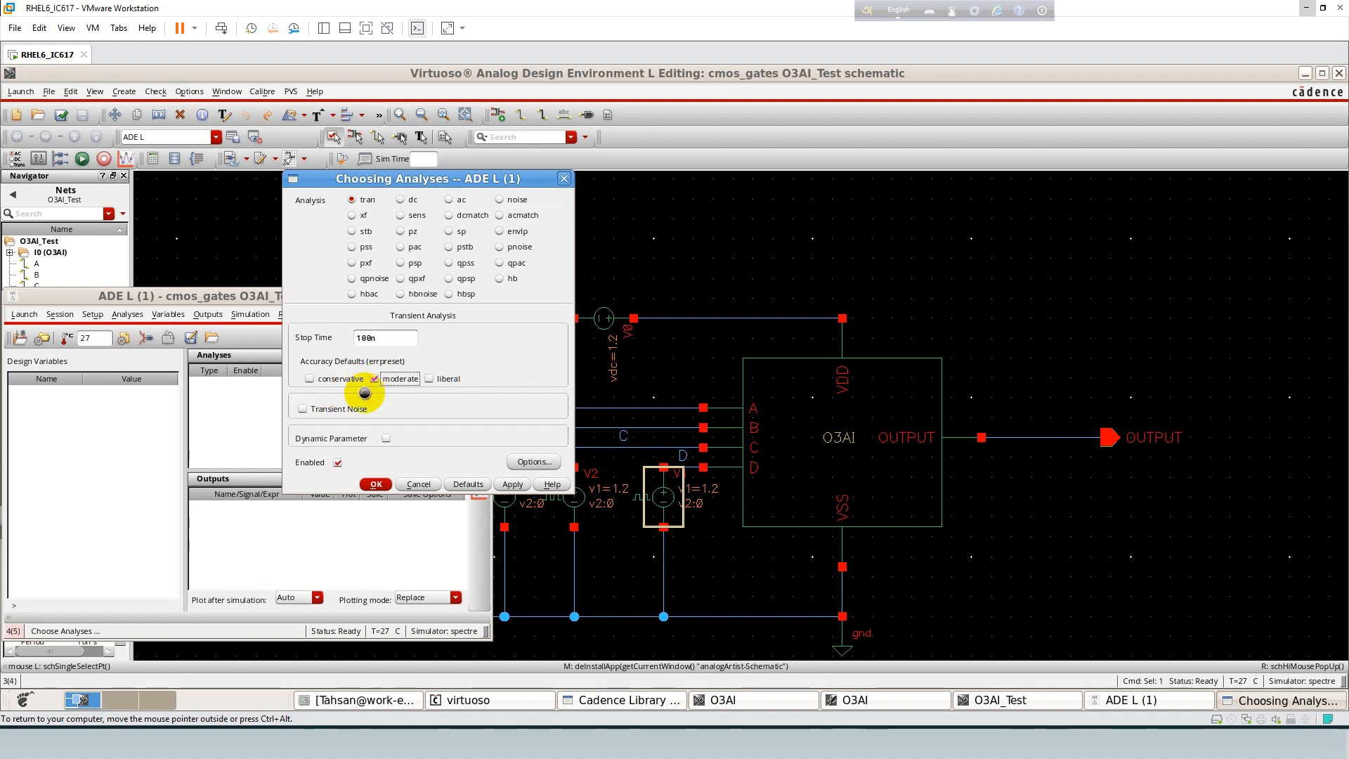
left_click(386, 485)
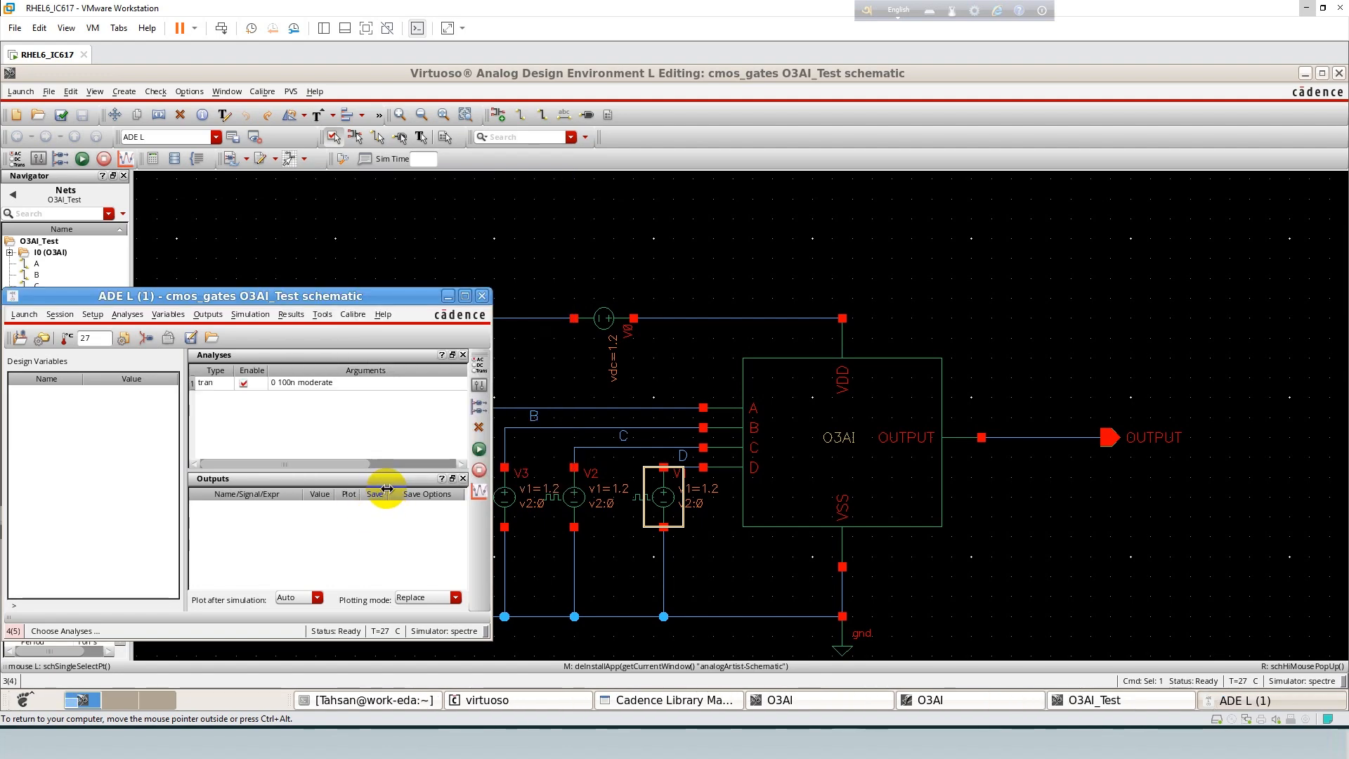
Select the nets A, B, C, D, net7 and OUTPUT on the design as outputs to plot.
left_click(205, 314)
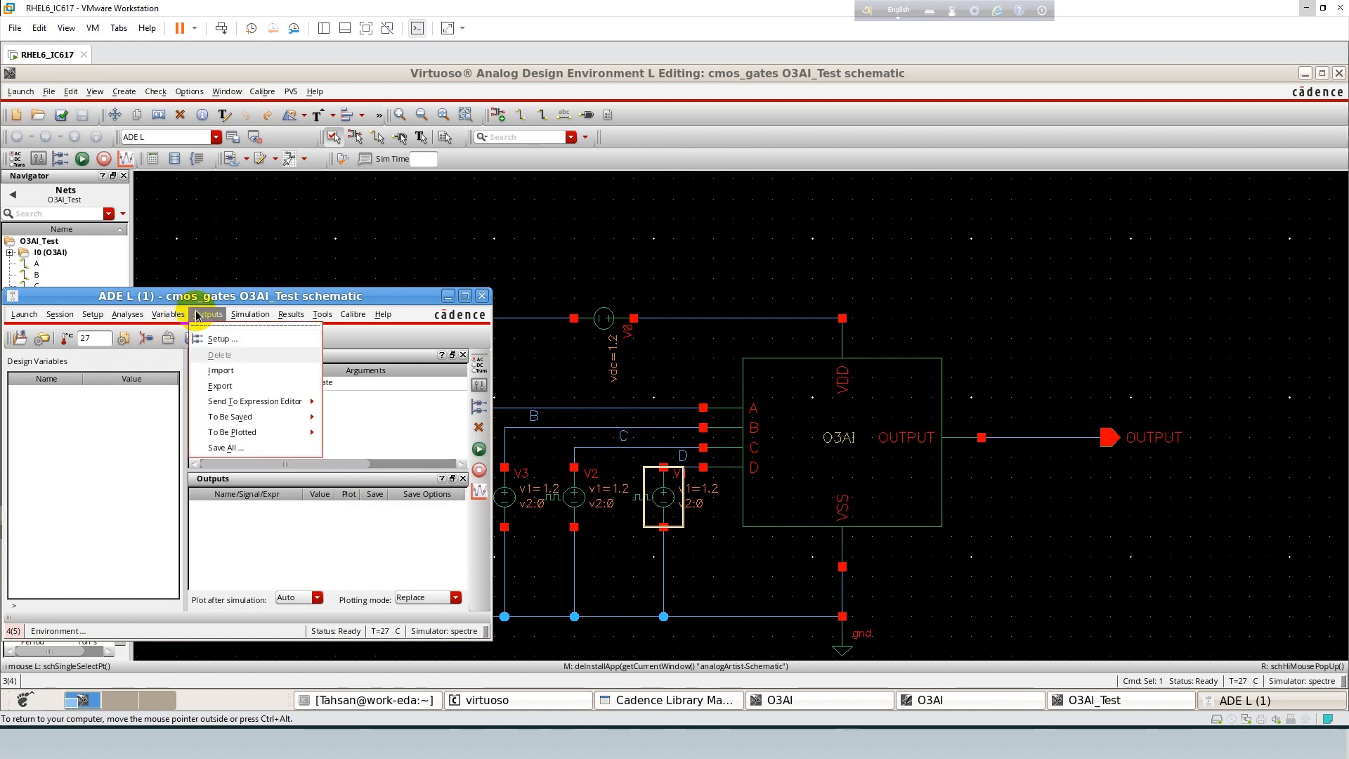
mouse_move(272, 439)
left_click(339, 441)
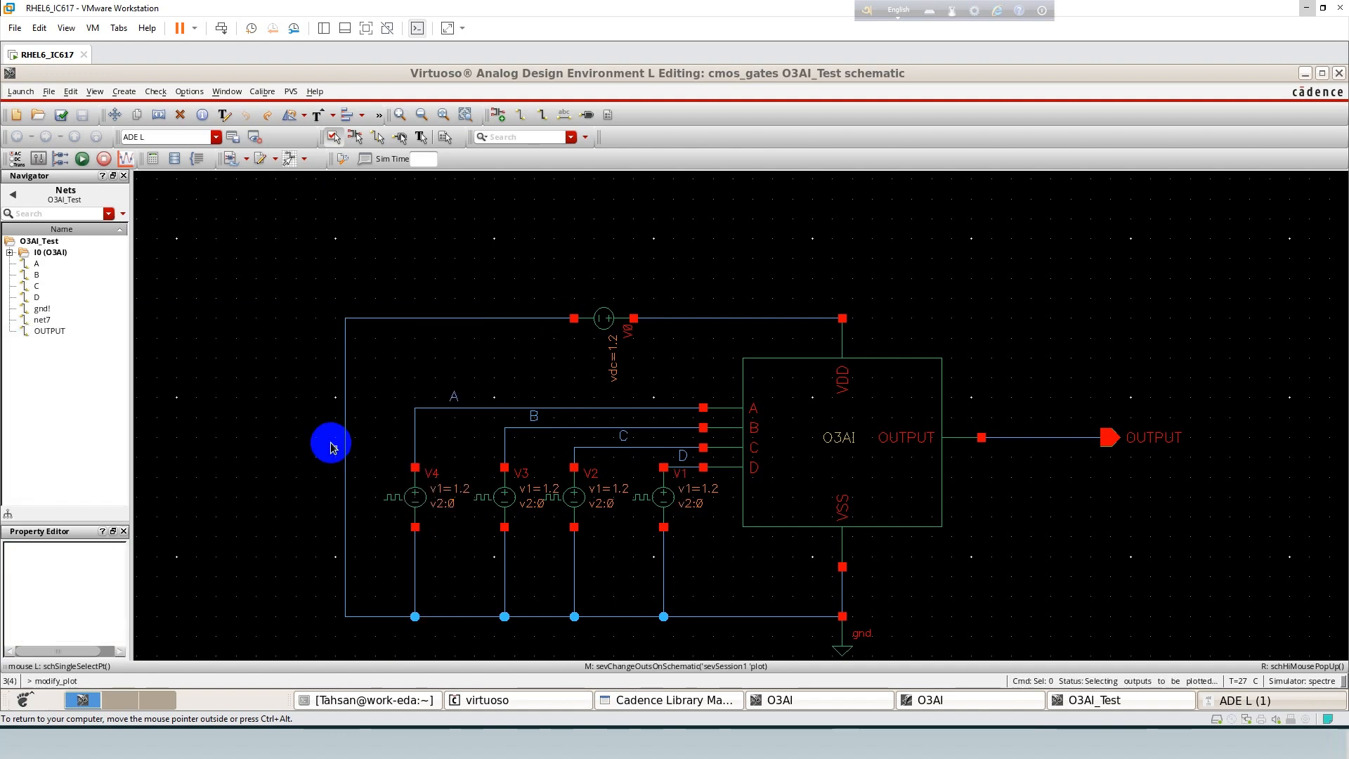
left_click(29, 265)
left_click(34, 275)
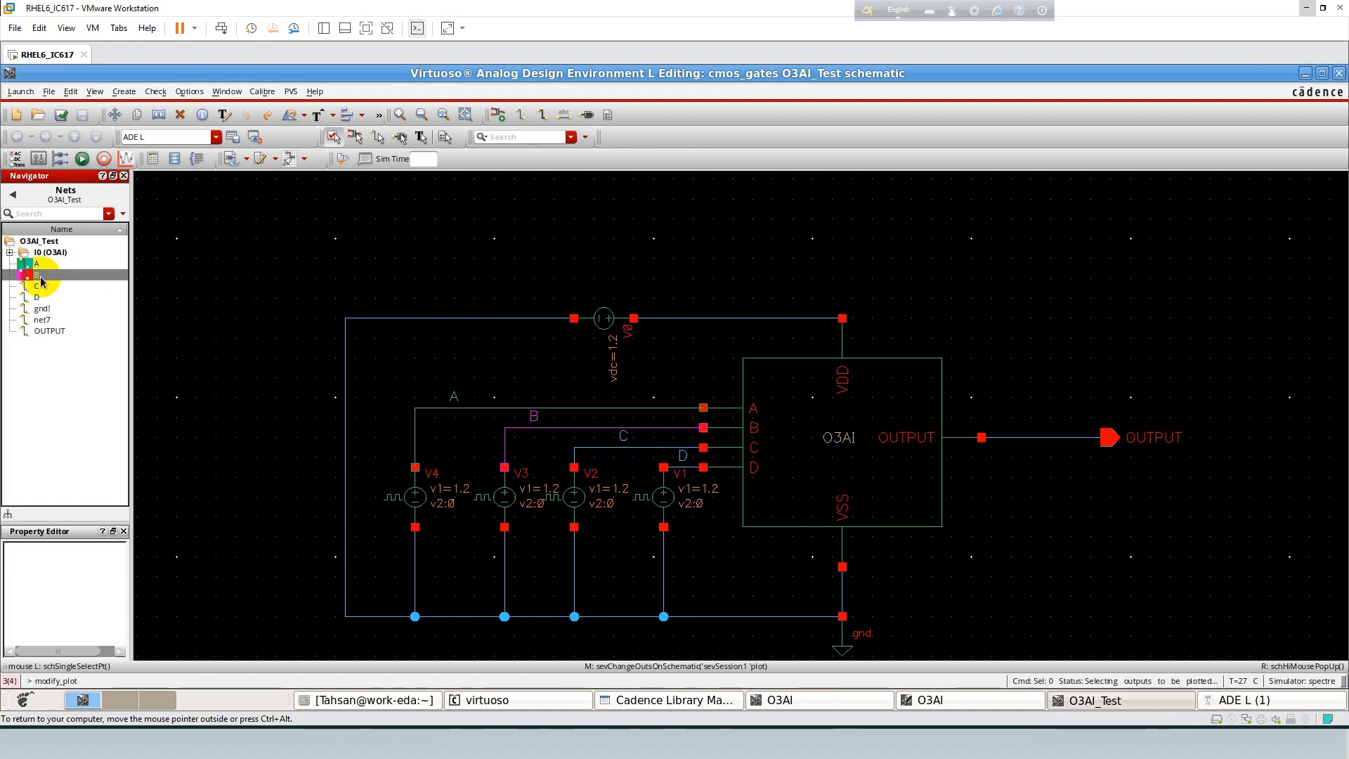
left_click(35, 286)
left_click(37, 295)
left_click(43, 320)
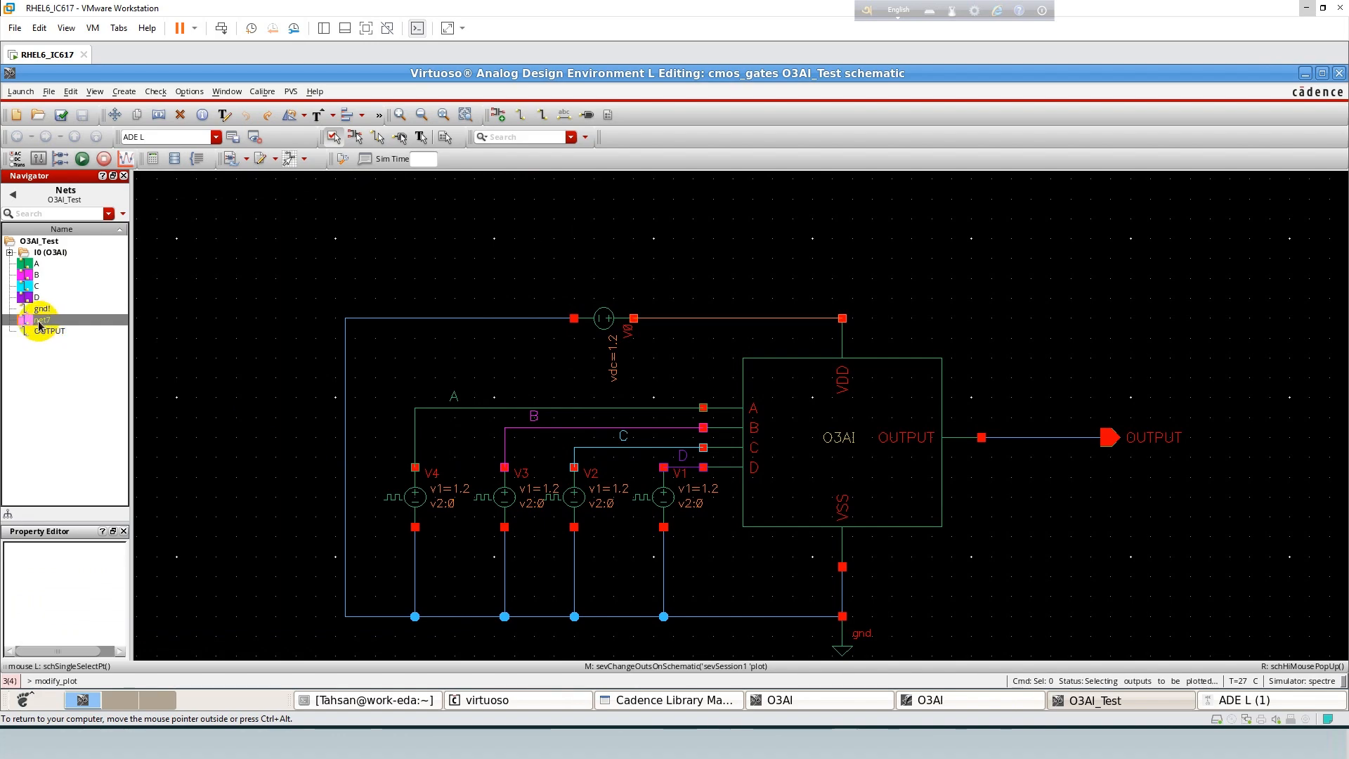
left_click(43, 330)
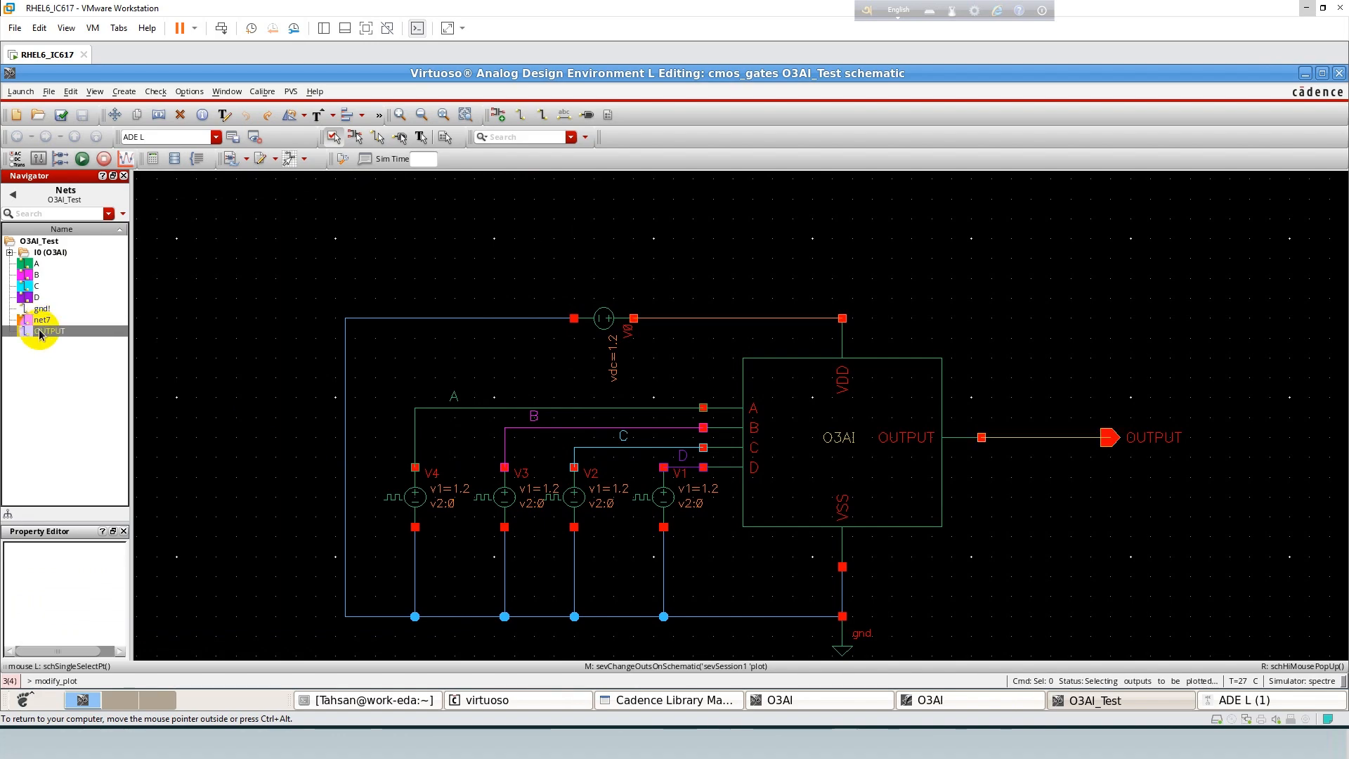
Delete net7 from the ADE L outputs list.
left_click(1227, 700)
scroll(259, 537, "down", 1)
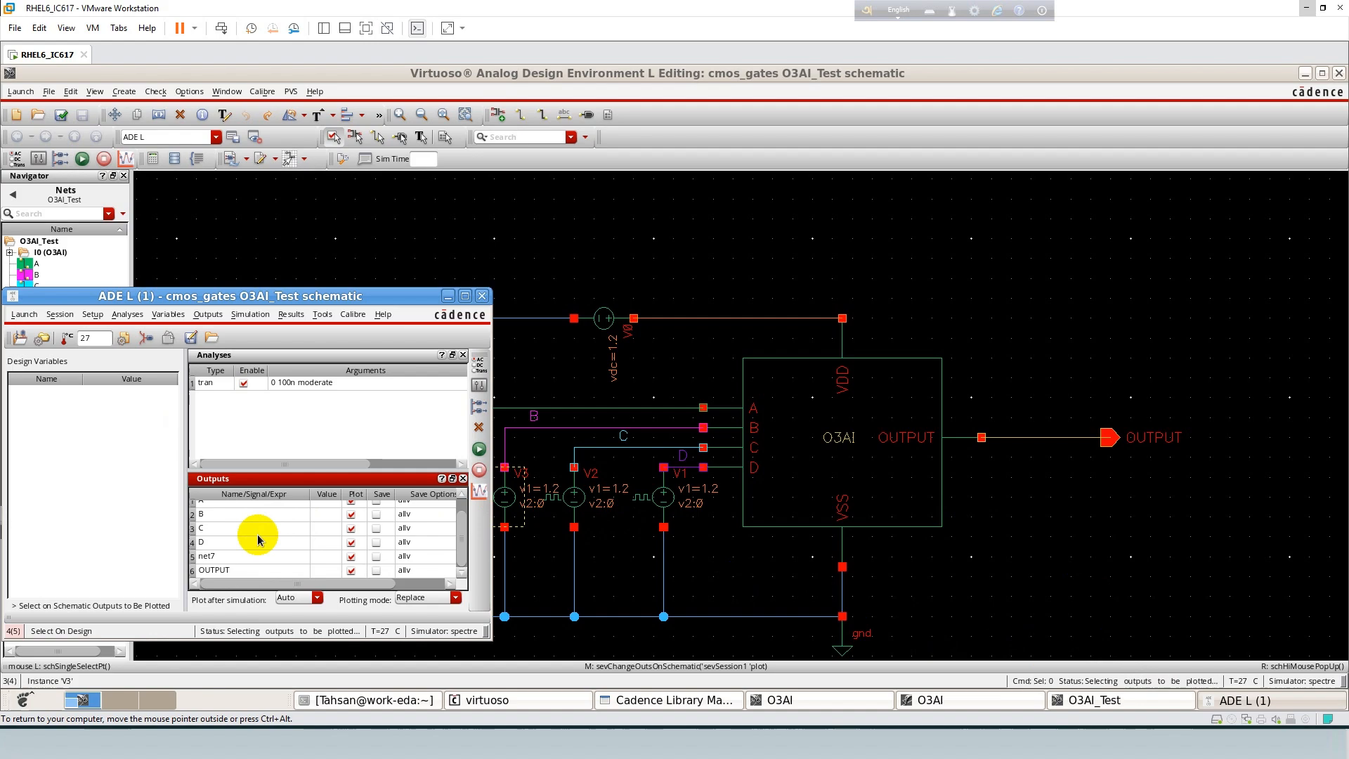
left_click(223, 559)
left_click(480, 427)
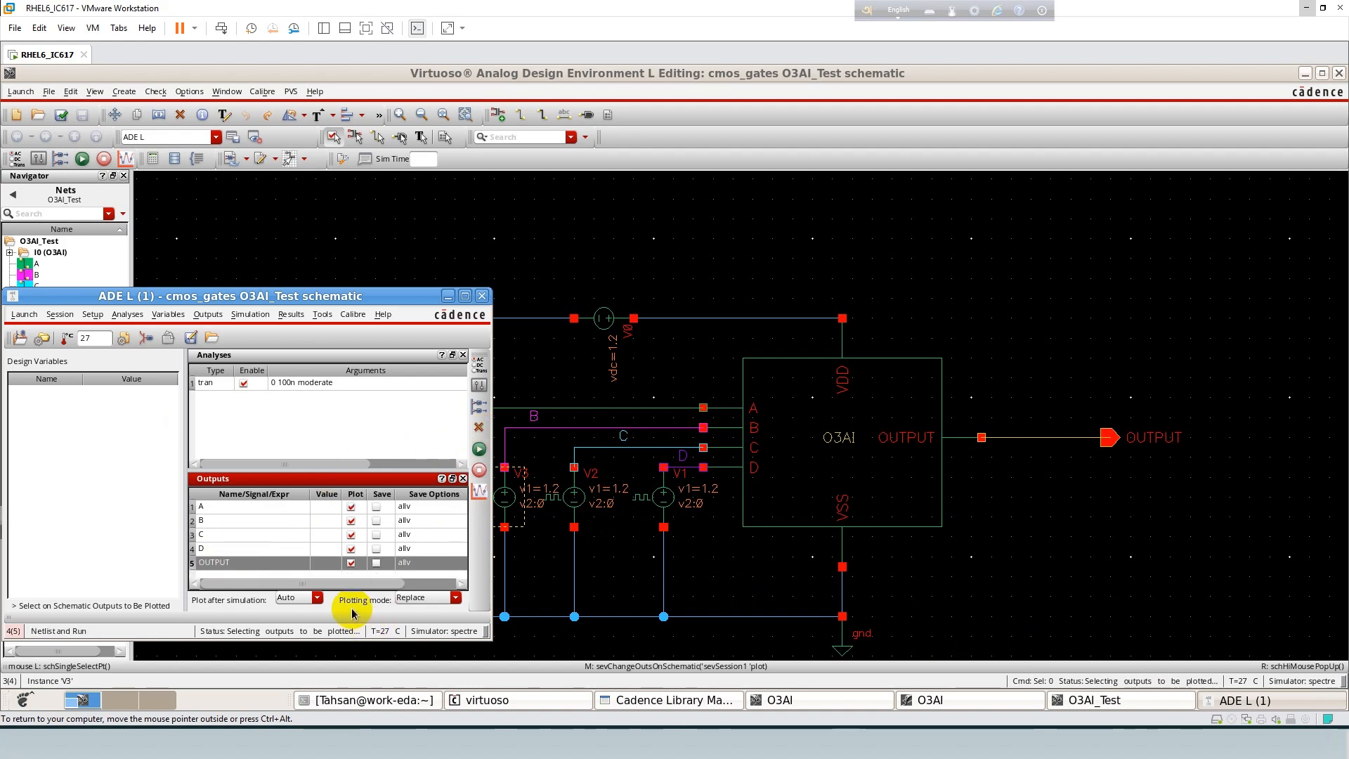
Netlist and run the transient simulation, and split the plotted waveforms into separate strips.
left_click(478, 449)
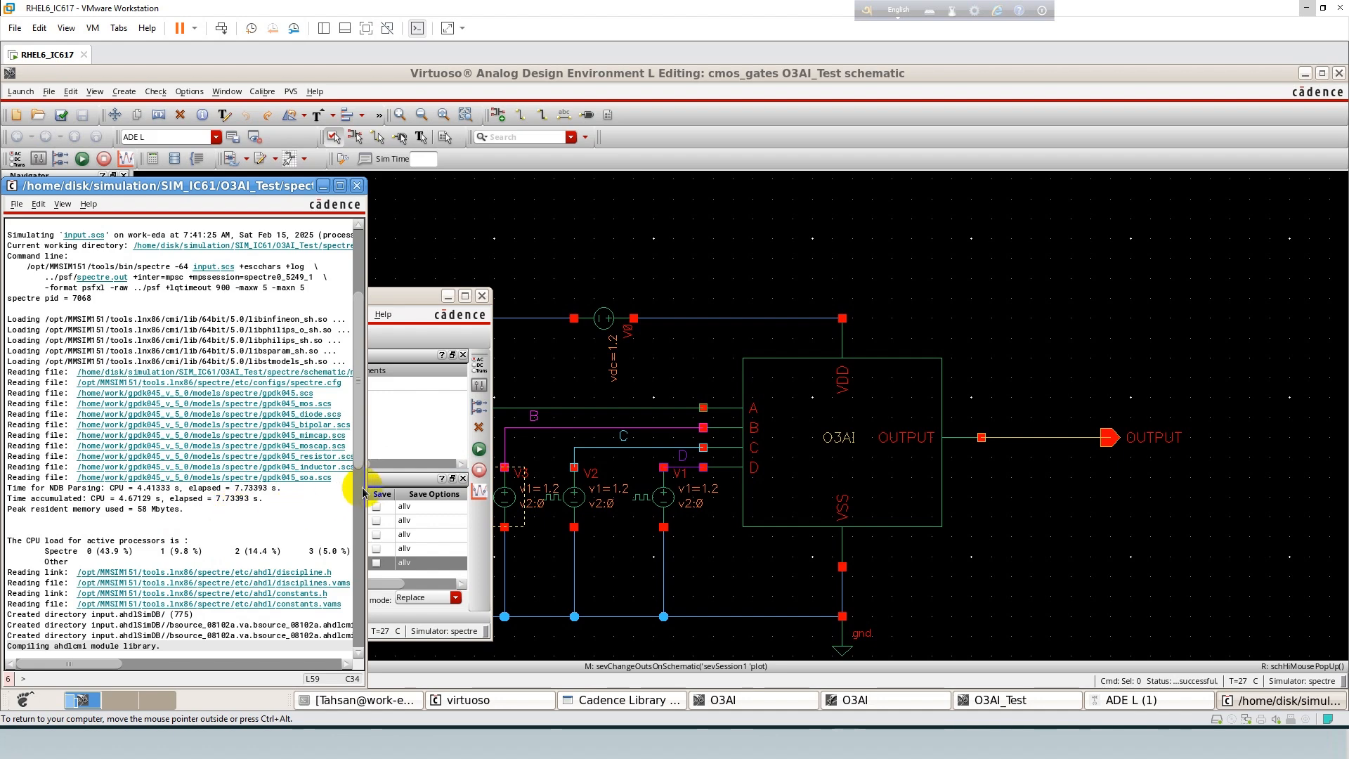
left_click(534, 496)
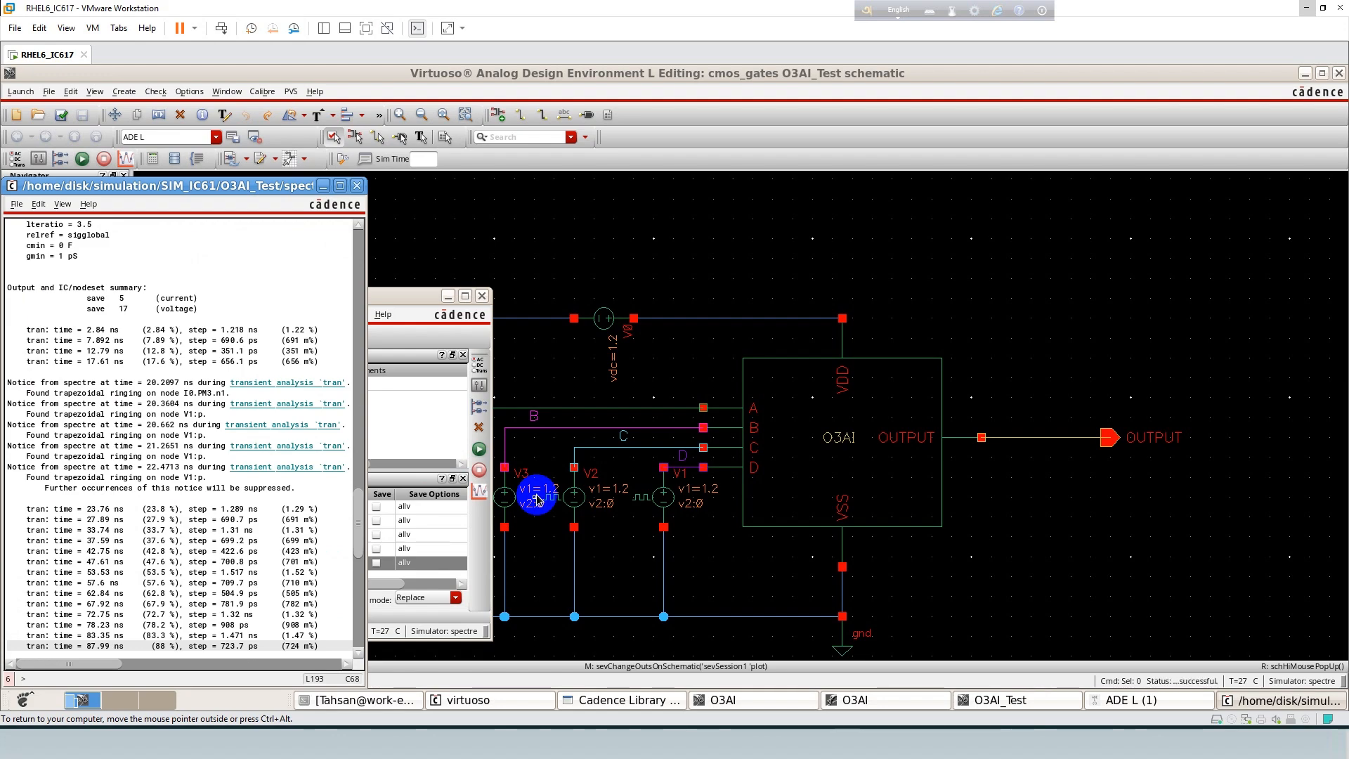
left_click(538, 494)
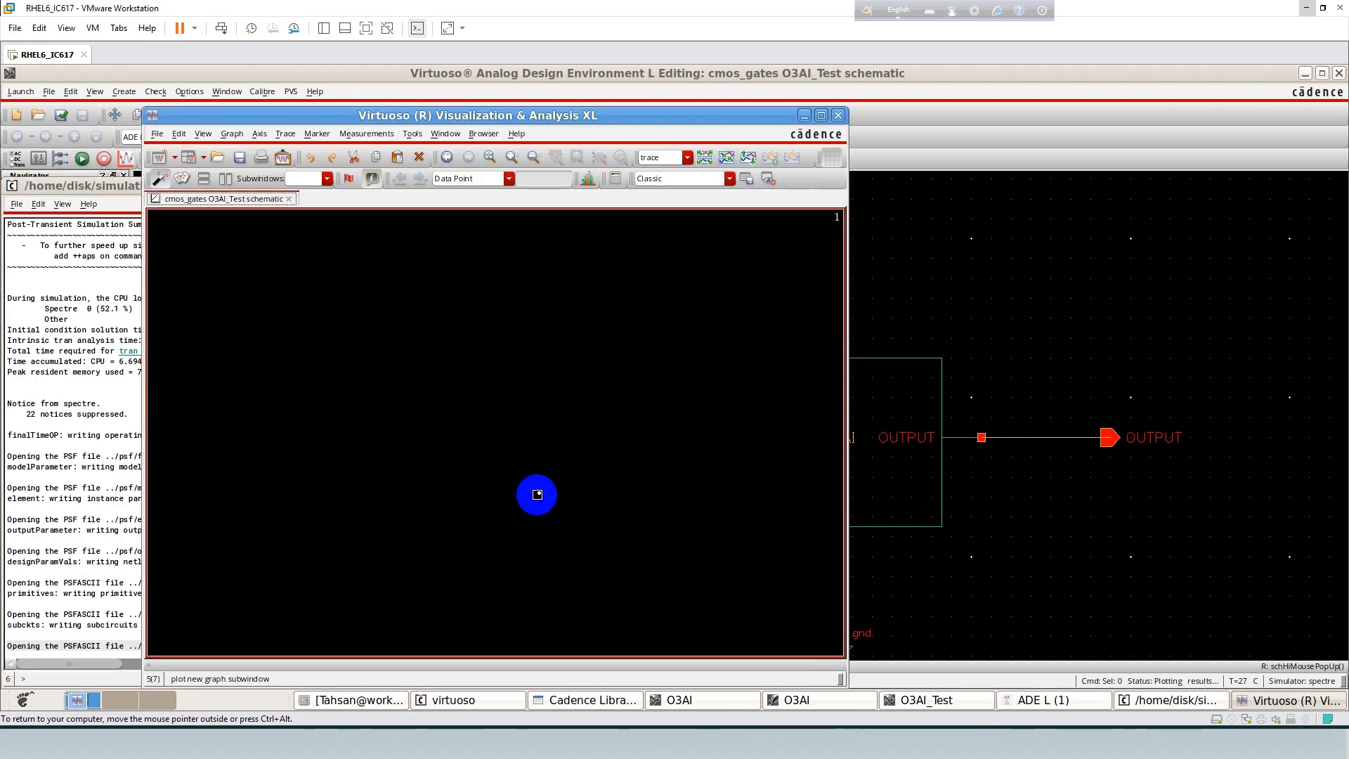
left_click(749, 158)
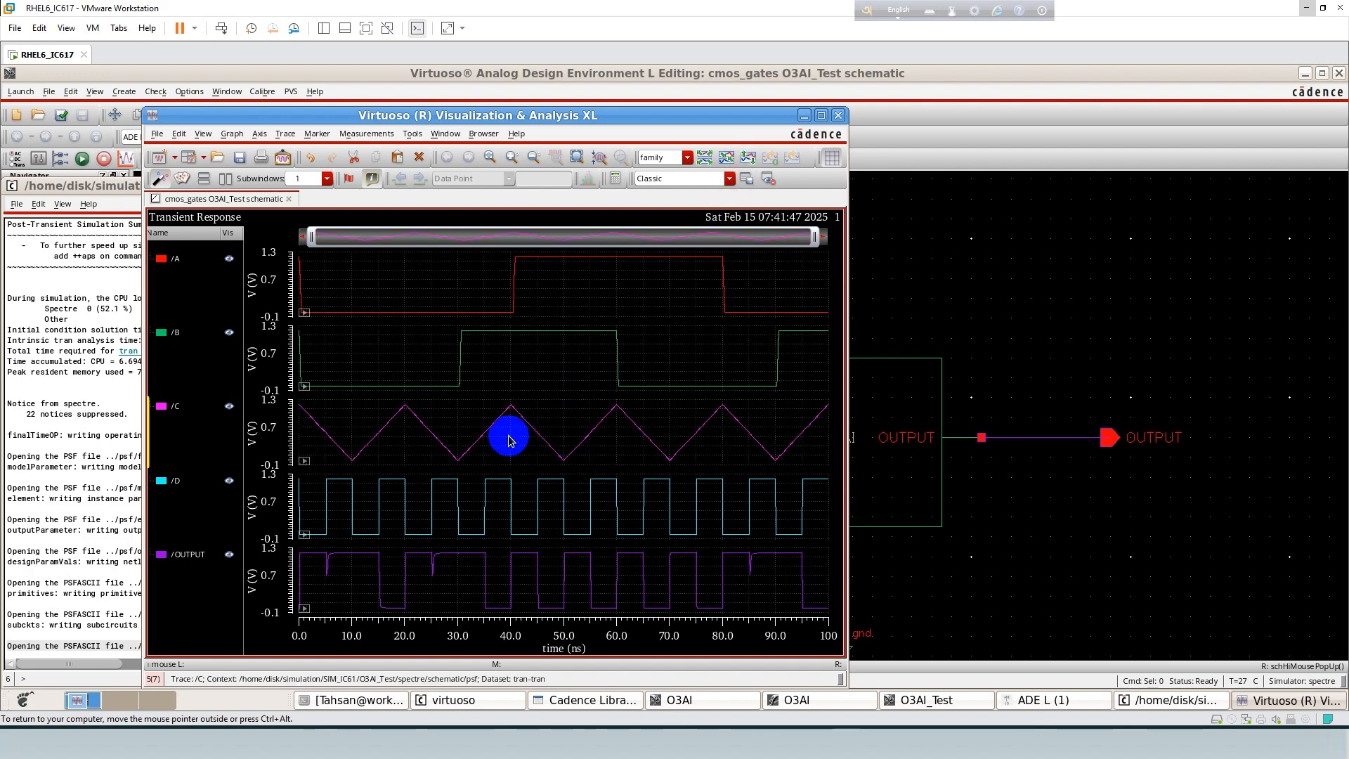
Clear the fall time of pulse source V2, which drives net C, and set its pulse width to 10n.
left_click(804, 115)
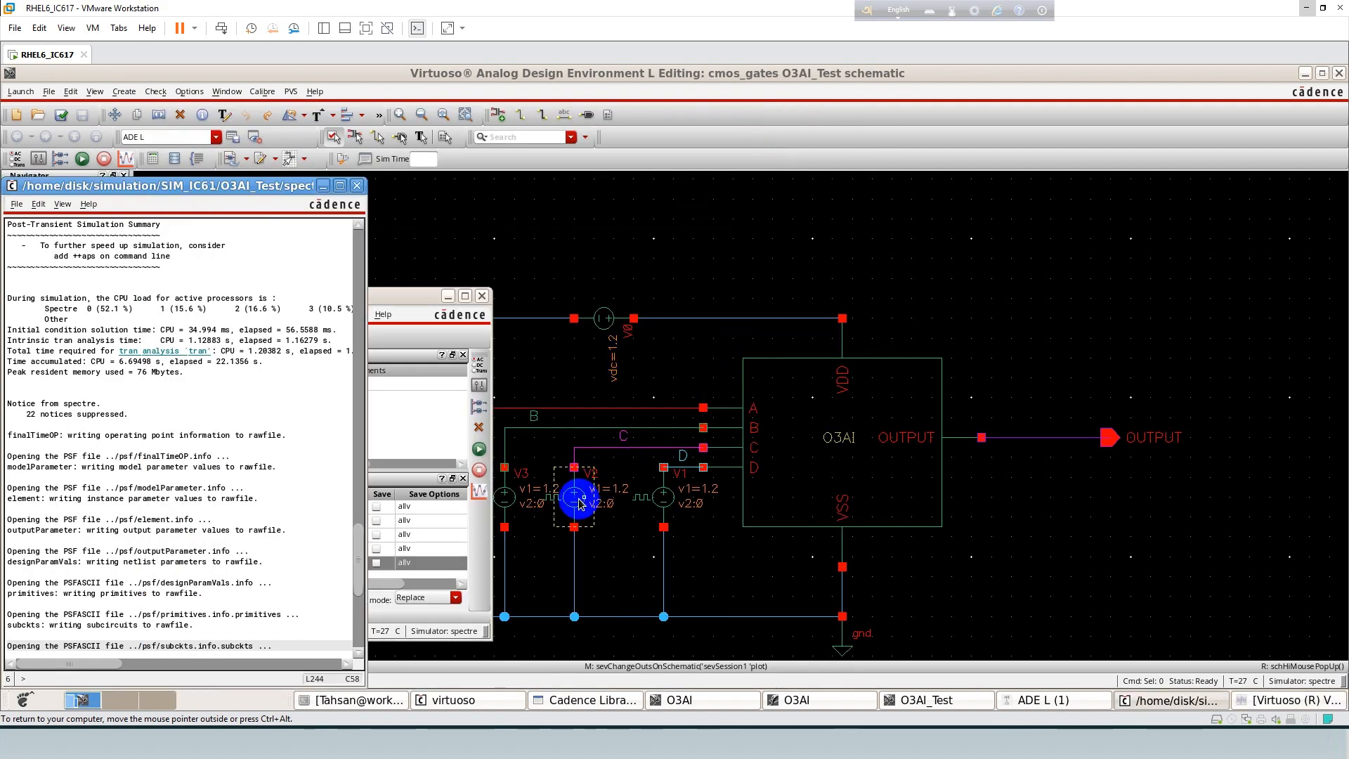
left_click(580, 504)
middle_click(579, 499)
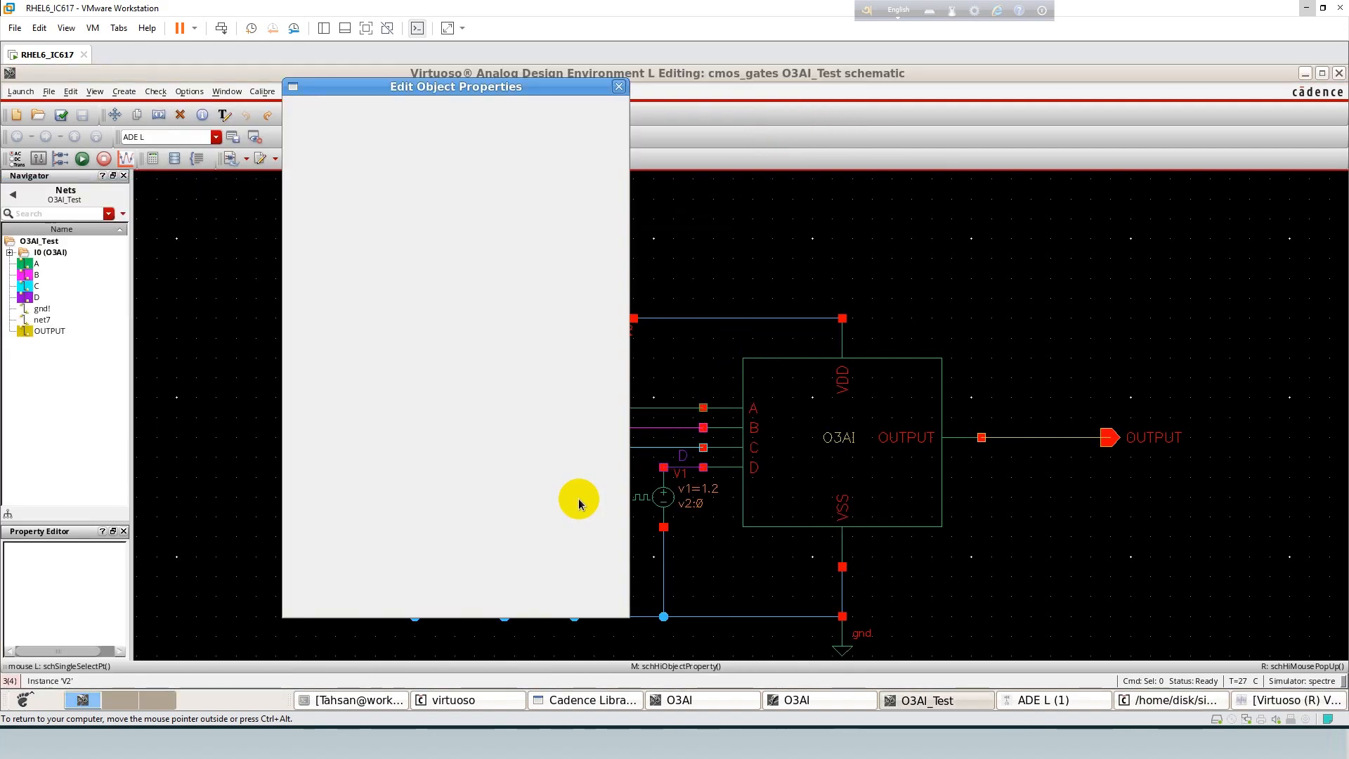
left_click(399, 234)
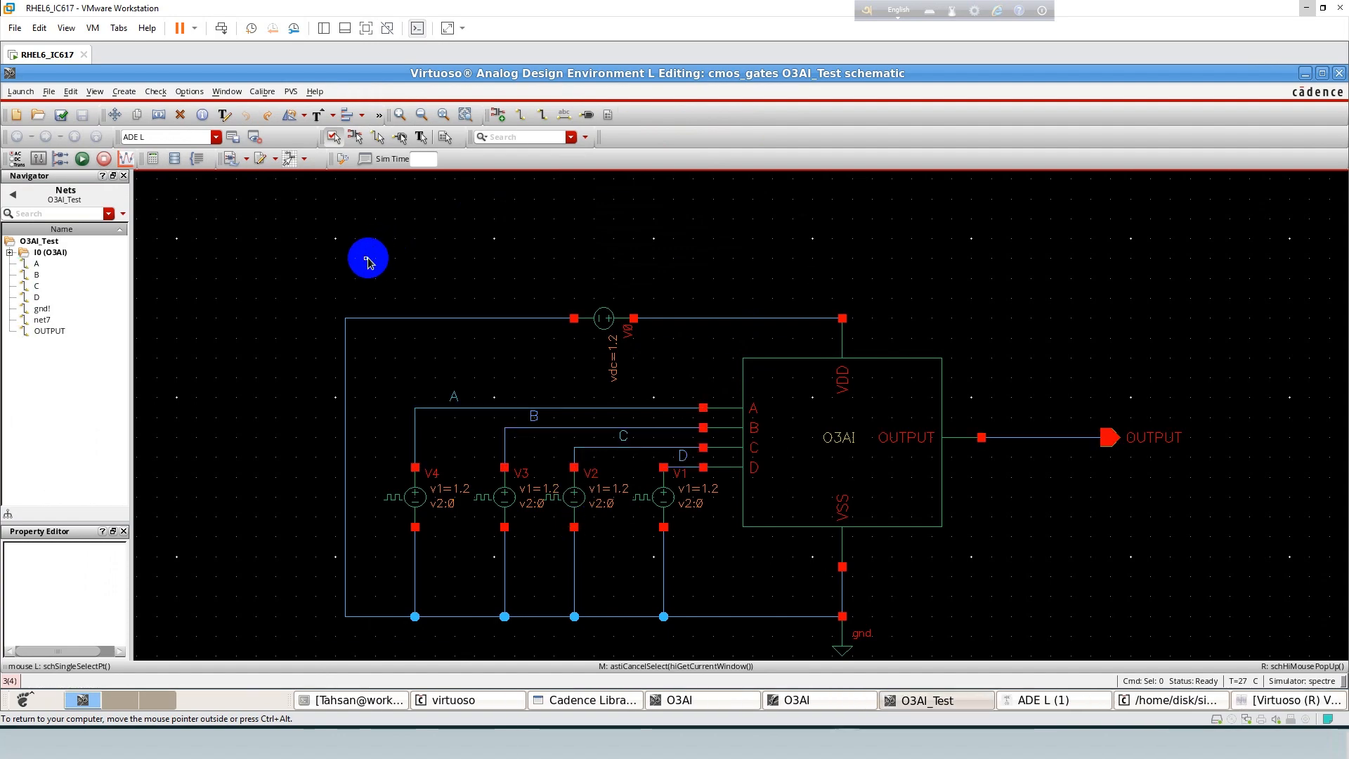
left_click(554, 497)
middle_click(554, 496)
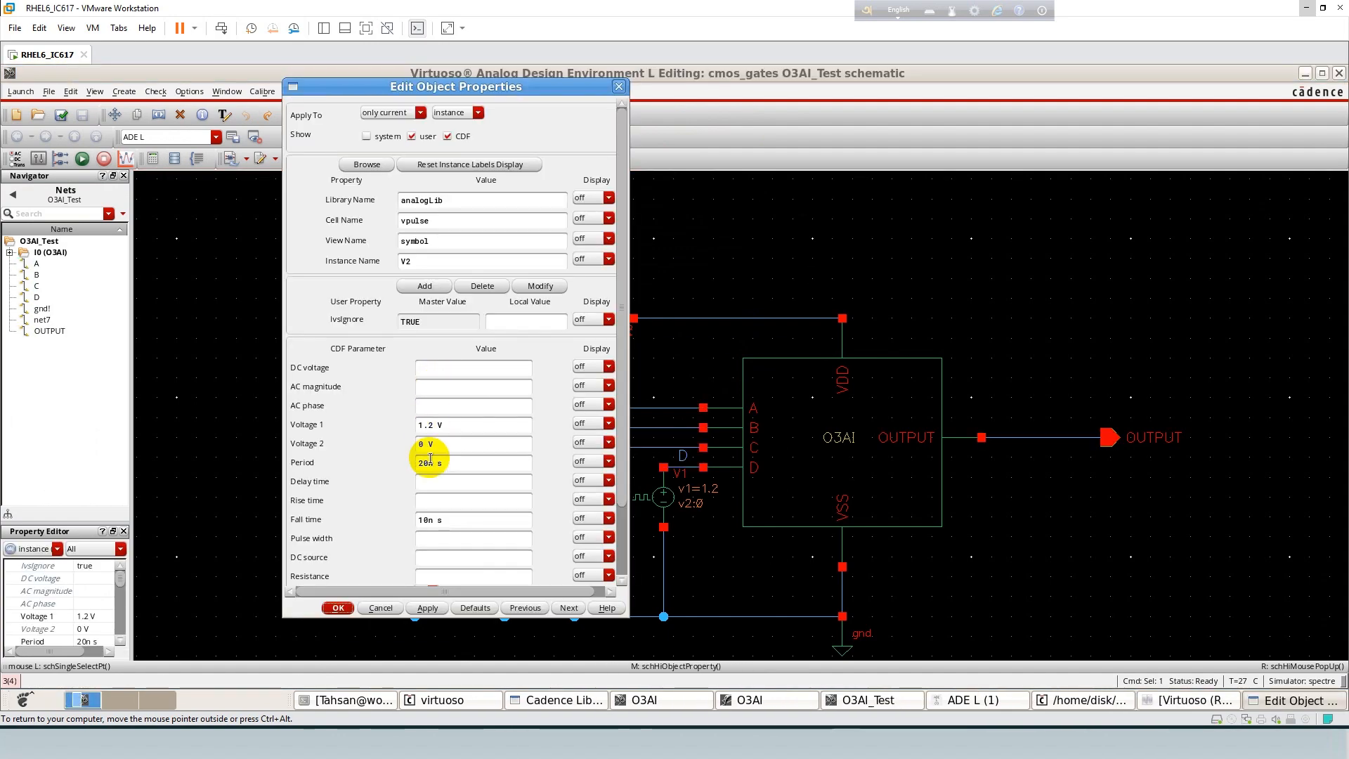
left_click_drag(467, 520, 408, 525)
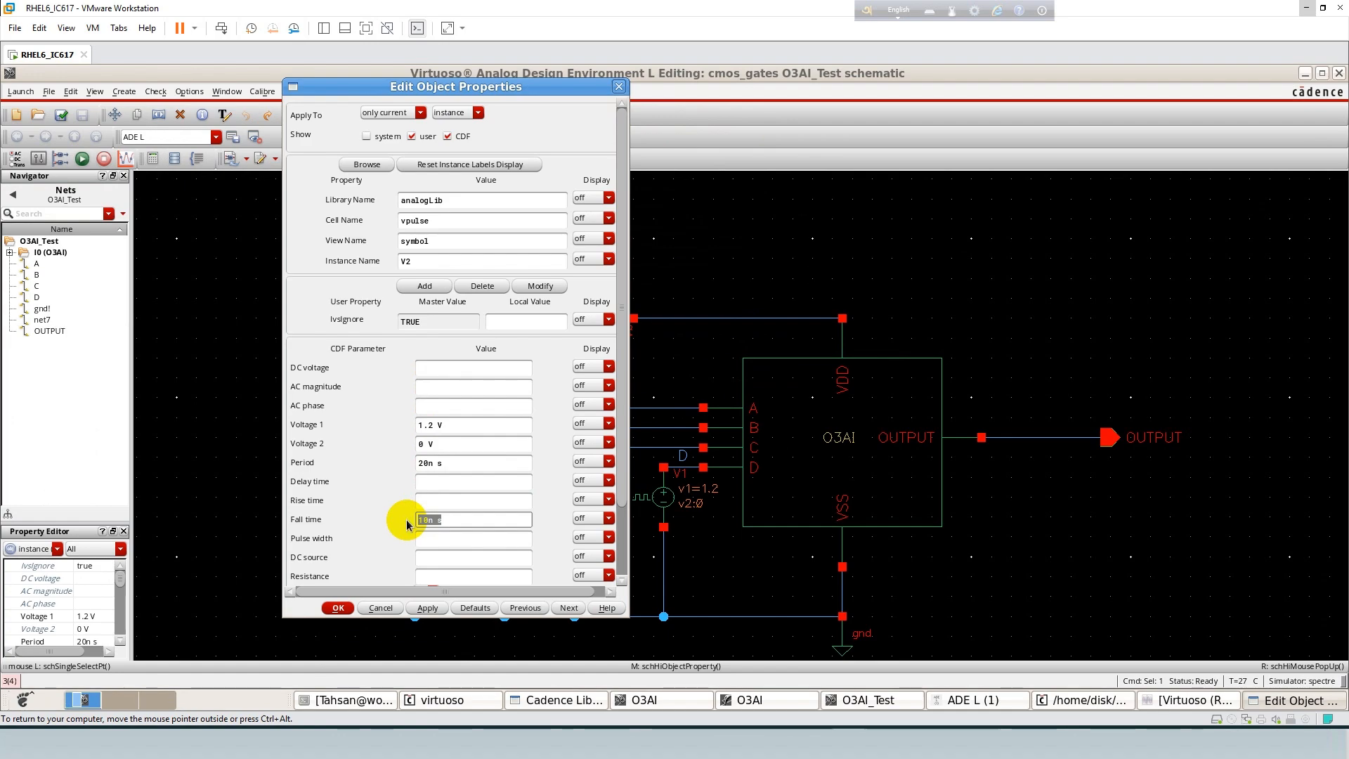
left_click(447, 537)
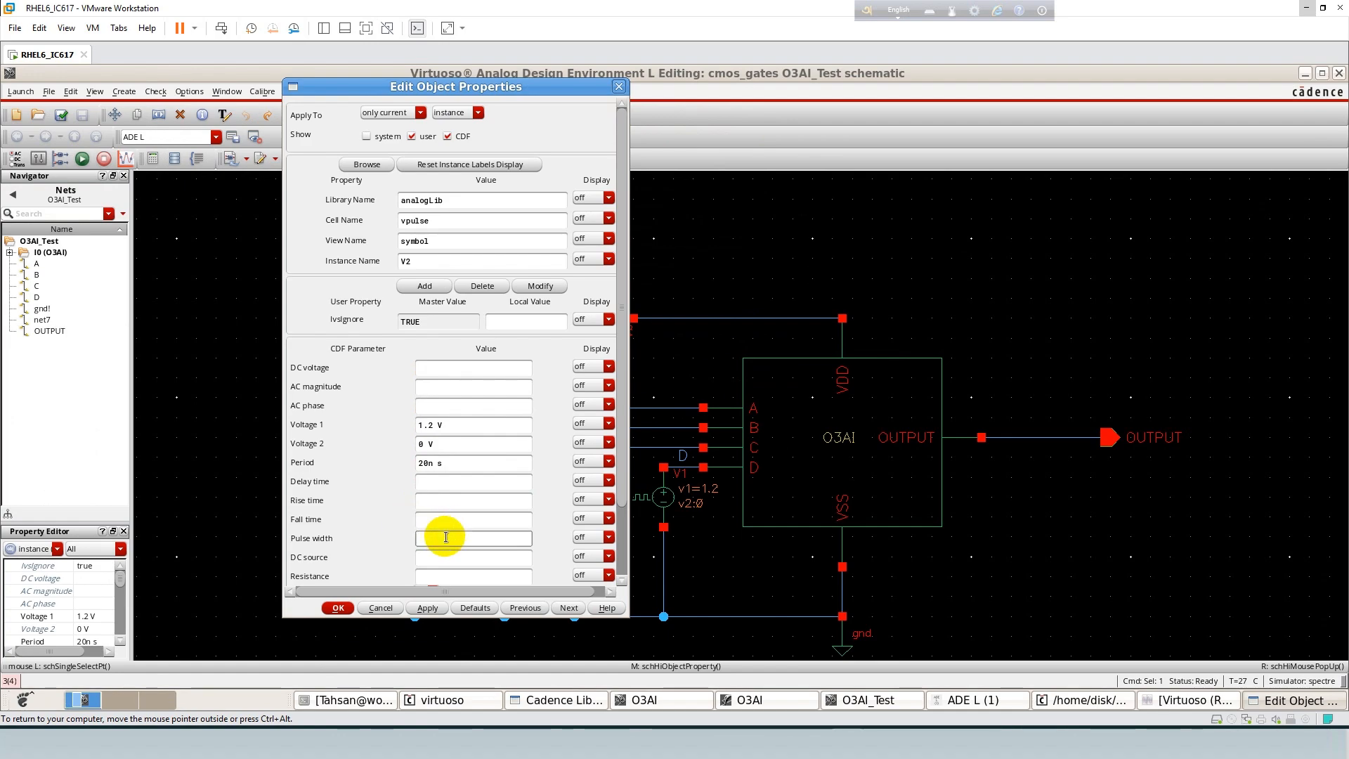
type("10n")
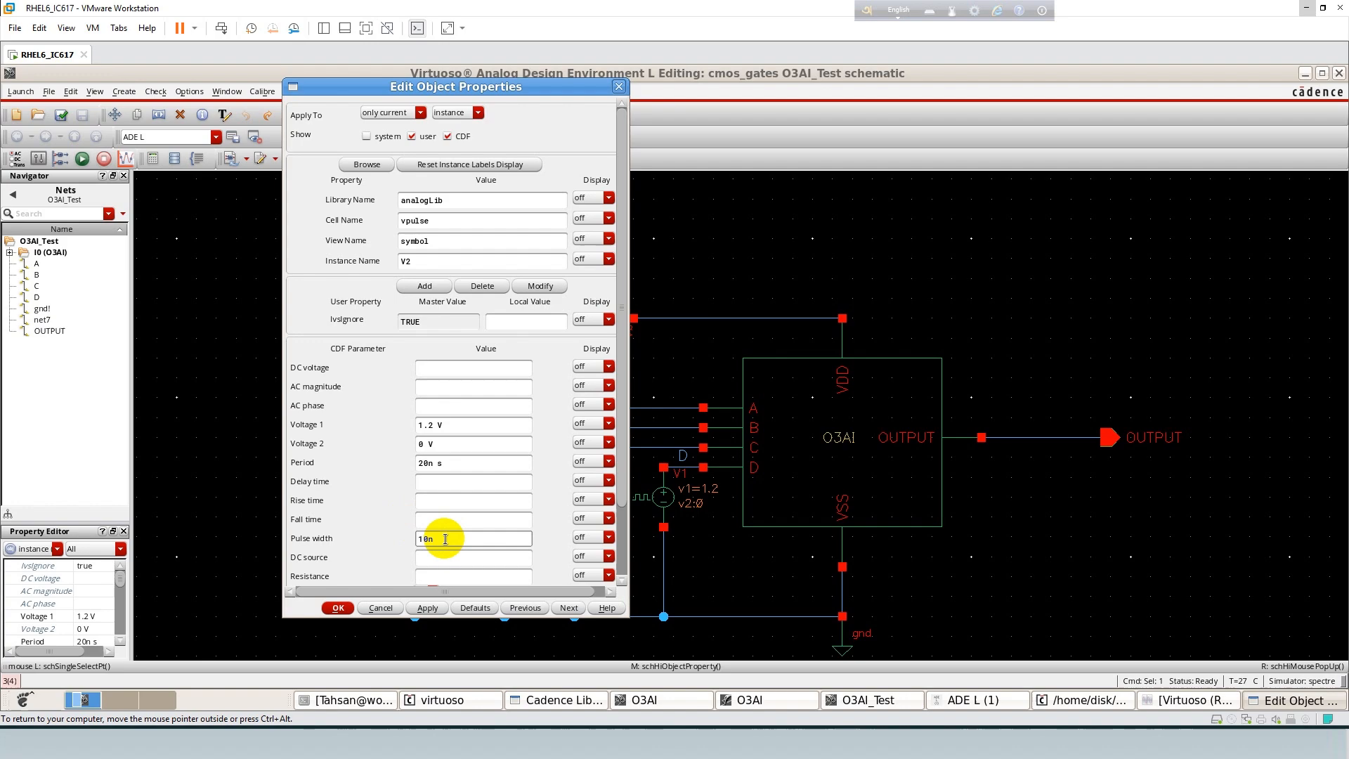
left_click(325, 605)
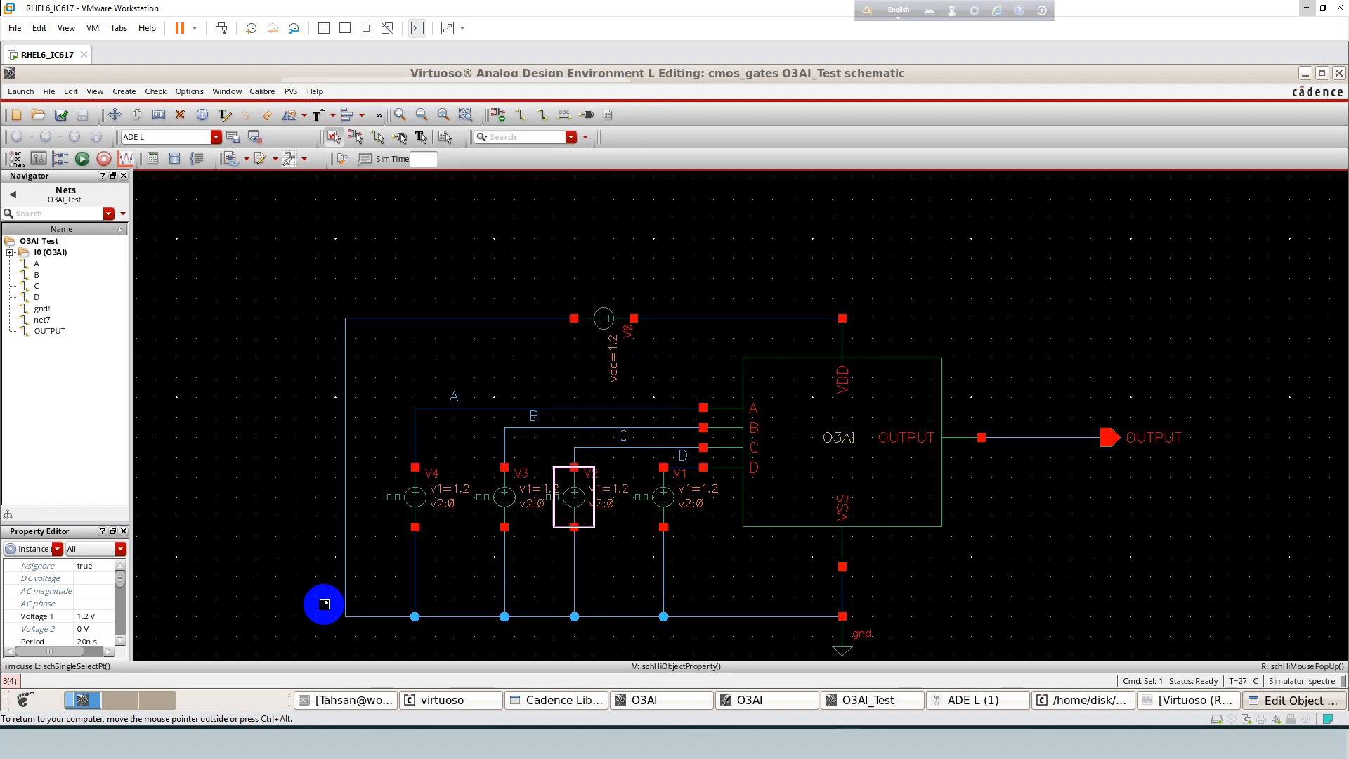
Check and save the O3AI_Test schematic, and netlist and rerun its transient simulation.
left_click(61, 115)
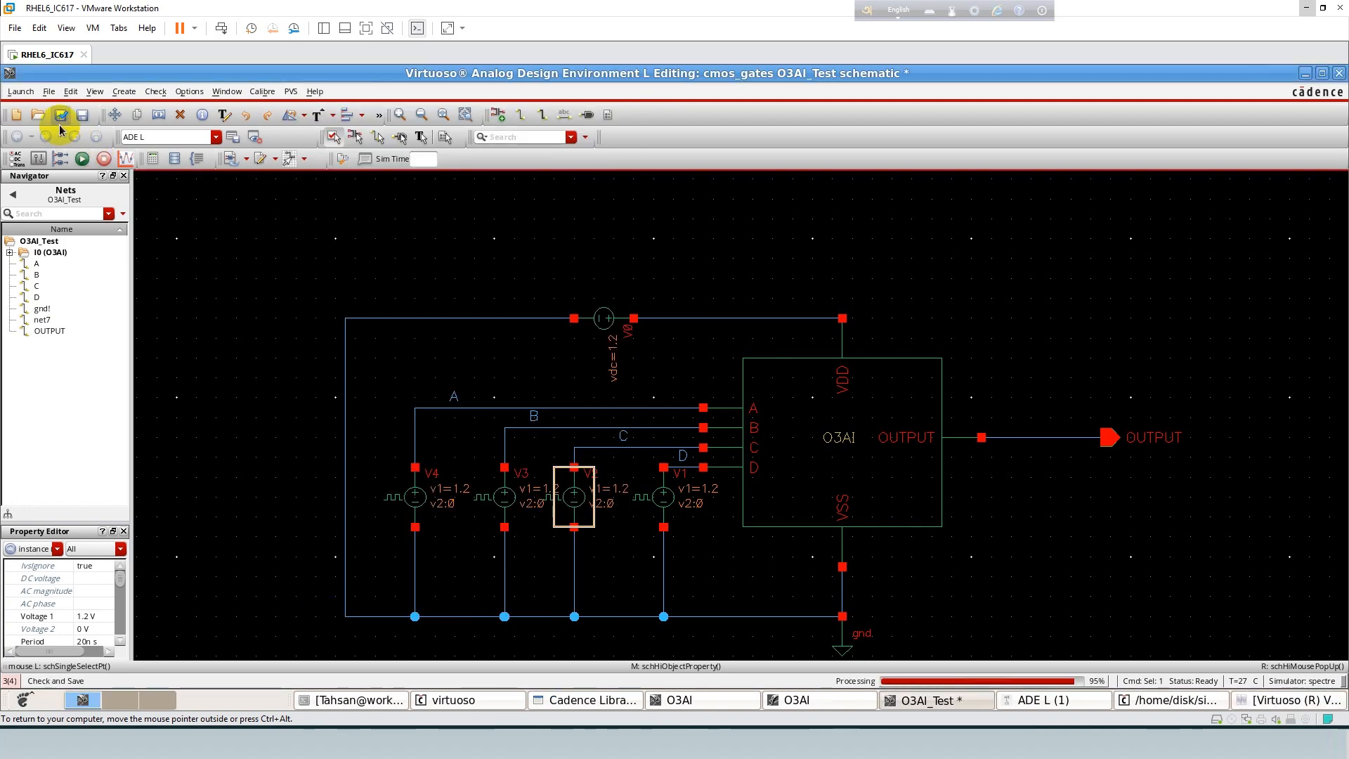
left_click(1071, 703)
left_click(481, 450)
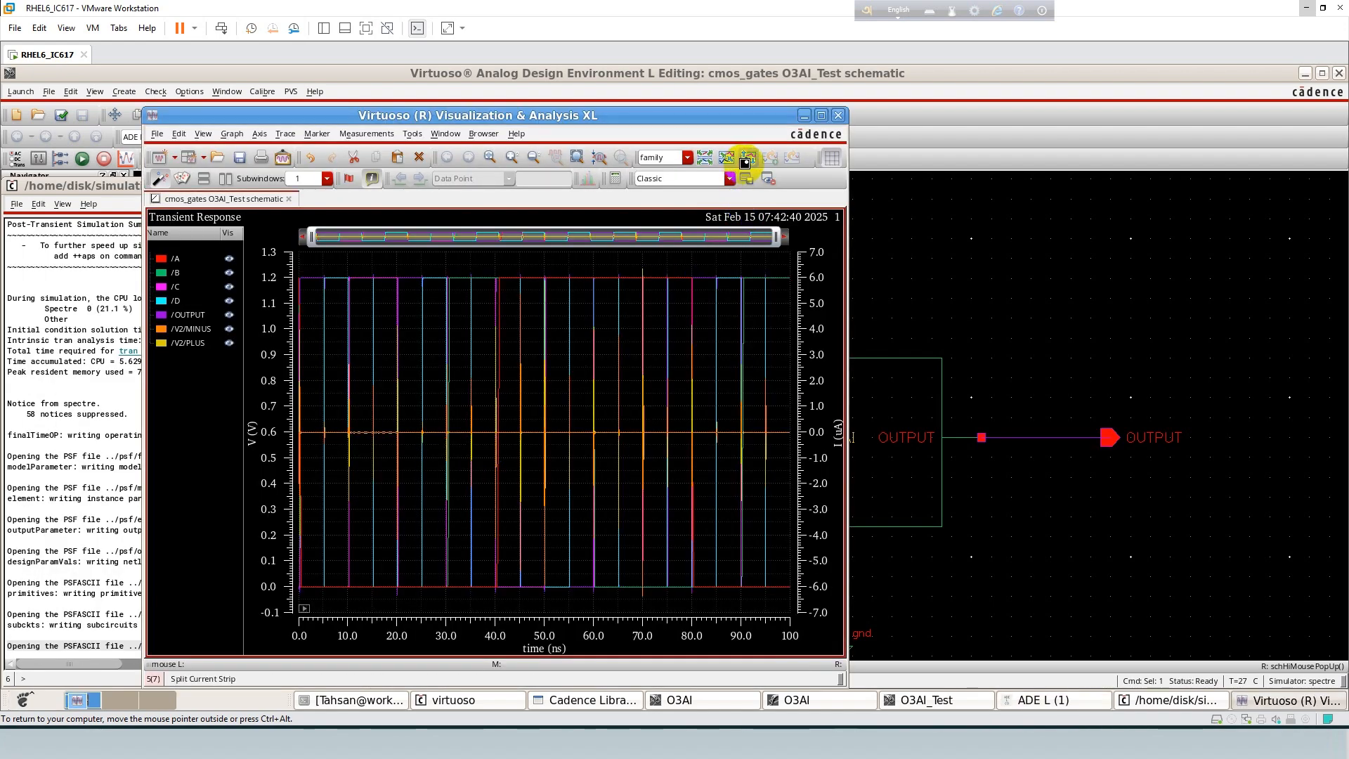
Split the new waveforms into separate strips and highlight the OUTPUT trace in the maximized plot window.
left_click(747, 160)
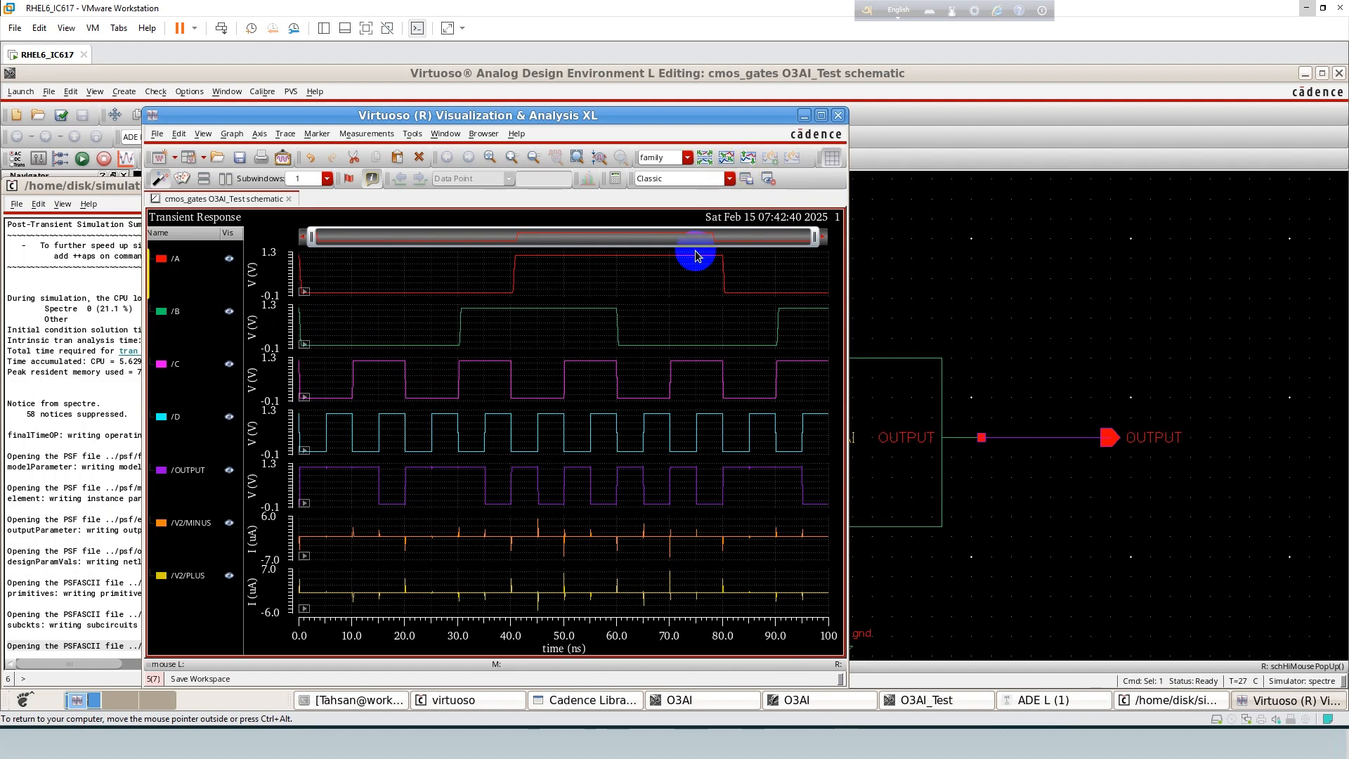
left_click(820, 116)
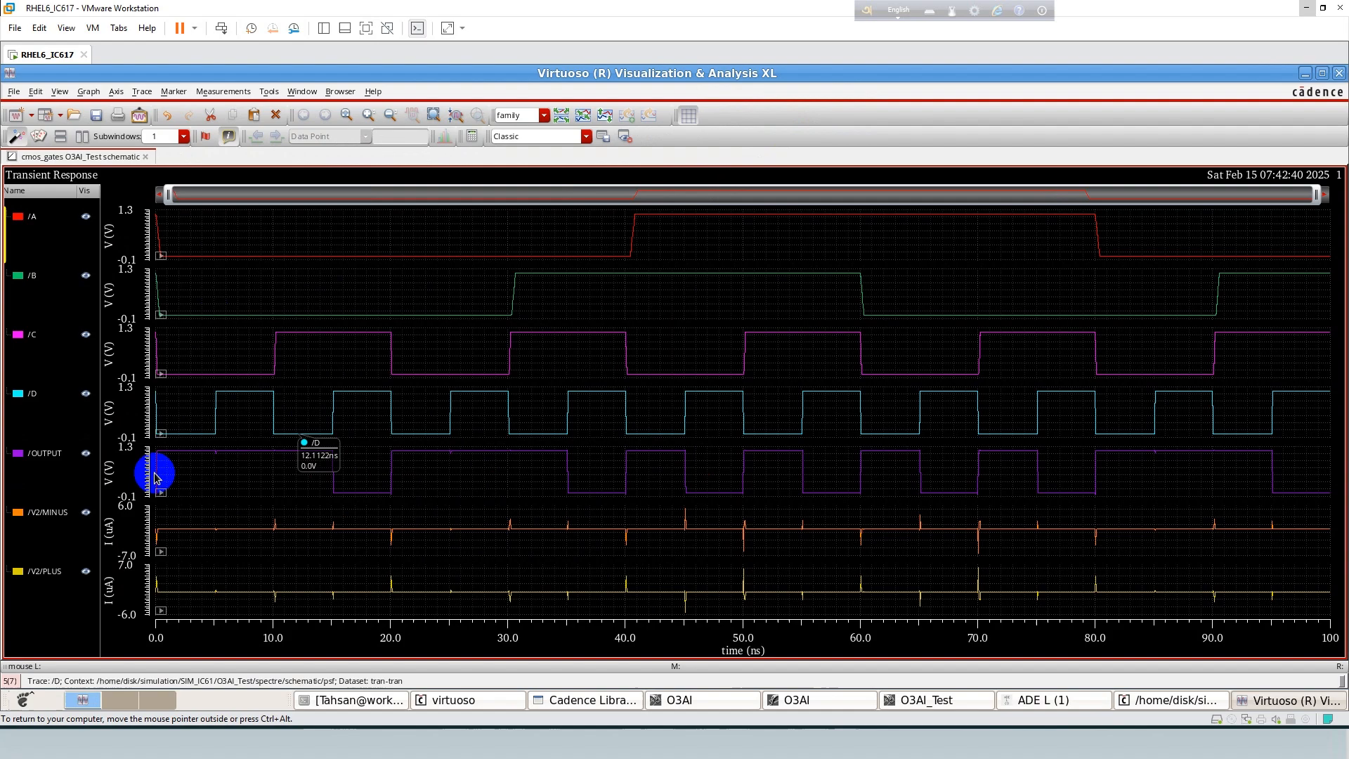
left_click(43, 456)
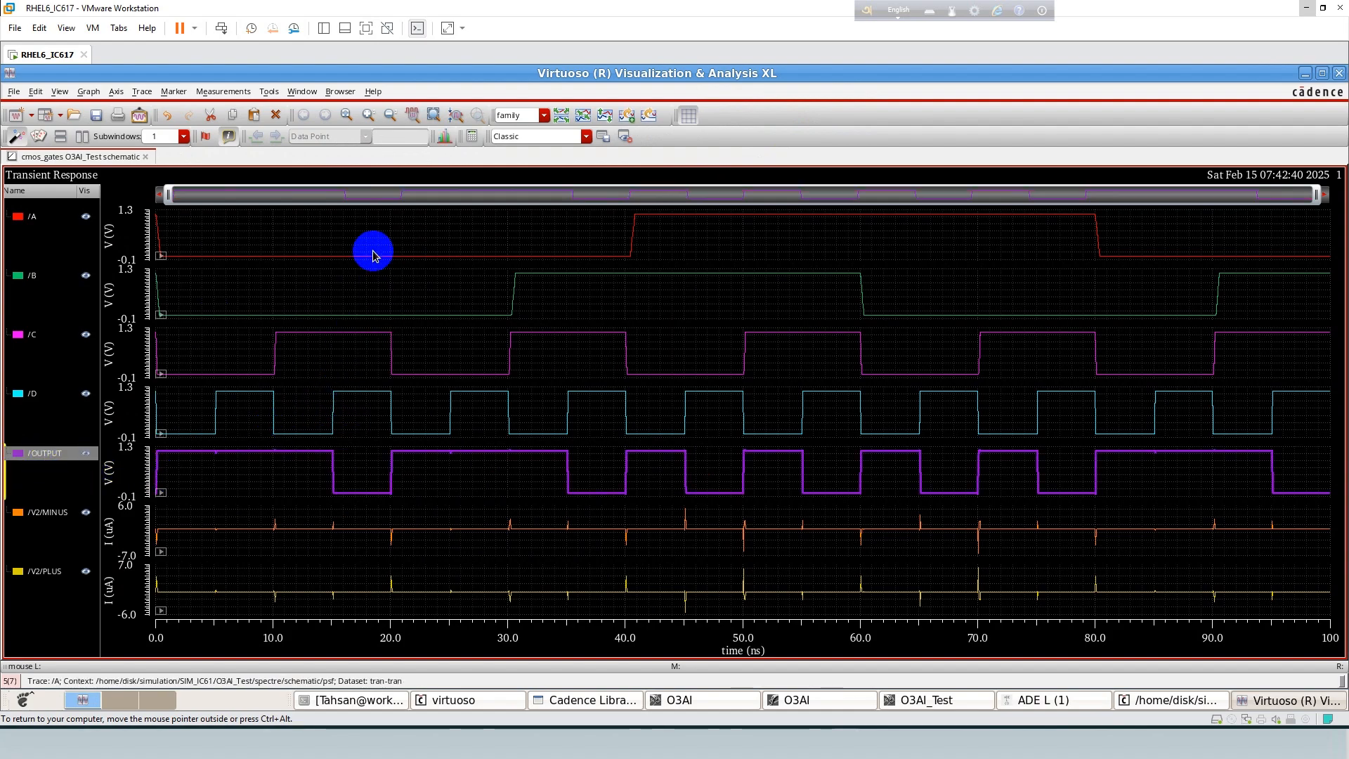